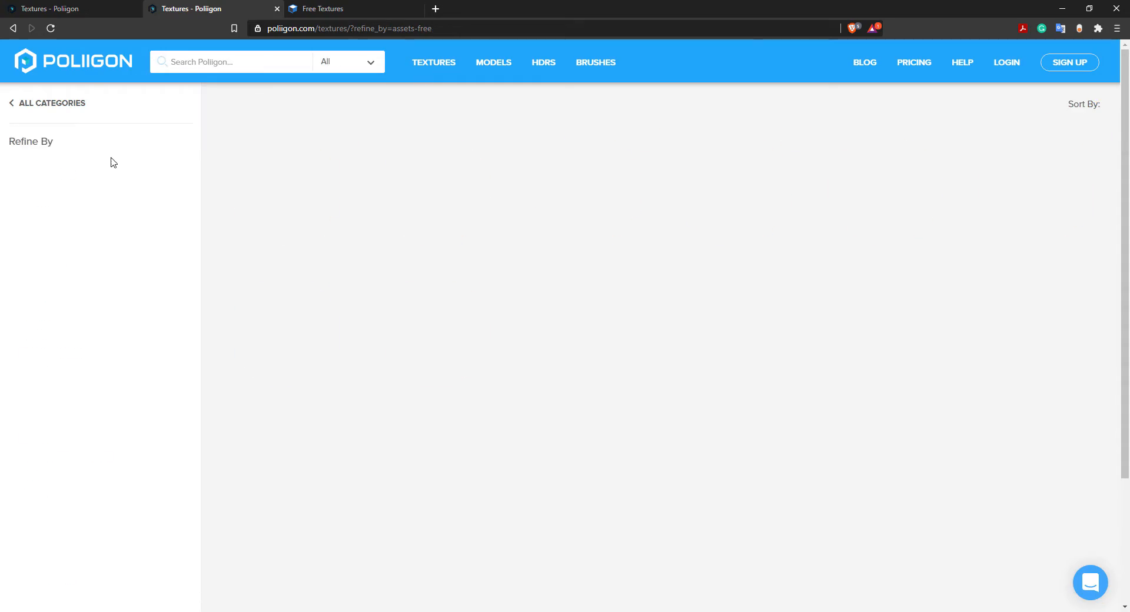
- Browse Poliigon's free textures and preview the Wood Flooring 044 texture and its resolution options
scroll(605, 201, down, 3)
scroll(530, 224, down, 6)
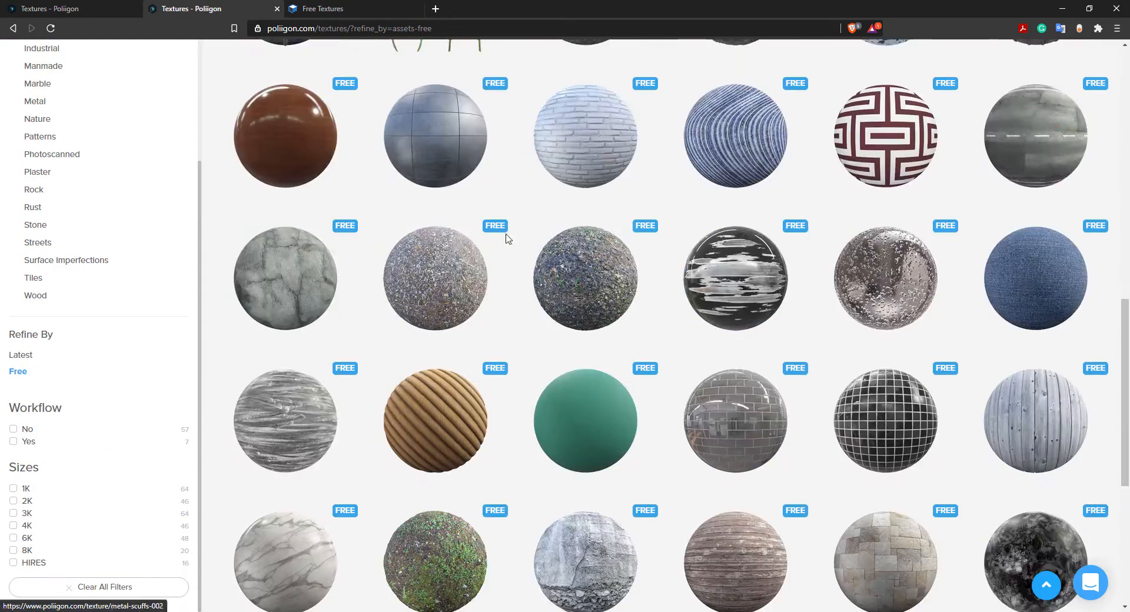
scroll(538, 300, up, 10)
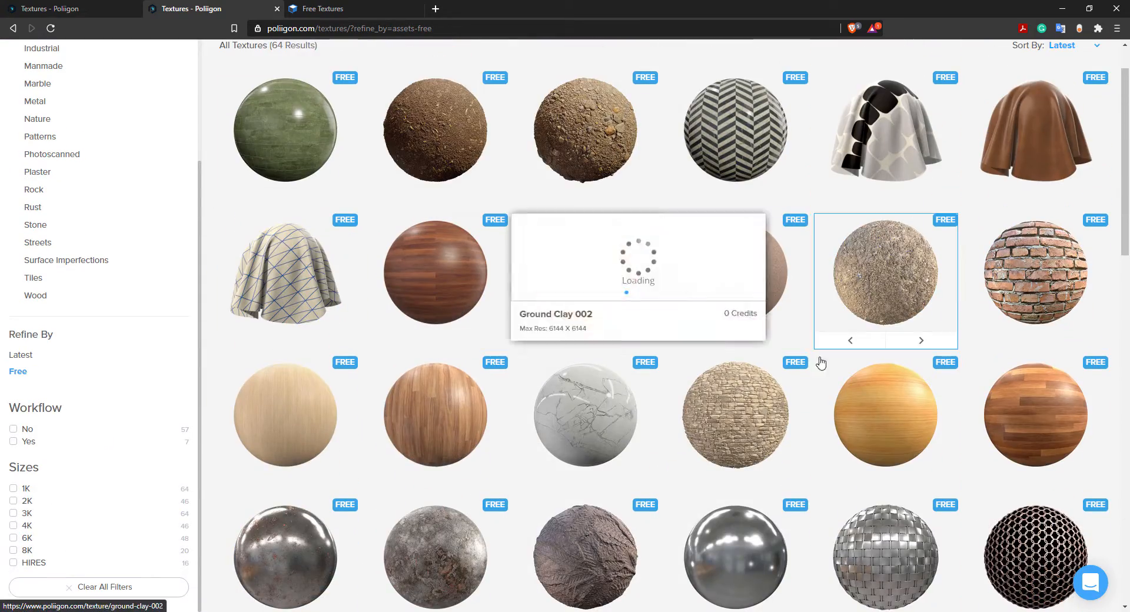
click(1036, 412)
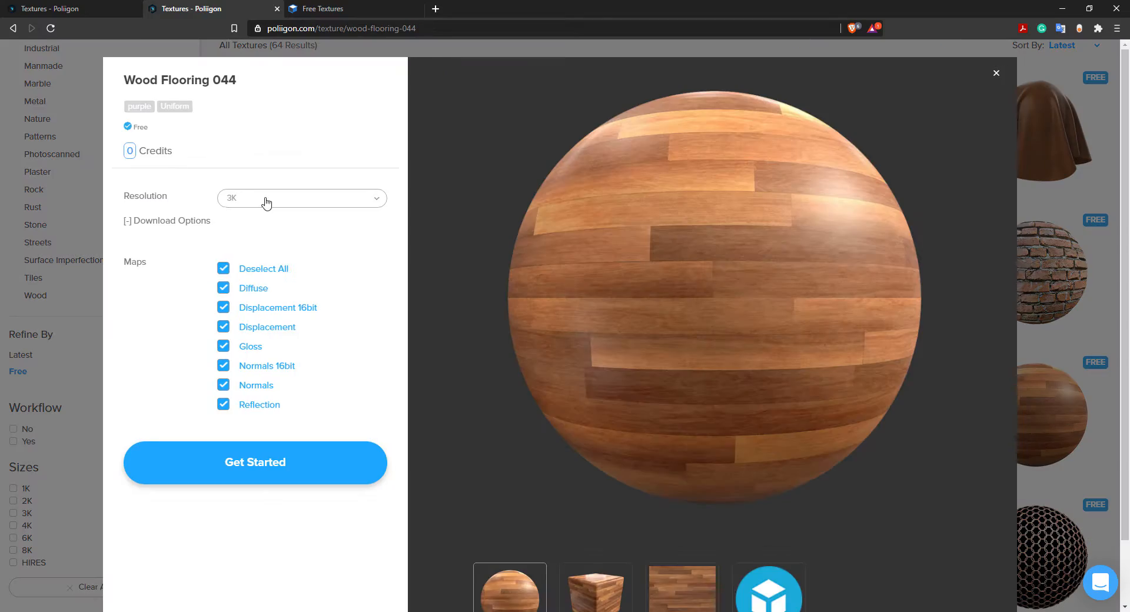
click(266, 200)
click(163, 307)
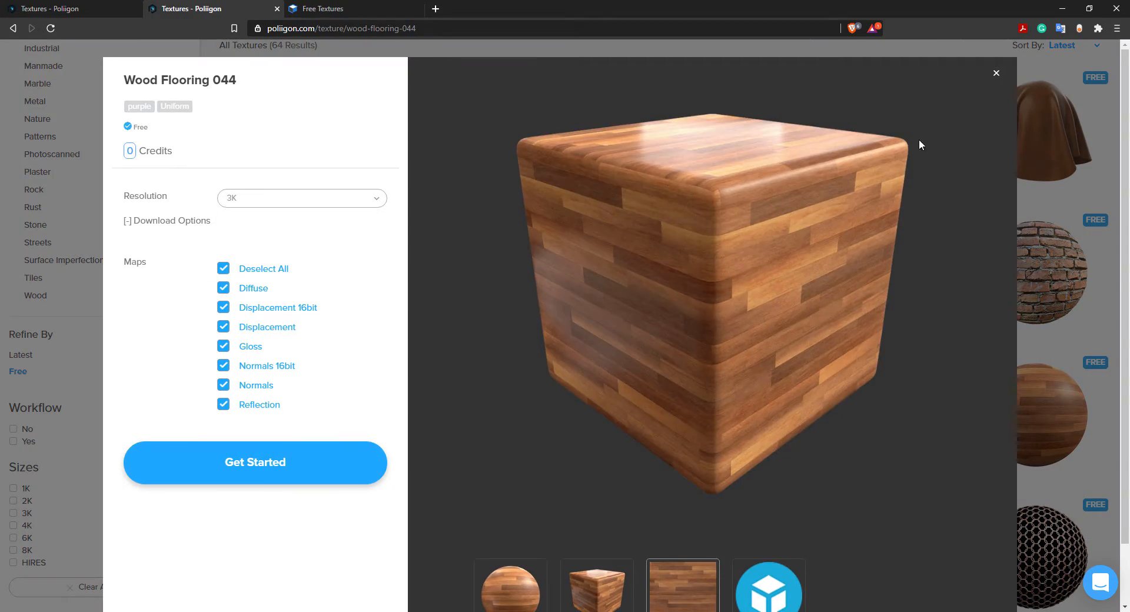
click(996, 75)
- Switch to the textures.com tab and browse the Concrete photo texture category
click(340, 7)
click(69, 66)
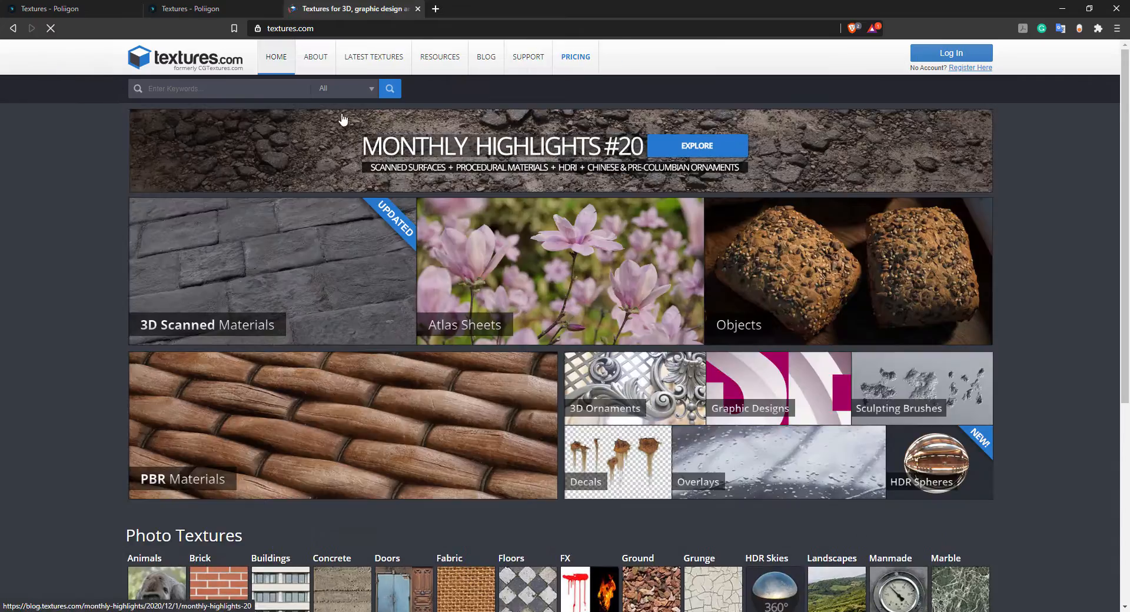
scroll(80, 250, down, 6)
scroll(297, 356, up, 2)
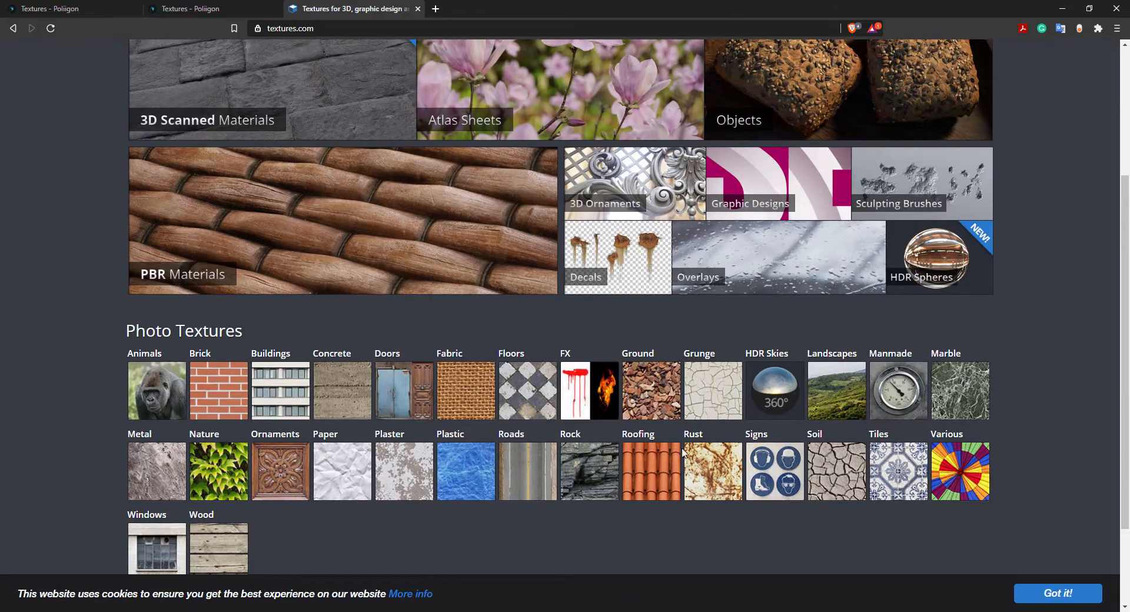
click(330, 360)
scroll(318, 291, down, 5)
scroll(344, 316, up, 5)
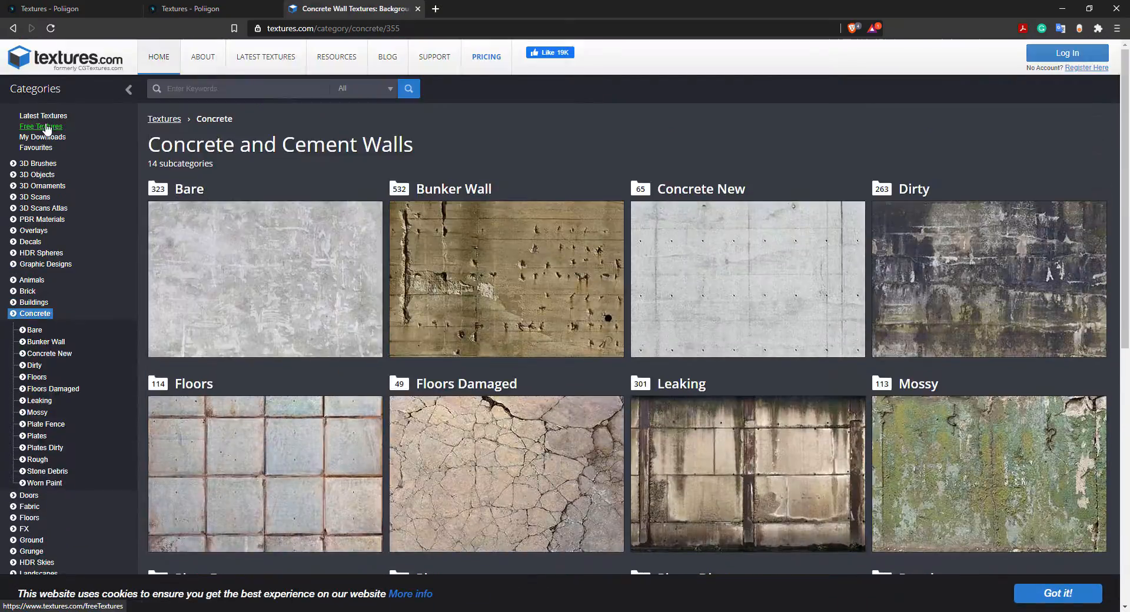
- Open textures.com's free textures and preview the Epoxy Terrazzo Flooring material
click(45, 127)
scroll(1065, 158, down, 2)
click(1065, 158)
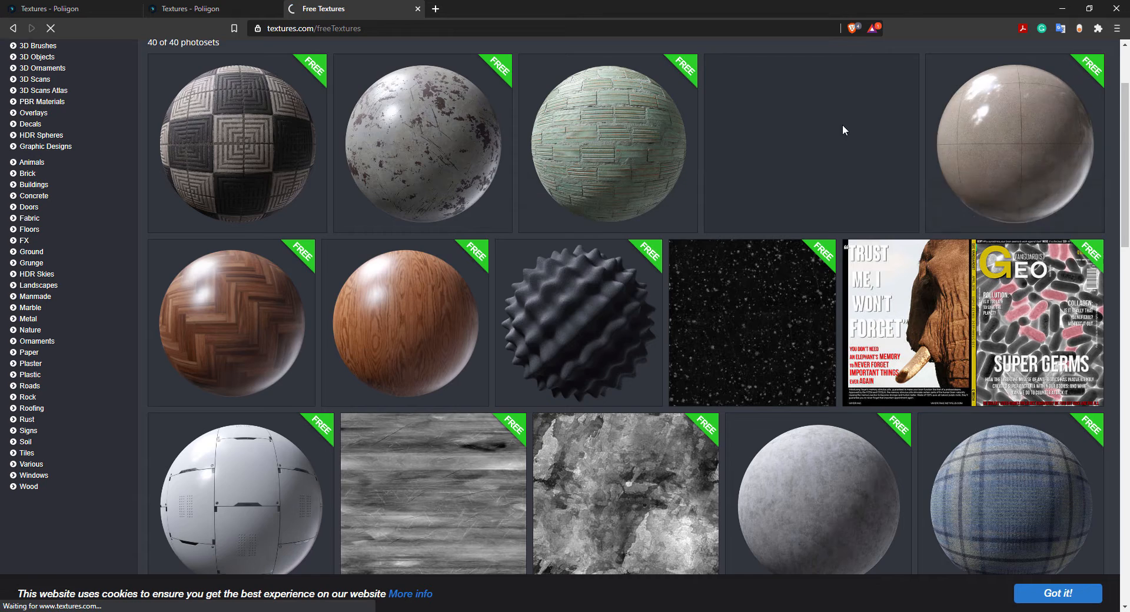
click(860, 343)
click(860, 344)
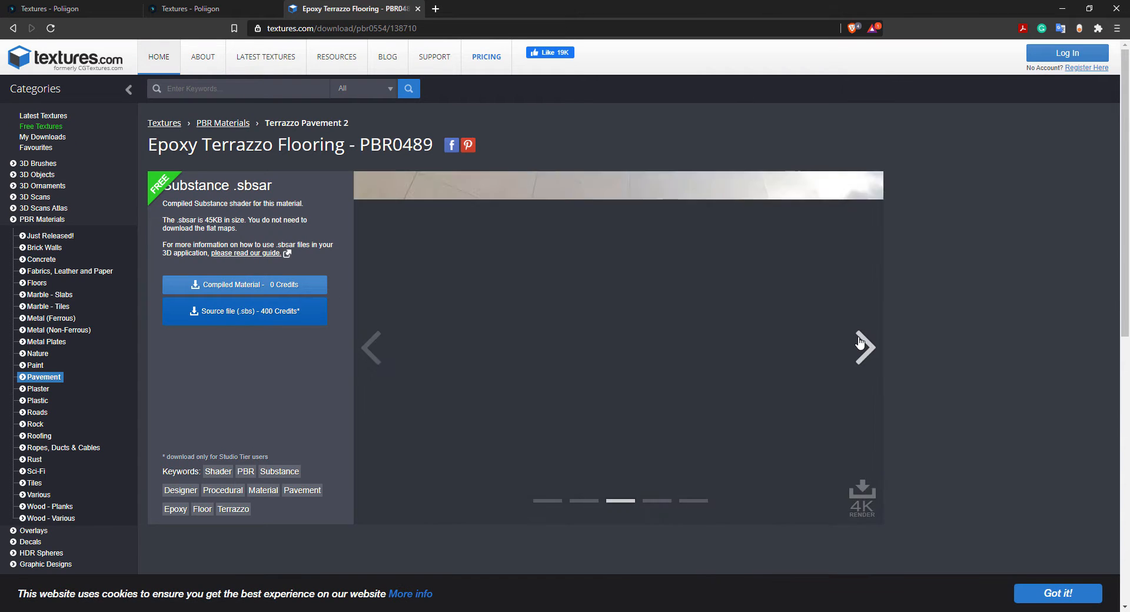
click(848, 348)
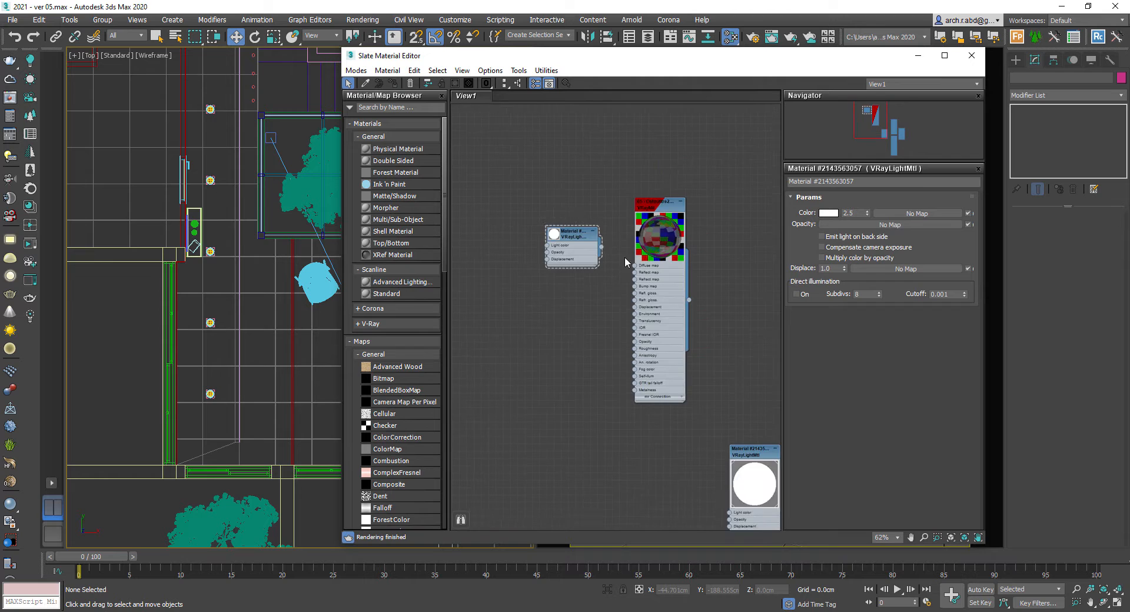
- Open the VRayMtl node in the Slate editor and set its diffuse colour to a value of 10
middle_drag(625, 263, 511, 147)
middle_drag(714, 240, 553, 222)
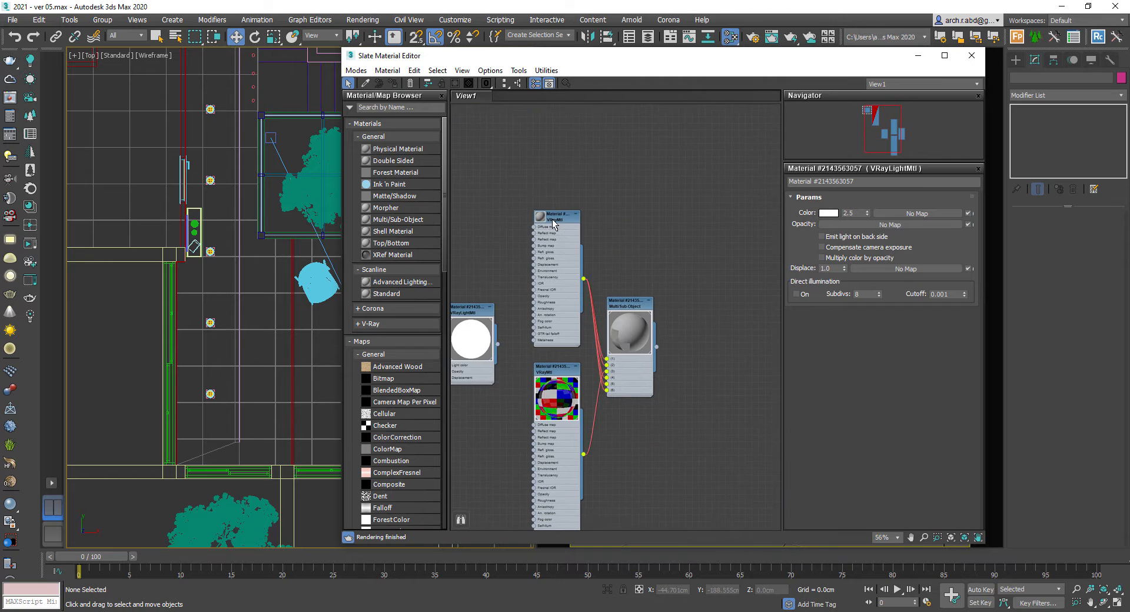
scroll(551, 221, up, 1)
click(553, 217)
double_click(553, 219)
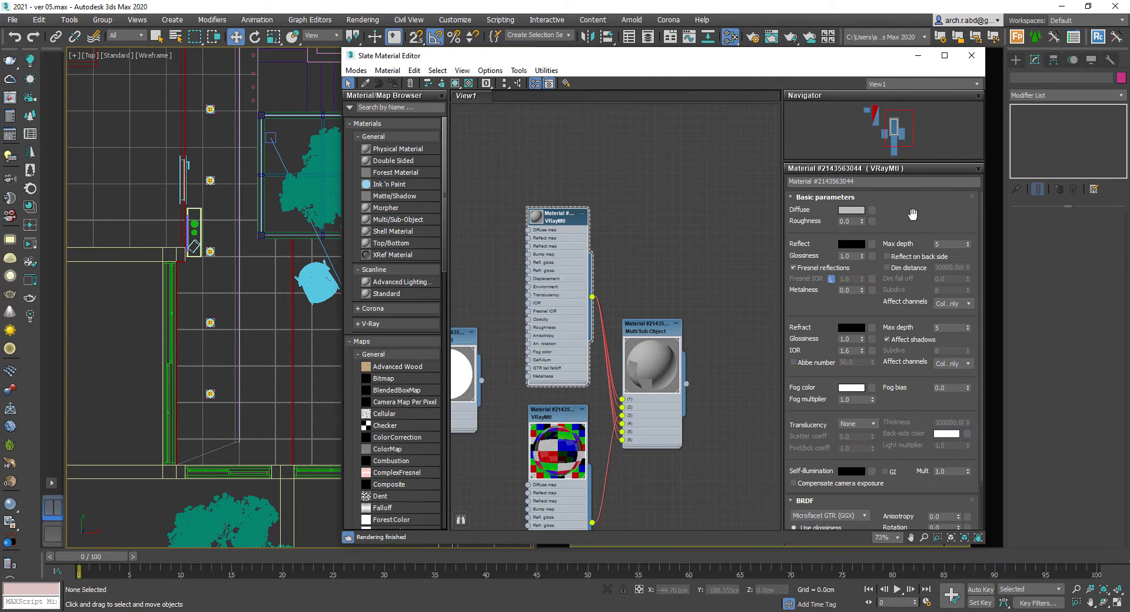
click(852, 210)
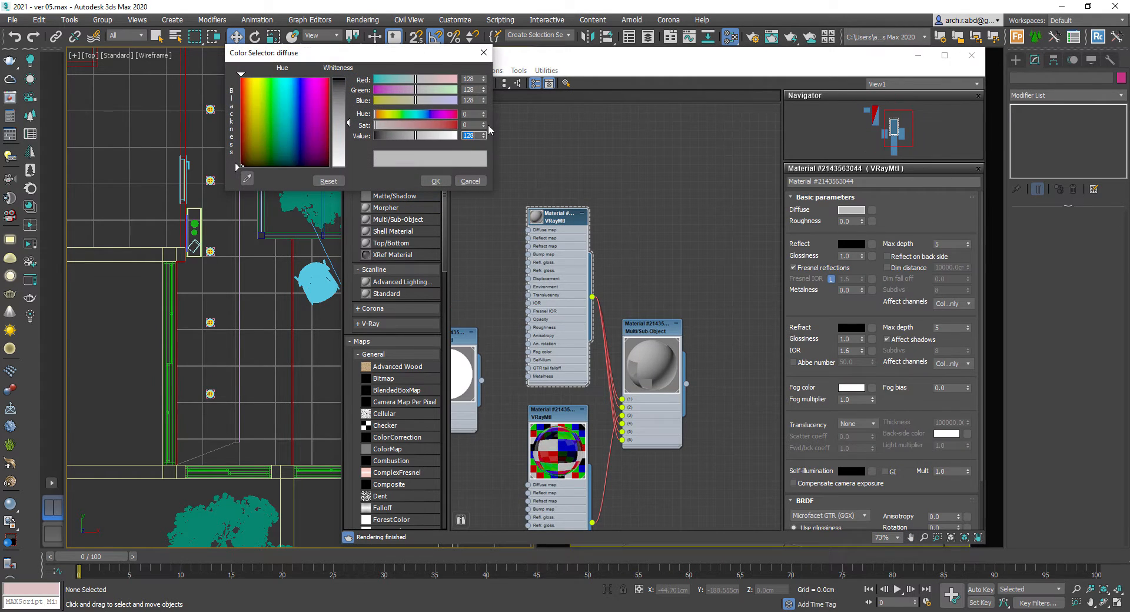
text(10)
key(Return)
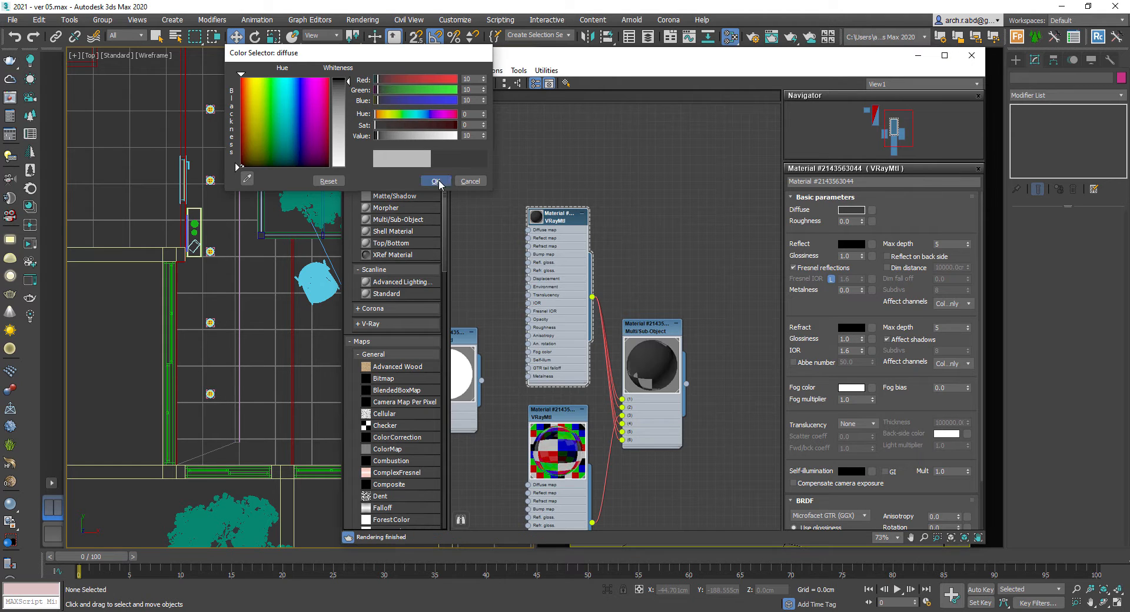
click(438, 179)
- Set the material's reflection colour to a light grey of 94
click(854, 243)
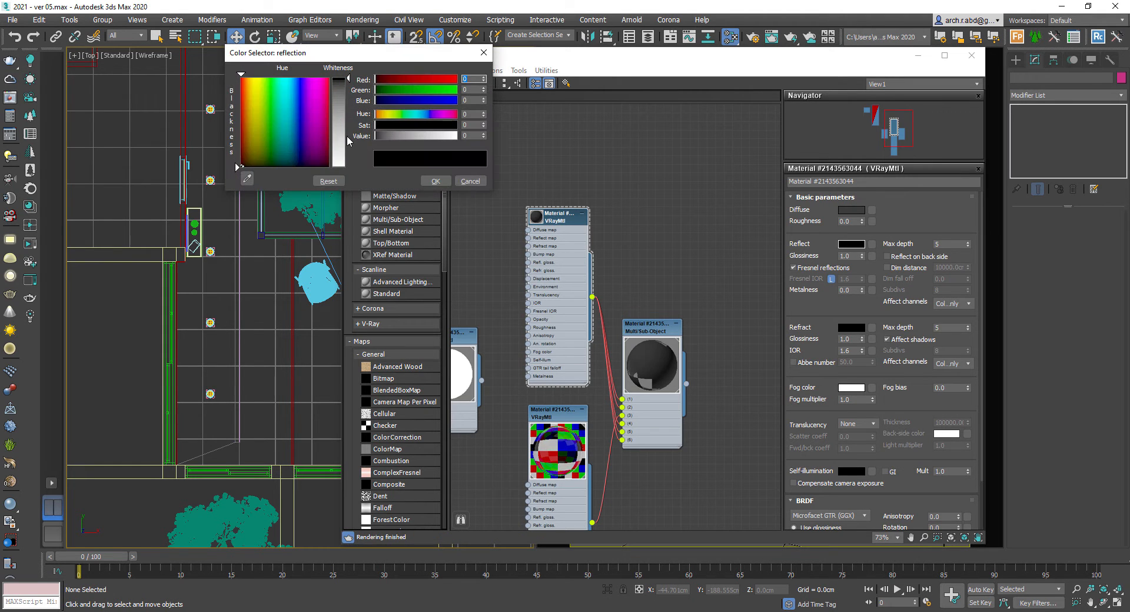
click(347, 105)
click(435, 181)
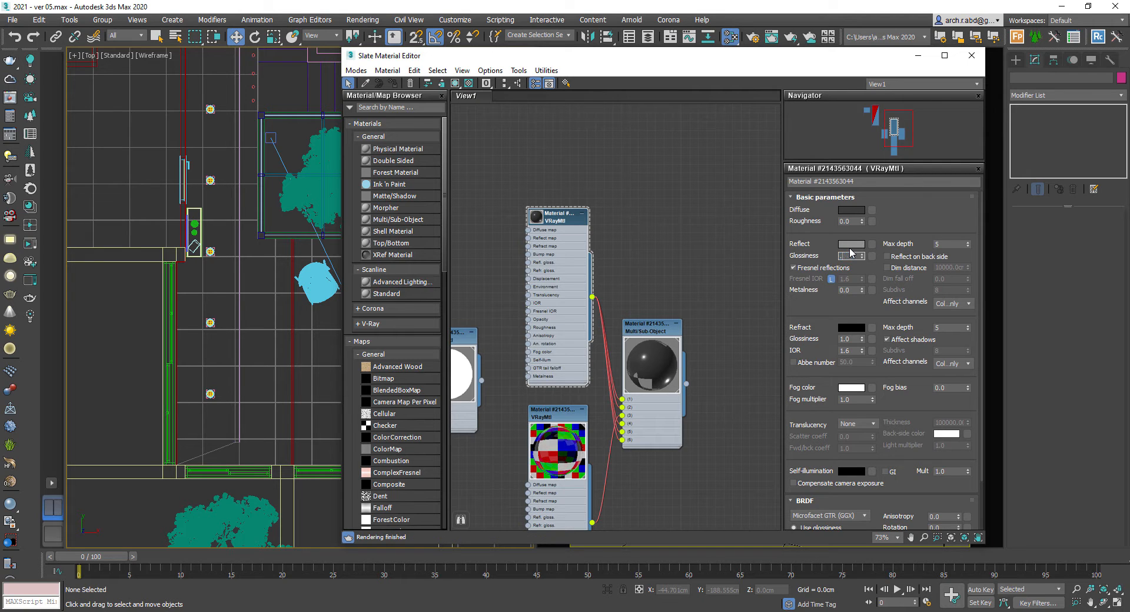
click(851, 244)
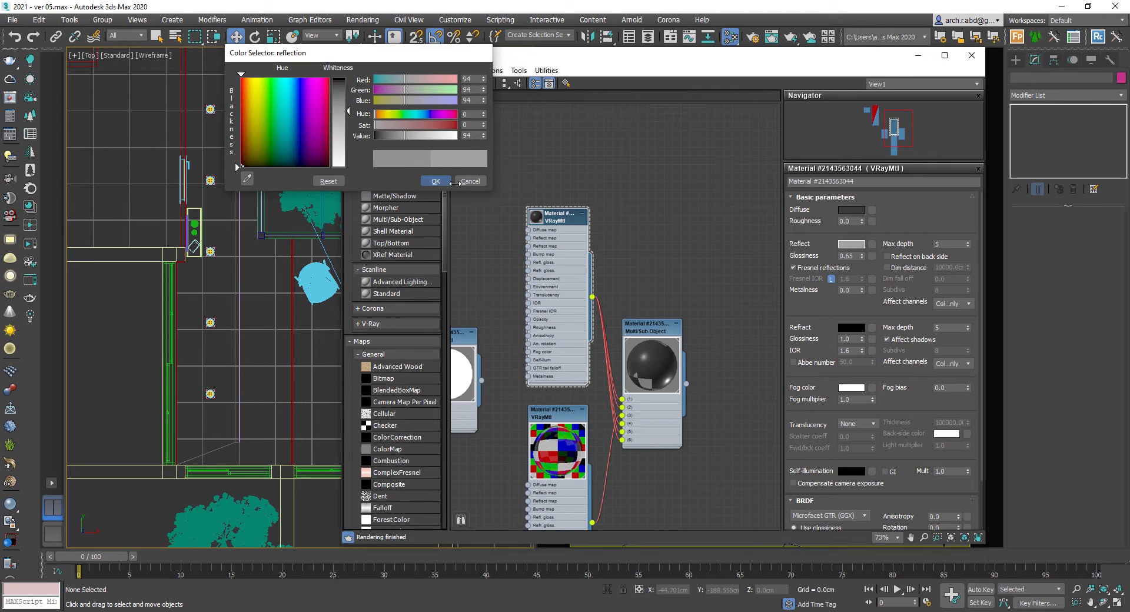
click(436, 181)
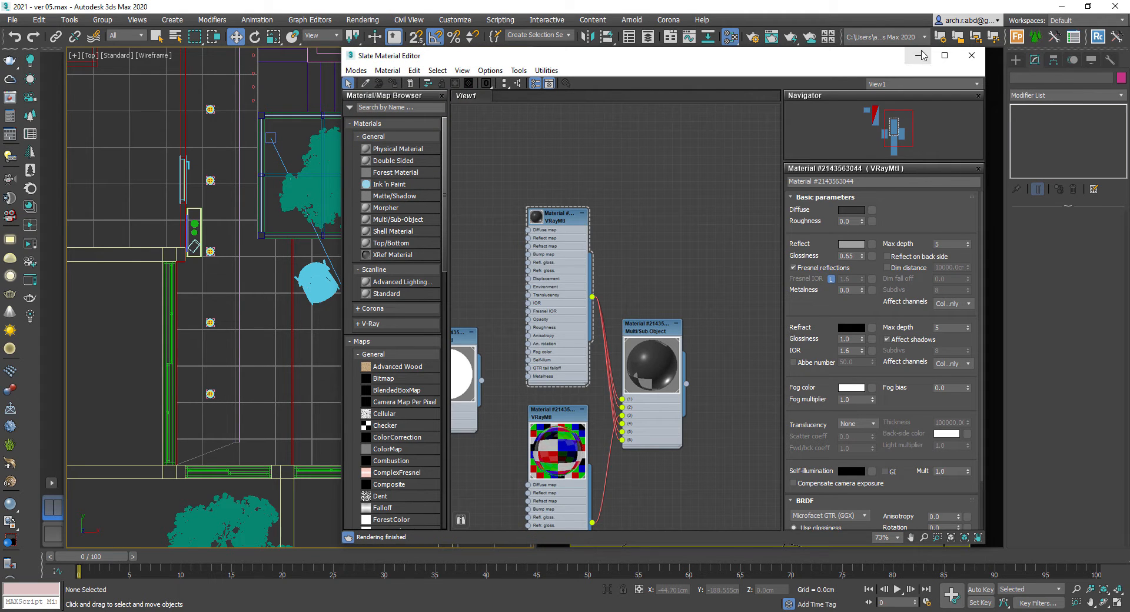
- Select the three window frame objects in the camera view and isolate them
click(921, 56)
click(704, 254)
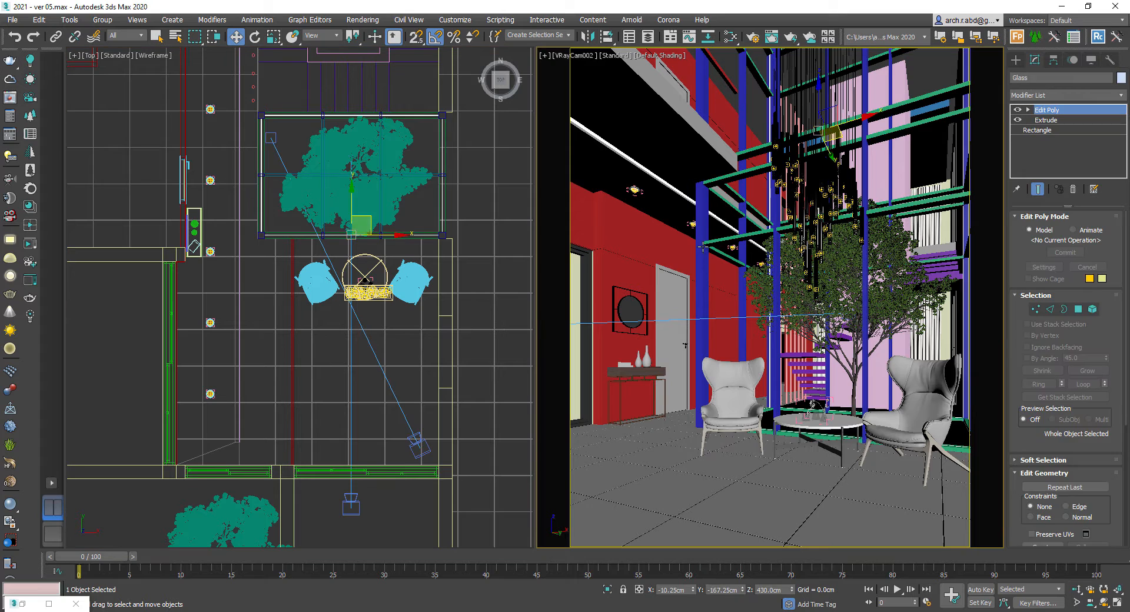
ctrl+click(708, 242)
ctrl+click(720, 64)
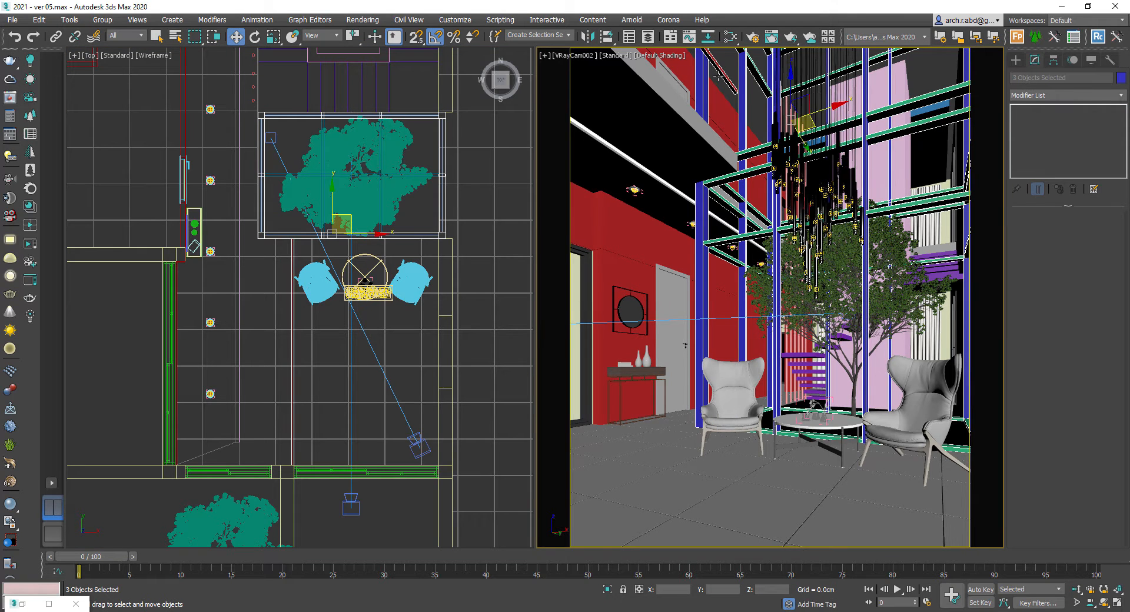
key(alt+q)
- Open and close the material editor for the isolated frames, then end isolation
right_click(445, 280)
key(m)
click(532, 218)
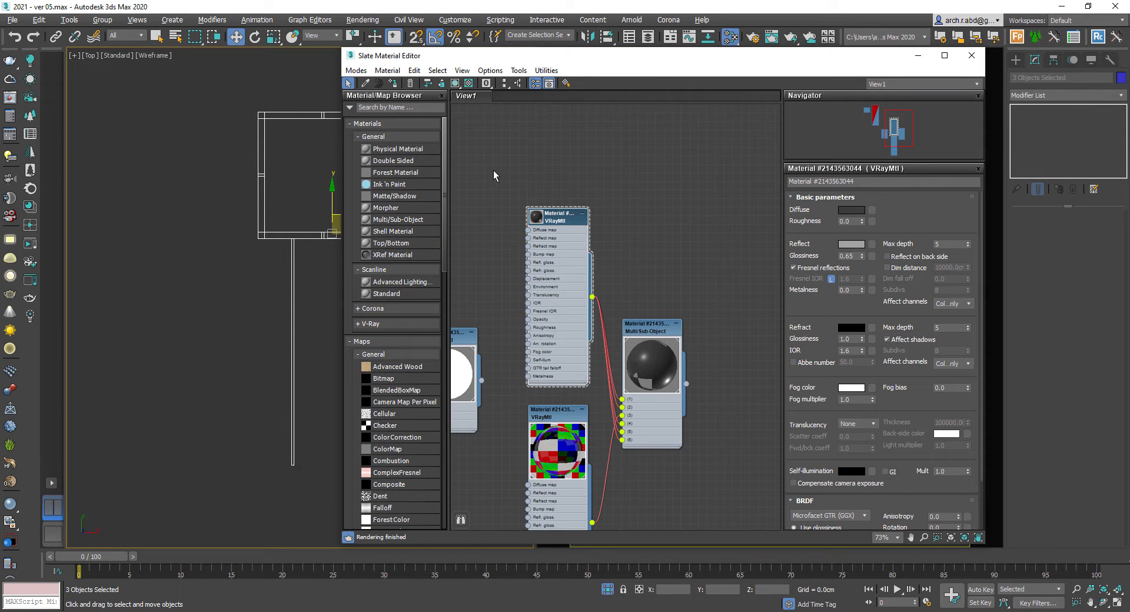
click(971, 56)
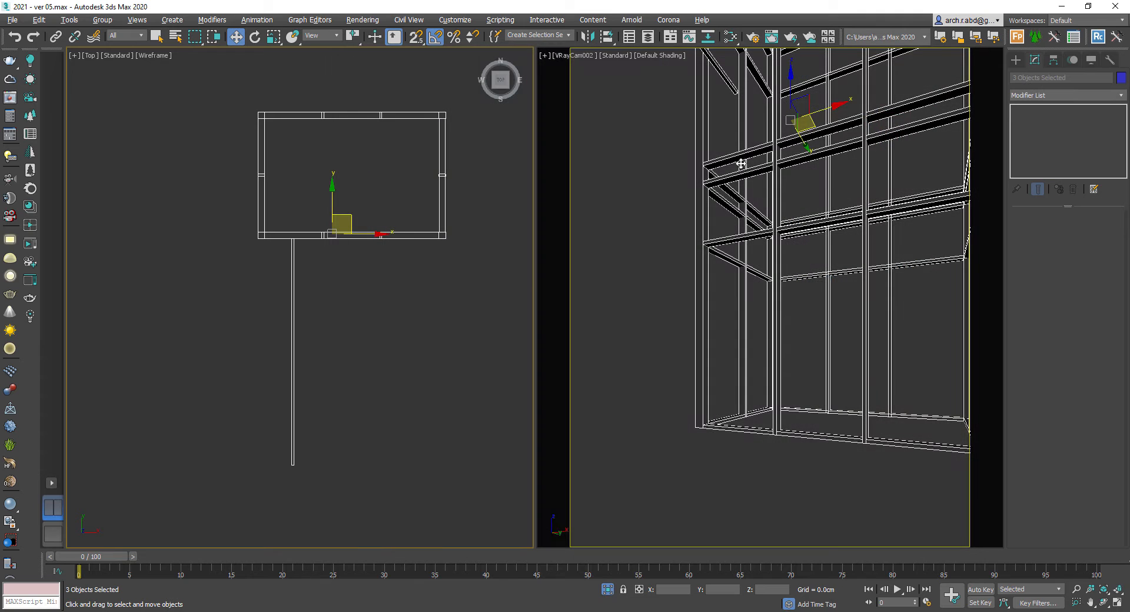
click(645, 270)
right_click(644, 270)
click(668, 230)
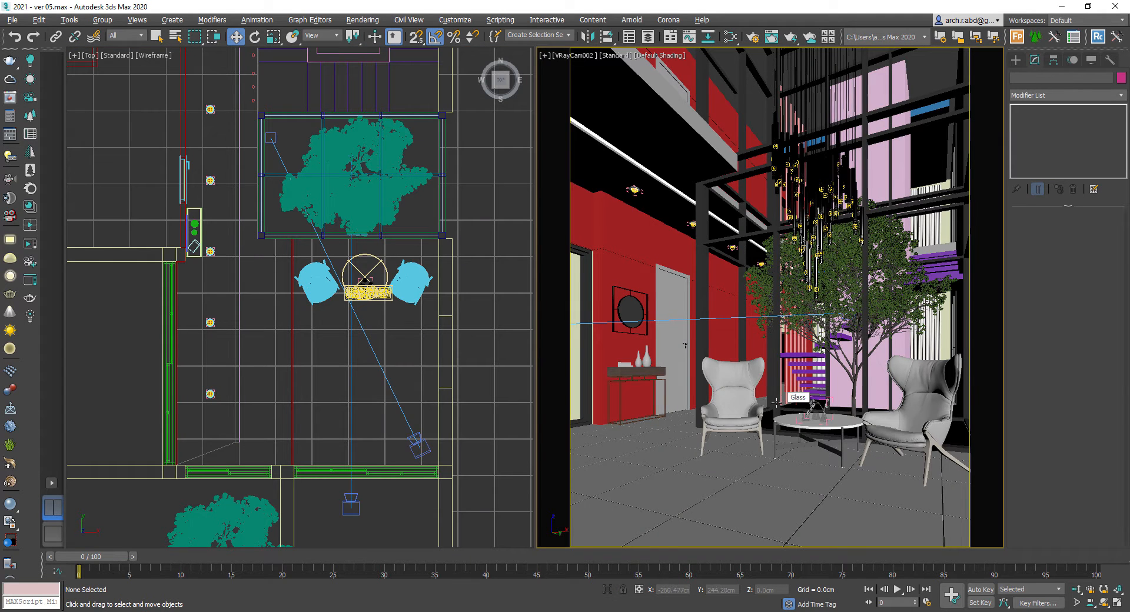
- Select the two red wall panels and isolate them in the viewports
click(717, 344)
ctrl+click(686, 73)
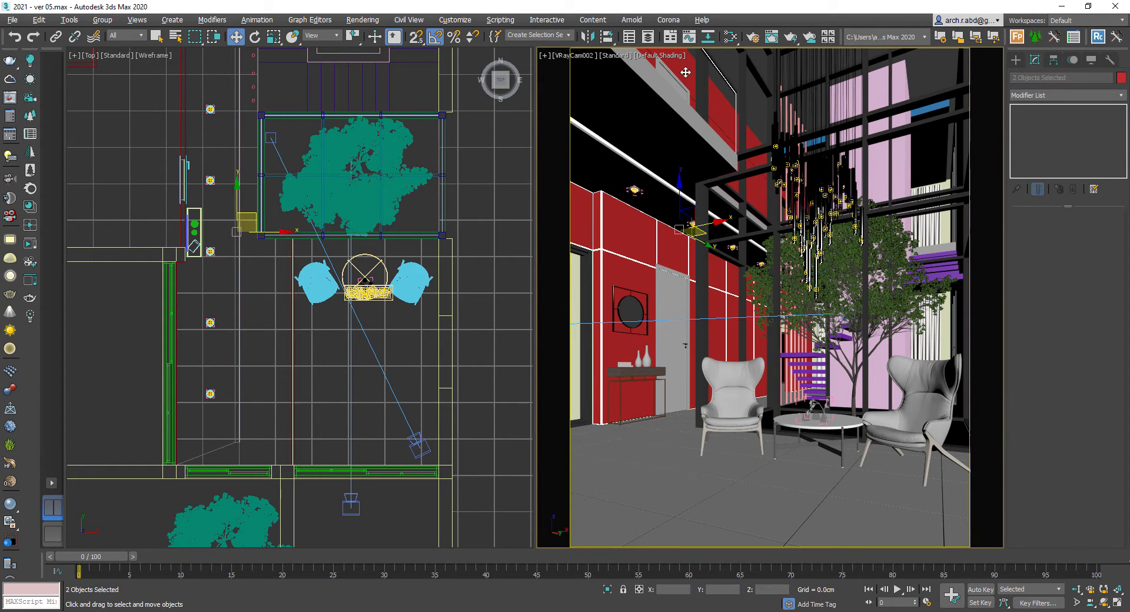
key(F3)
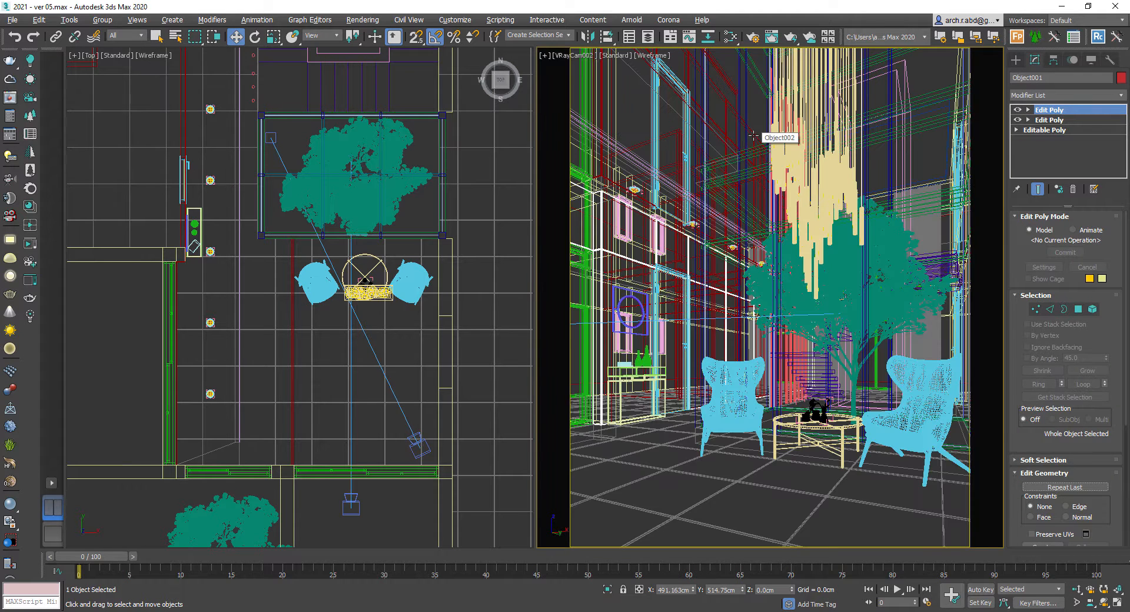
key(alt+q)
click(775, 122)
key(F3)
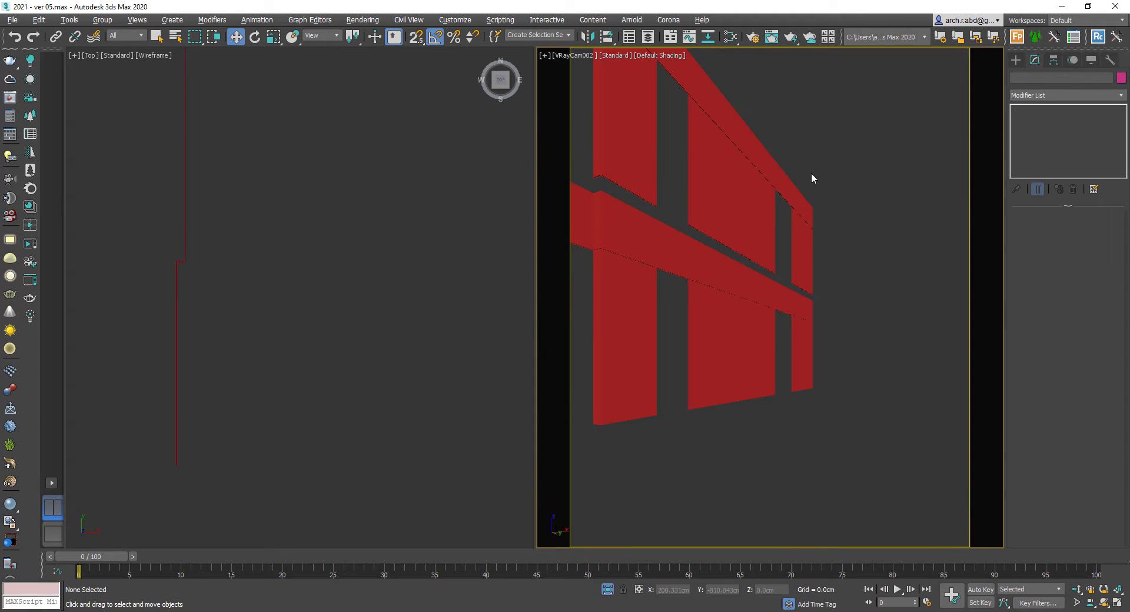
- Create a new VRayMtl node in an empty area of the Slate Material Editor view
key(m)
middle_drag(539, 197, 671, 298)
scroll(671, 298, down, 1)
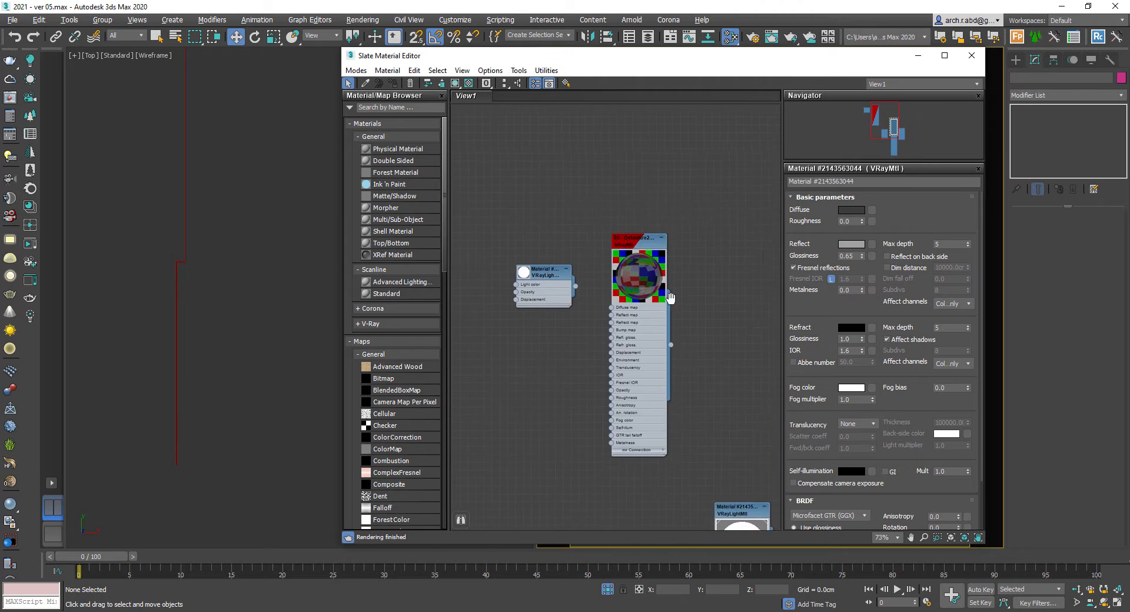
mouse_move(471, 206)
middle_down()
mouse_move(641, 230)
mouse_move(697, 218)
middle_up()
right_click(557, 187)
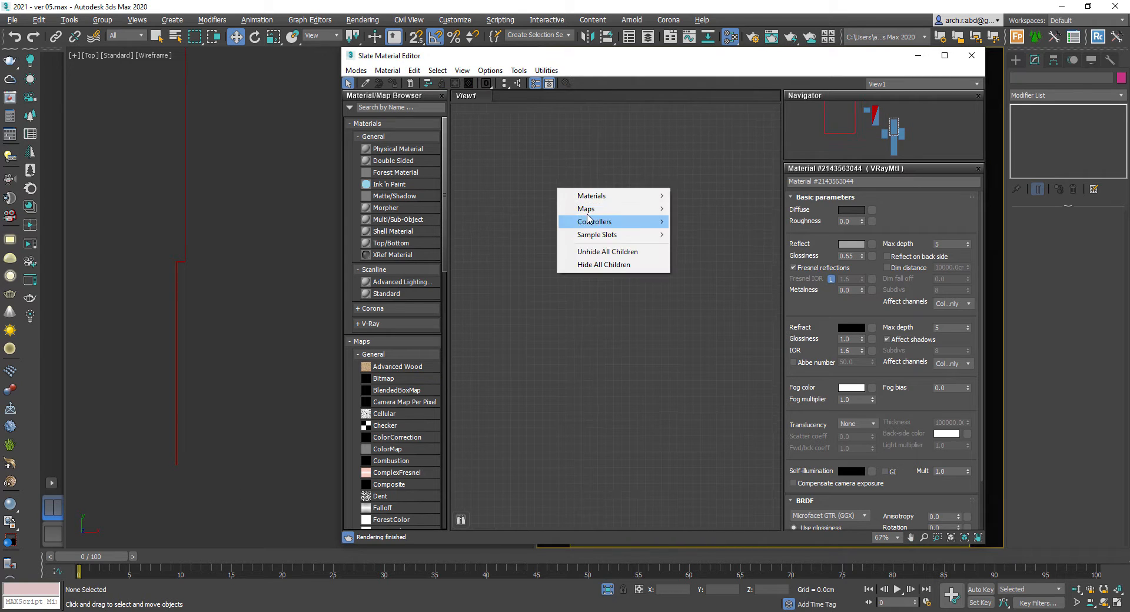
mouse_move(624, 197)
mouse_move(711, 235)
click(765, 387)
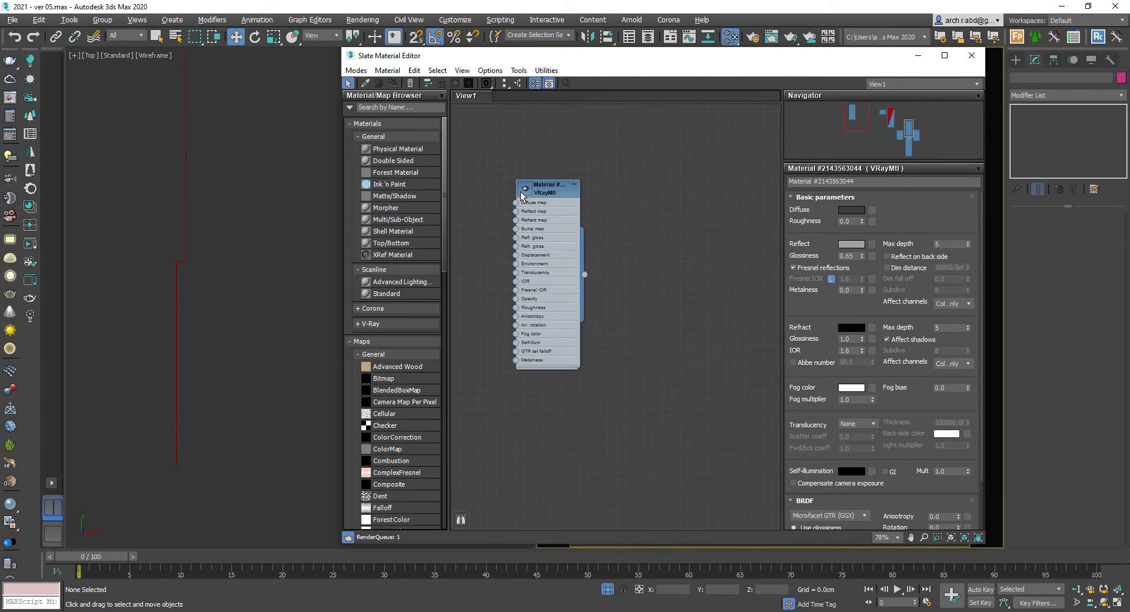
- Connect a Bitmap loading Marble03_COL_6K to the new material's Diffuse map input
middle_drag(515, 279, 666, 272)
drag(673, 271, 639, 263)
mouse_move(657, 269)
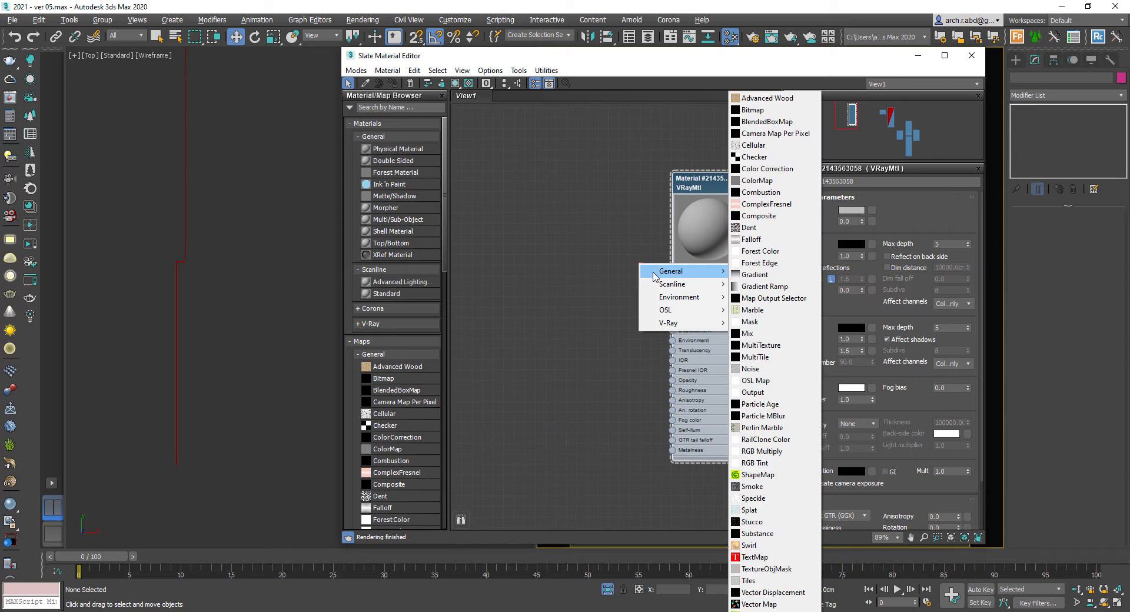
click(760, 110)
click(103, 103)
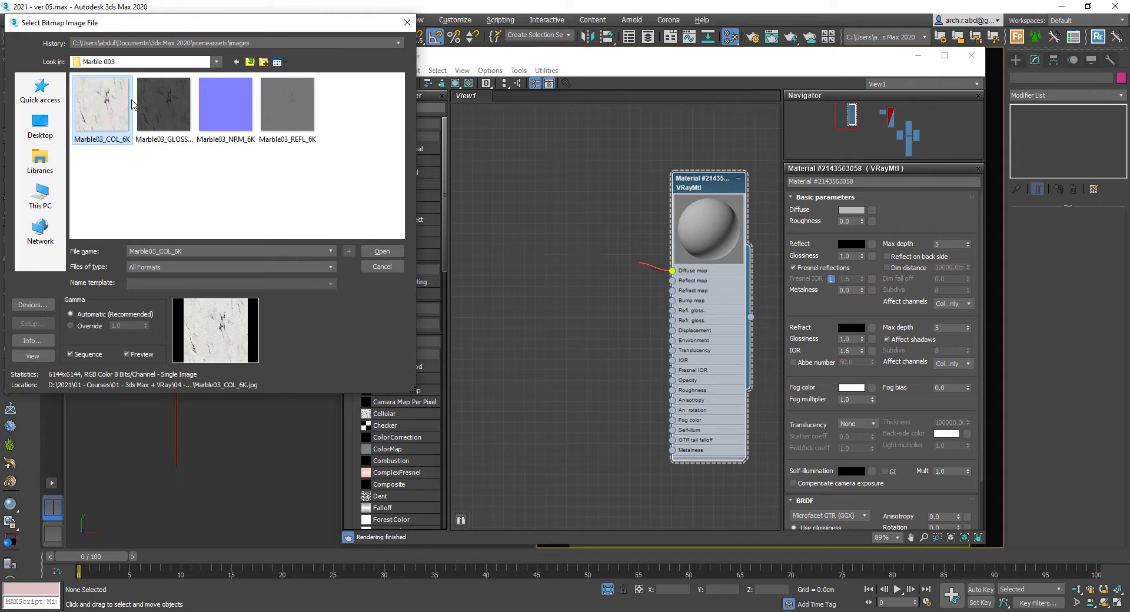
double_click(106, 104)
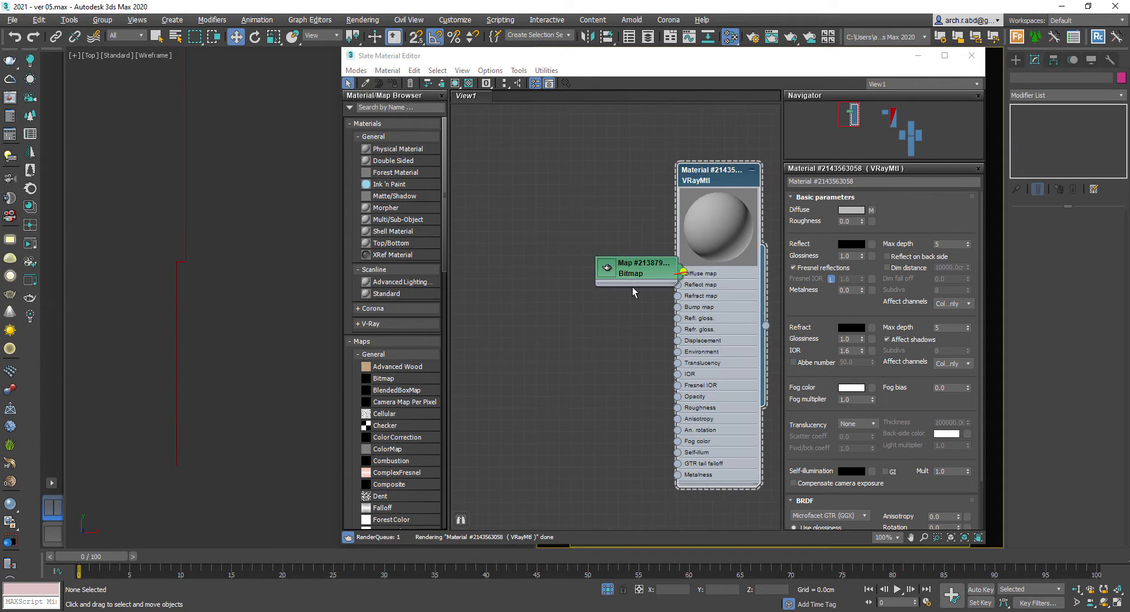
scroll(632, 287, up, 4)
middle_drag(557, 216, 600, 201)
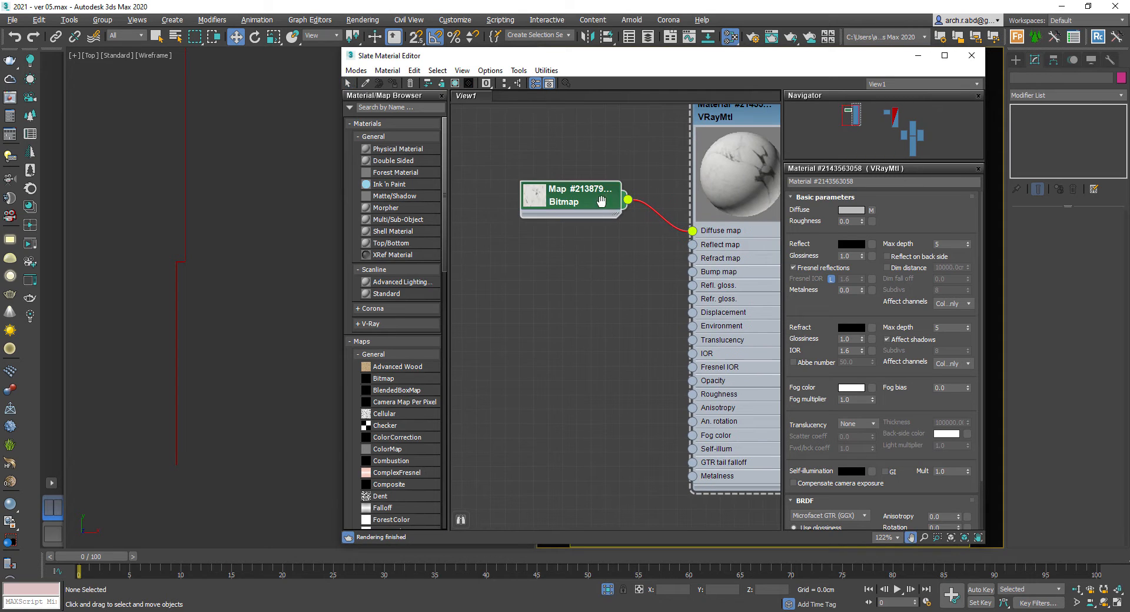
- Bring the Marble03 gloss and normal images from the file explorer into the view as bitmap nodes
click(265, 611)
drag(199, 147, 513, 335)
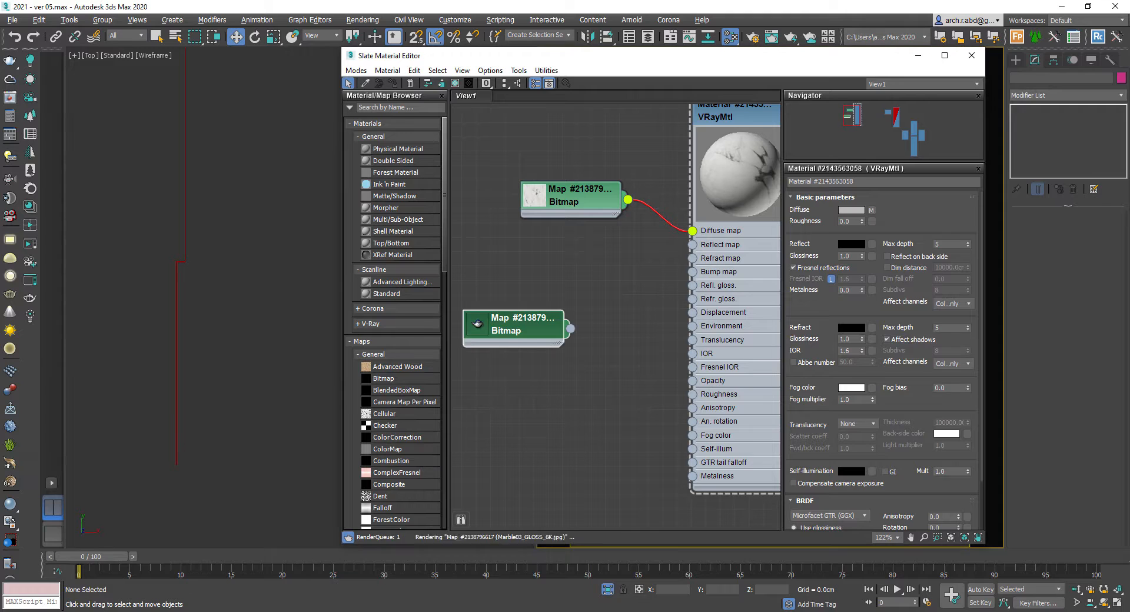
click(265, 611)
drag(265, 147, 540, 378)
- Add the Marble03_REFL_6K image as another bitmap node and place it below the others
click(265, 611)
click(335, 152)
drag(336, 152, 599, 278)
middle_drag(599, 278, 593, 276)
drag(594, 261, 566, 433)
- Connect the Marble03 normal map bitmap to the material's Bump map input
click(548, 362)
drag(524, 325, 538, 297)
drag(593, 370, 623, 331)
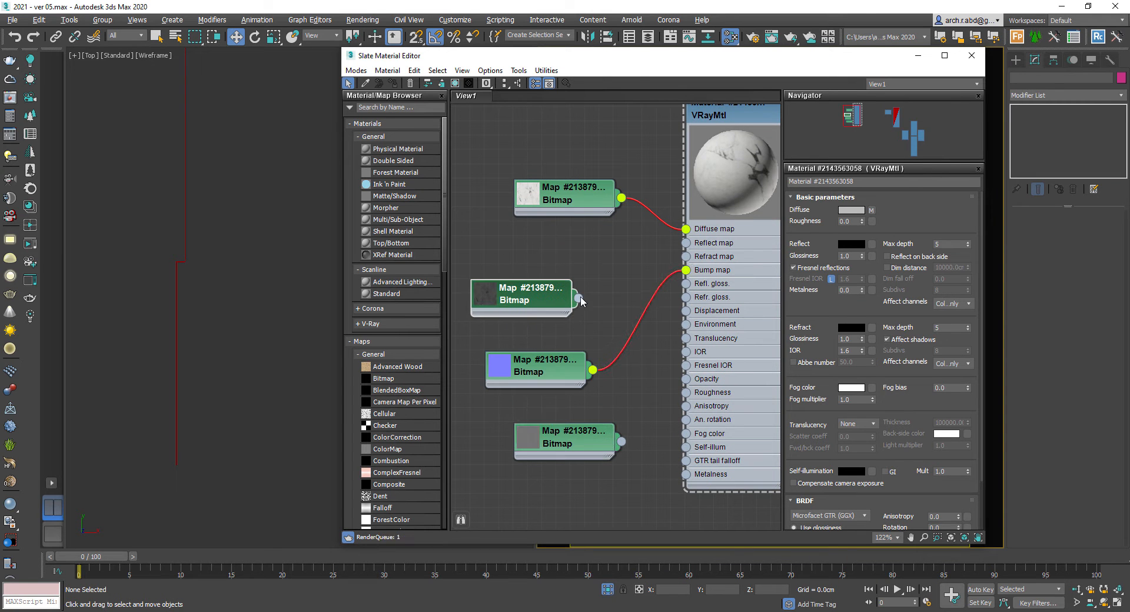
- Connect the reflection bitmap to the material's Reflect map input and the gloss bitmap to its Refl. gloss input
drag(589, 445, 575, 257)
drag(521, 309, 550, 410)
drag(545, 367, 545, 322)
middle_drag(681, 166, 603, 253)
click(668, 191)
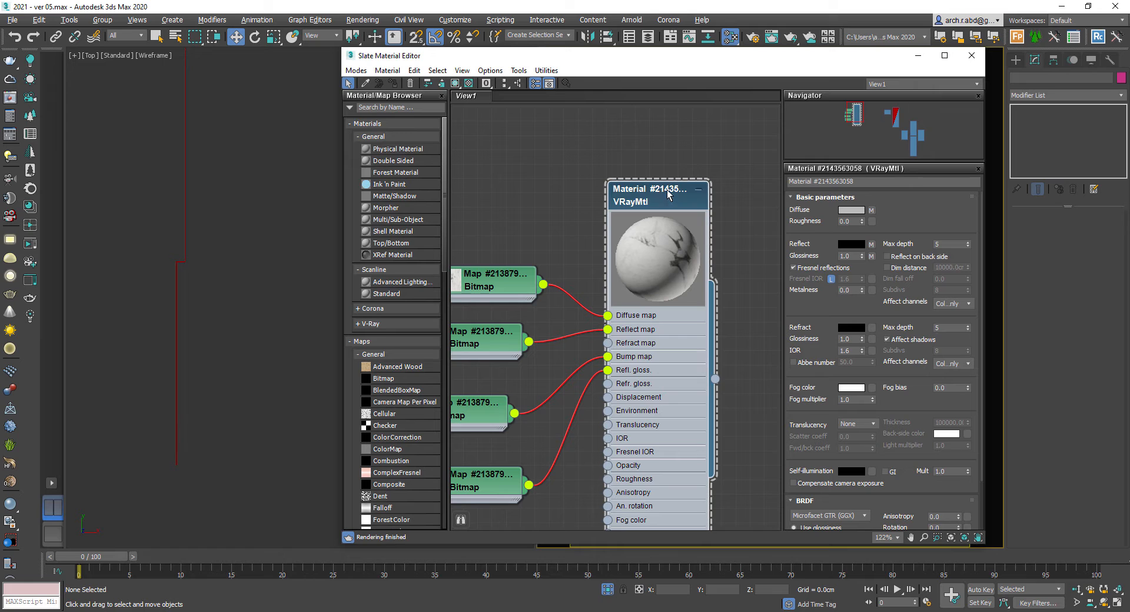
- Set the material's reflection colour to grey and its reflection glossiness to 0.8
click(853, 242)
drag(348, 103, 348, 105)
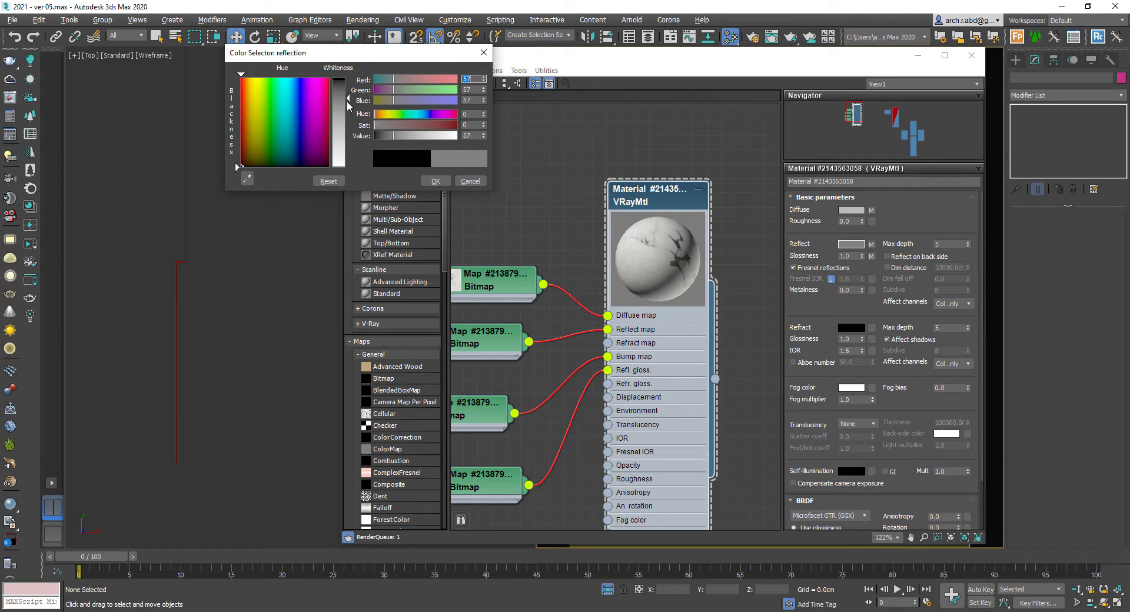
click(434, 182)
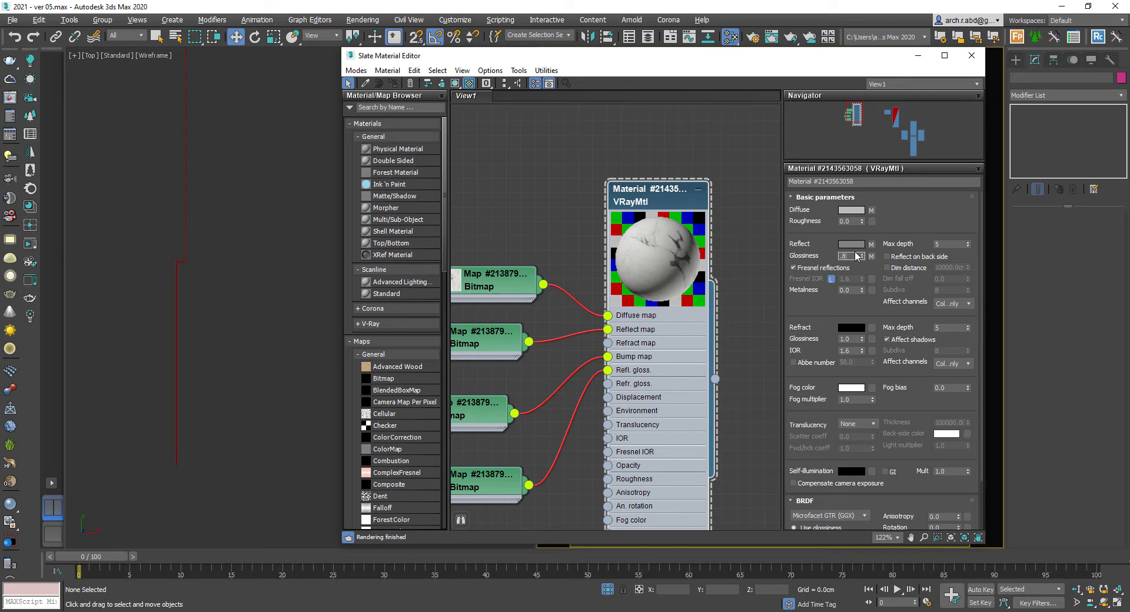
middle_drag(735, 269, 766, 264)
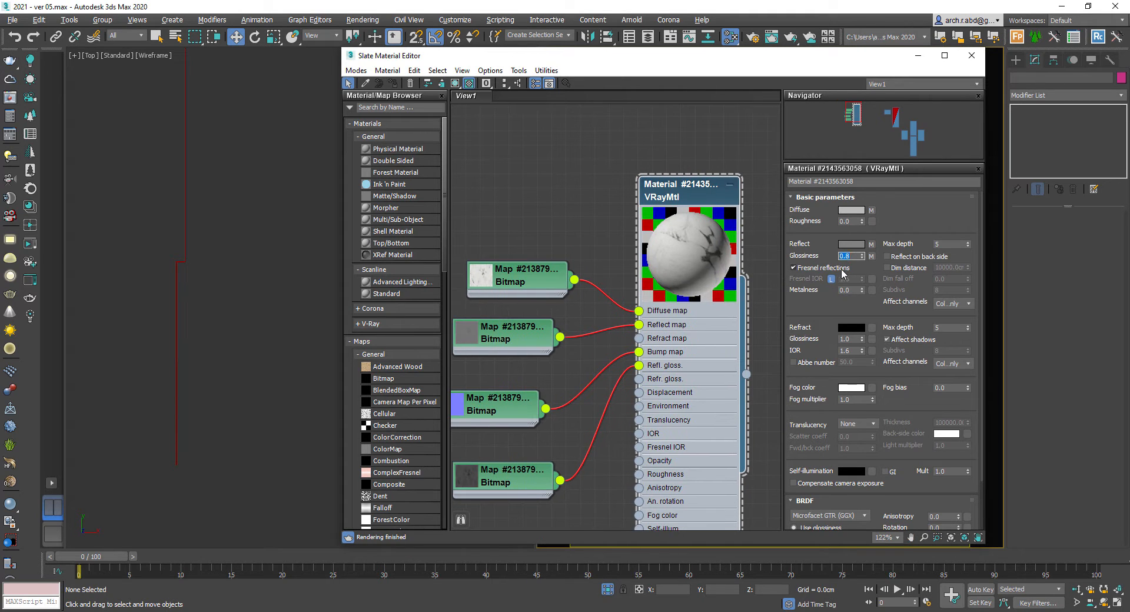
click(852, 244)
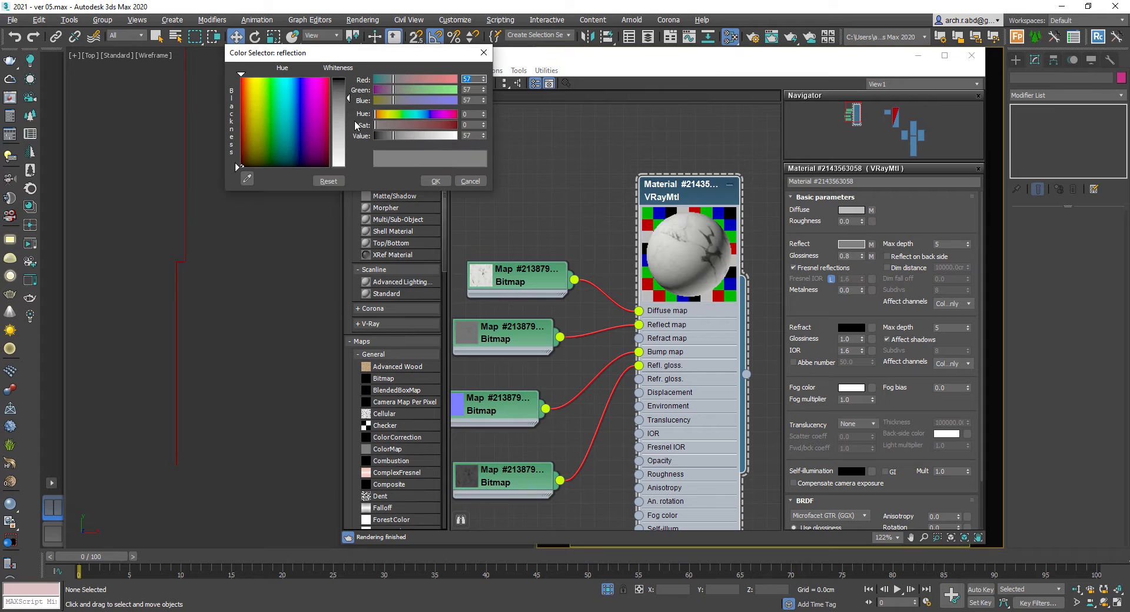
drag(416, 136, 430, 136)
click(435, 181)
- Assign the marble material to the selected wall objects and show its textures in the viewport
drag(839, 58, 1039, 146)
scroll(366, 262, down, 5)
mouse_move(366, 262)
alt+middle_down()
mouse_move(325, 257)
mouse_move(337, 206)
alt+middle_up()
key(F3)
key(p)
drag(337, 206, 234, 346)
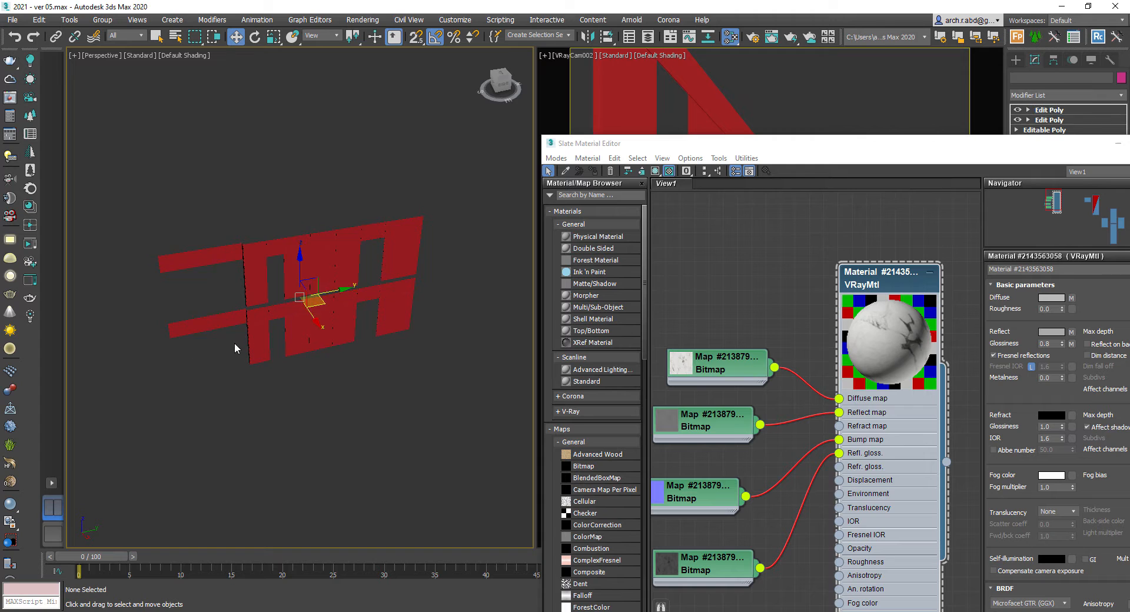
click(592, 171)
click(655, 171)
click(1118, 147)
scroll(298, 273, up, 5)
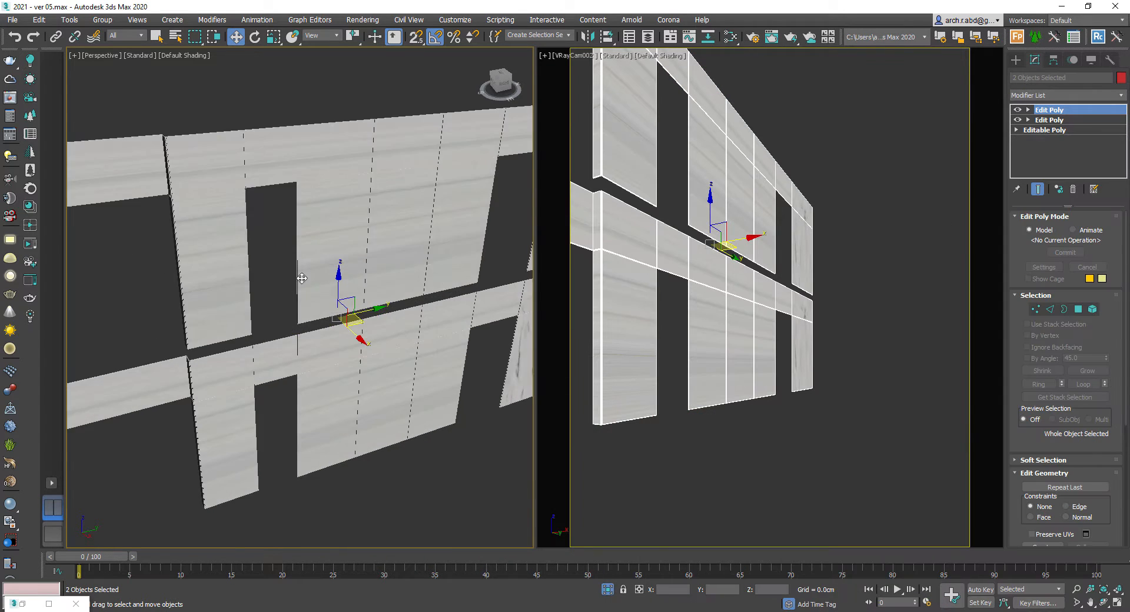
- Add a UVW Map modifier with Box mapping to the wall object
alt+middle_drag(298, 273, 318, 259)
scroll(319, 259, down, 5)
key(alt+w)
click(1074, 99)
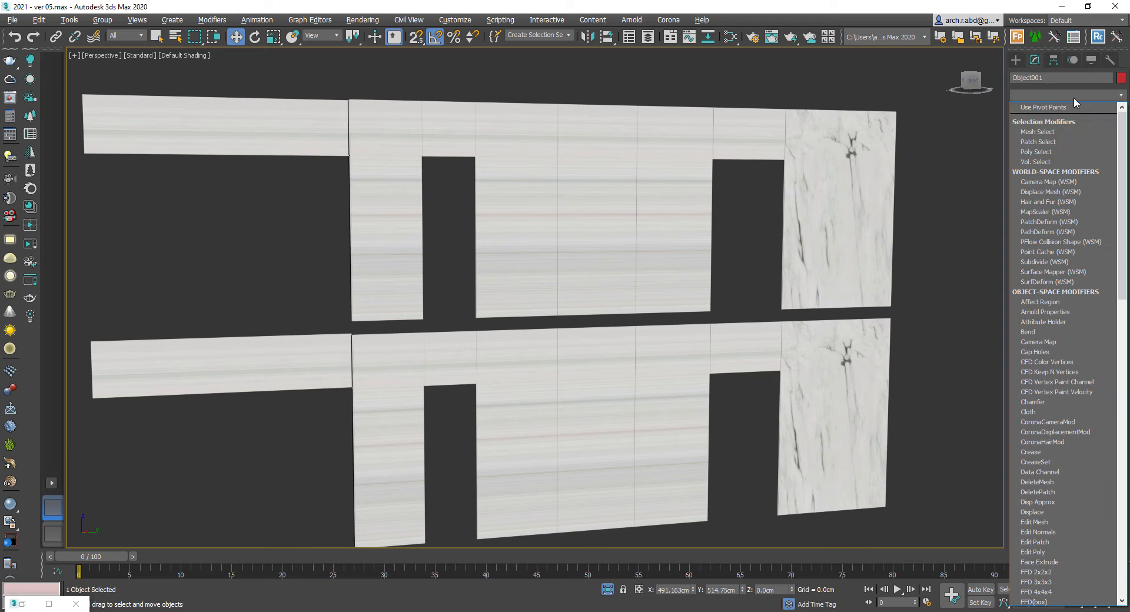
text(uvw)
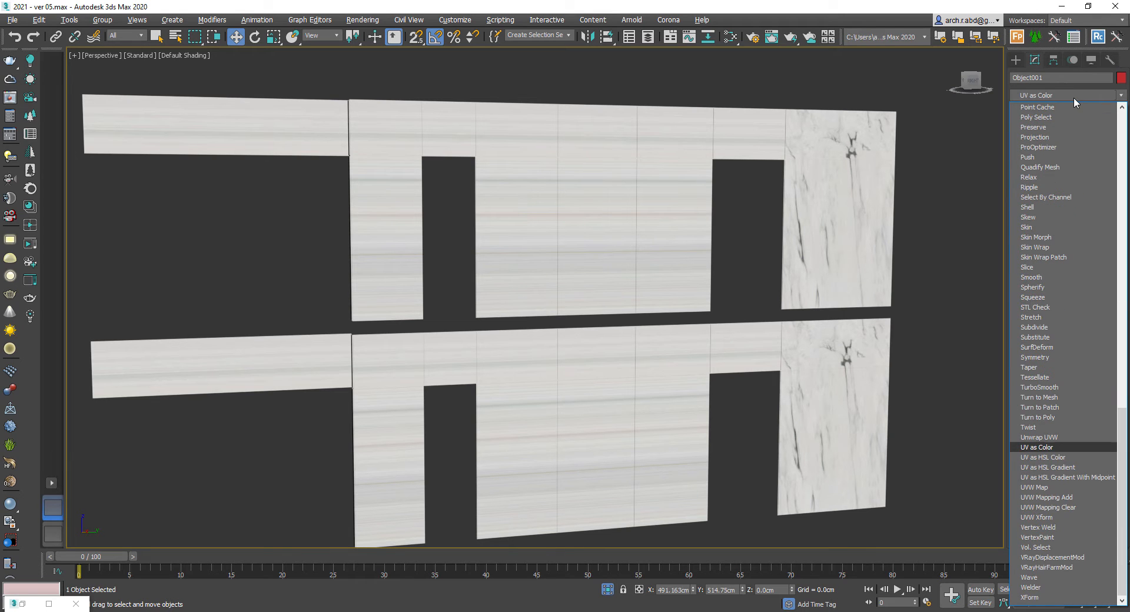
click(1072, 486)
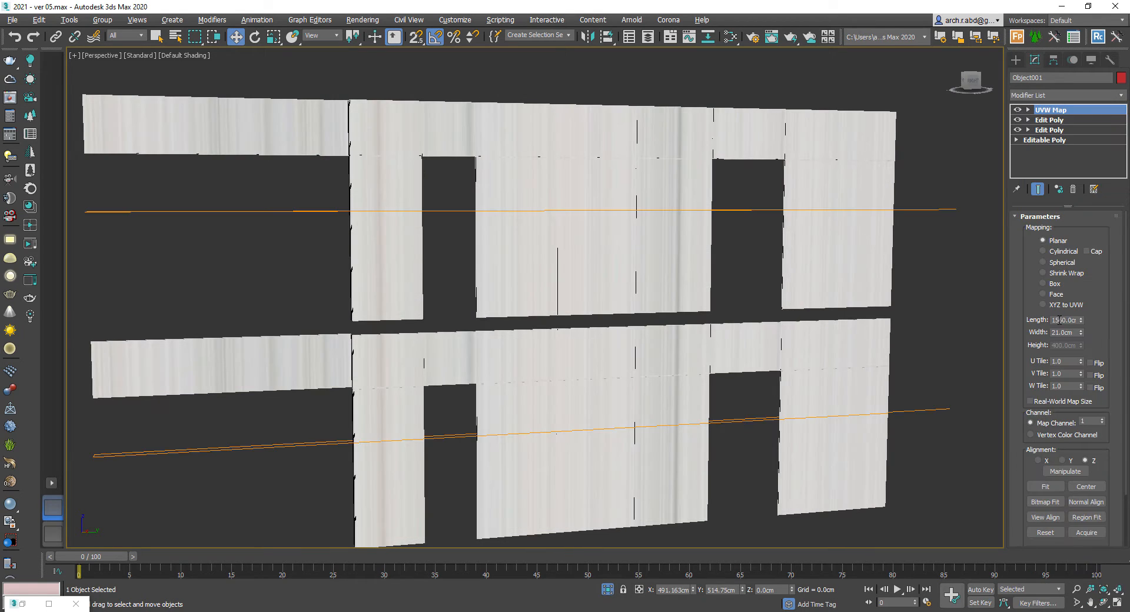
click(1054, 284)
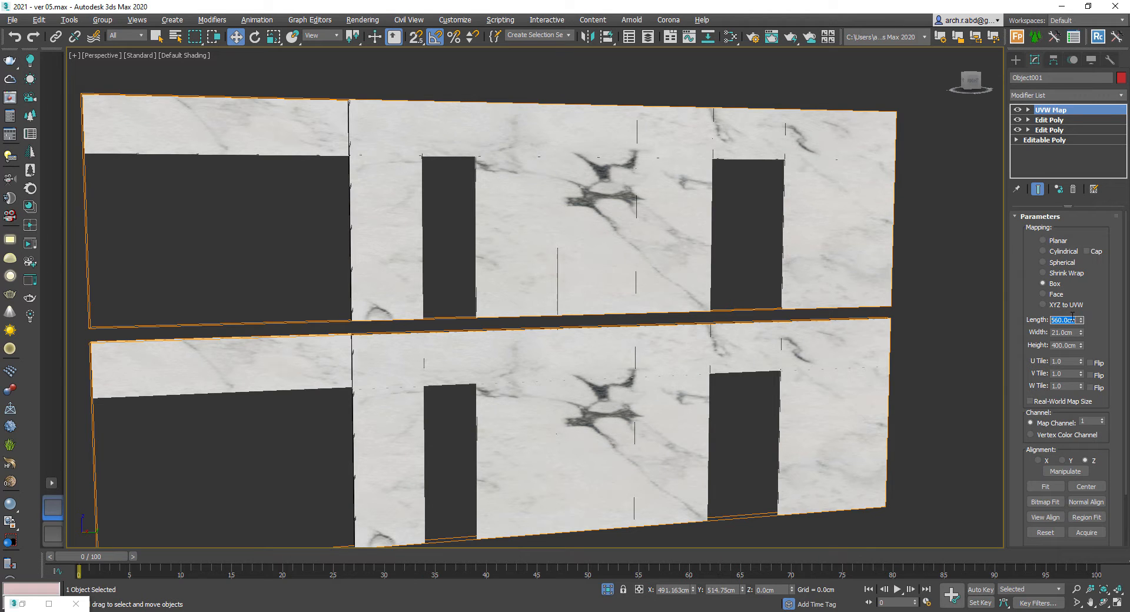
- Set the box mapping's length, width and height to 350 cm
text(400)
key(Tab)
text(400)
key(Tab)
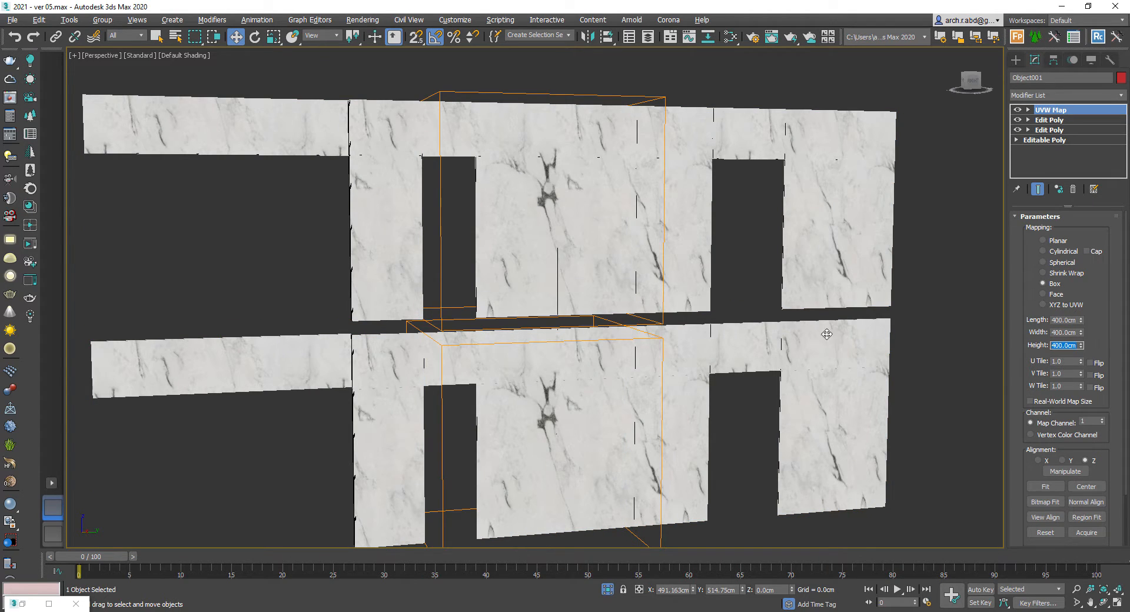
key(shift+Tab)
key(shift+Tab)
text(350)
key(Tab)
text(350)
key(Tab)
text(350)
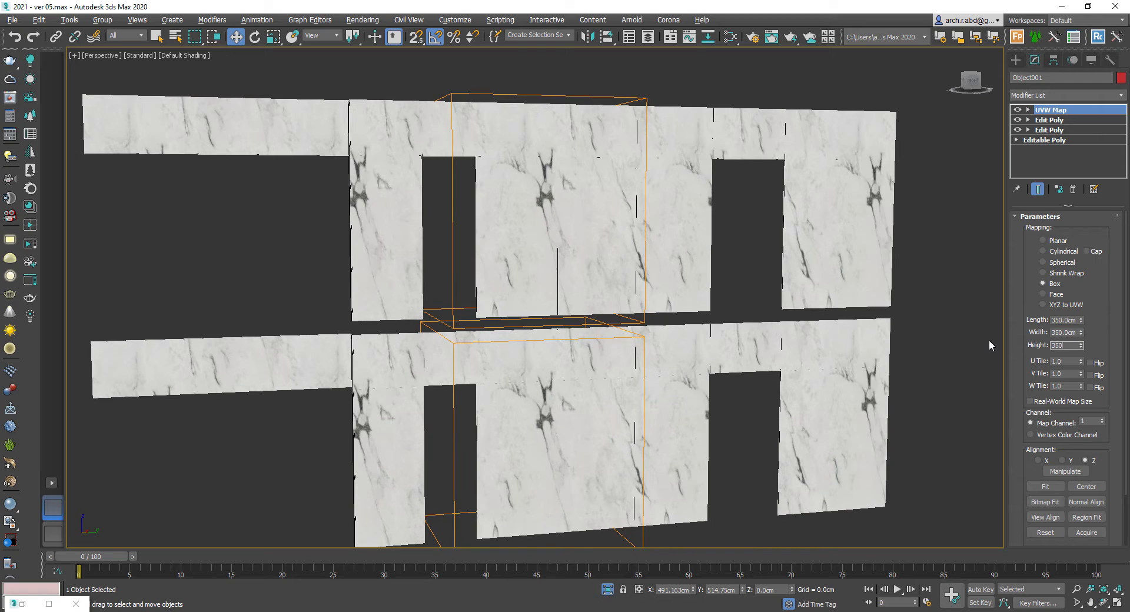
key(Return)
- Move the UVW Map gizmo on the second wall to reposition the marble pattern
alt+middle_drag(496, 215, 606, 229)
click(1062, 194)
key(1)
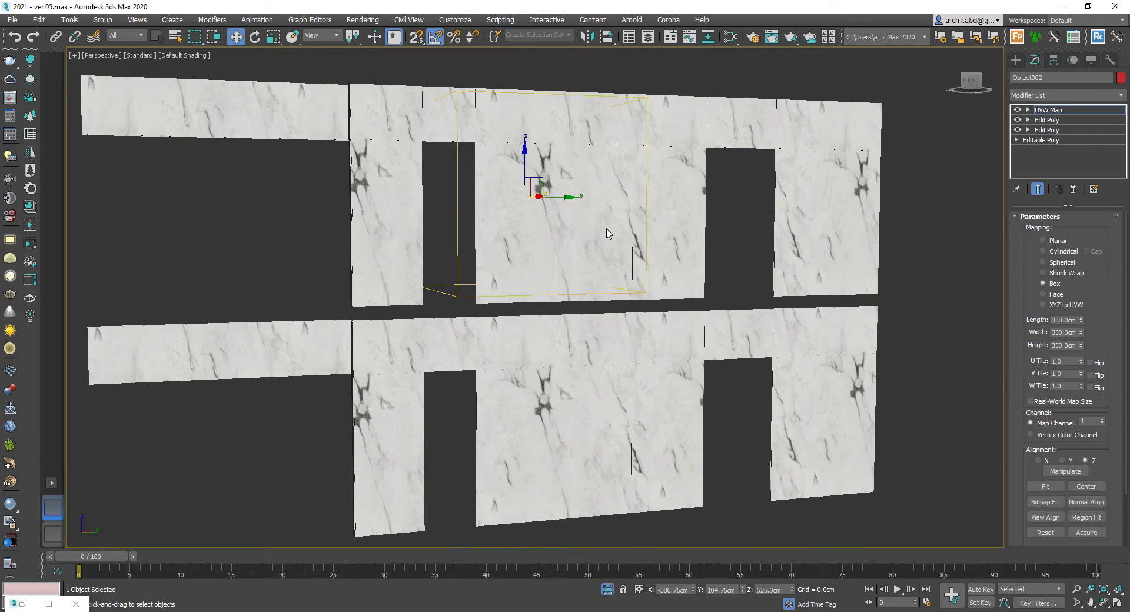
drag(561, 199, 470, 204)
drag(435, 159, 430, 125)
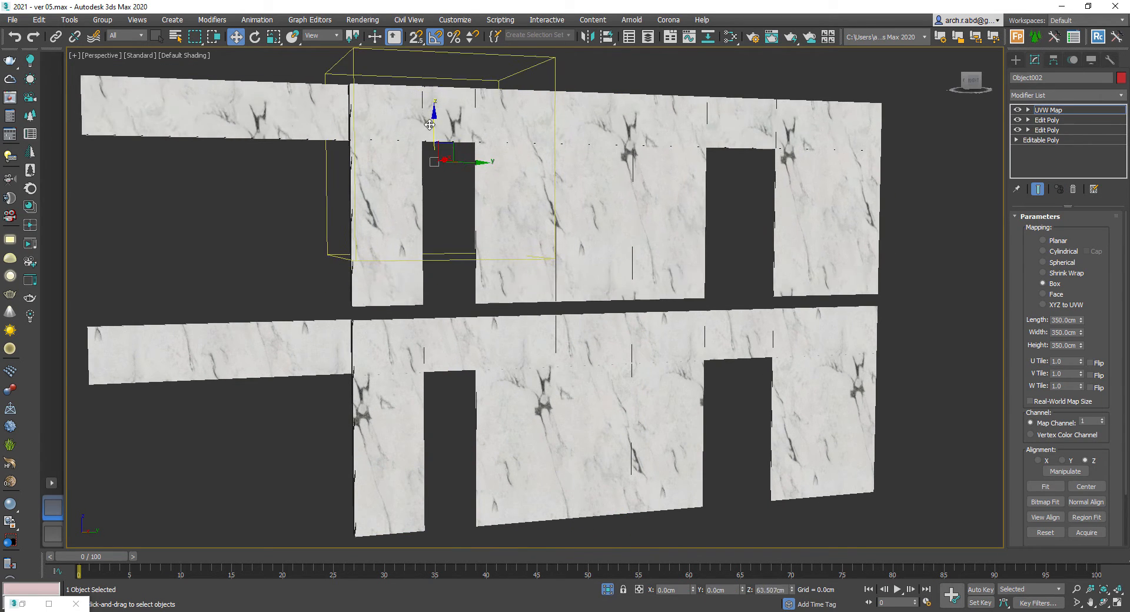
- In the camera view, move the first wall's UVW Map gizmo to shift its marble pattern
click(995, 123)
key(c)
double_click(548, 235)
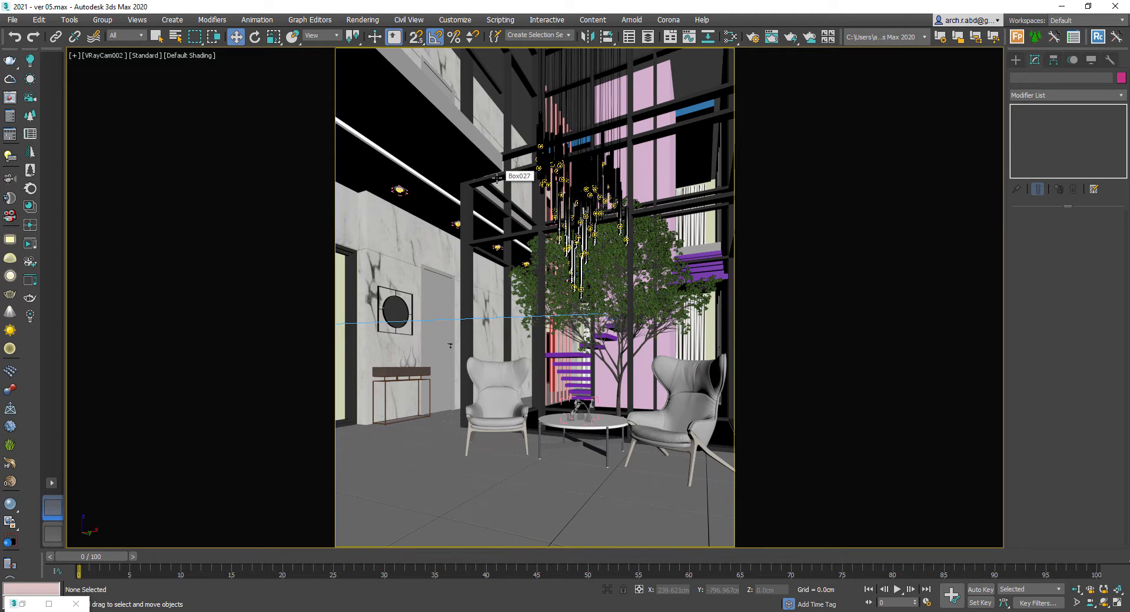
click(388, 222)
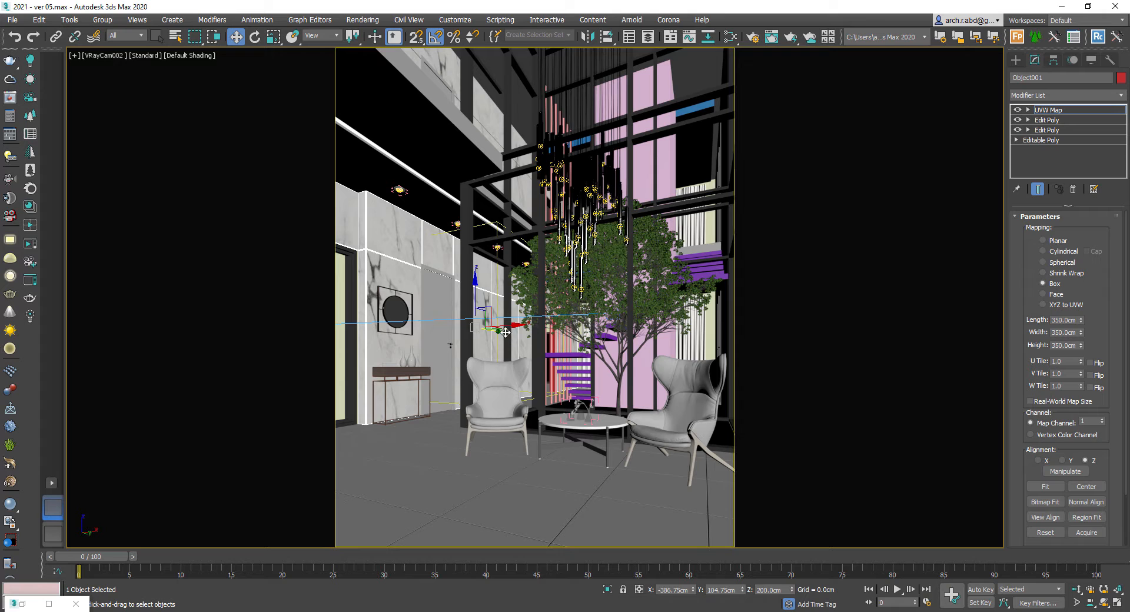
drag(505, 332, 539, 336)
drag(509, 287, 509, 283)
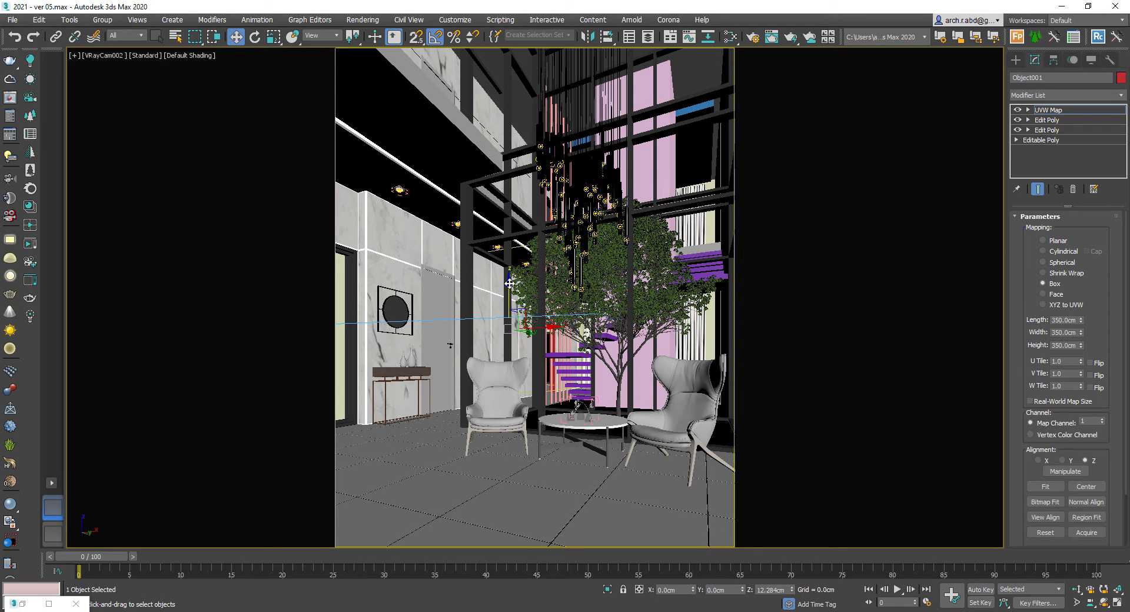
key(1)
- Examine individual scene objects in the camera view by selecting and isolating them
click(522, 479)
key(alt+q)
key(alt+q)
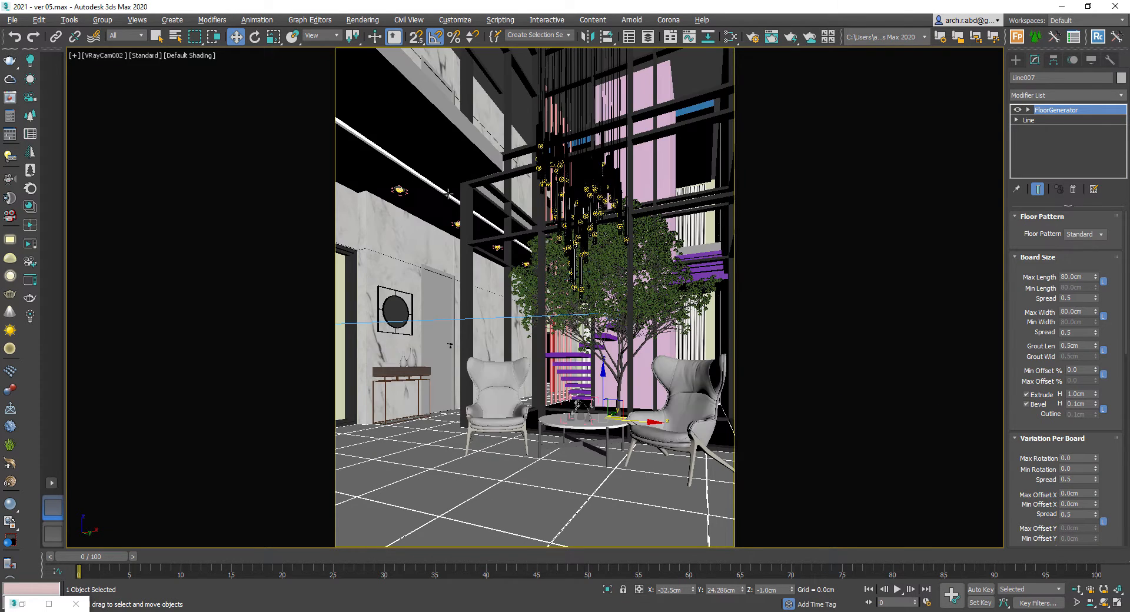
right_click(445, 273)
click(498, 331)
key(alt+q)
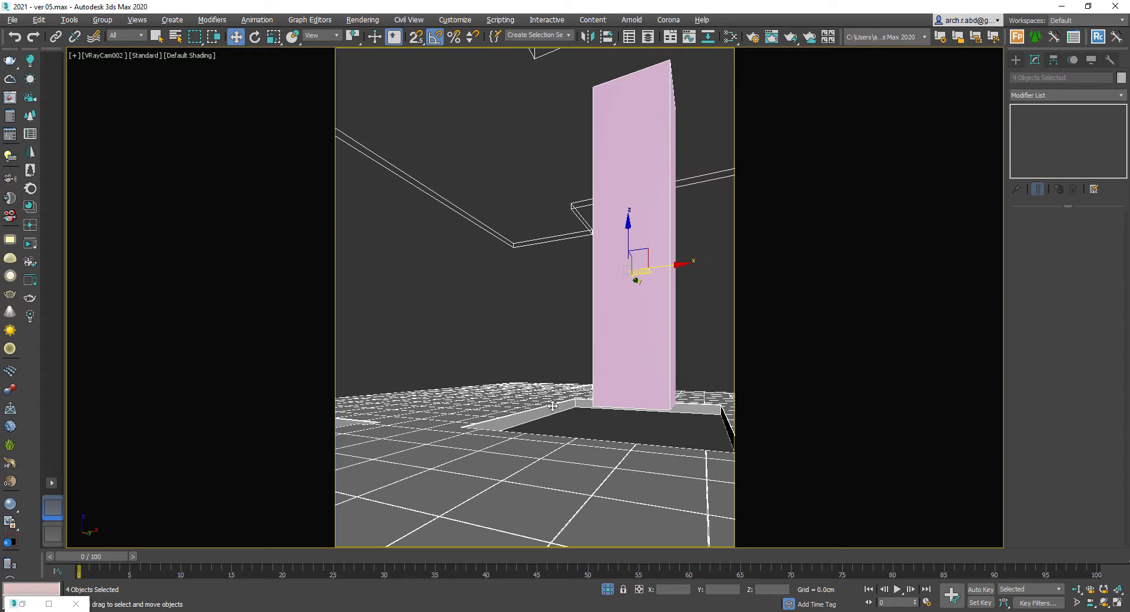
click(594, 435)
key(alt+q)
ctrl+click(447, 147)
right_click(453, 148)
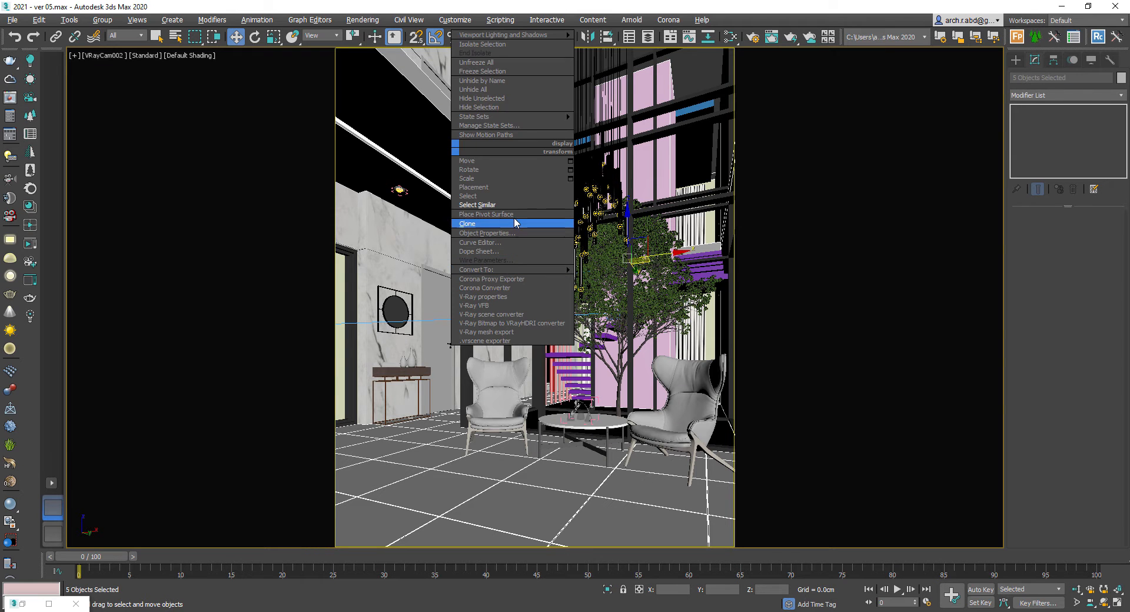
key(Escape)
key(alt+q)
click(556, 265)
click(605, 333)
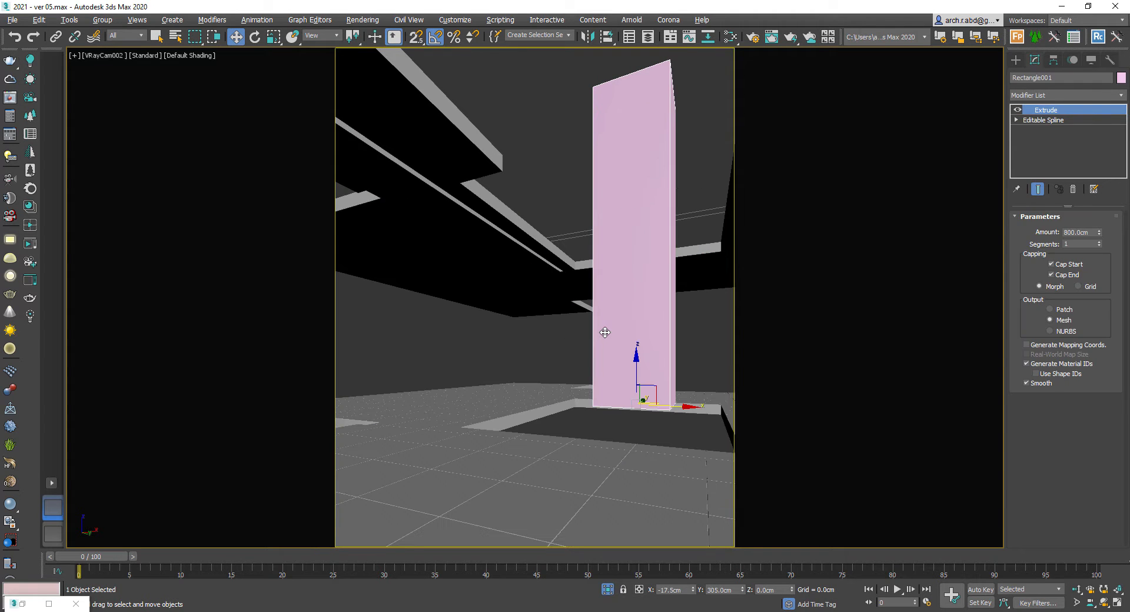
click(525, 283)
right_click(523, 277)
click(540, 187)
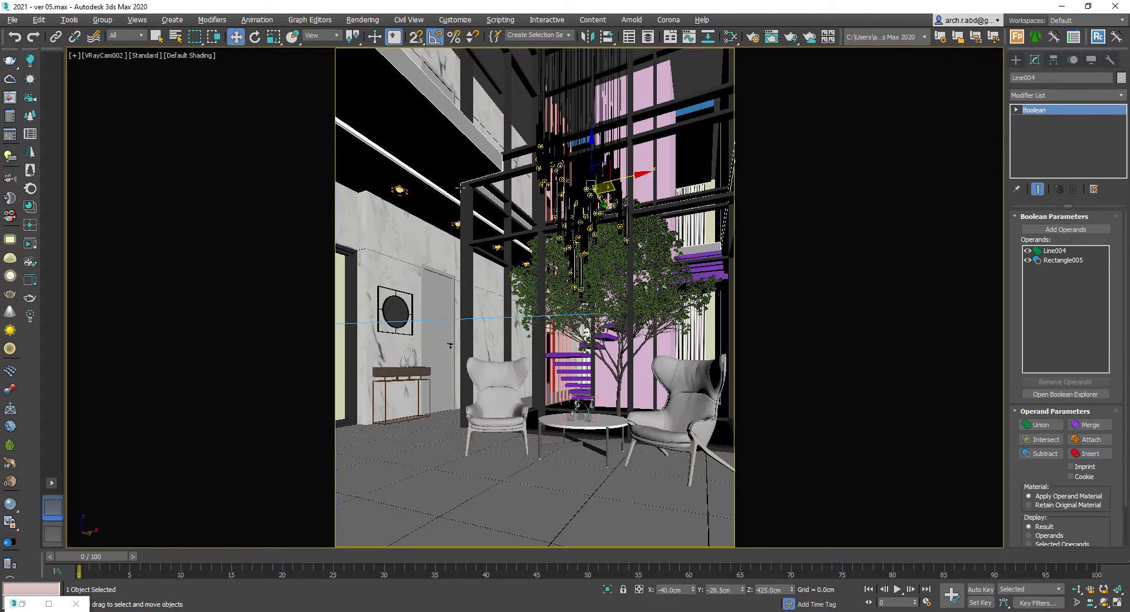
- Orbit and zoom around the building to examine it from perspective and front views
key(p)
key(z)
alt+middle_drag(491, 225, 544, 381)
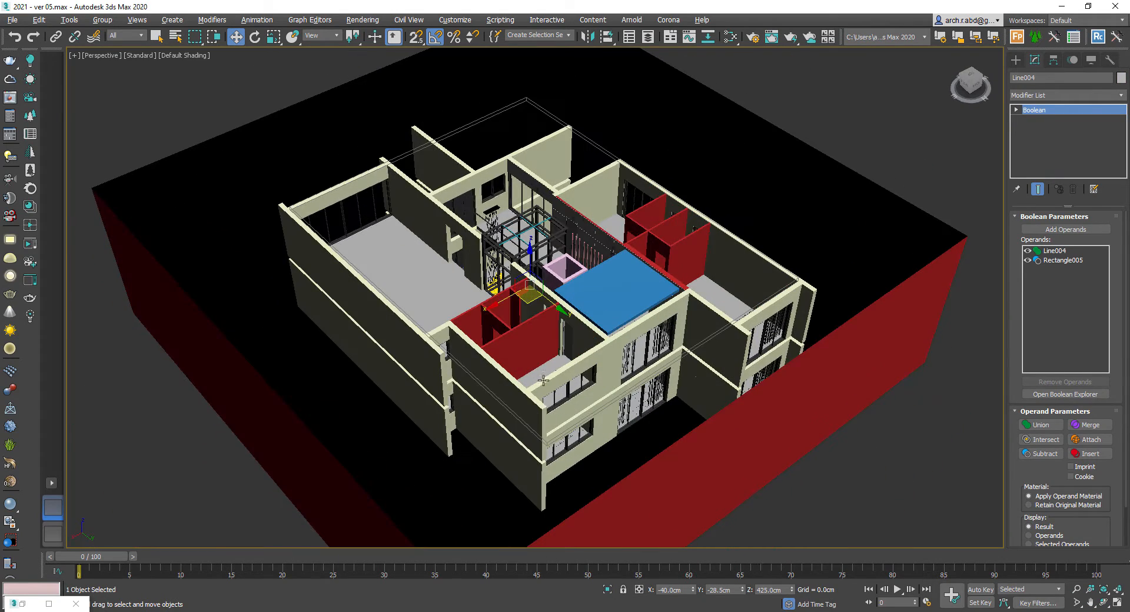
ctrl+click(711, 383)
alt+middle_drag(665, 416, 530, 406)
ctrl+click(662, 133)
scroll(503, 424, down, 5)
key(f)
scroll(687, 426, up, 5)
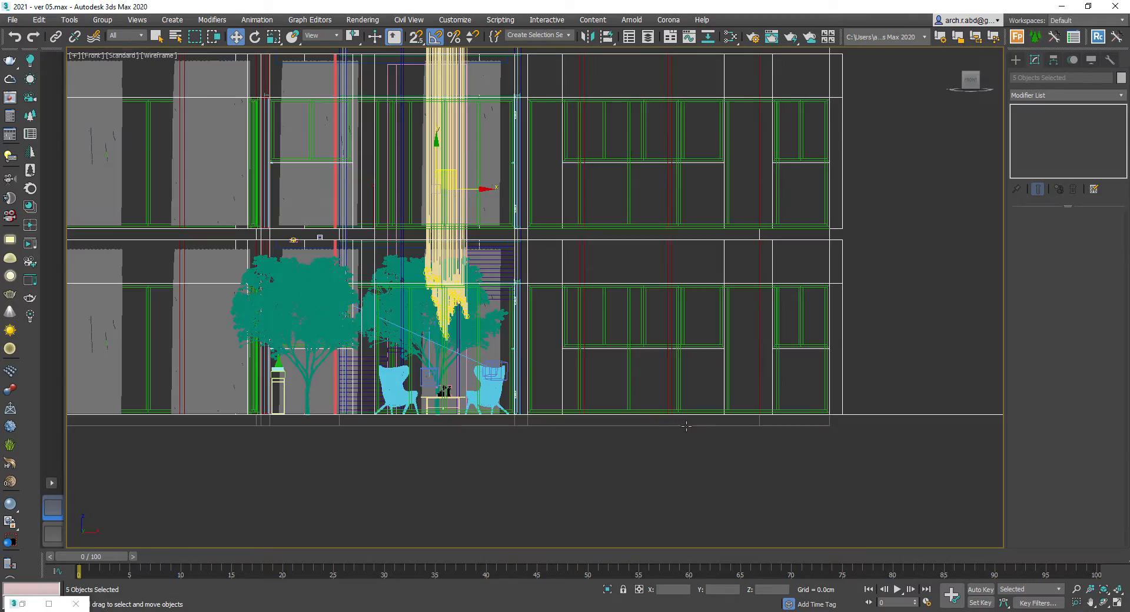
- Select the group of wall objects and isolate them in a shaded view
ctrl+click(687, 426)
scroll(684, 442, down, 3)
scroll(709, 396, down, 2)
alt+middle_drag(689, 370, 662, 311)
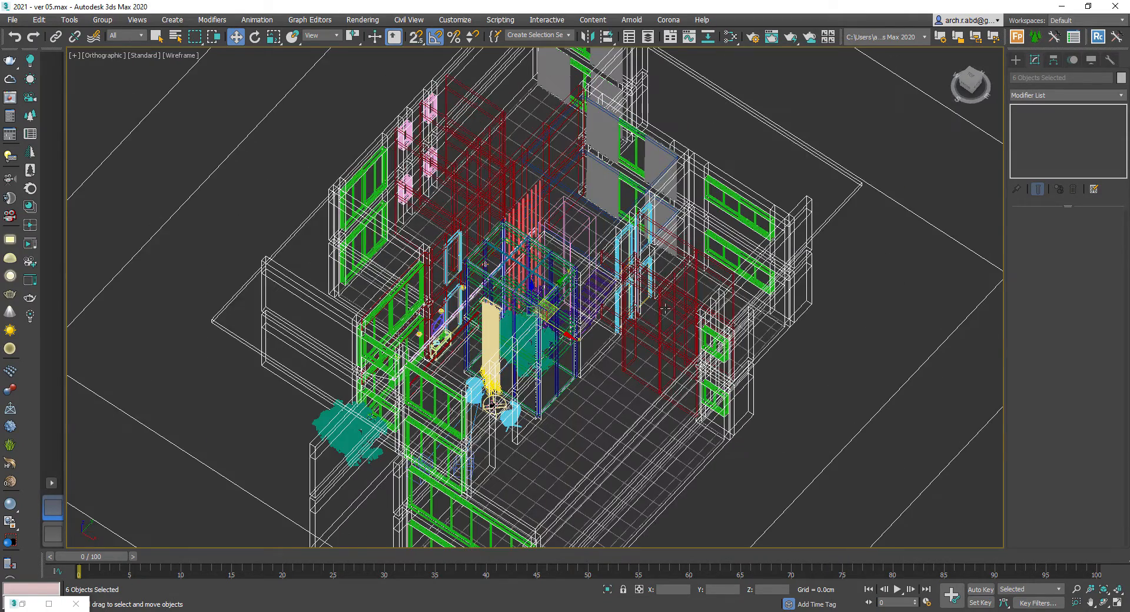
ctrl+click(663, 310)
key(alt+q)
key(F3)
click(640, 340)
scroll(581, 324, up, 4)
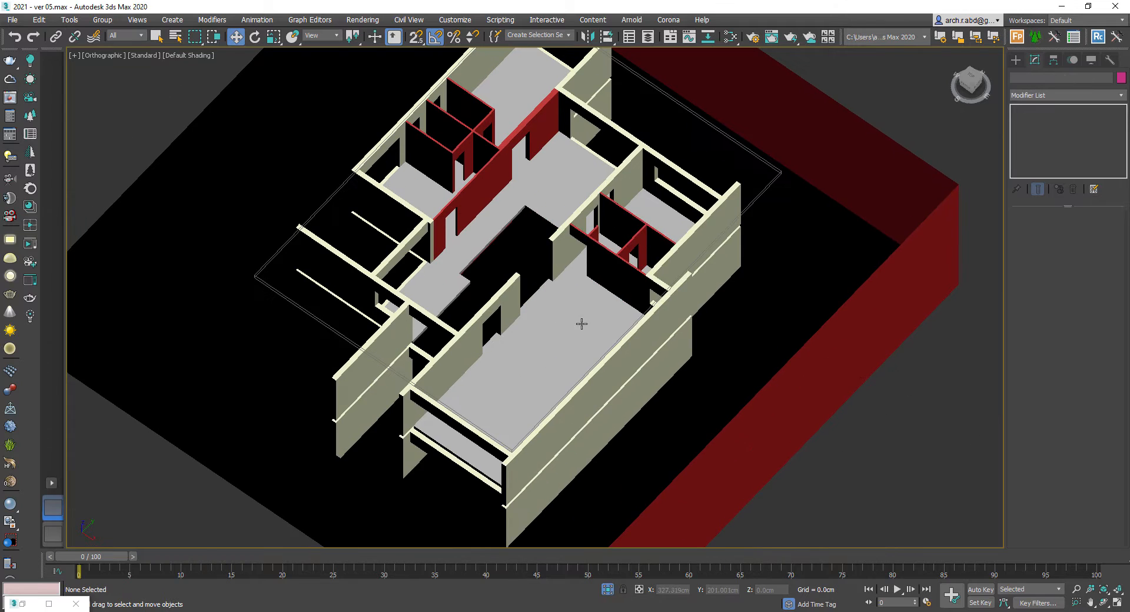
- Create a new VRayMtl node in the Slate Material Editor
key(m)
middle_drag(734, 292, 830, 346)
right_click(785, 283)
mouse_move(836, 290)
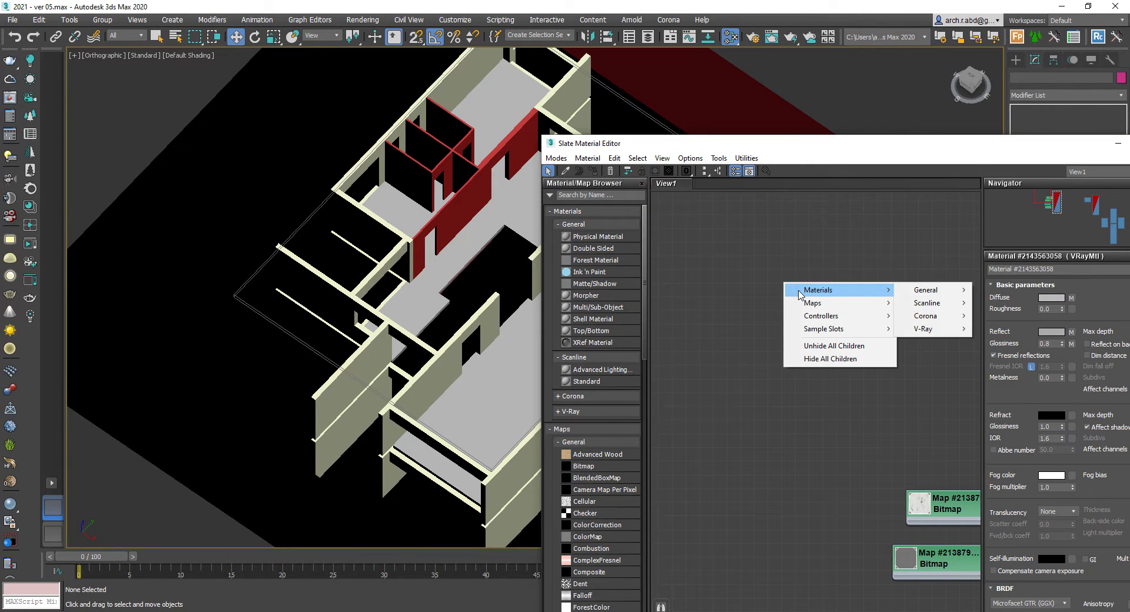
mouse_move(901, 331)
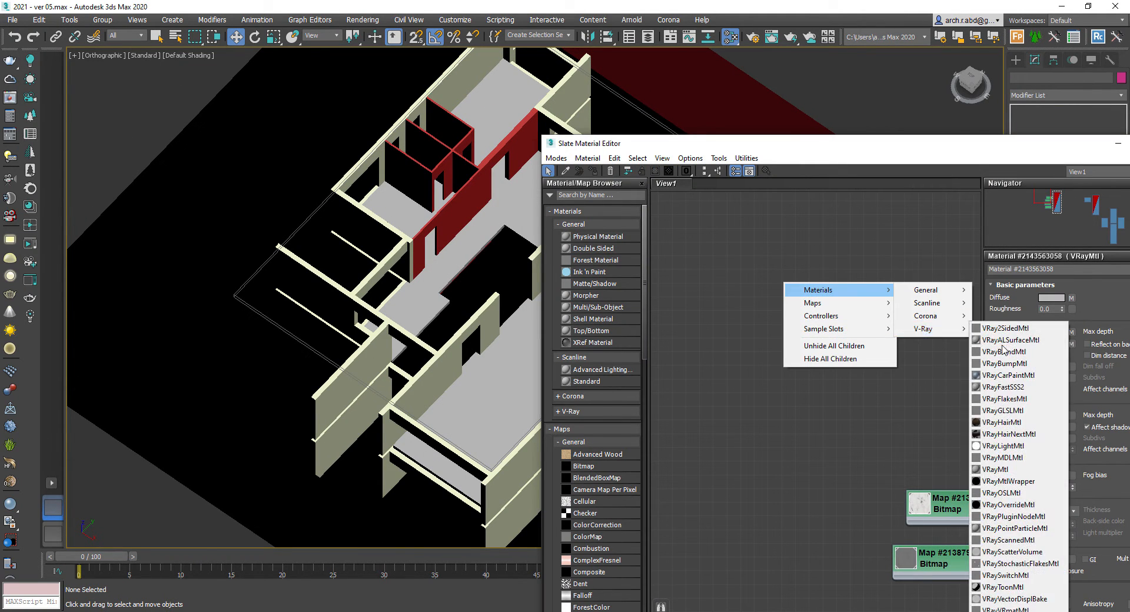
click(1013, 470)
- Connect a Bitmap loading the bd636add7b951 marble image to the new material's Diffuse map input
drag(770, 300, 760, 296)
mouse_move(792, 300)
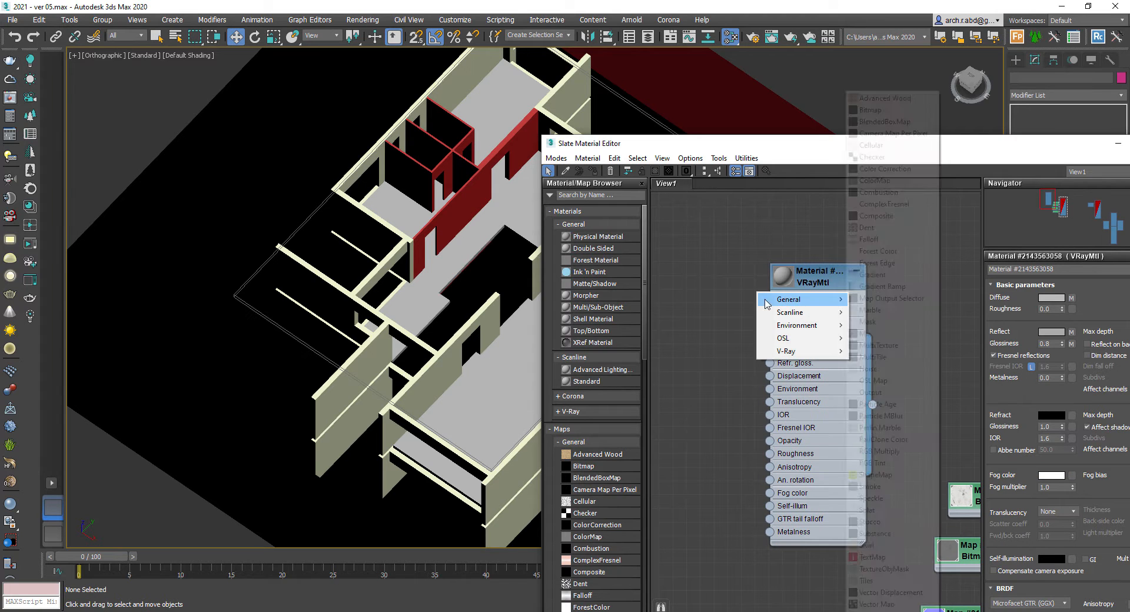
click(877, 111)
click(249, 63)
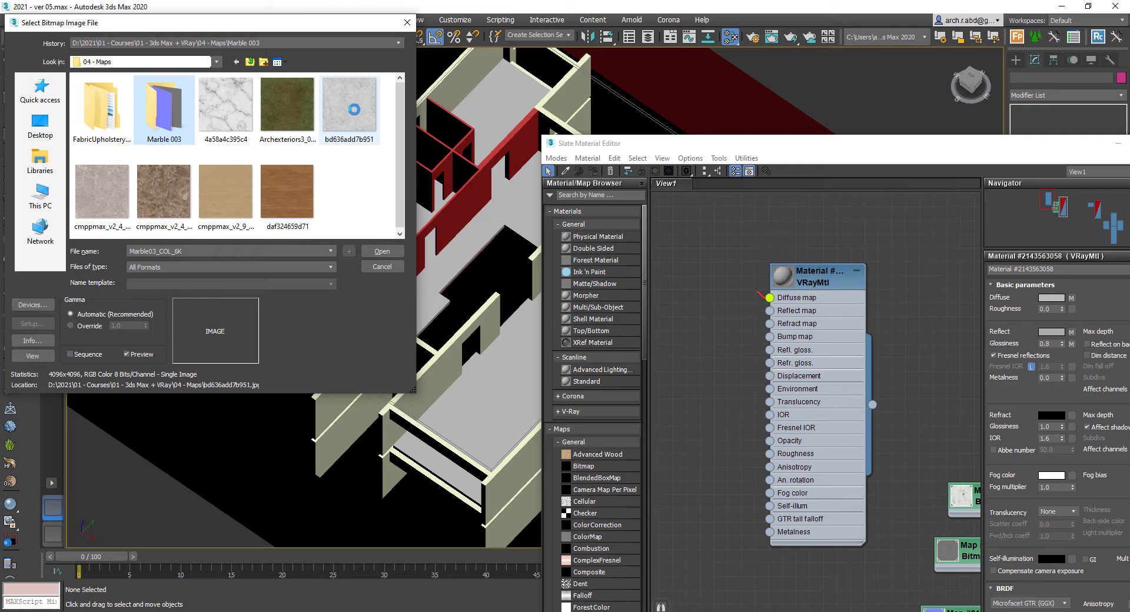
middle_drag(708, 284, 817, 287)
drag(816, 288, 739, 272)
double_click(739, 272)
middle_drag(780, 280, 733, 257)
double_click(844, 252)
drag(848, 253, 876, 254)
drag(743, 253, 744, 239)
click(744, 239)
- Add a Color Correction map fed by the marble bitmap and connect it to the material's Bump map input
right_click(808, 365)
mouse_move(848, 380)
mouse_move(982, 384)
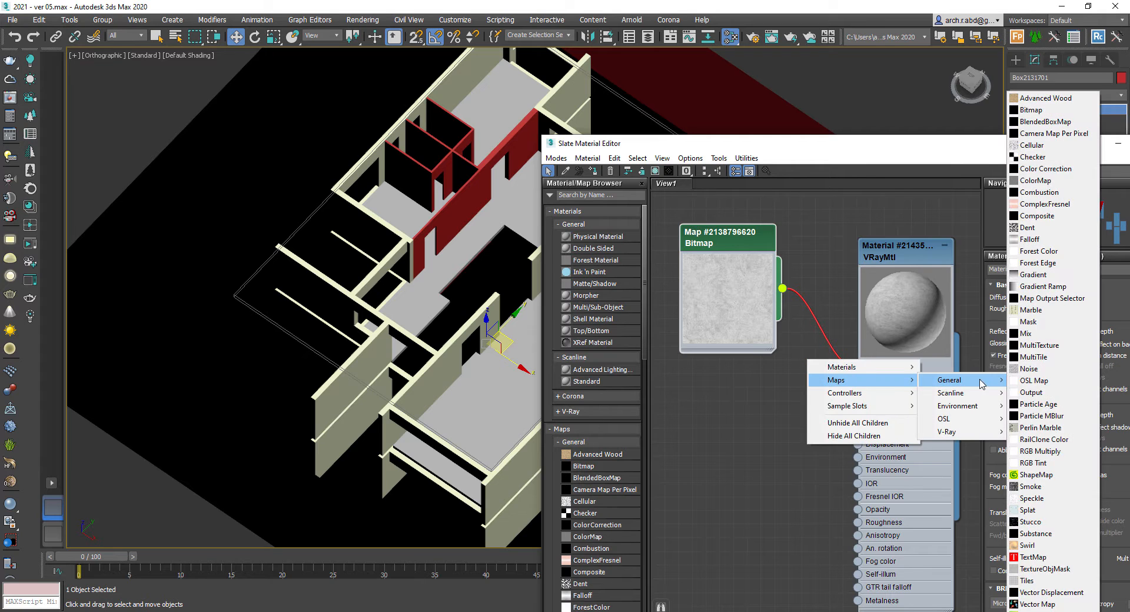
click(1058, 169)
drag(776, 359, 709, 400)
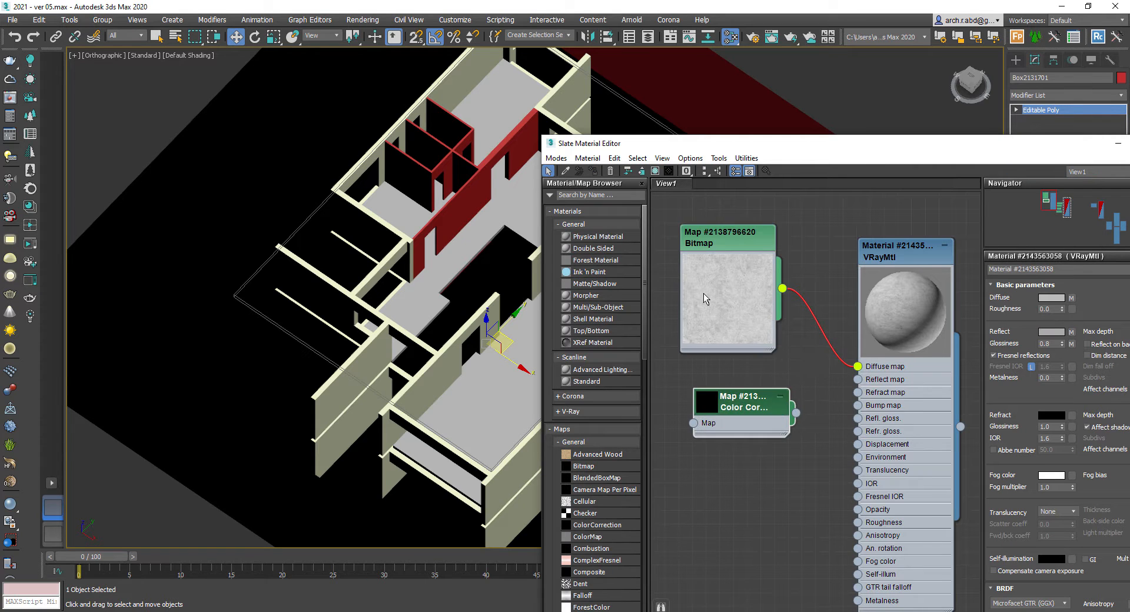
drag(705, 295, 678, 280)
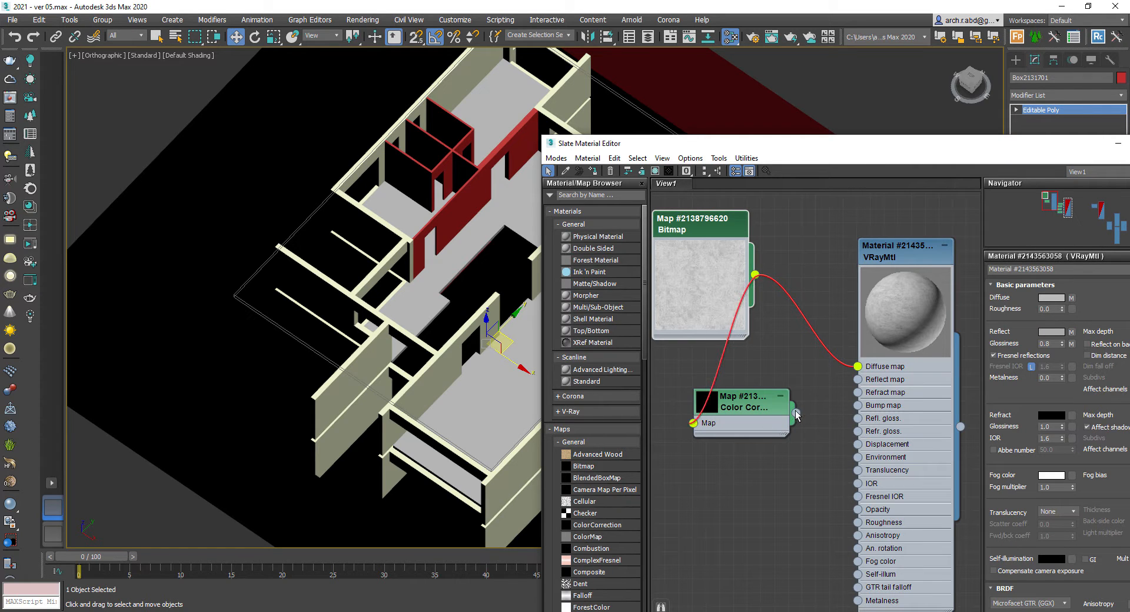
double_click(749, 405)
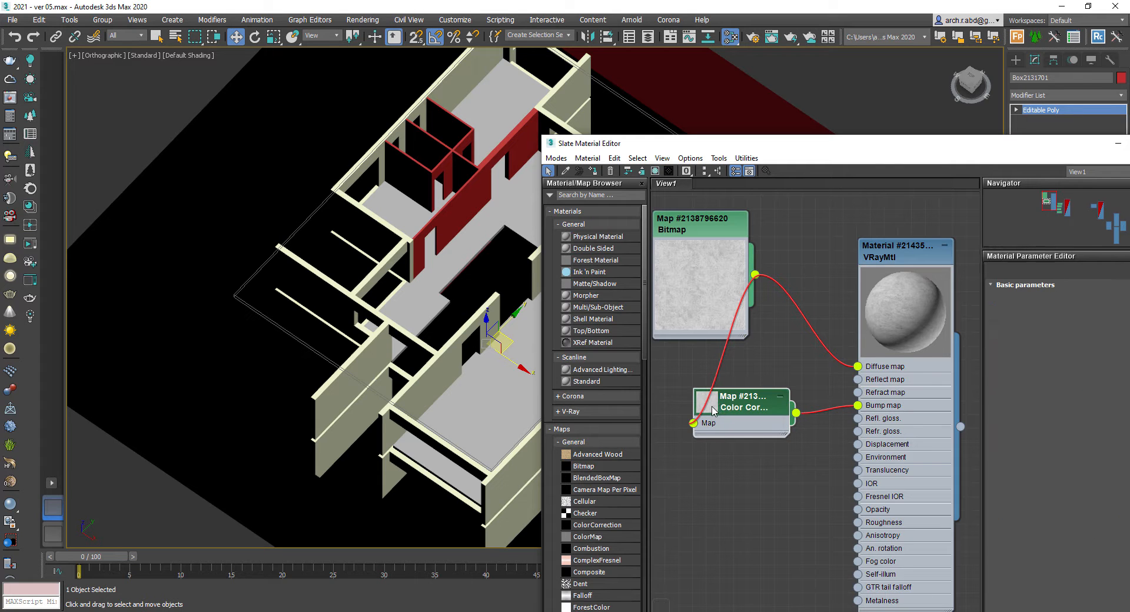
- Select the wall objects, assign the marble VRayMtl to them and show its maps in the viewport
click(798, 365)
middle_drag(801, 353, 803, 356)
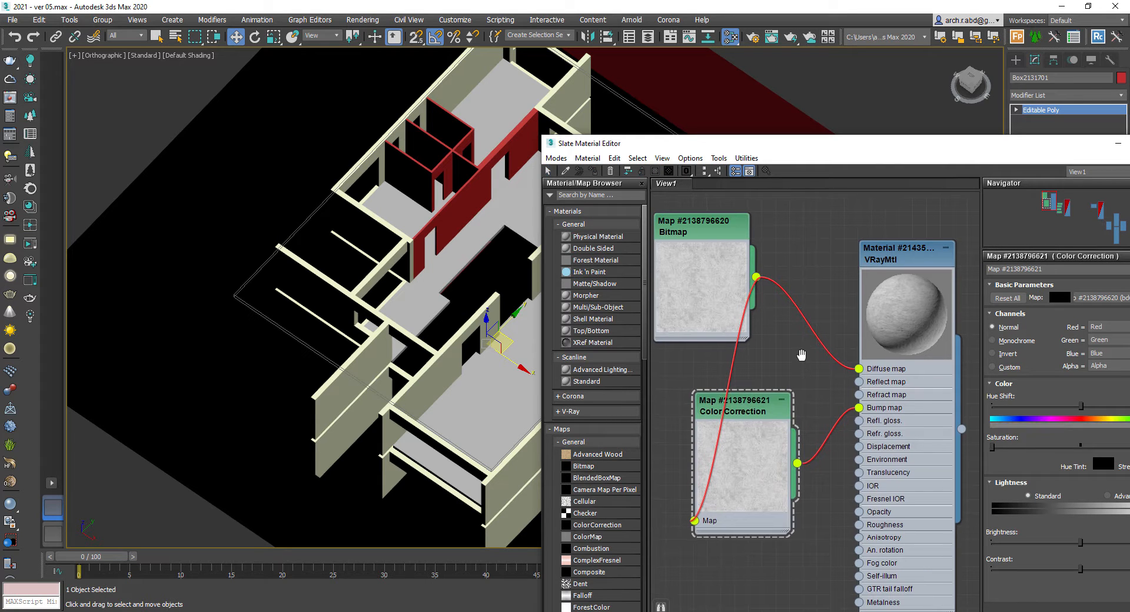
click(903, 288)
scroll(372, 262, down, 6)
drag(205, 139, 548, 419)
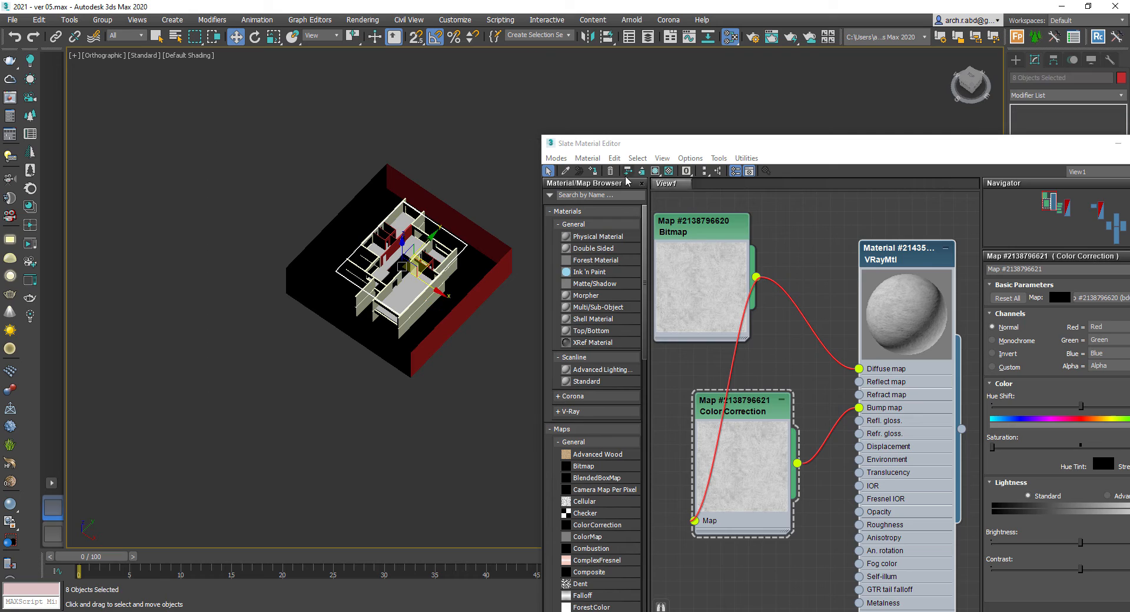
click(593, 171)
click(655, 172)
- Set the marble material's bump amount to 5 and close the material editor
drag(968, 149, 794, 143)
click(945, 138)
scroll(351, 270, up, 6)
middle_drag(473, 282, 446, 308)
key(m)
click(745, 254)
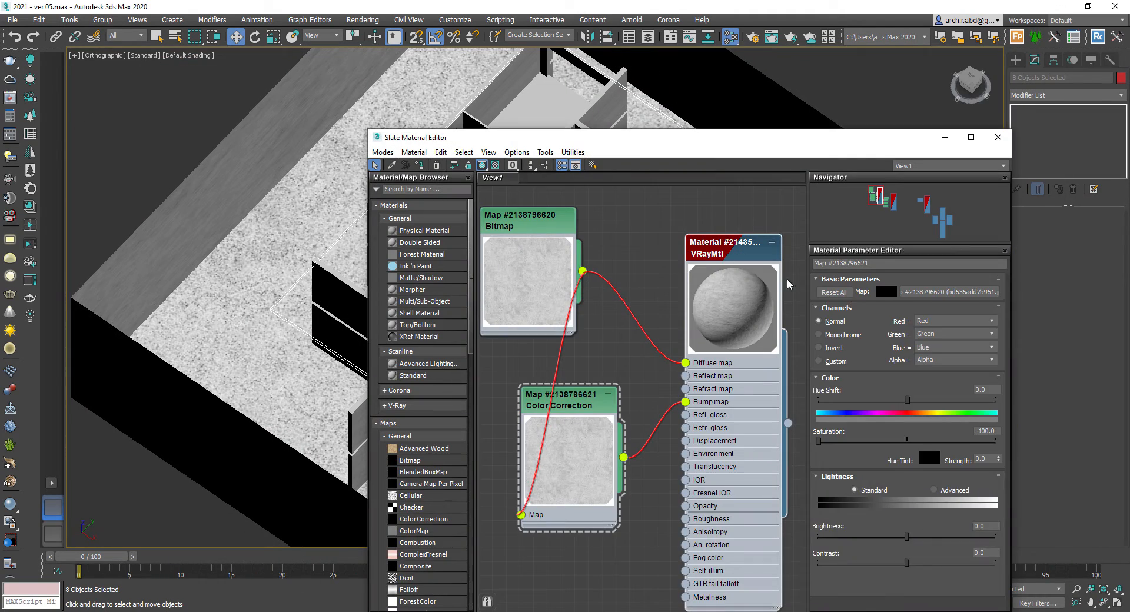
click(862, 465)
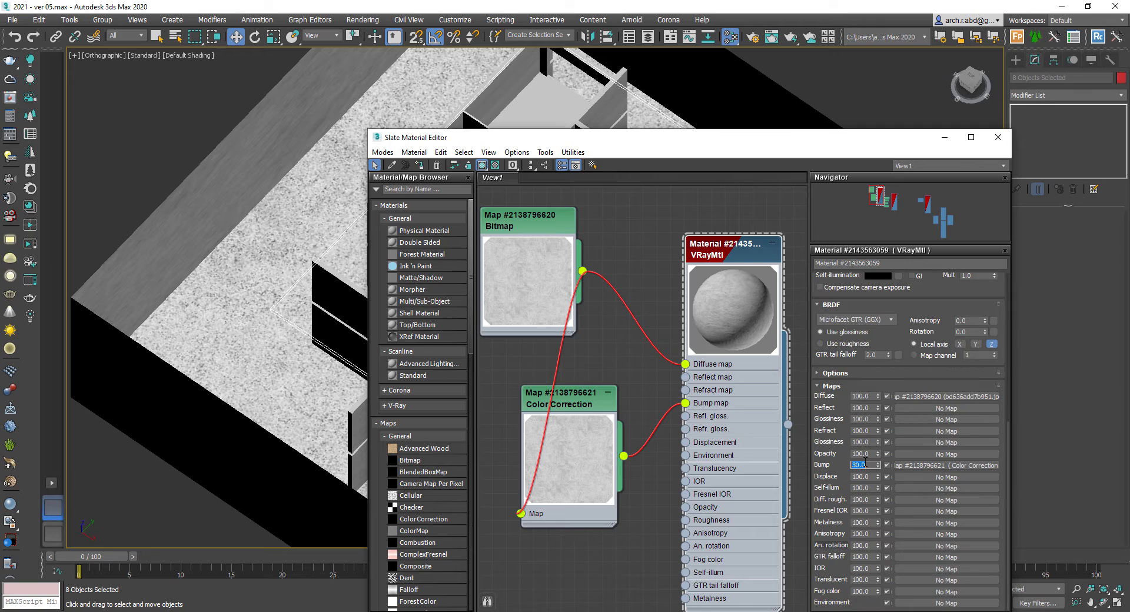
scroll(739, 305, up, 3)
click(945, 137)
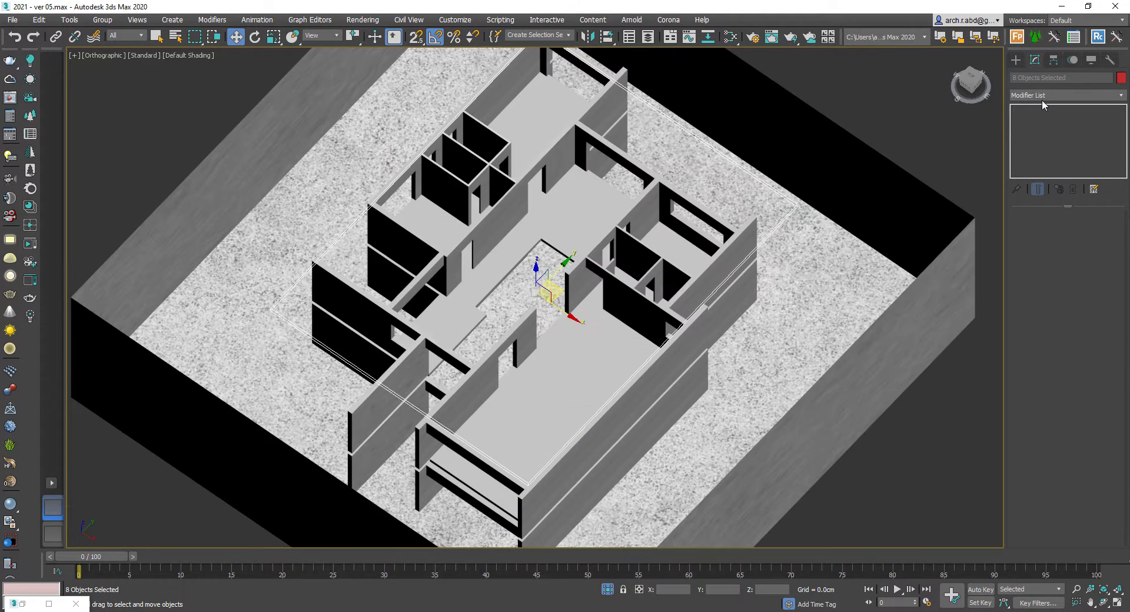
- Add a UVW Map modifier to the walls with Box mapping, length 100 cm and width 10 cm
click(1044, 96)
text(uvw)
key(Return)
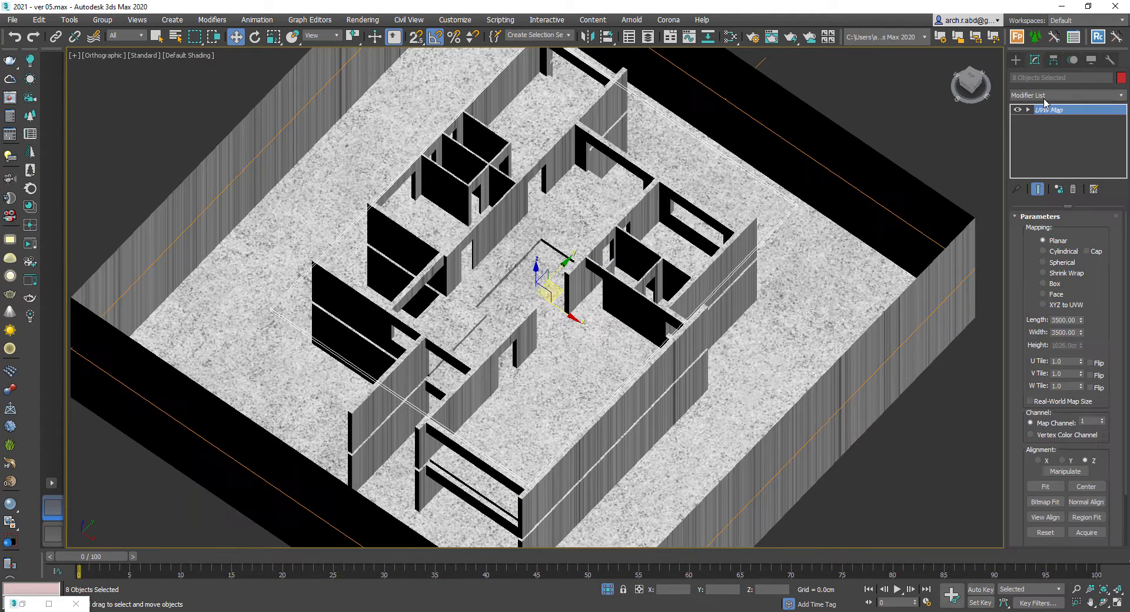
click(1044, 284)
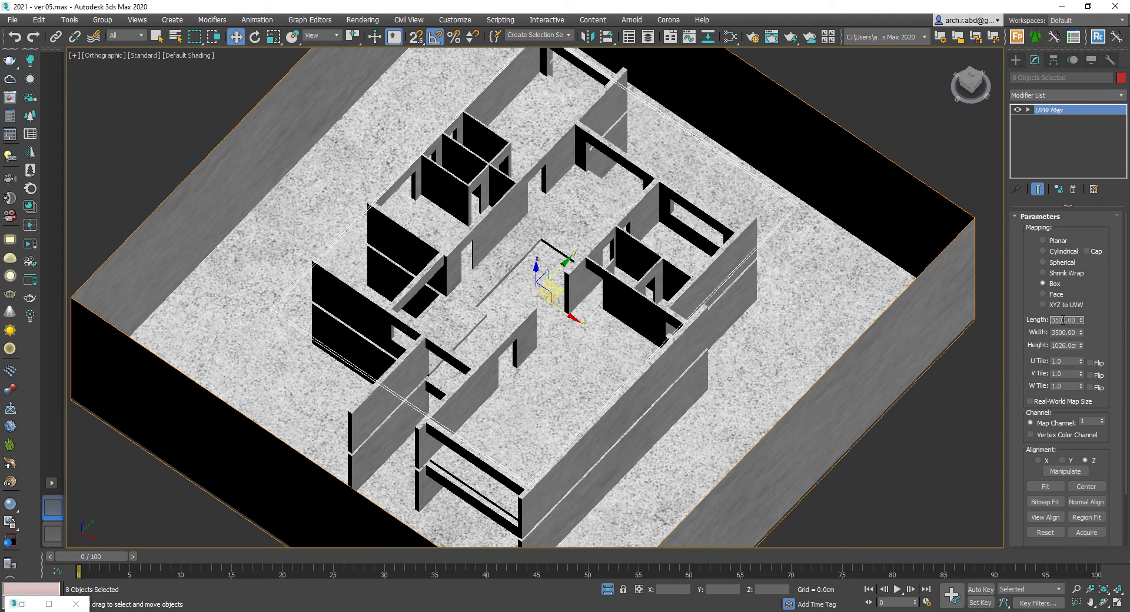
click(1065, 320)
text(100)
key(Tab)
text(10)
key(Tab)
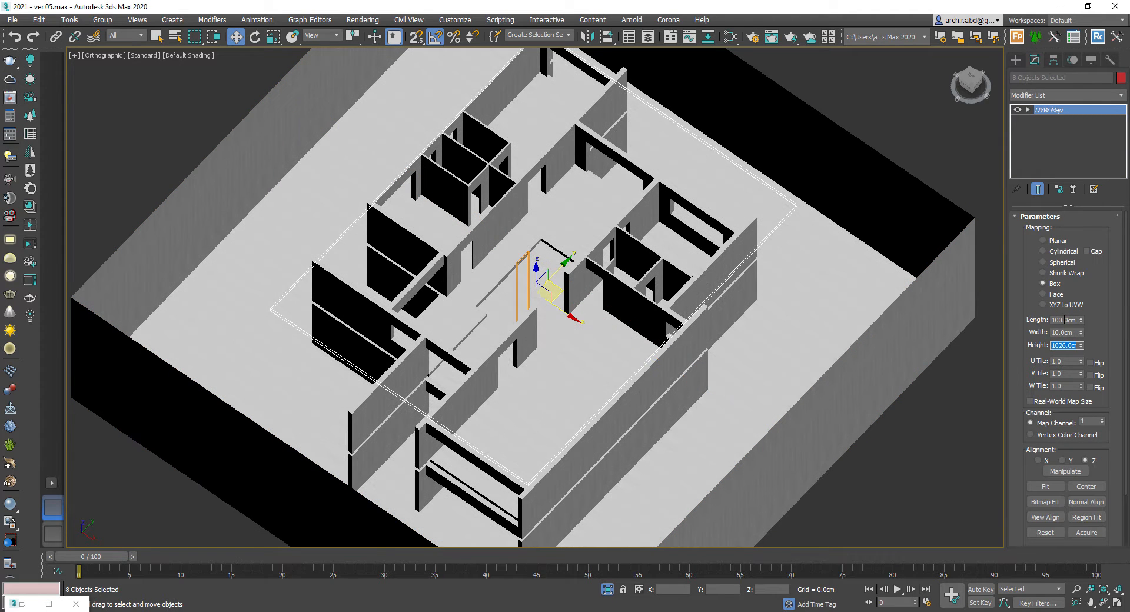
- Switch the viewport to a camera view to check the wall texture scale
key(c)
double_click(523, 228)
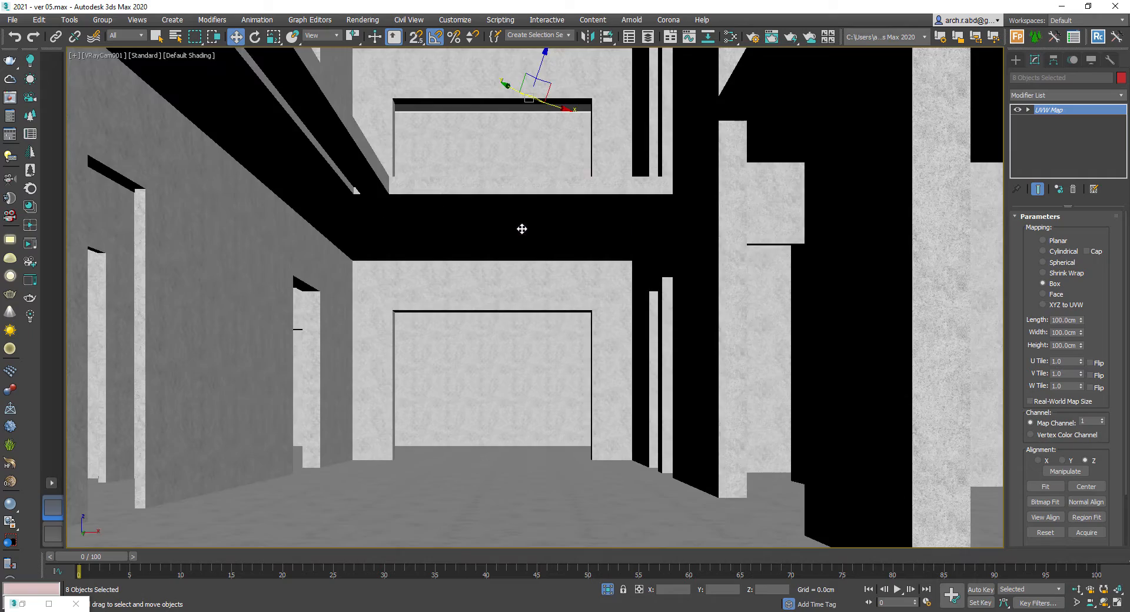
key(c)
double_click(534, 238)
scroll(427, 290, up, 10)
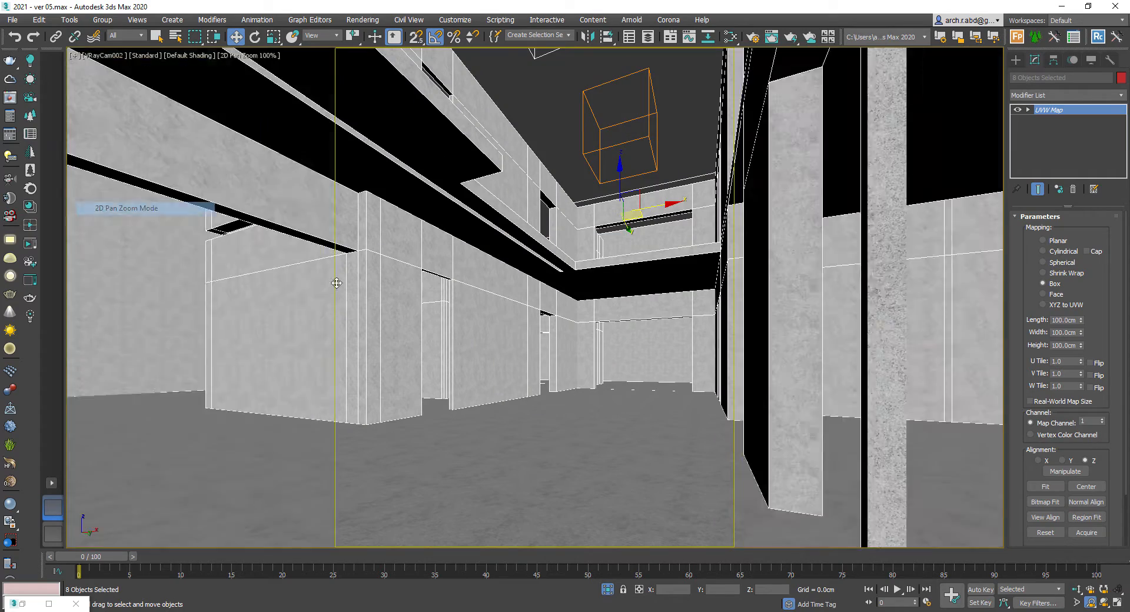
- Set the box mapping length and width to 50 cm
click(1066, 320)
text(50)
key(Tab)
text(50)
key(Tab)
- Set the box mapping size back to 50 cm
text(50)
- Set the box mapping length and width to 500 cm
key(Tab)
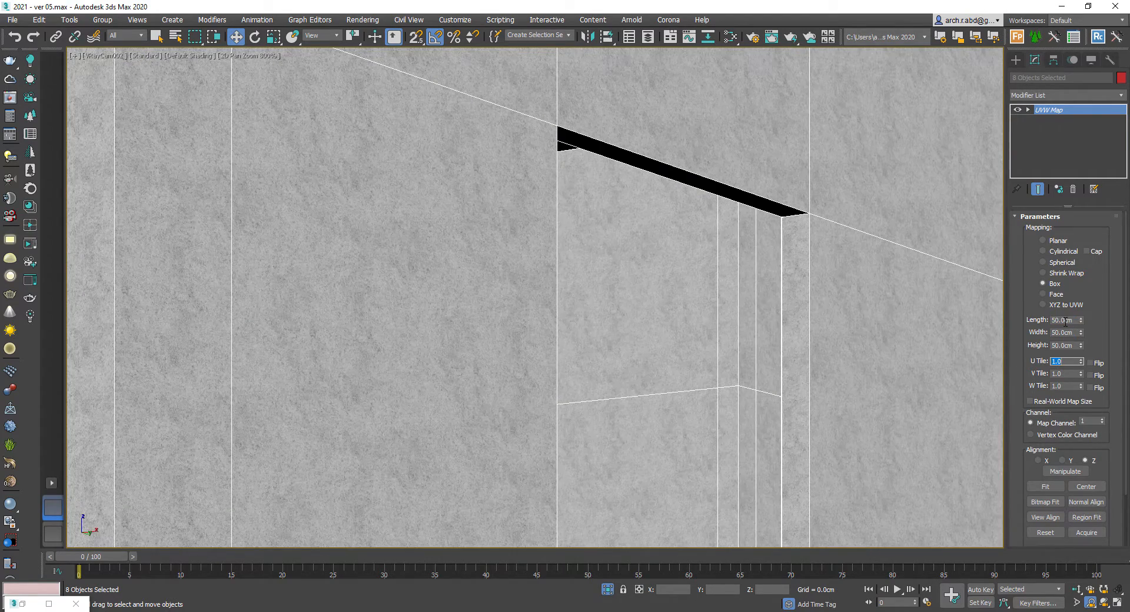
click(1066, 322)
text(500)
key(Tab)
text(500)
key(Tab)
text(500)
key(Return)
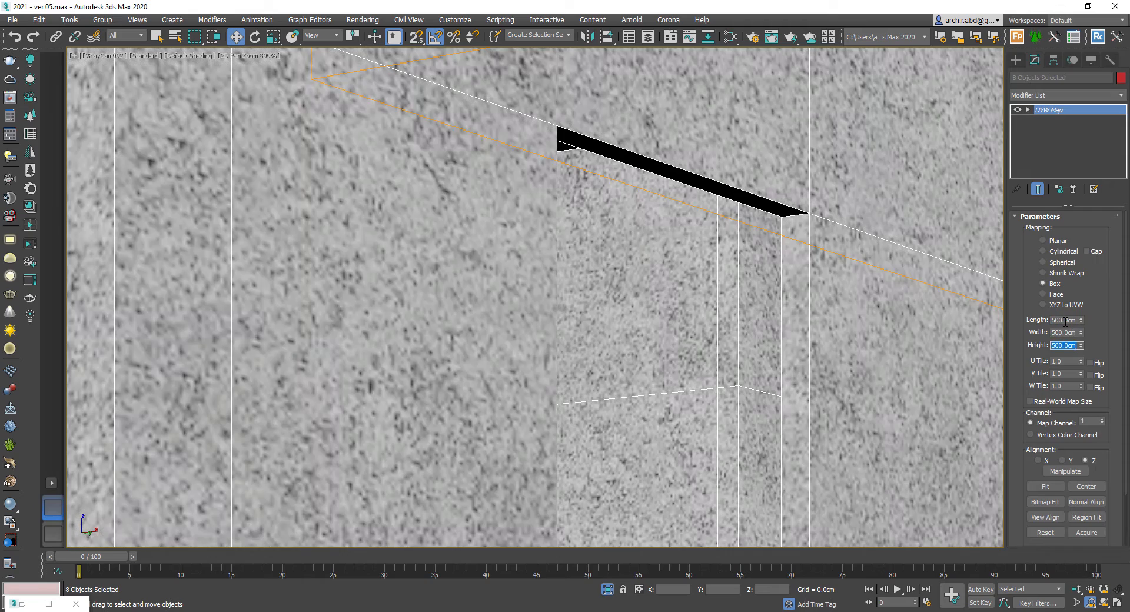
text(50)
key(Tab)
text(50)
key(Tab)
text(50)
key(Return)
- Switch to the VRayCam002 camera view and leave isolation to see the whole scene
key(c)
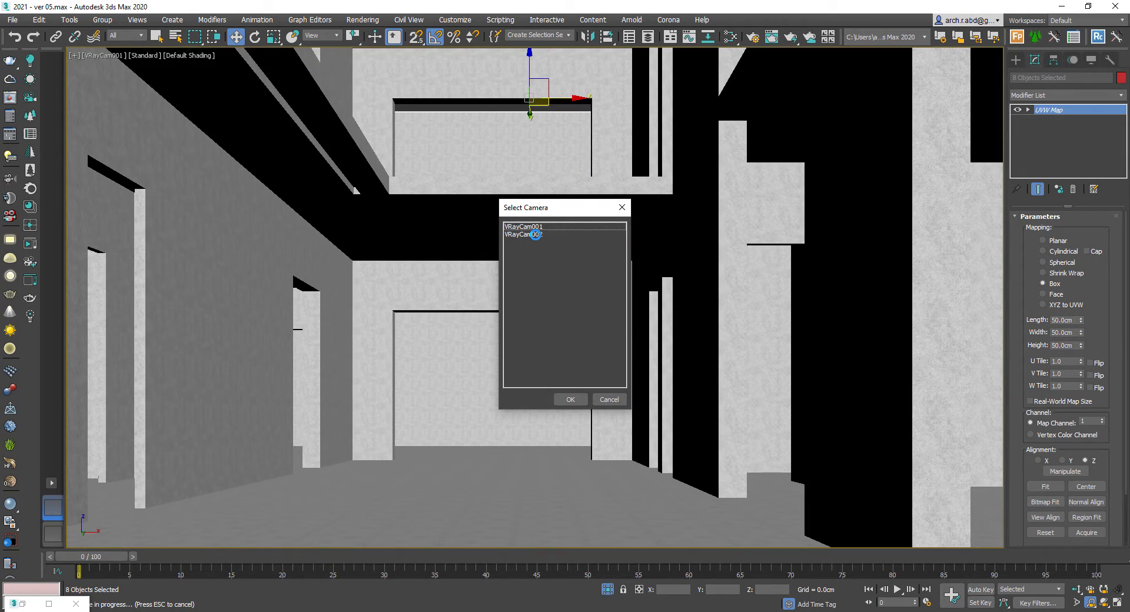
double_click(533, 234)
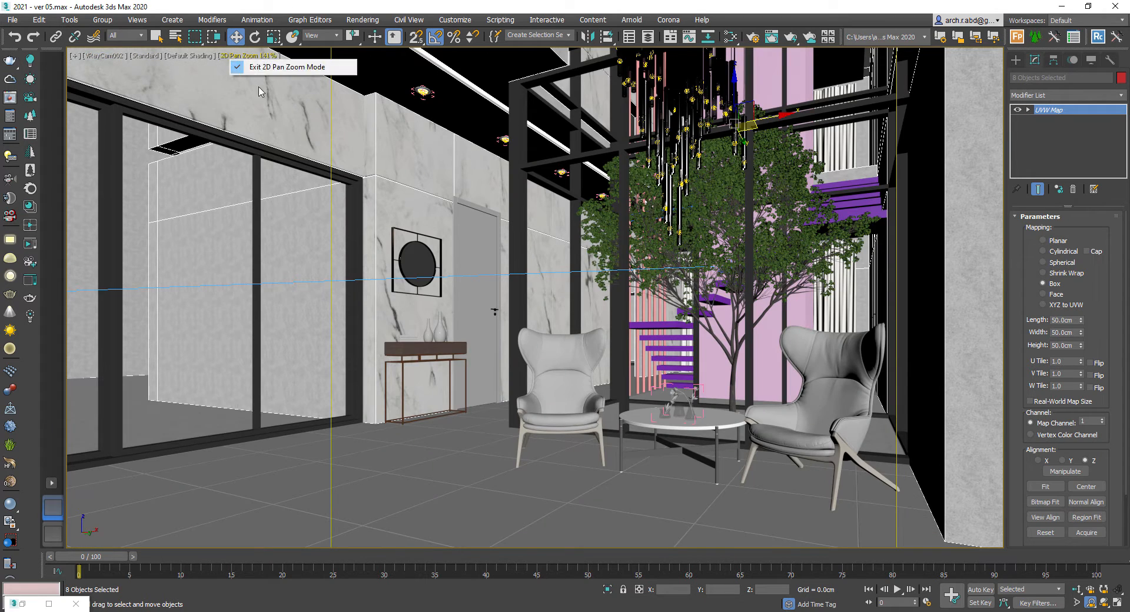
click(277, 67)
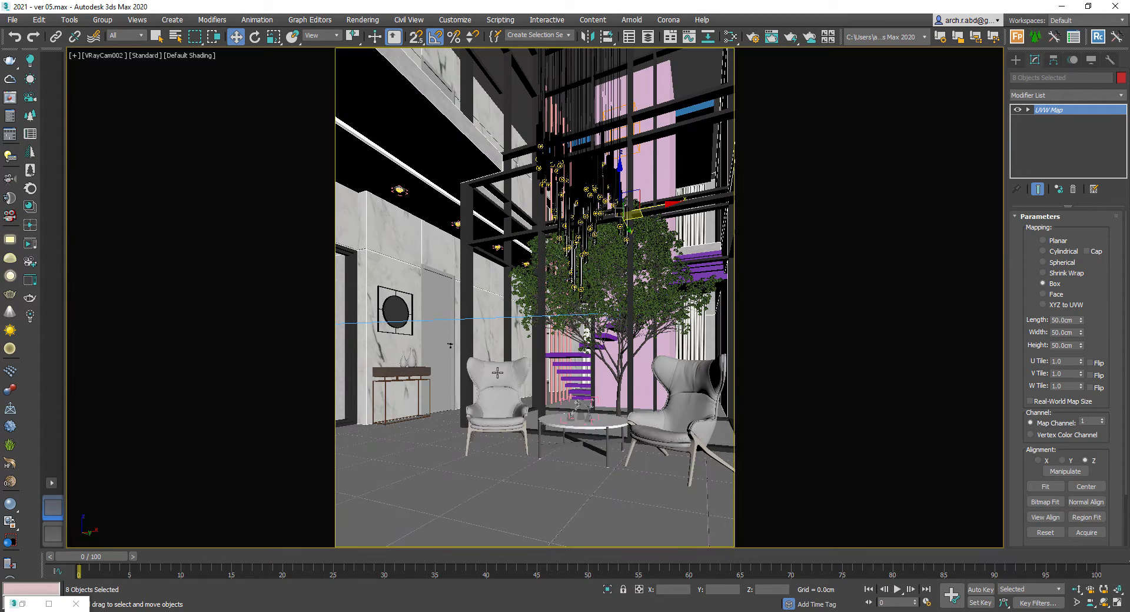
- Isolate the floor in a top view and create a new VRayMtl in the Slate Material Editor
click(476, 474)
key(alt+q)
key(t)
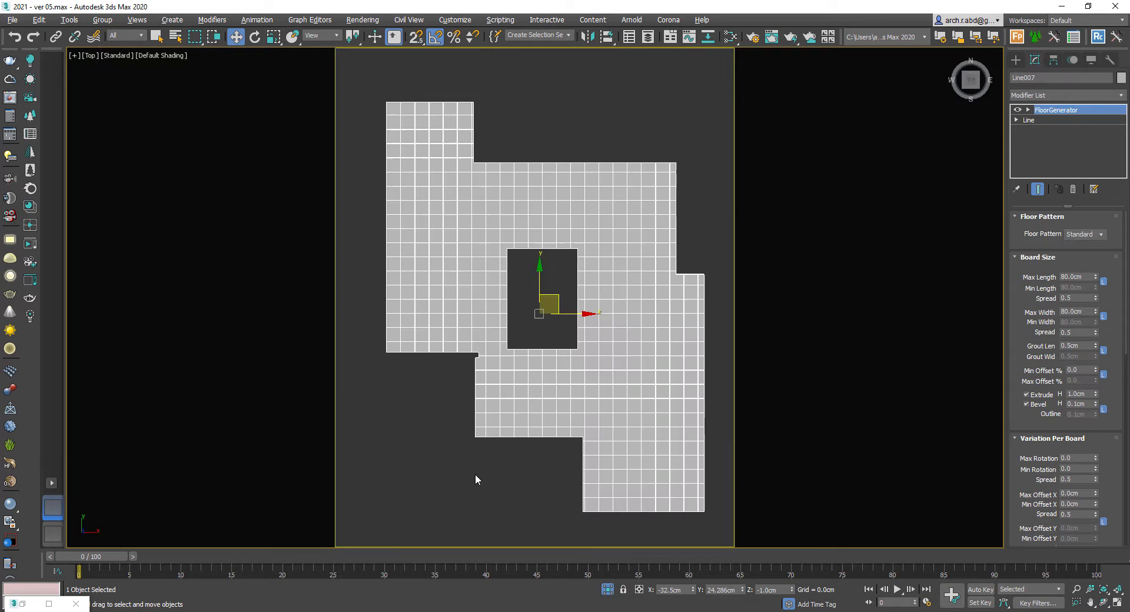
key(shift+f)
key(m)
middle_drag(646, 319, 795, 368)
scroll(570, 309, down, 1)
middle_drag(570, 308, 760, 307)
right_click(598, 285)
mouse_move(619, 293)
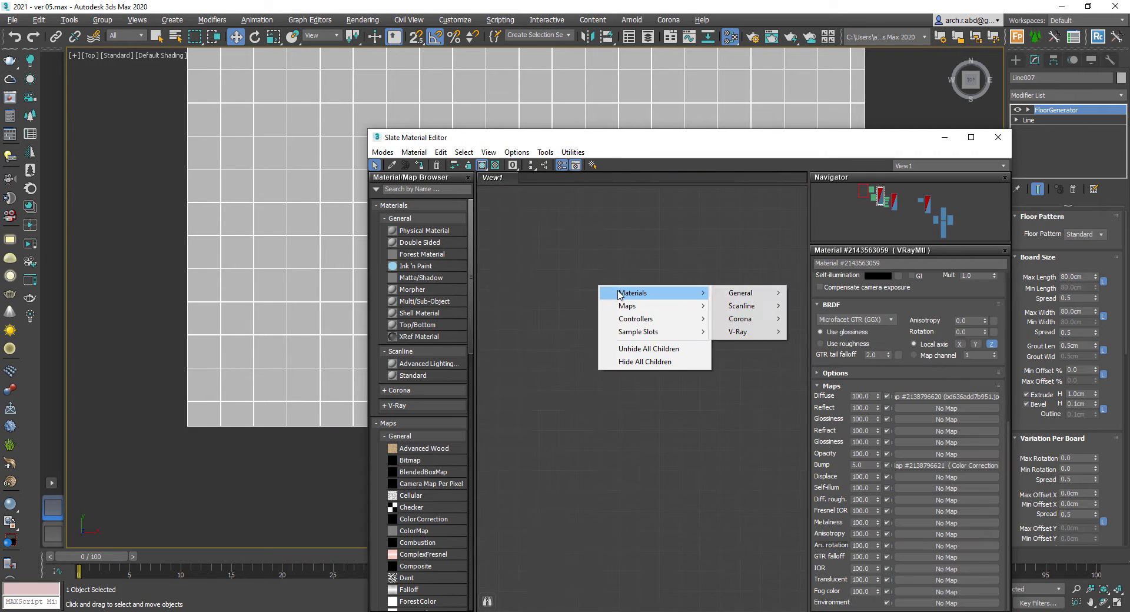
mouse_move(736, 333)
click(819, 474)
middle_drag(642, 313, 738, 285)
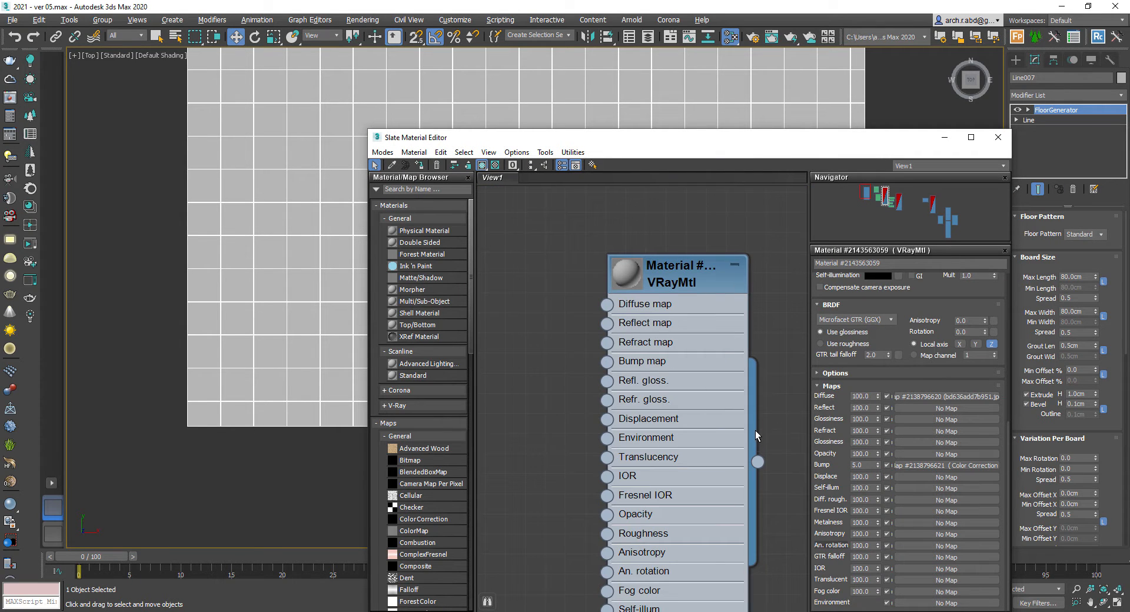
- Connect a Bitmap with a marble floor image to the new material's Diffuse map and apply it to the floor
drag(607, 304, 585, 299)
mouse_move(610, 305)
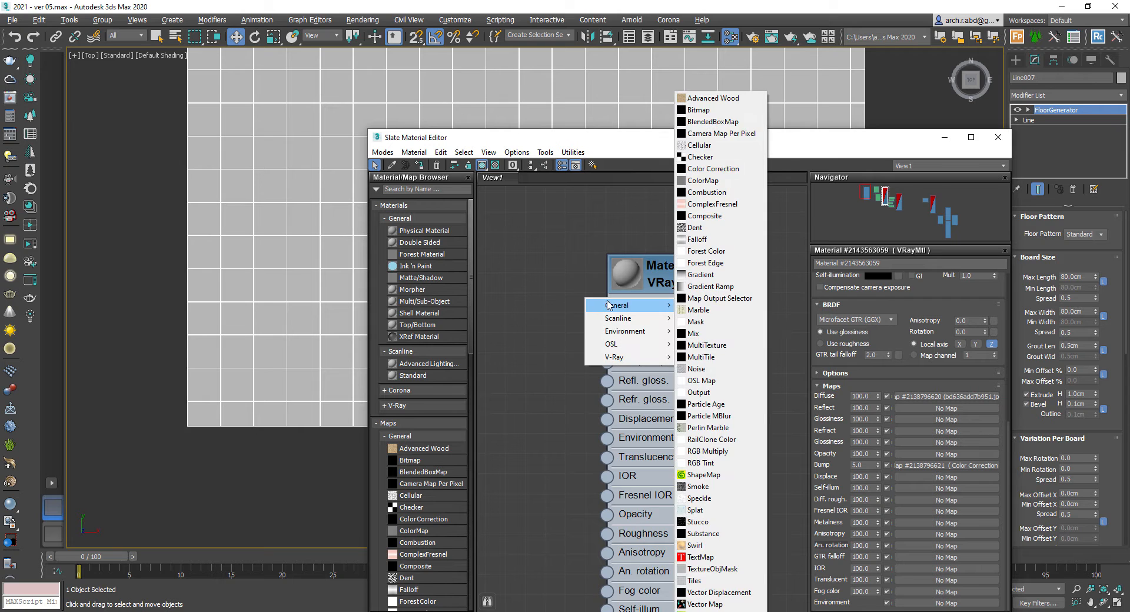
click(714, 115)
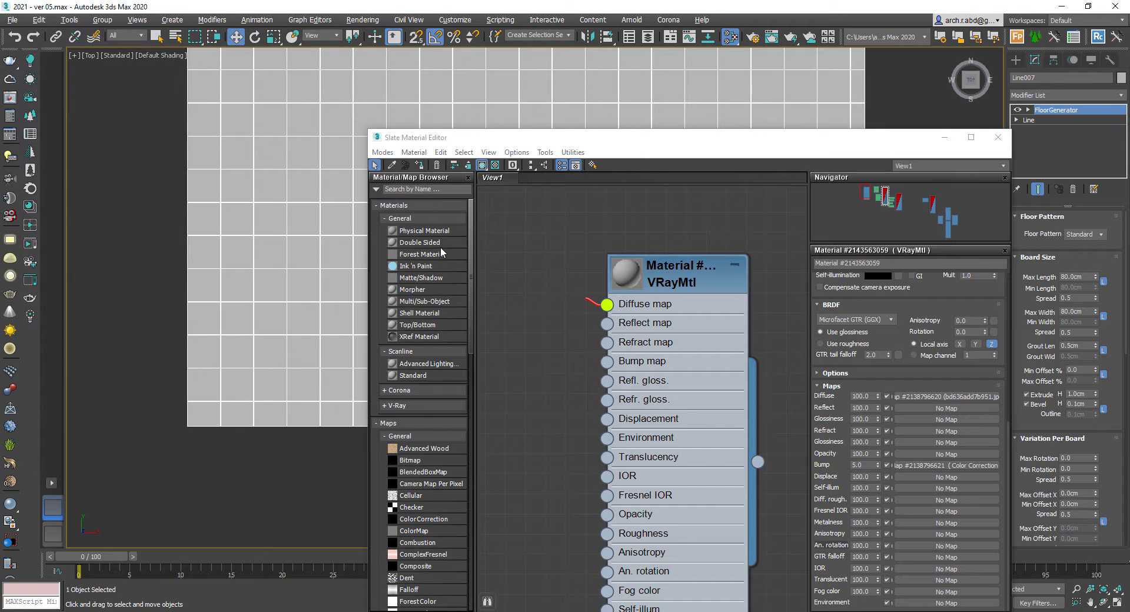
middle_drag(528, 294, 676, 305)
drag(676, 305, 552, 269)
middle_drag(552, 268, 537, 275)
double_click(538, 275)
scroll(583, 275, down, 1)
click(631, 221)
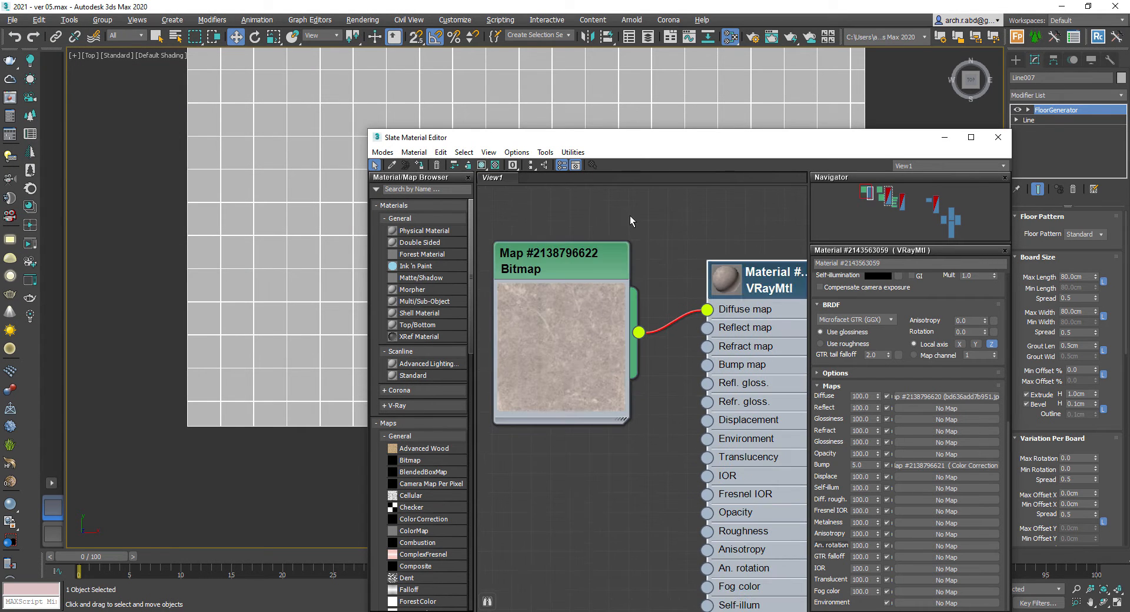
click(482, 165)
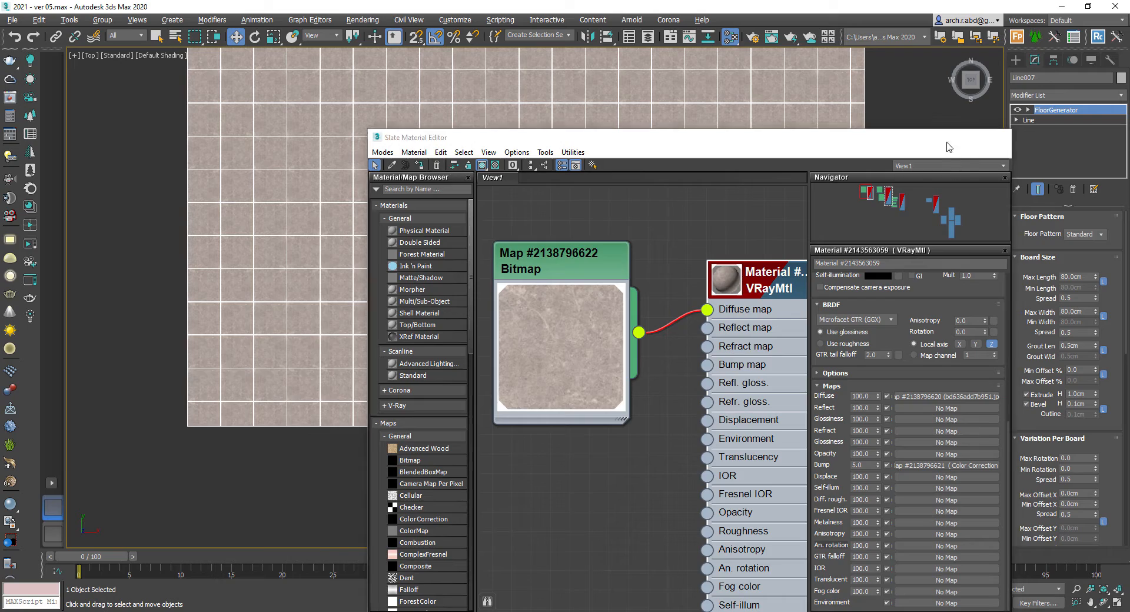
click(945, 138)
- Add a UVW Map modifier to the floor with length and width 300 cm and height 30 cm
click(1046, 96)
key(u)
key(u)
key(Return)
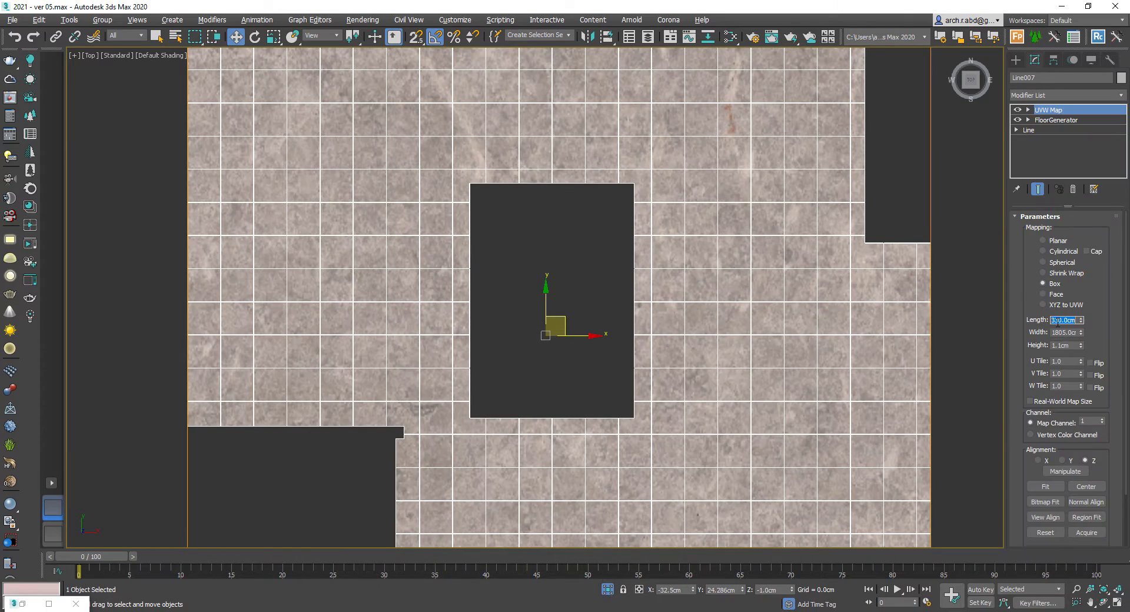
text(300)
key(Tab)
text(300)
key(Tab)
text(30)
click(580, 401)
scroll(543, 437, up, 10)
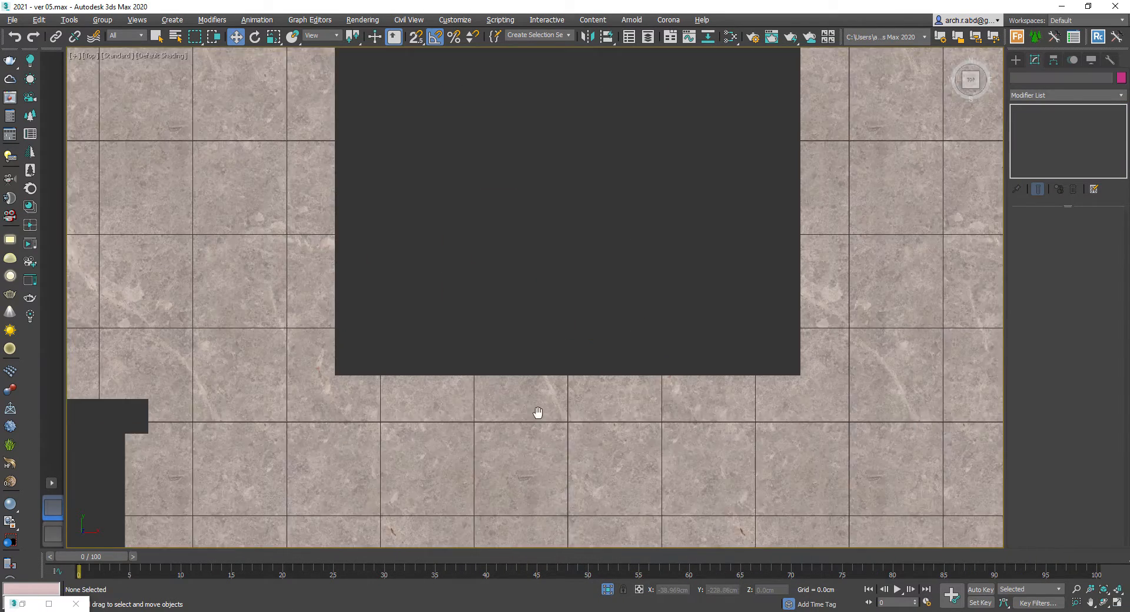
- End isolation and switch back to the VRayCam002 camera view
middle_drag(545, 451, 522, 346)
right_click(532, 321)
click(555, 238)
scroll(572, 303, down, 2)
scroll(571, 302, down, 3)
key(c)
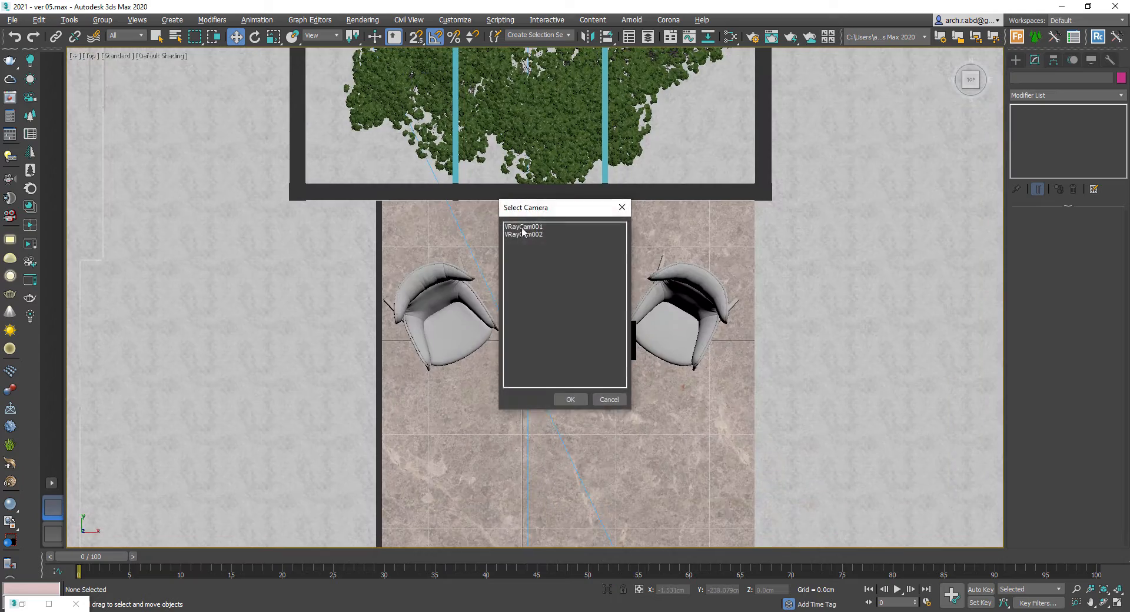
click(523, 229)
double_click(530, 236)
key(shift+f)
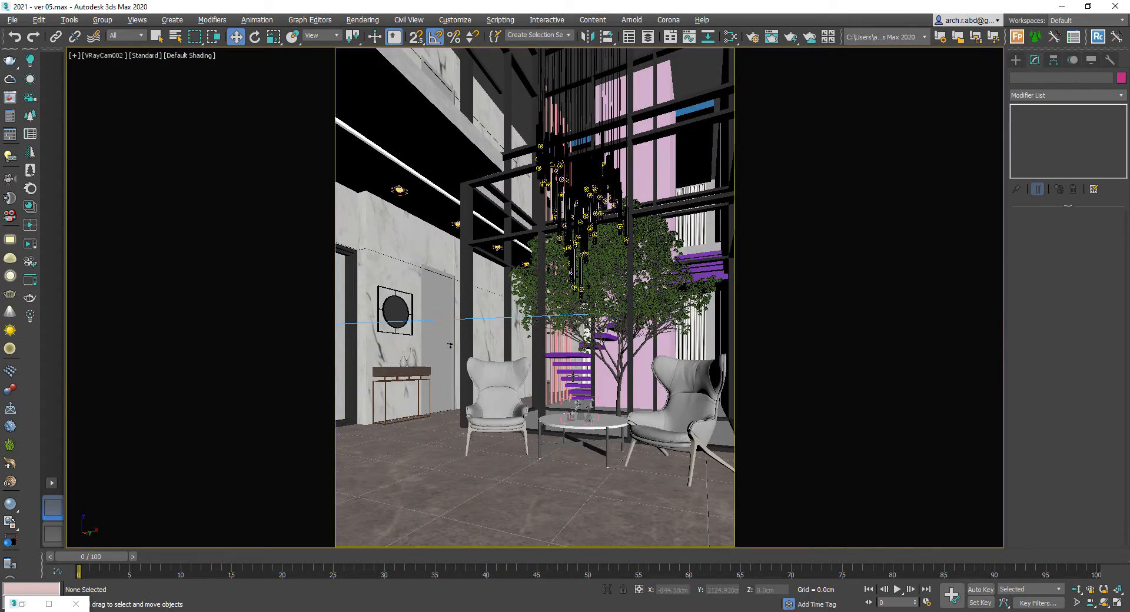
- Select and isolate the stairs group, then create another VRayMtl in the material editor
key(F3)
click(568, 357)
key(F3)
key(alt+q)
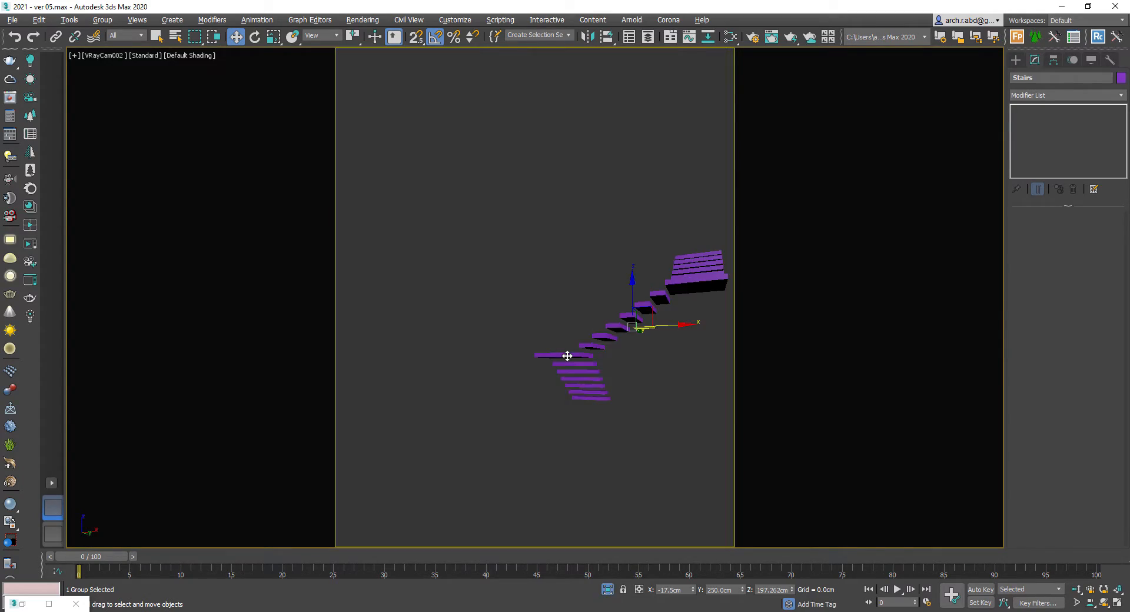
key(m)
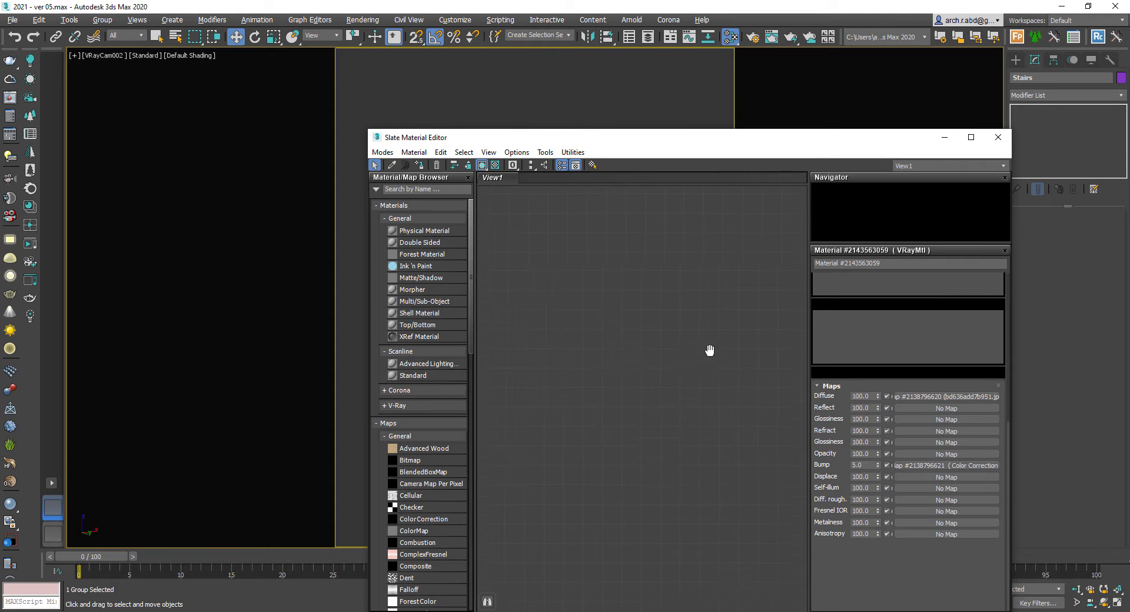
right_click(612, 310)
mouse_move(625, 318)
mouse_move(758, 354)
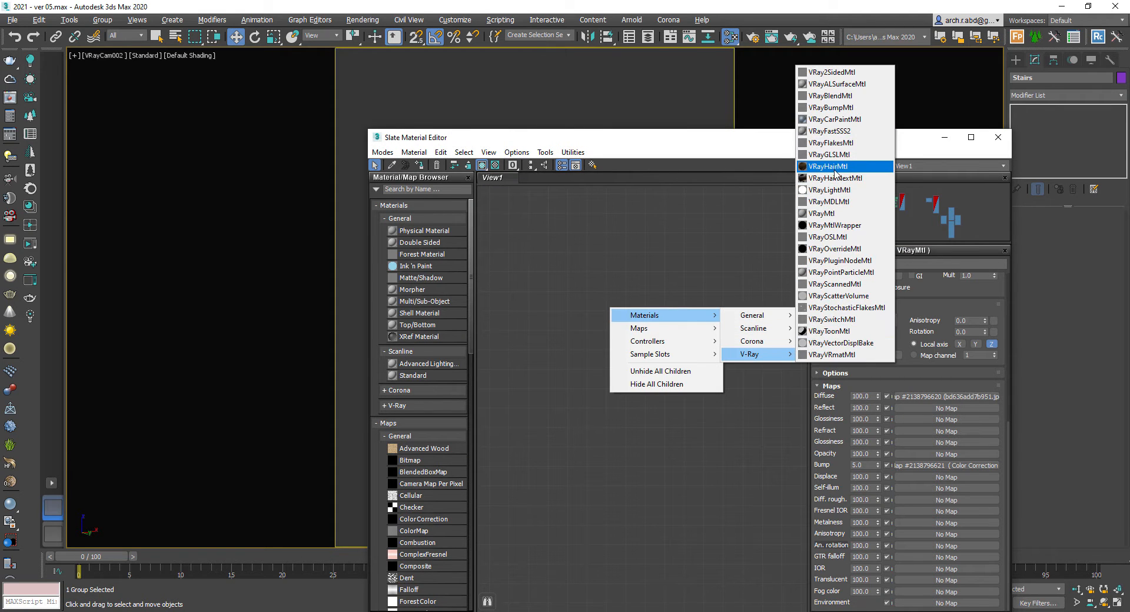
click(719, 270)
- Connect the marble floor bitmap to the new stair material's Diffuse map
middle_drag(719, 277, 518, 258)
middle_drag(795, 311, 495, 250)
double_click(668, 263)
- Set the stair material's reflection color to grey 122 and its glossiness to 0.6
click(878, 326)
click(349, 122)
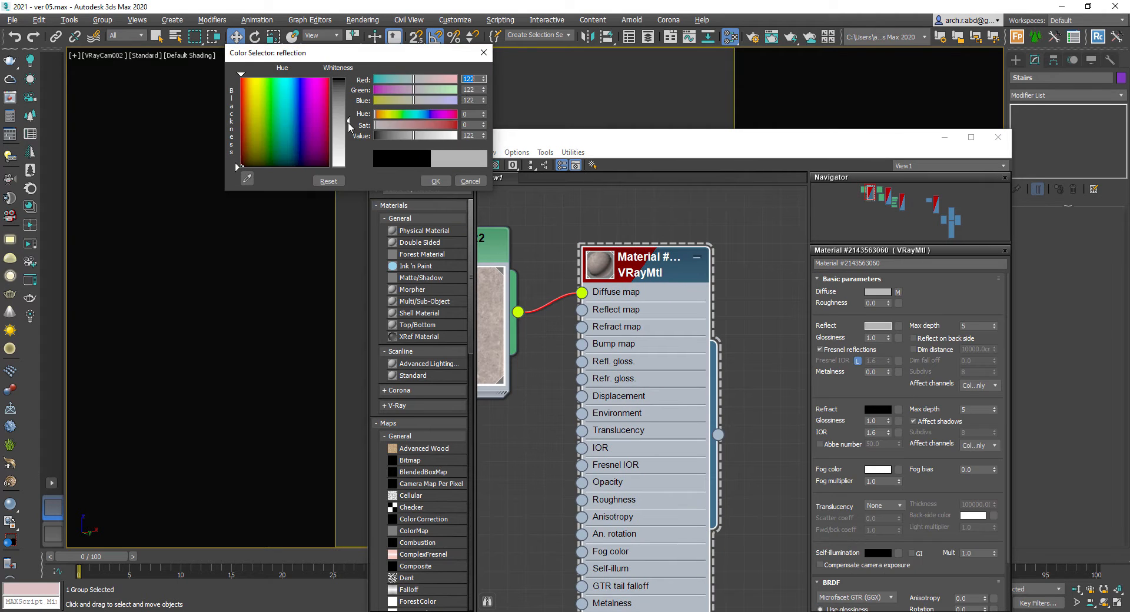
click(435, 182)
double_click(600, 266)
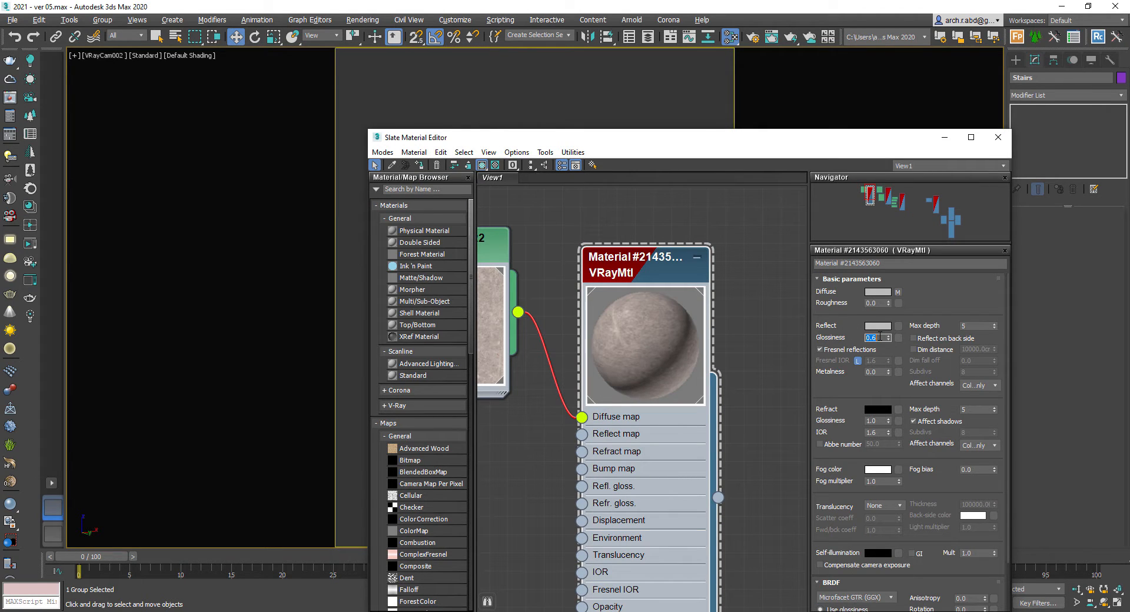
- Add a Color Correction map fed by the floor bitmap, connect it to the stair material's Bump map, and close the editor
middle_drag(728, 256, 769, 251)
scroll(571, 257, down, 1)
middle_drag(564, 258, 659, 248)
scroll(642, 250, down, 1)
drag(609, 254, 562, 254)
right_click(579, 411)
mouse_move(605, 431)
mouse_move(764, 435)
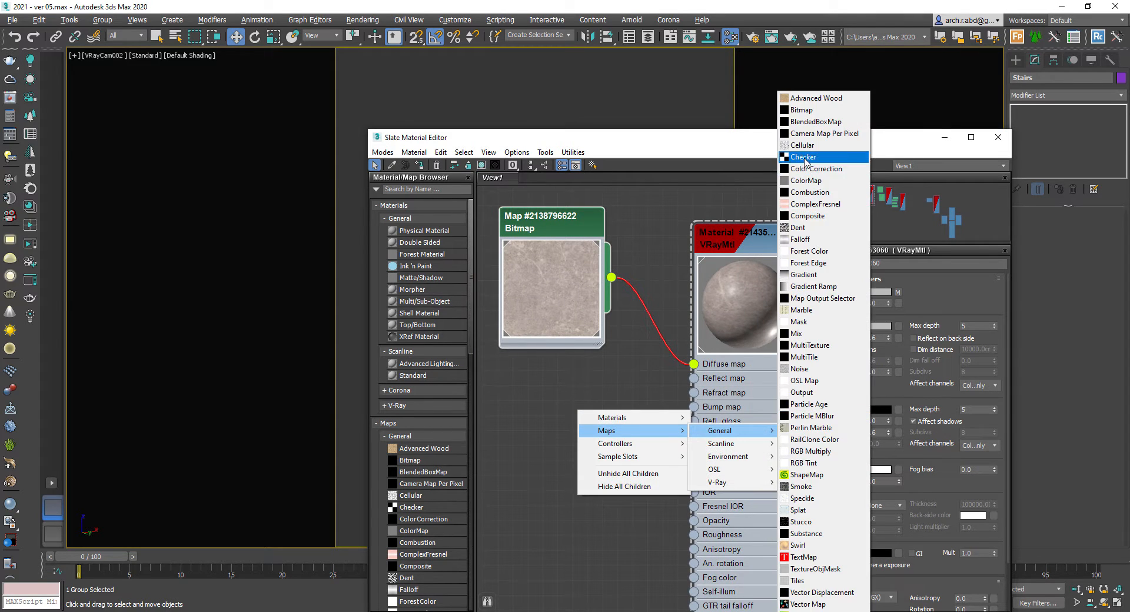
click(819, 164)
middle_drag(595, 308, 563, 290)
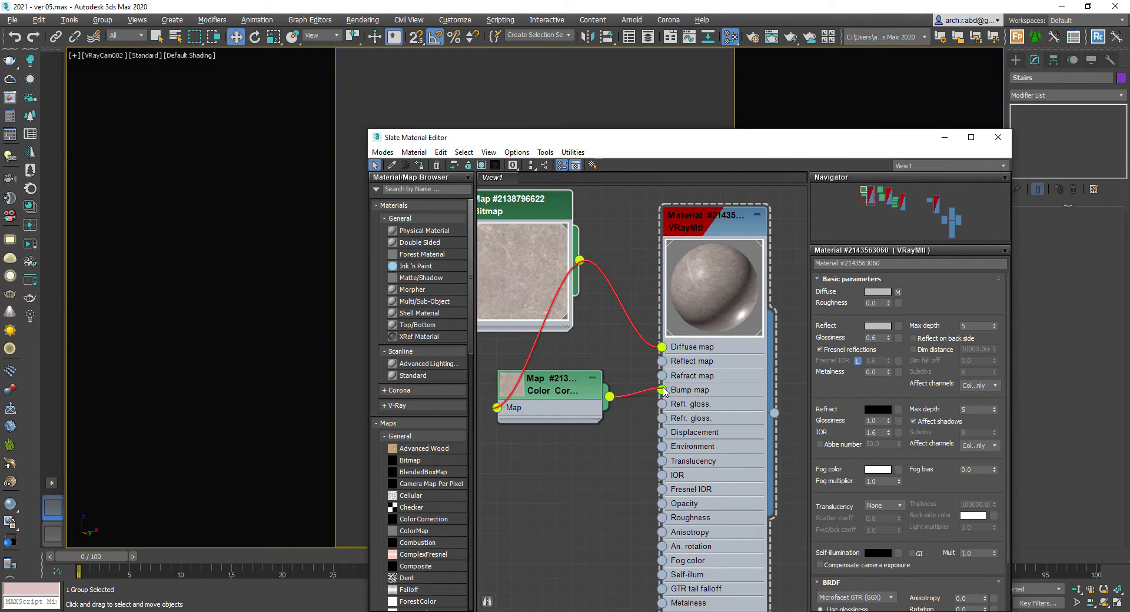
scroll(863, 464, down, 5)
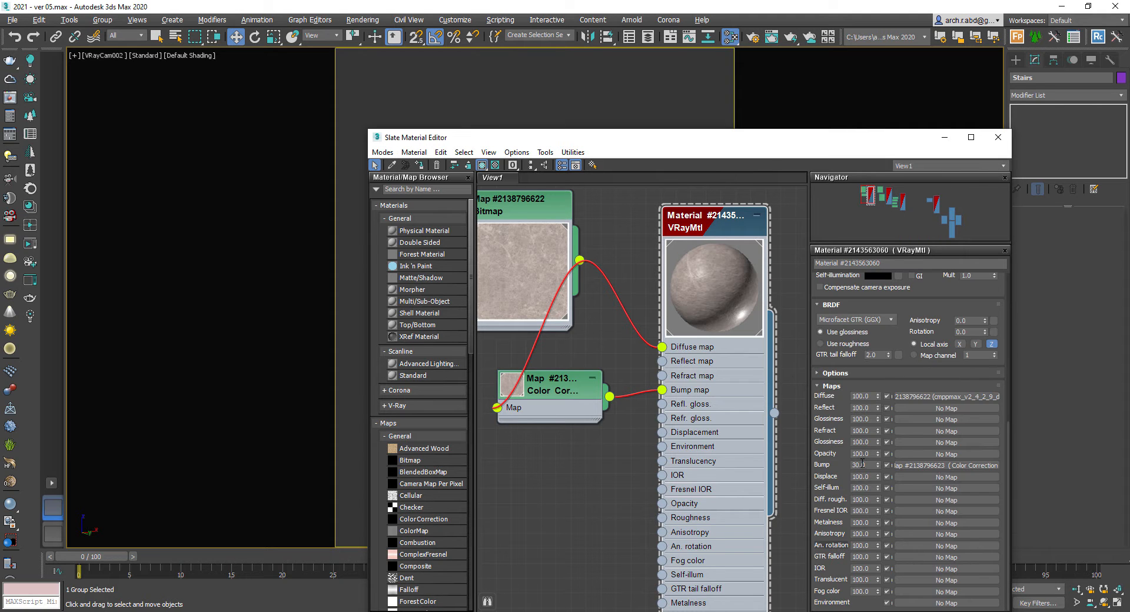
click(945, 137)
click(514, 297)
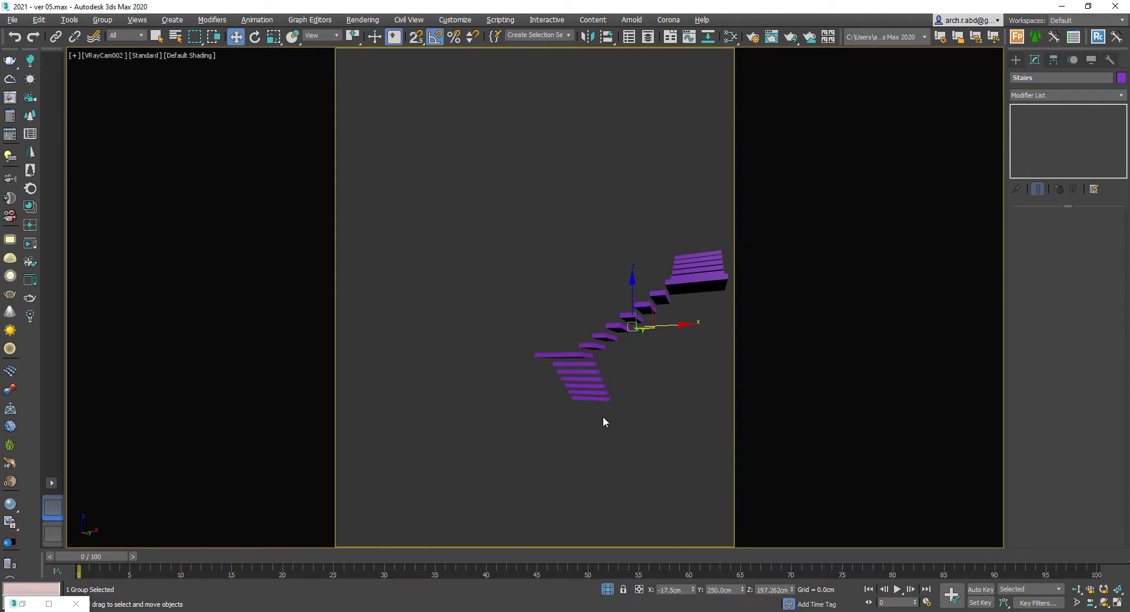
- Assign the wood-textured VRayMtl to the stairs and show its map in the viewport
key(p)
alt+middle_drag(580, 341, 595, 346)
key(m)
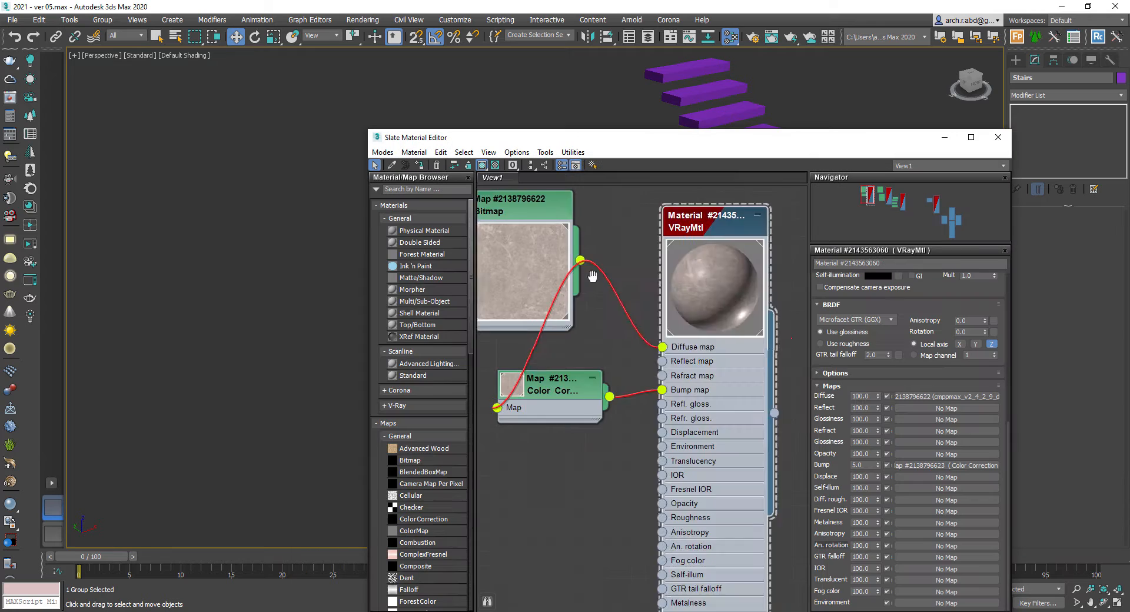
middle_drag(593, 275, 882, 328)
right_click(567, 326)
mouse_move(580, 334)
mouse_move(698, 376)
click(772, 235)
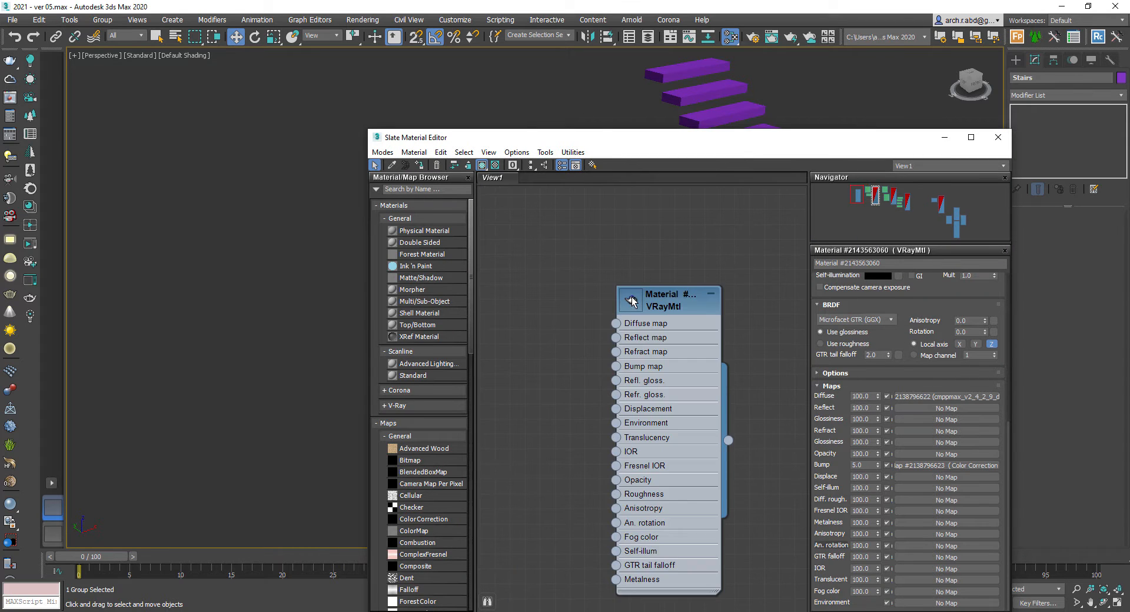
drag(616, 425, 590, 400)
click(719, 121)
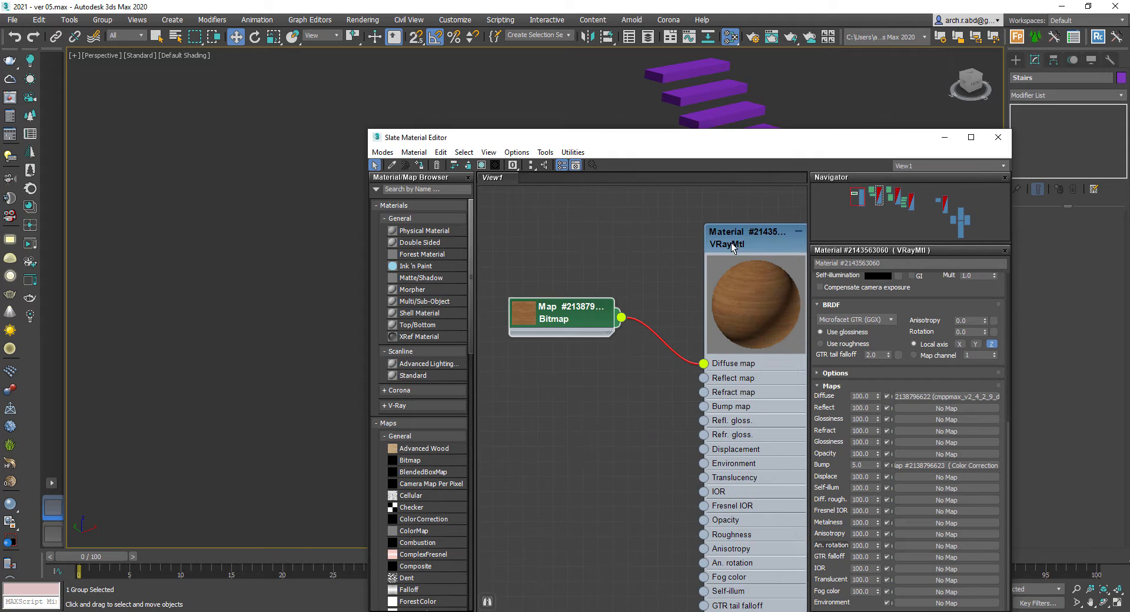
click(419, 166)
click(482, 166)
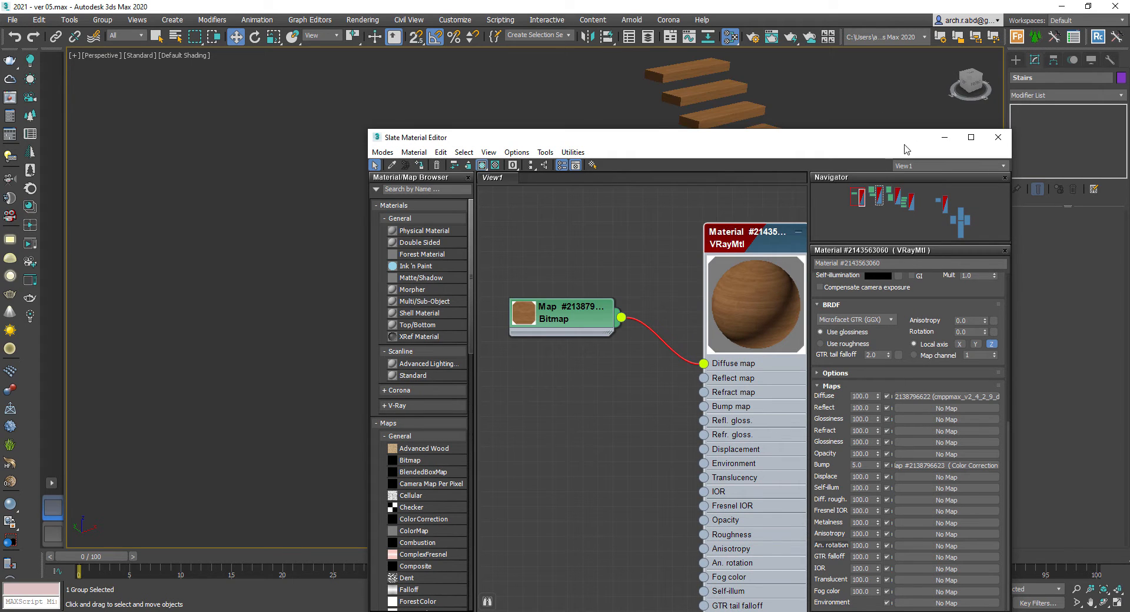
- Add a UVW Map modifier with Box mapping to the stairs
click(945, 138)
alt+middle_drag(740, 154, 697, 228)
click(1024, 99)
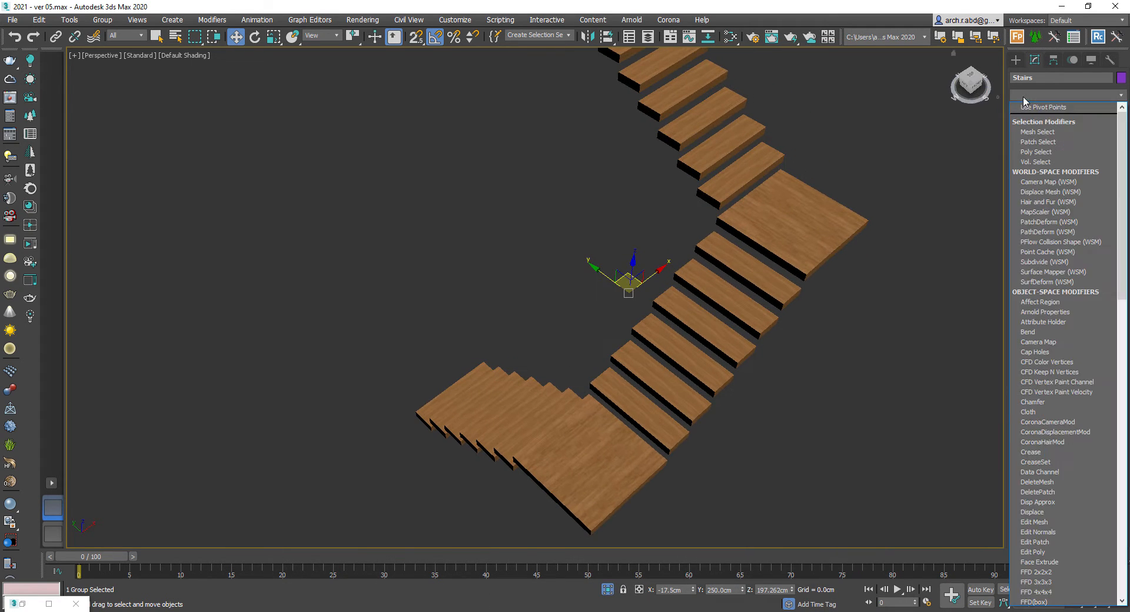
text(uvw)
key(Return)
click(1055, 284)
alt+middle_drag(919, 339, 815, 294)
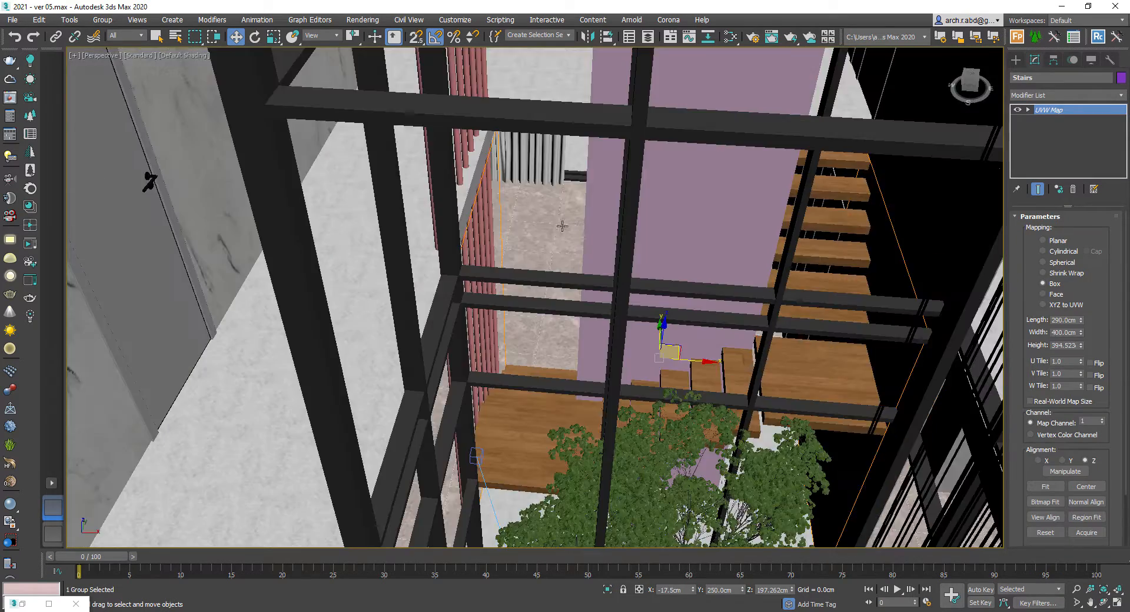
- Select and isolate the tall extruded column, then create a new VRayMtl in the material editor
scroll(555, 188, up, 5)
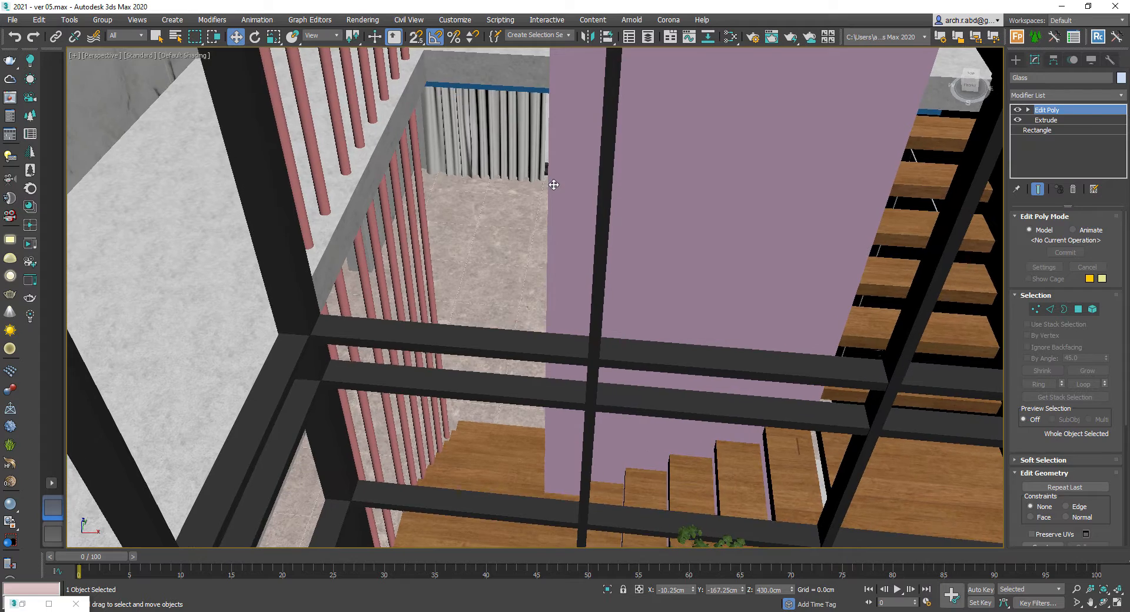
click(558, 181)
key(alt+q)
key(m)
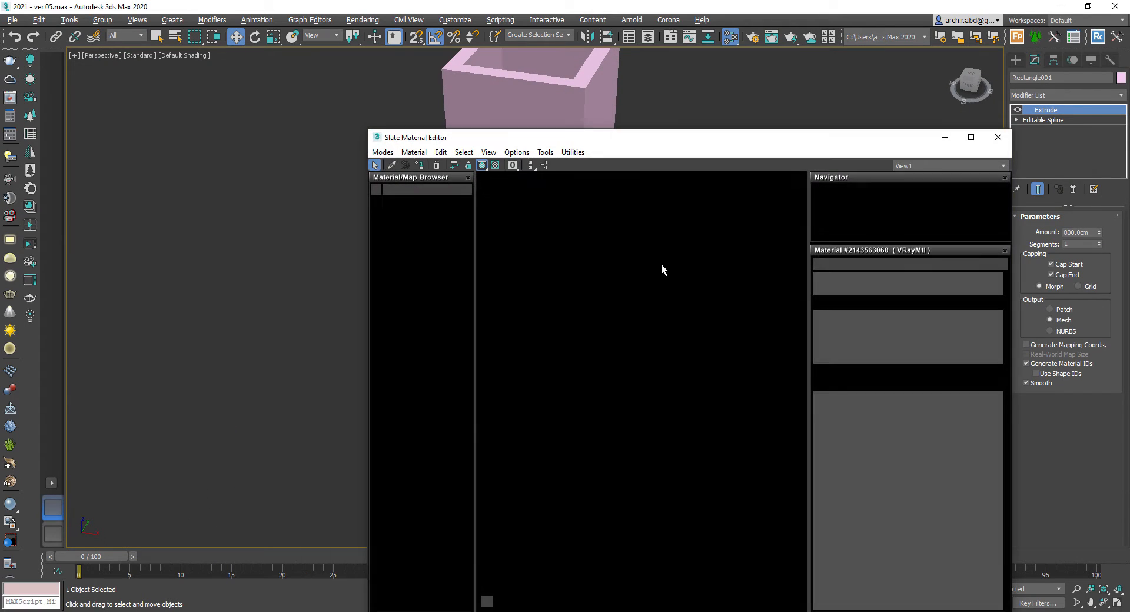
right_click(683, 270)
mouse_move(701, 278)
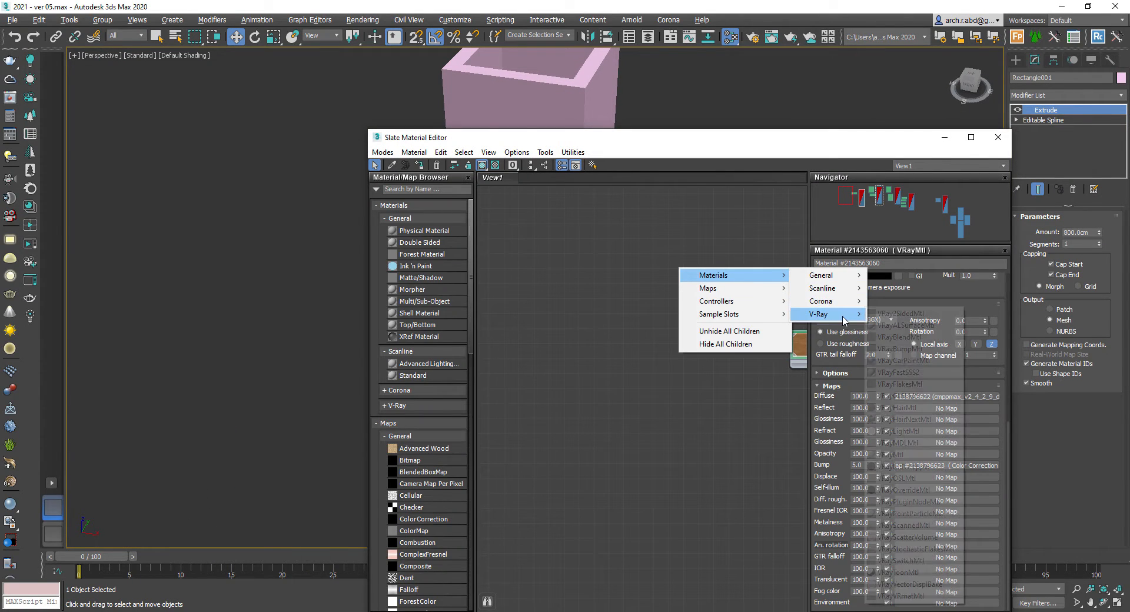
mouse_move(824, 314)
click(889, 454)
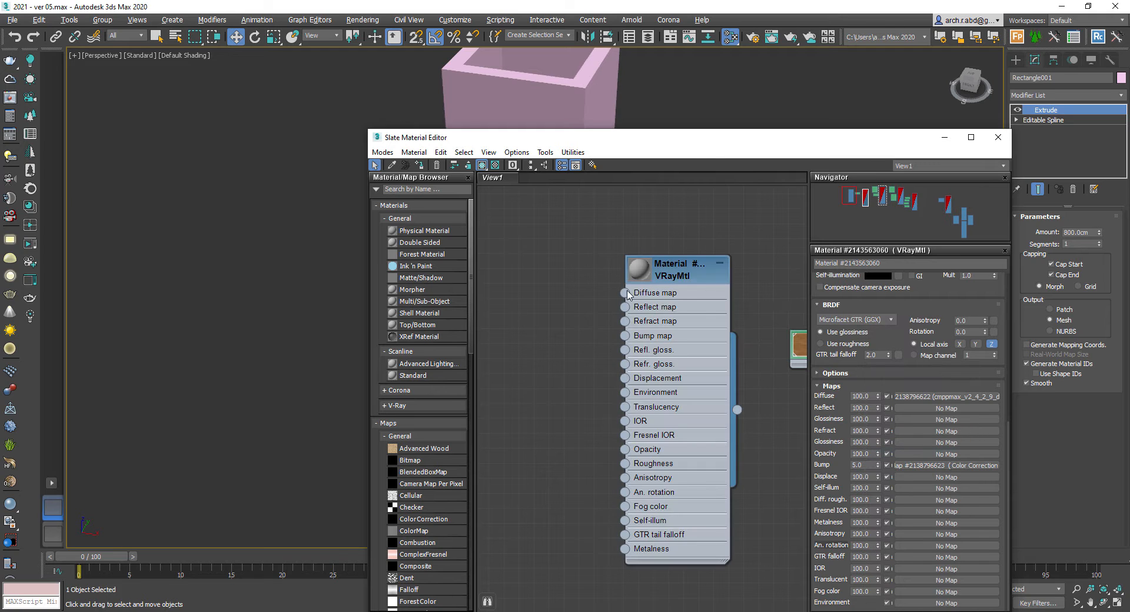
- Connect the brown marble bitmap from the maps folder to the new material's Diffuse map
drag(624, 293, 550, 272)
click(683, 101)
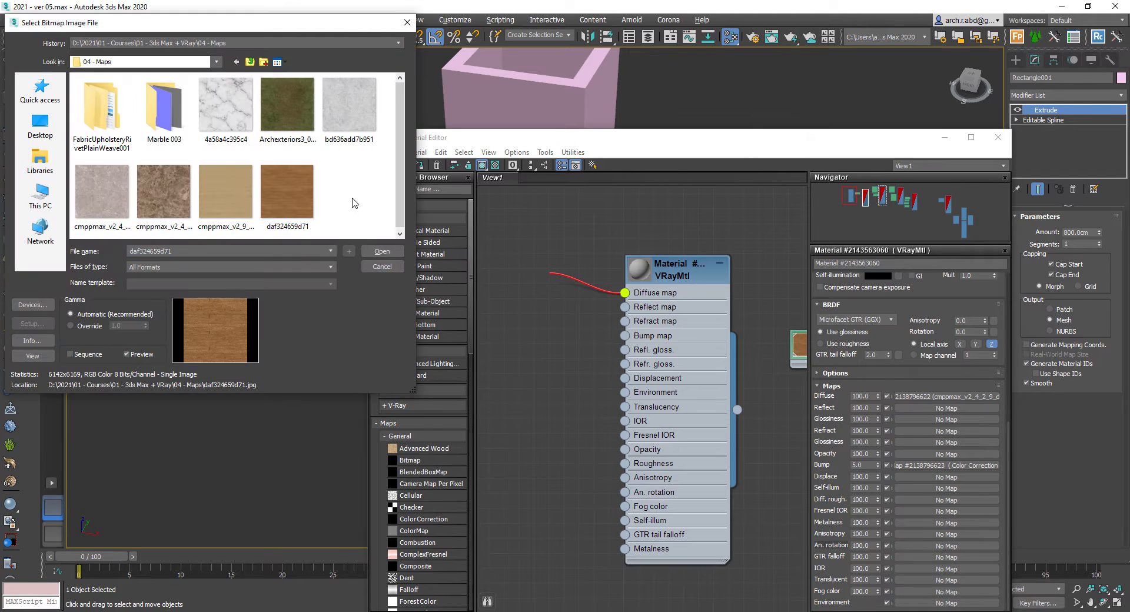
double_click(163, 194)
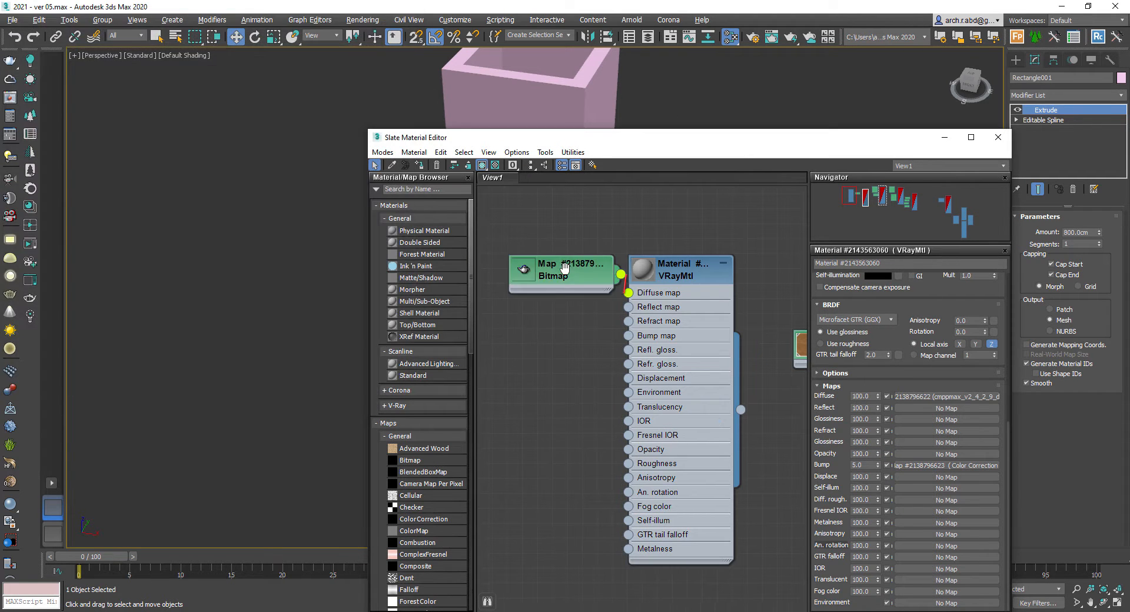
middle_drag(563, 269, 670, 260)
drag(661, 253, 585, 240)
double_click(748, 262)
middle_drag(778, 260, 644, 203)
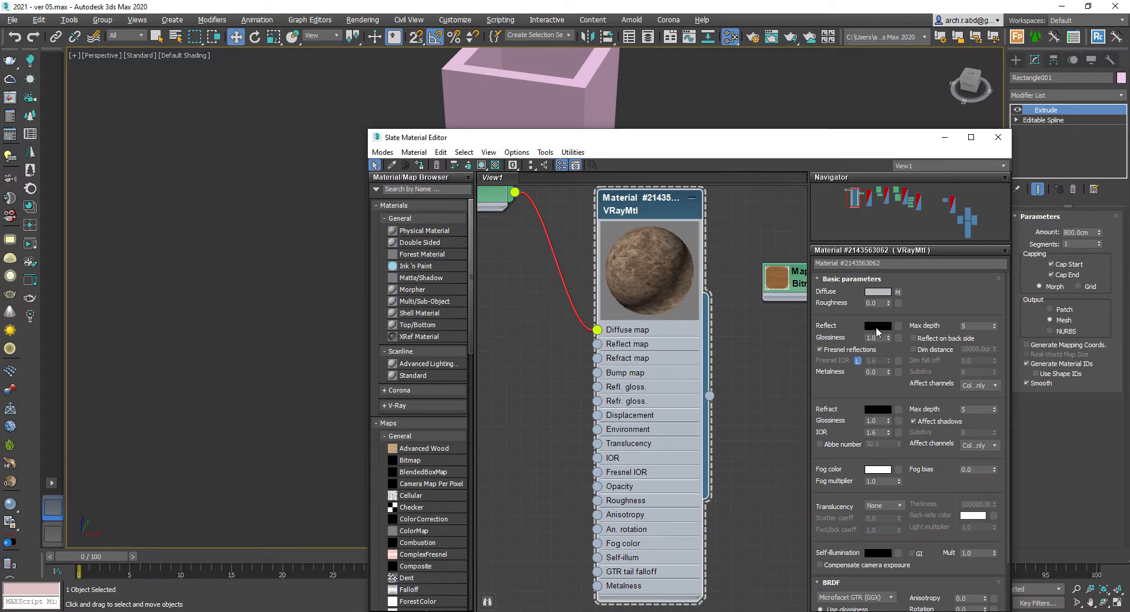
- Set the column material's reflection color and a reflection glossiness of 0.6
click(878, 327)
click(346, 126)
click(437, 181)
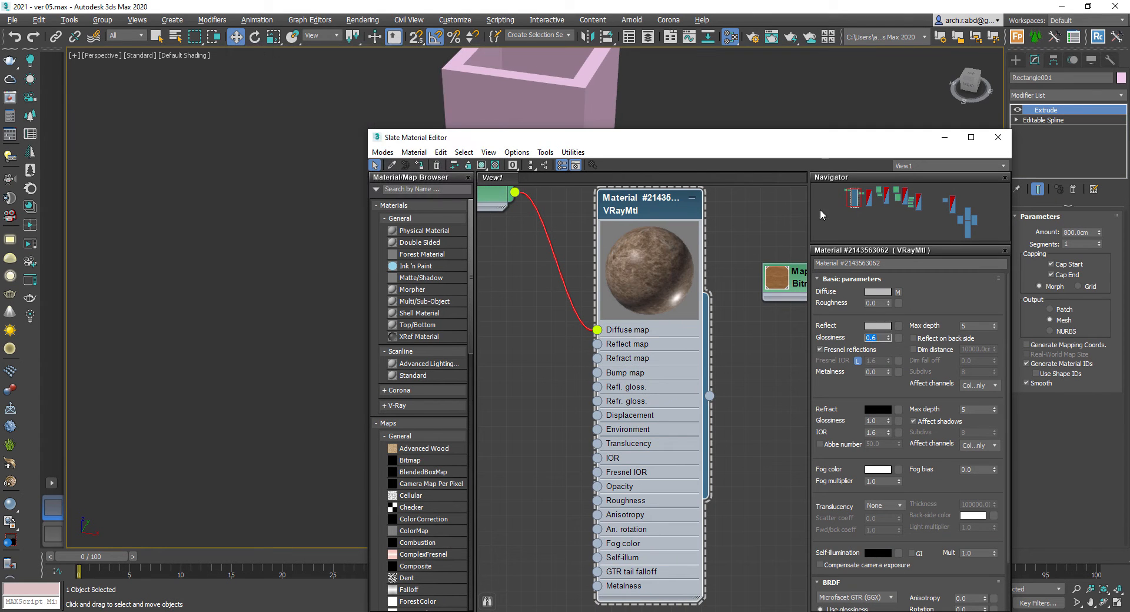
- Assign the marble material to the column, show its map in the viewport, and close the editor
drag(636, 137, 730, 289)
click(562, 317)
click(576, 317)
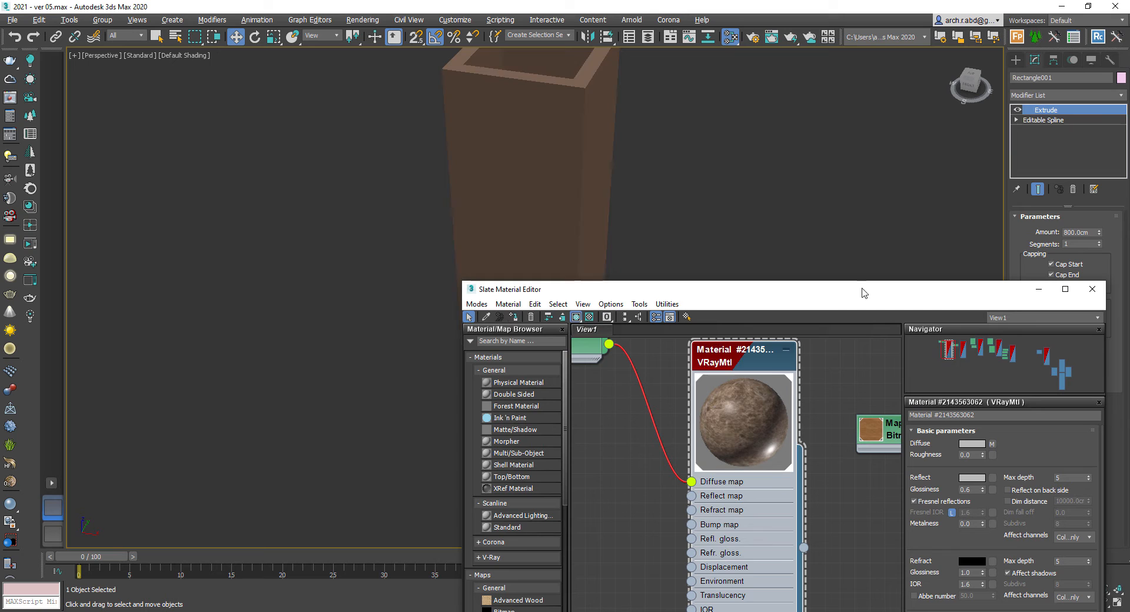
click(1038, 291)
- Add a UVW Map modifier to the column with Box mapping, length, width and height 300 cm
click(1082, 94)
text(uvw)
key(Return)
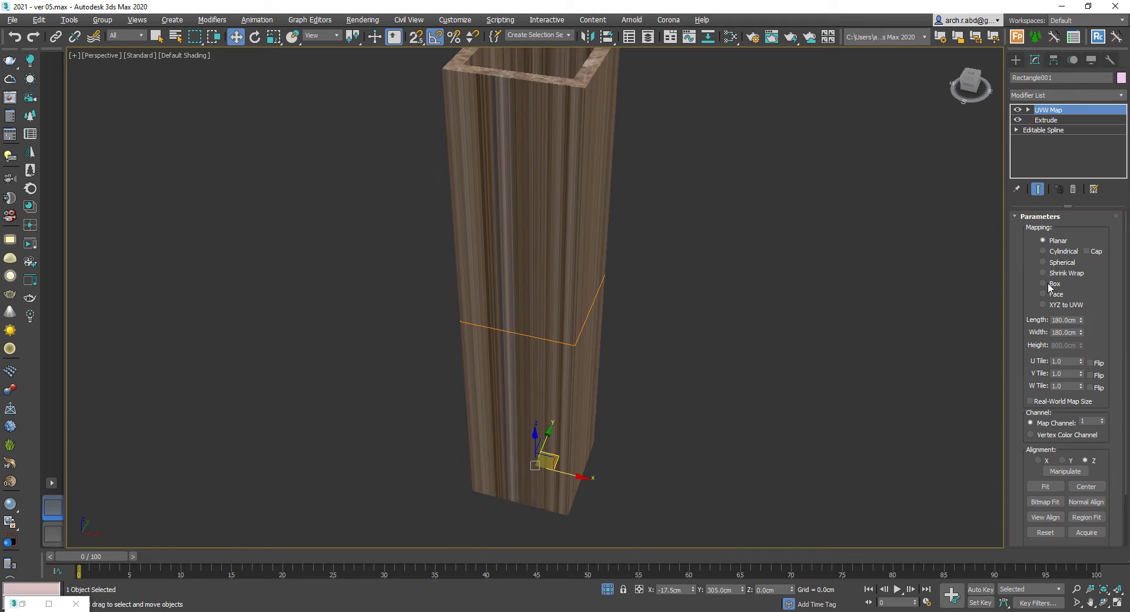
click(1052, 284)
double_click(1059, 321)
text(300)
key(Tab)
text(300)
key(Tab)
text(300)
key(Return)
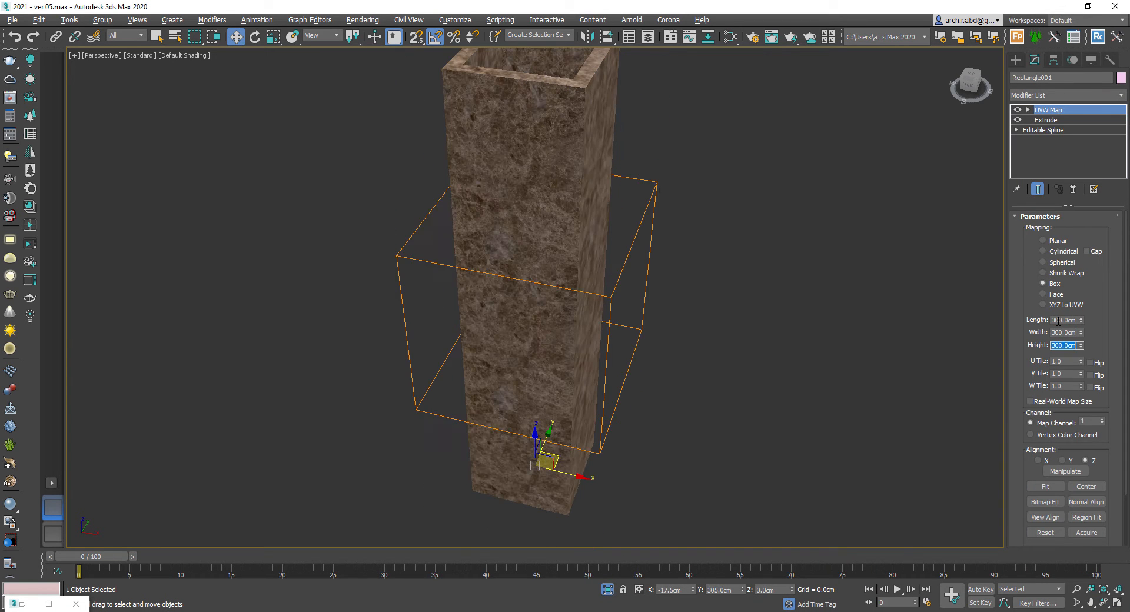
- Isolate the pink balustrade rods and assign them an existing dark material from the editor
click(697, 286)
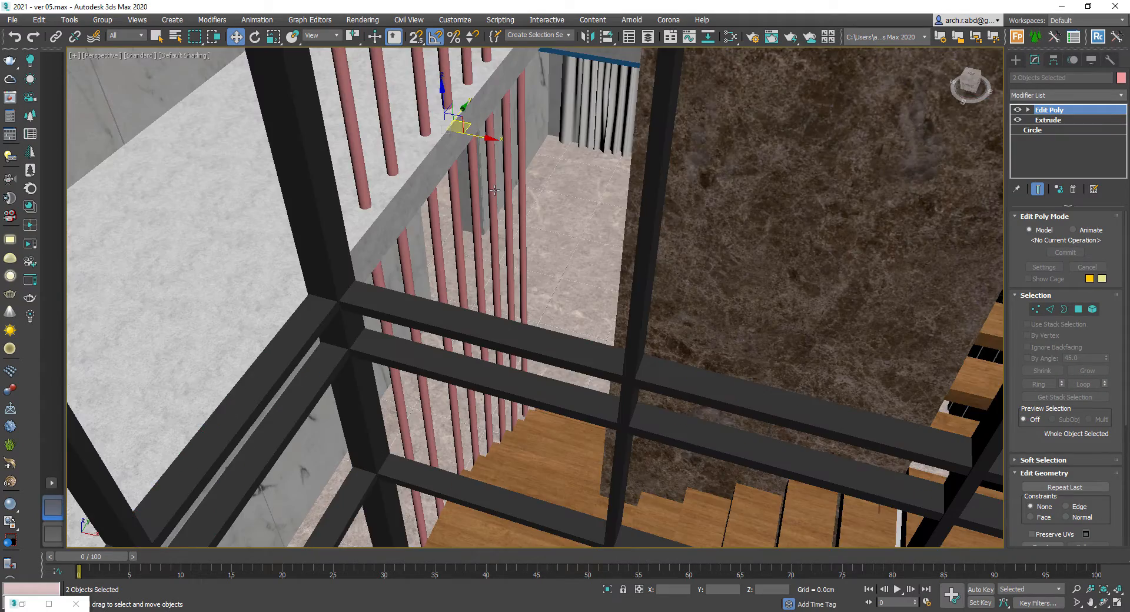
key(z)
key(alt+q)
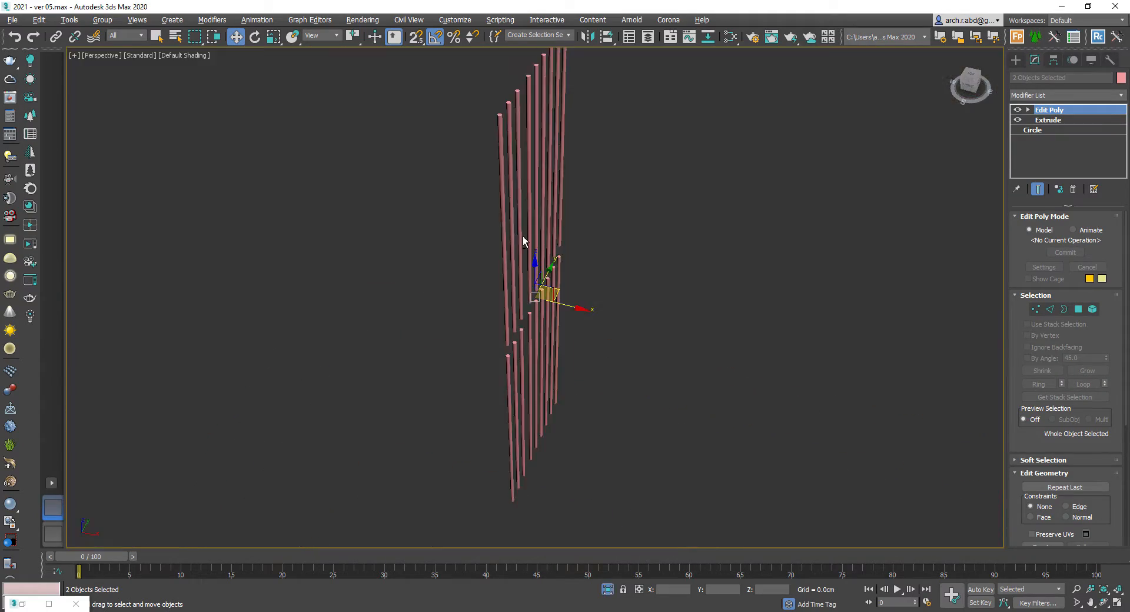
alt+middle_drag(524, 240, 563, 262)
key(m)
middle_drag(684, 389, 658, 388)
scroll(658, 390, down, 5)
scroll(739, 455, down, 4)
middle_drag(891, 571, 877, 515)
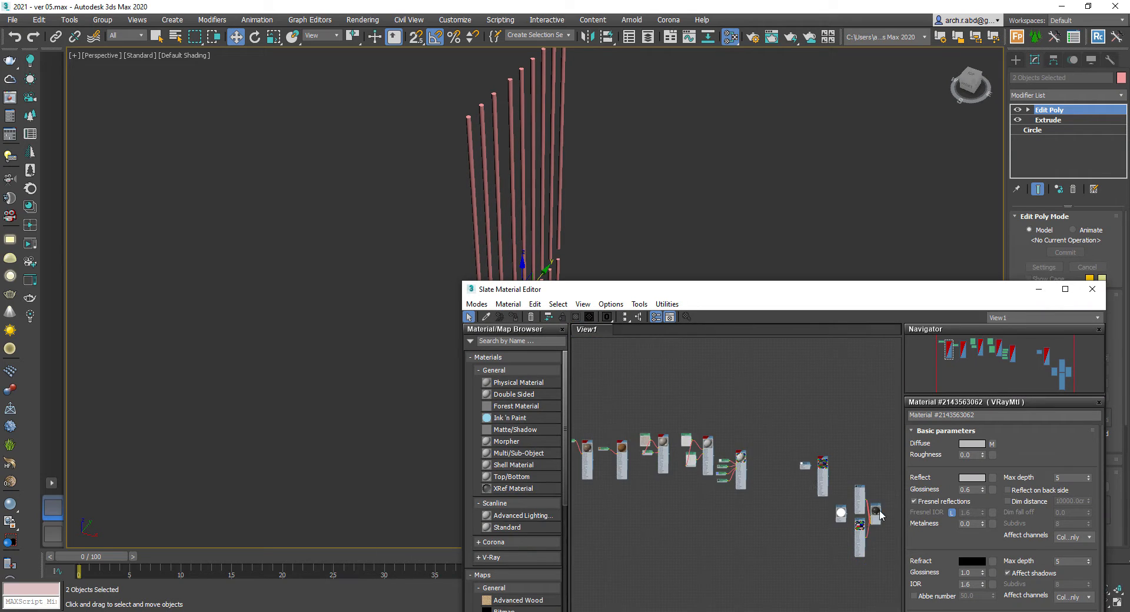
scroll(876, 514, up, 7)
click(790, 397)
click(515, 317)
key(m)
click(857, 266)
right_click(649, 292)
click(689, 195)
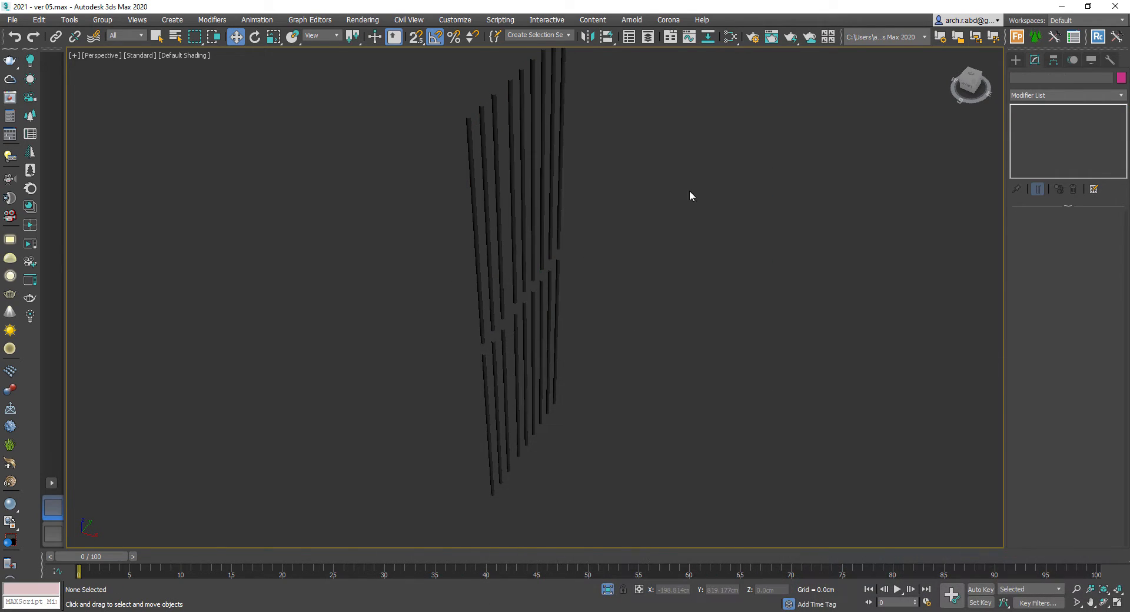
- Select the door in the VRayCam002 camera view and isolate it
scroll(573, 177, up, 3)
alt+middle_drag(573, 176, 575, 213)
key(c)
key(Down)
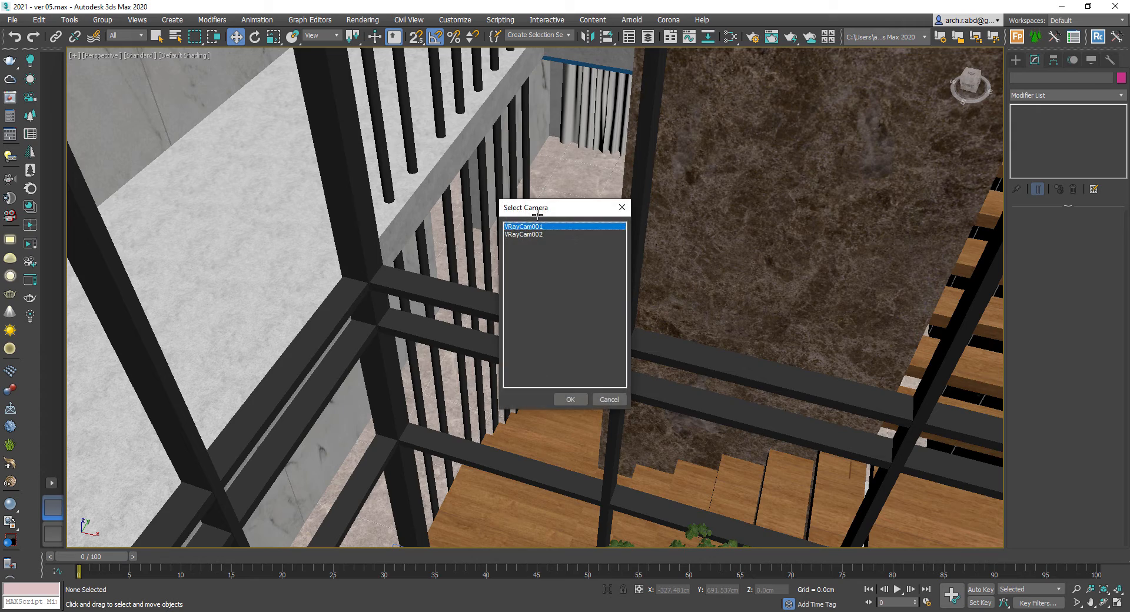
key(Return)
key(c)
key(Down)
key(Down)
key(Return)
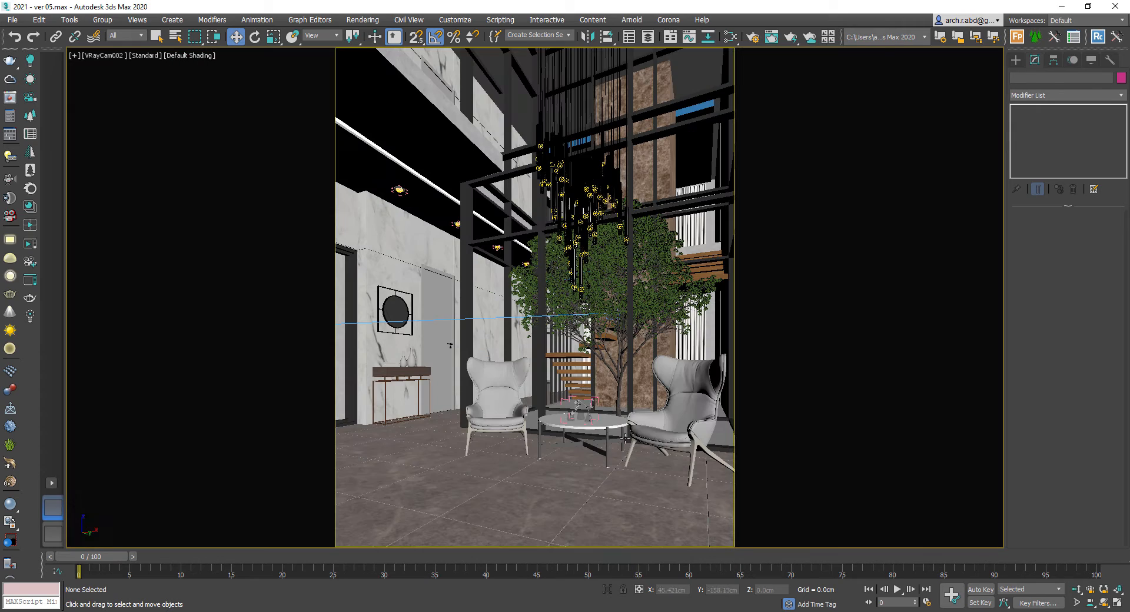
click(440, 287)
key(alt+q)
key(alt+q)
click(445, 294)
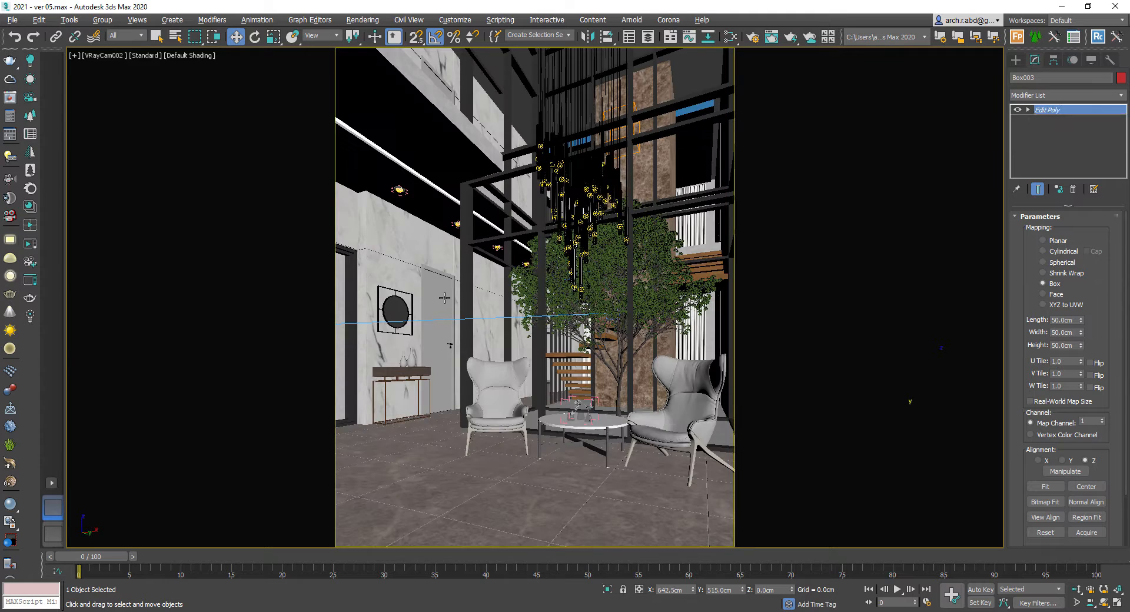
key(alt+q)
key(z)
alt+middle_drag(530, 301, 494, 321)
key(shift+f)
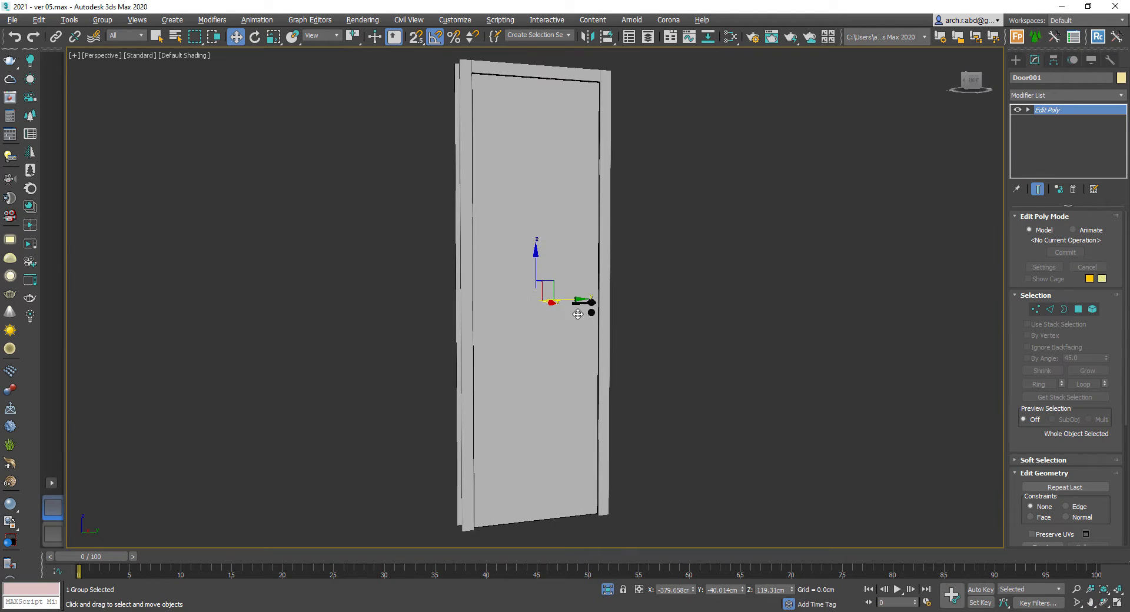
- Open the door group and select two of its objects
alt+middle_drag(578, 315, 598, 342)
click(99, 21)
click(121, 71)
middle_drag(530, 214, 502, 247)
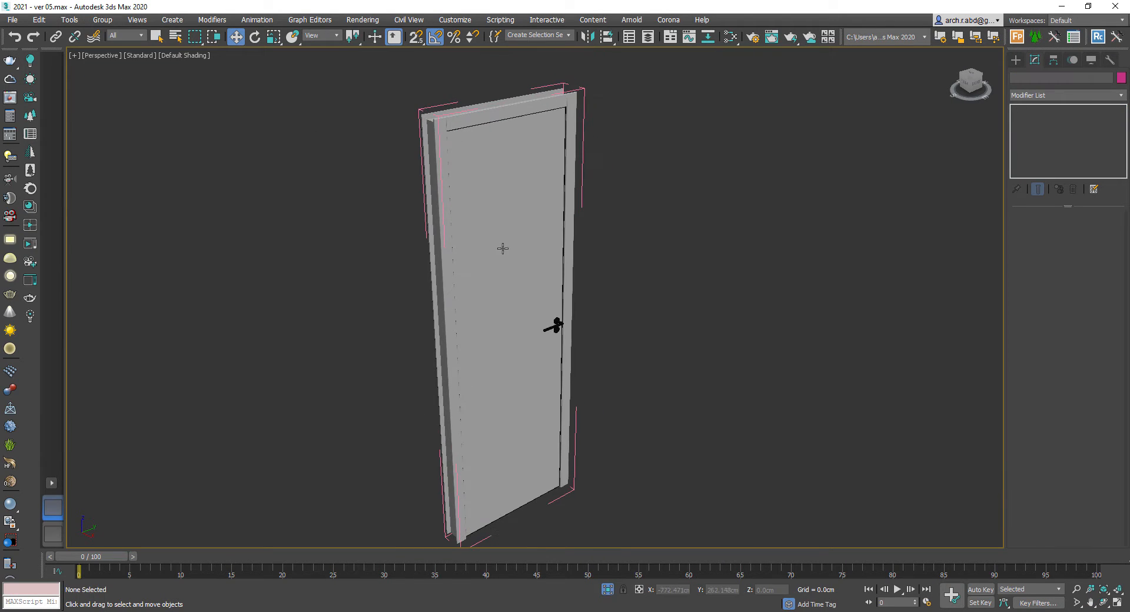
click(501, 247)
right_click(497, 245)
click(539, 305)
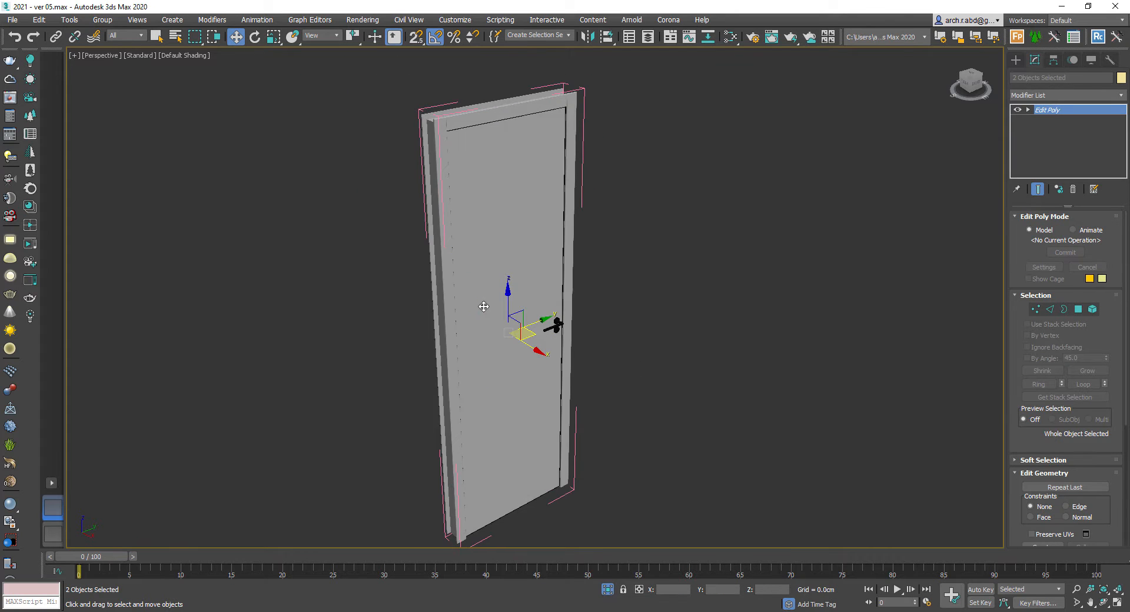
alt+middle_drag(480, 308, 530, 341)
- Create a new VRayMtl and connect the cmppmax_v2_9_1_4_d wood bitmap to its Diffuse map
key(m)
right_click(749, 395)
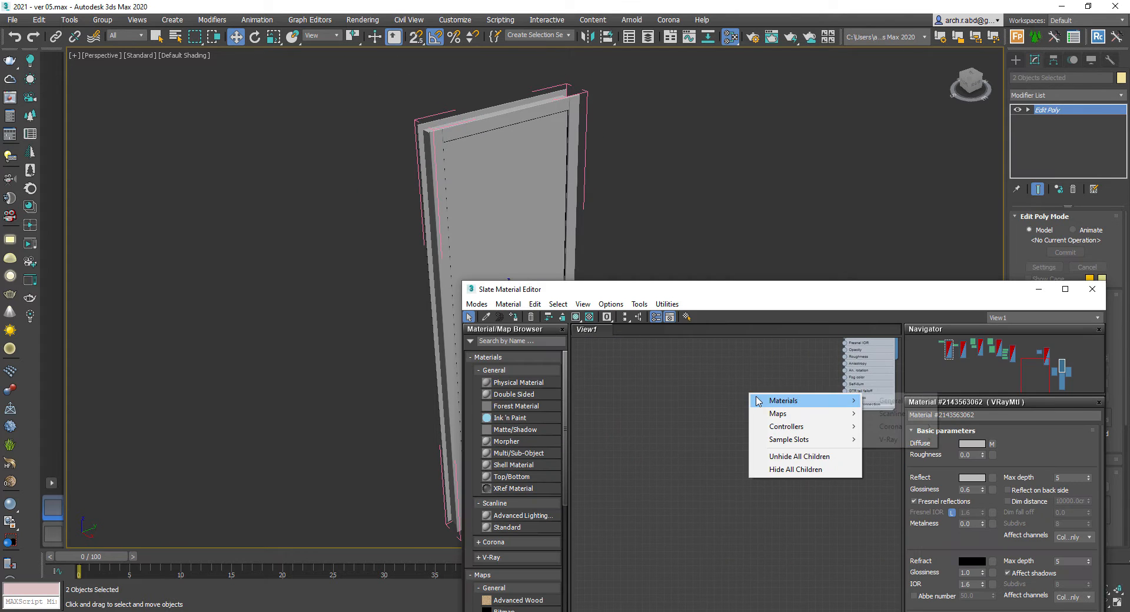
mouse_move(789, 401)
mouse_move(890, 441)
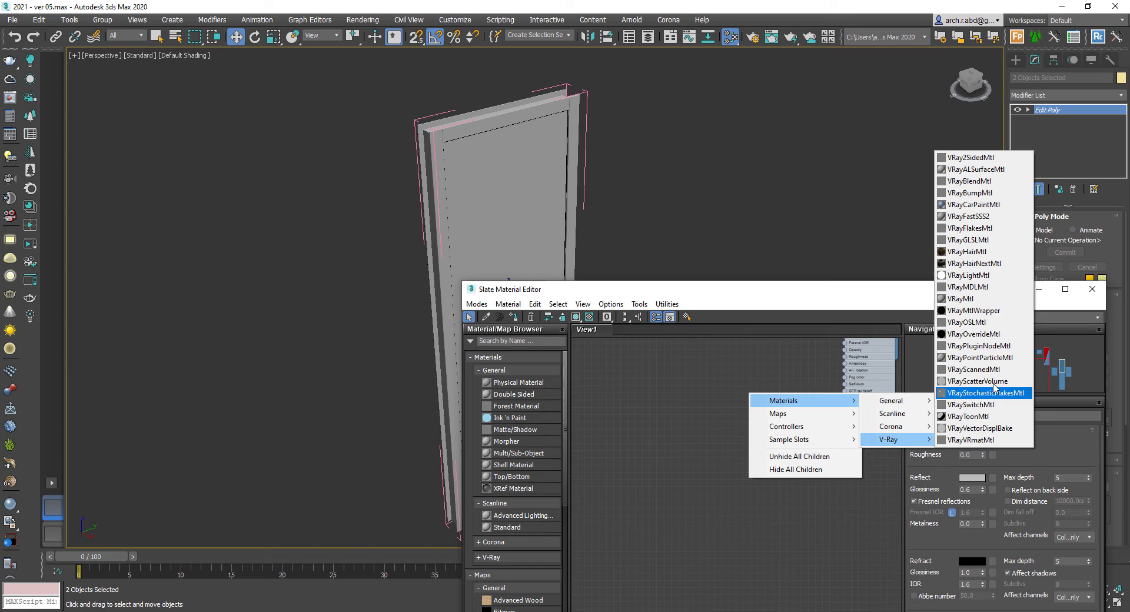
click(961, 299)
scroll(743, 438, up, 3)
drag(704, 458, 692, 457)
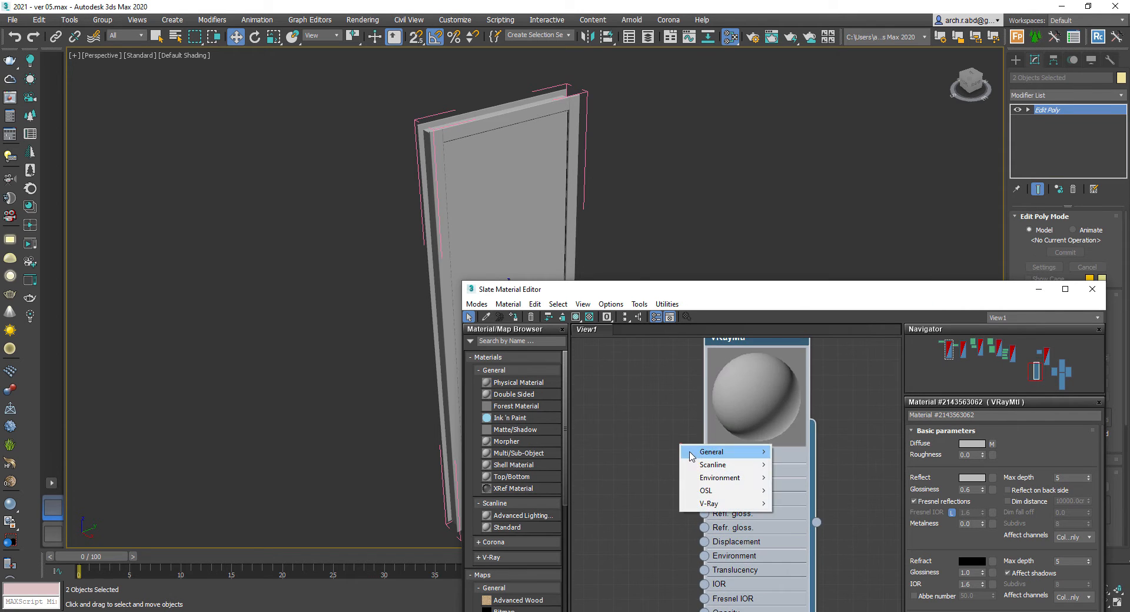
mouse_move(692, 456)
click(837, 112)
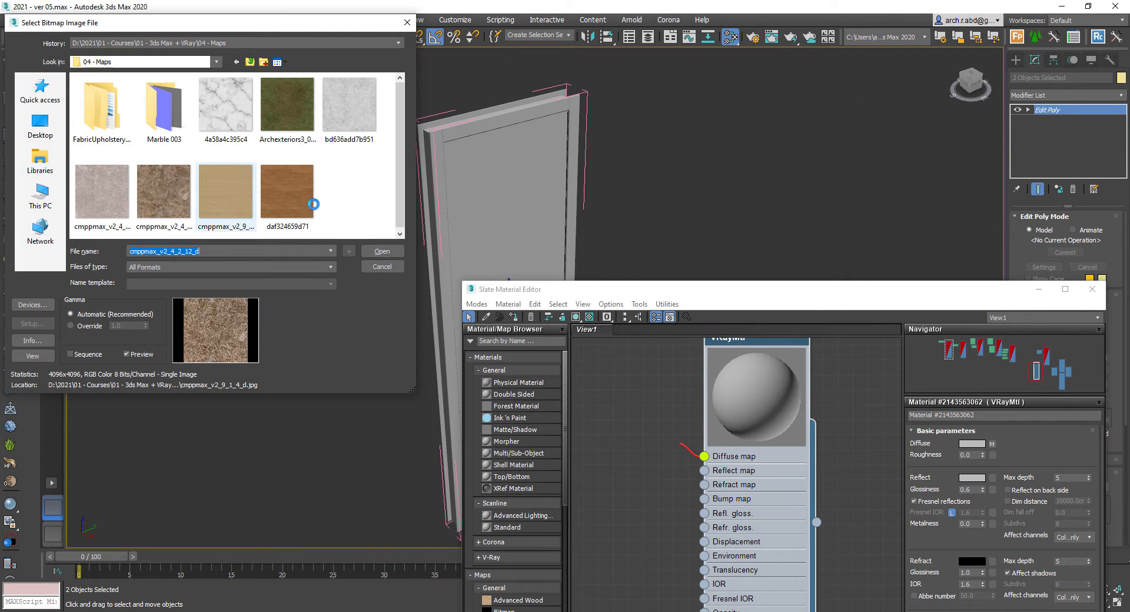
double_click(225, 191)
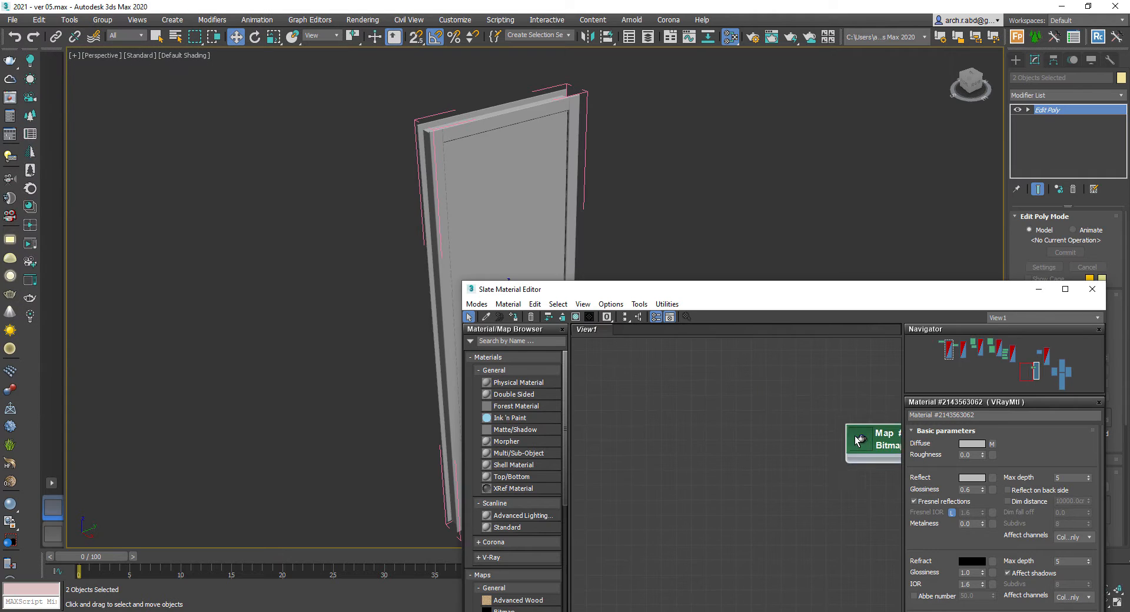
- Assign the wood material to the selected door objects, show its map in the viewport, and close the editor
middle_drag(740, 330, 740, 405)
click(756, 393)
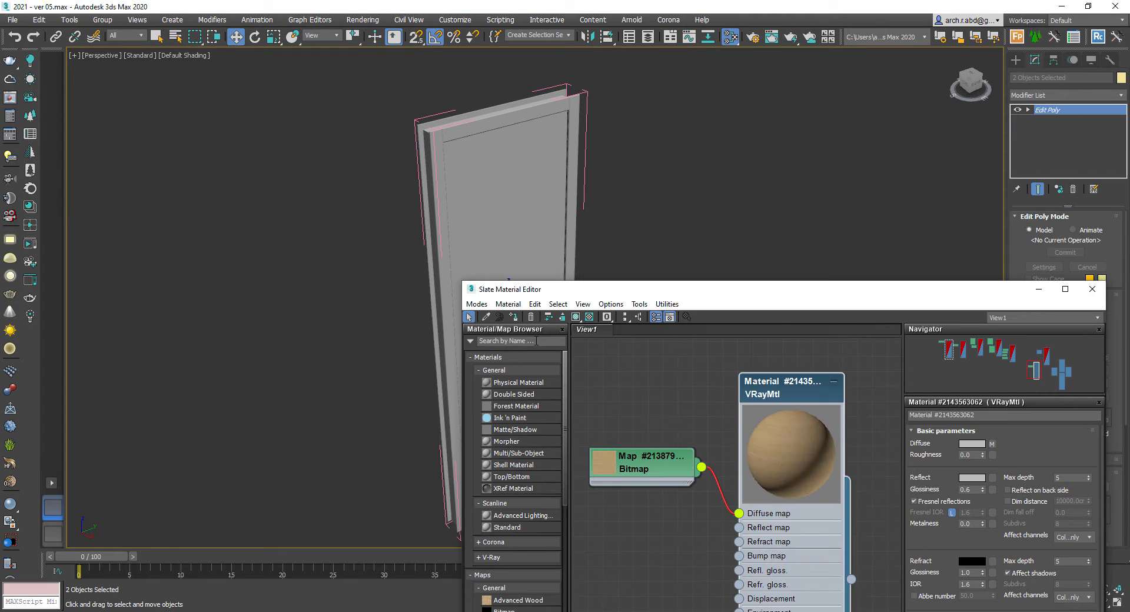
click(577, 317)
click(1038, 293)
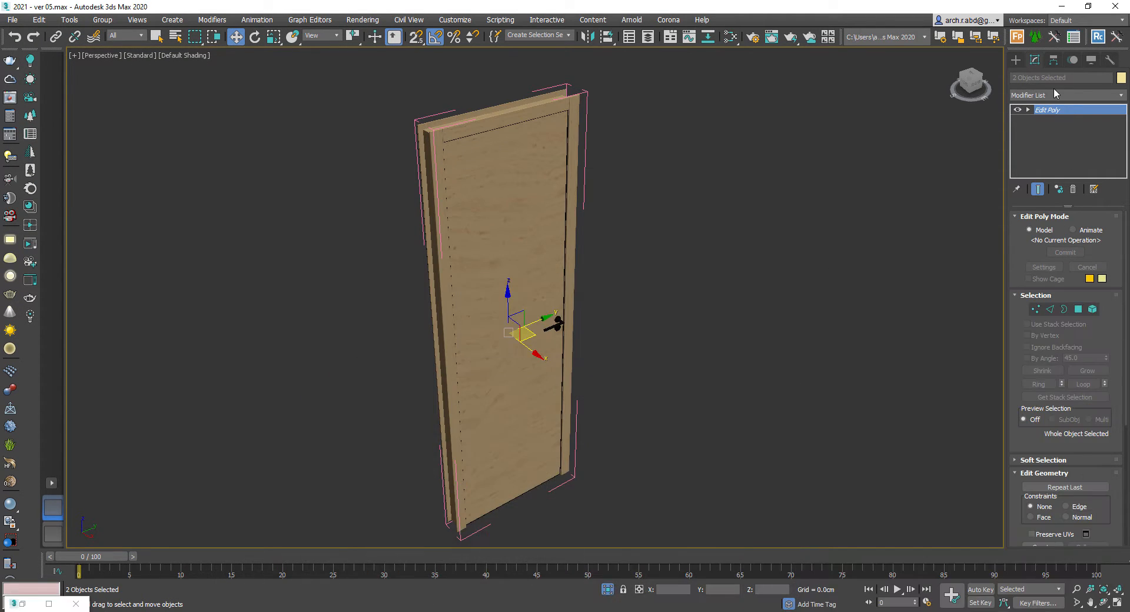
- Add a UVW Map modifier to the selected door objects
click(1046, 95)
text(uvw)
key(Return)
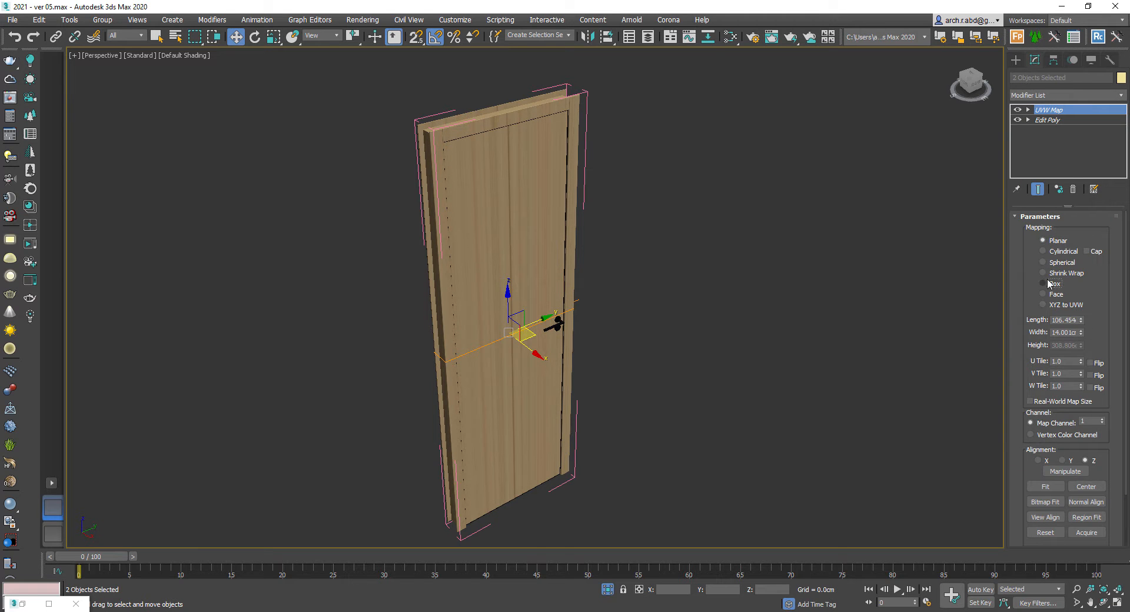
- Set the UVW Map's length, width and height to 150 cm each
text(150)
key(Tab)
text(150)
key(Tab)
text(150)
key(Return)
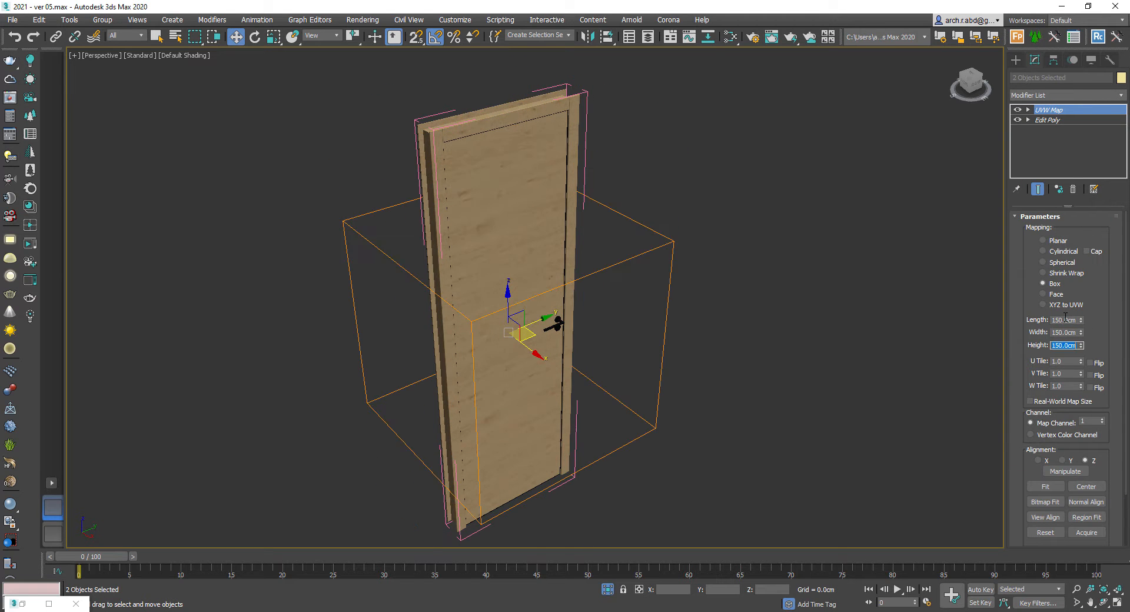
- Select the UVW Map gizmo and rotate it -90 degrees about X on the door
alt+middle_drag(834, 295, 724, 283)
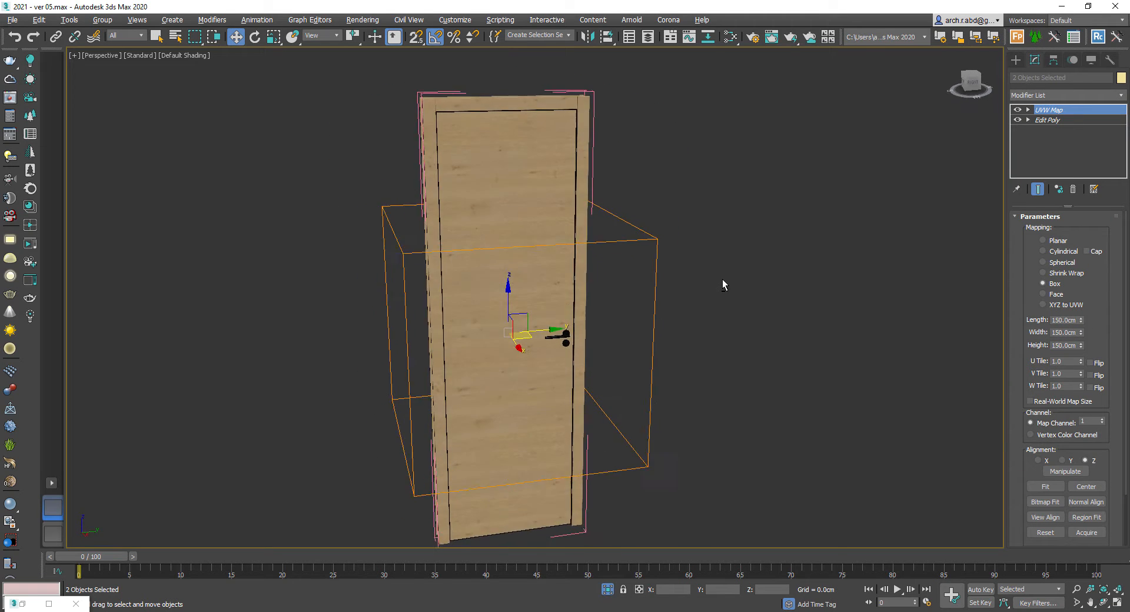
click(1028, 109)
drag(521, 289, 594, 265)
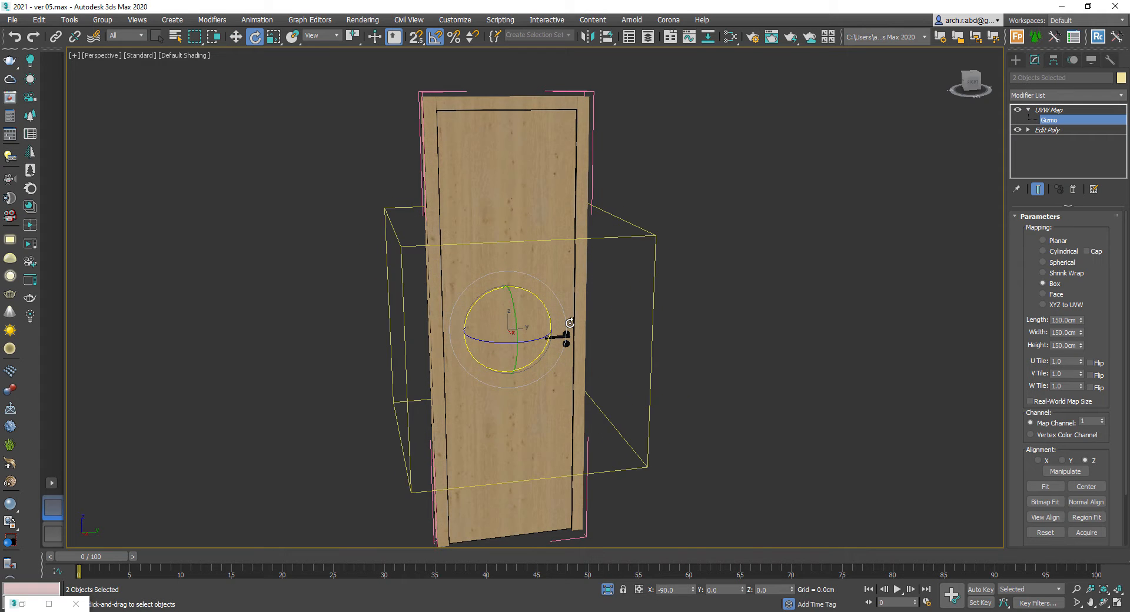
click(701, 237)
alt+middle_drag(701, 238, 552, 331)
- Select a single door panel and isolate it in the viewport
scroll(553, 331, up, 3)
click(572, 331)
right_click(575, 330)
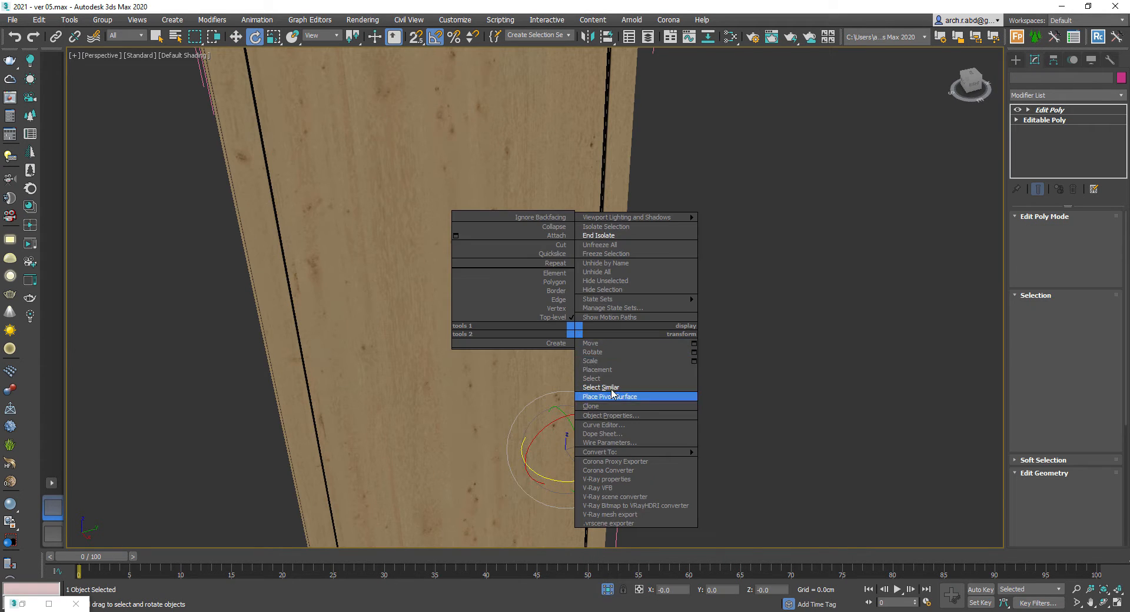
click(610, 393)
scroll(574, 334, up, 3)
click(603, 342)
key(alt+q)
right_click(596, 339)
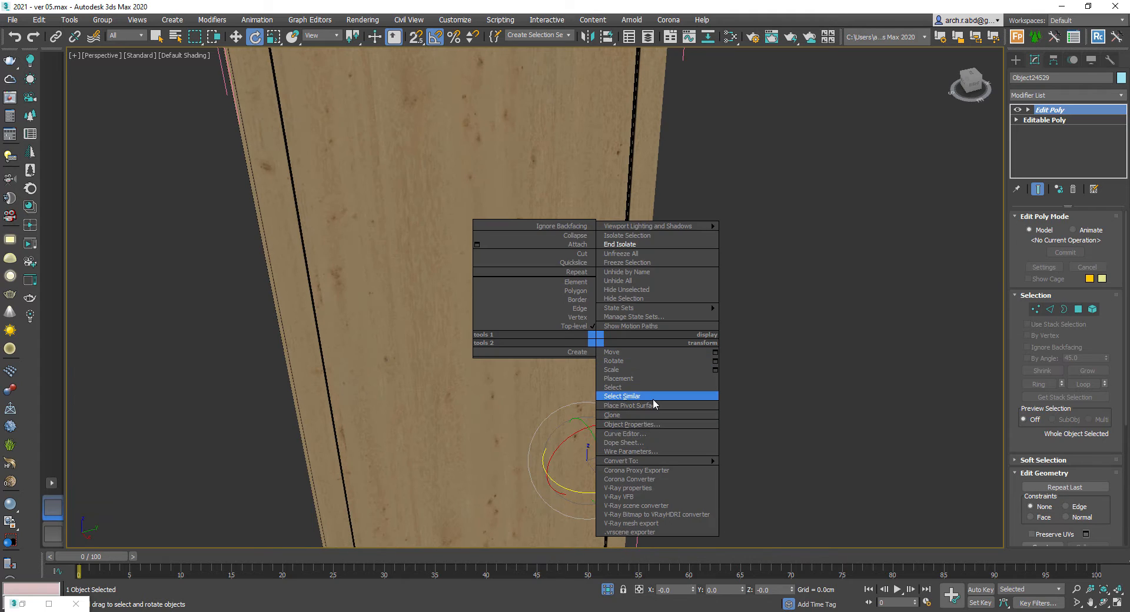
click(615, 352)
scroll(608, 396, down, 4)
drag(567, 401, 594, 414)
key(ctrl+x)
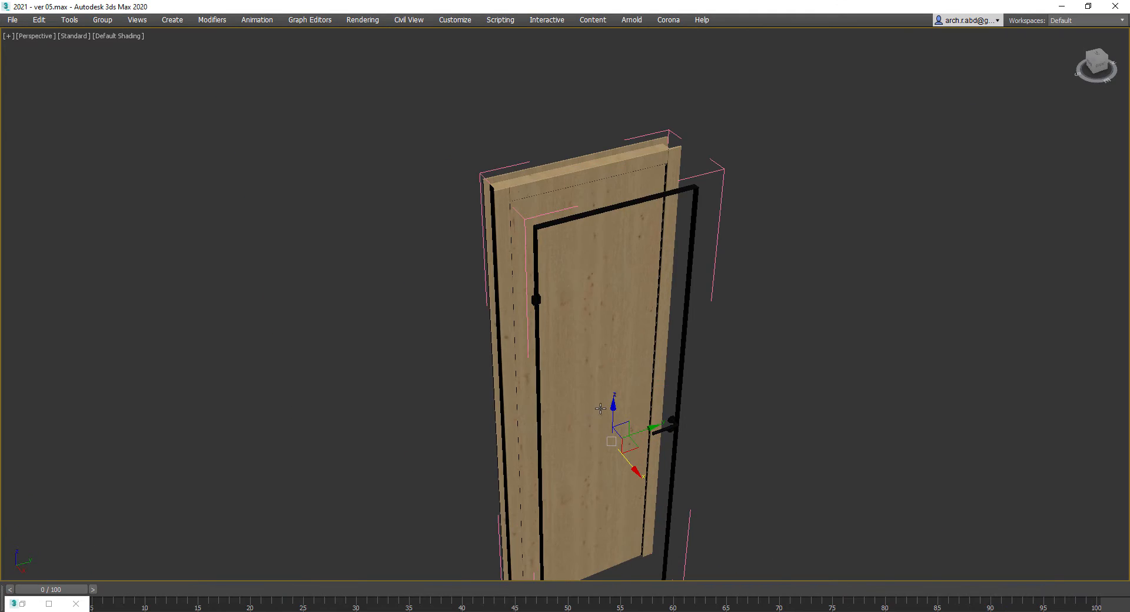
key(ctrl+x)
scroll(575, 348, up, 3)
scroll(500, 348, up, 3)
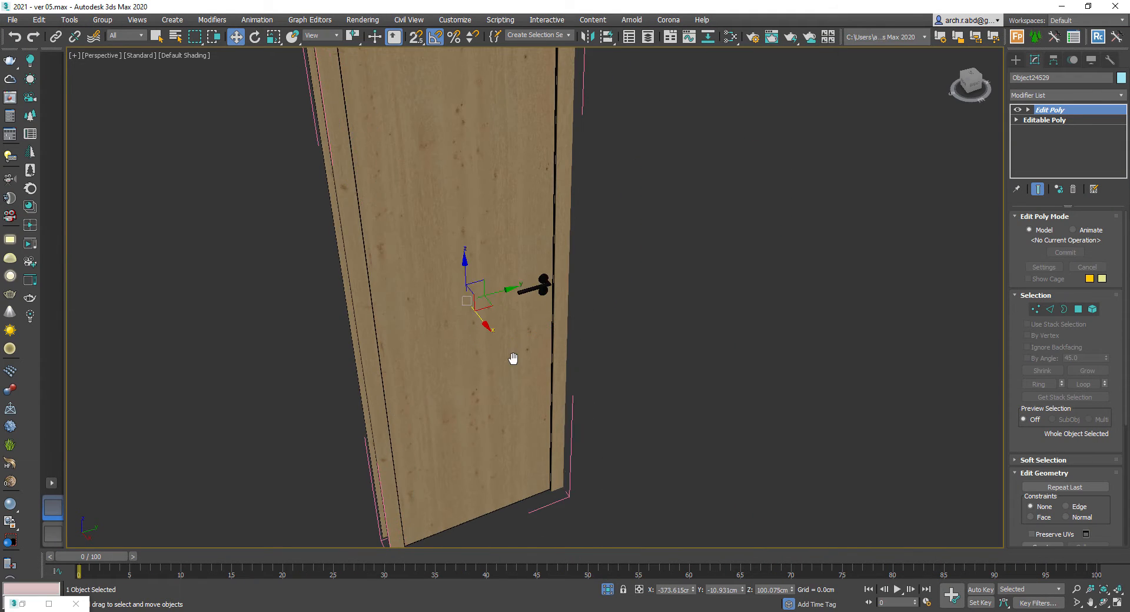
- Inspect the door material's node network in the Slate Material Editor and close it
key(m)
middle_drag(679, 407, 616, 388)
scroll(736, 406, up, 3)
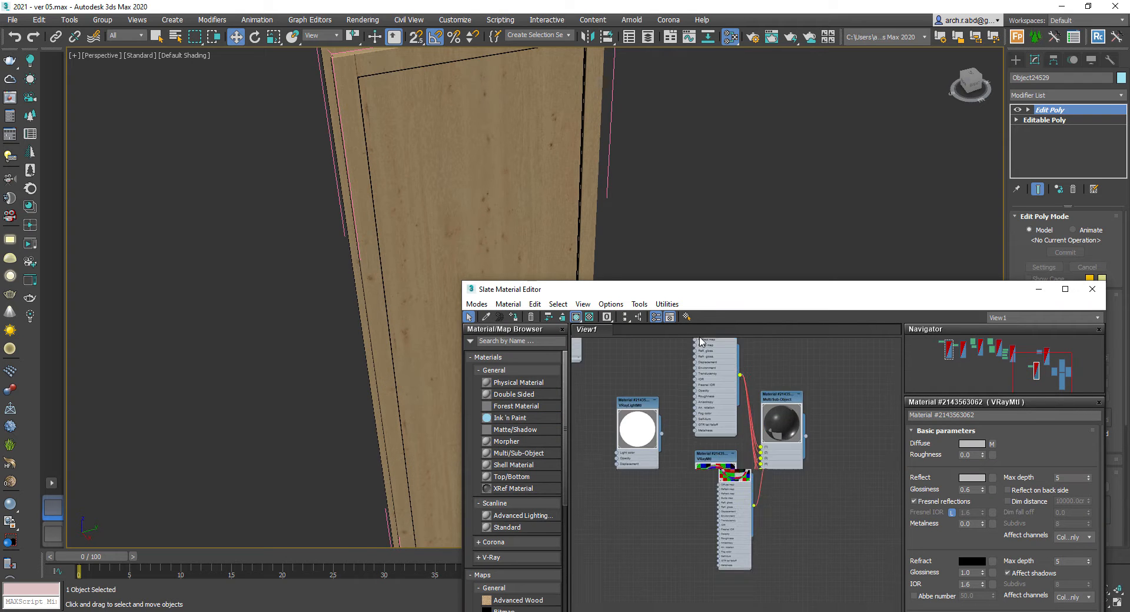
middle_drag(702, 353, 712, 451)
click(1093, 290)
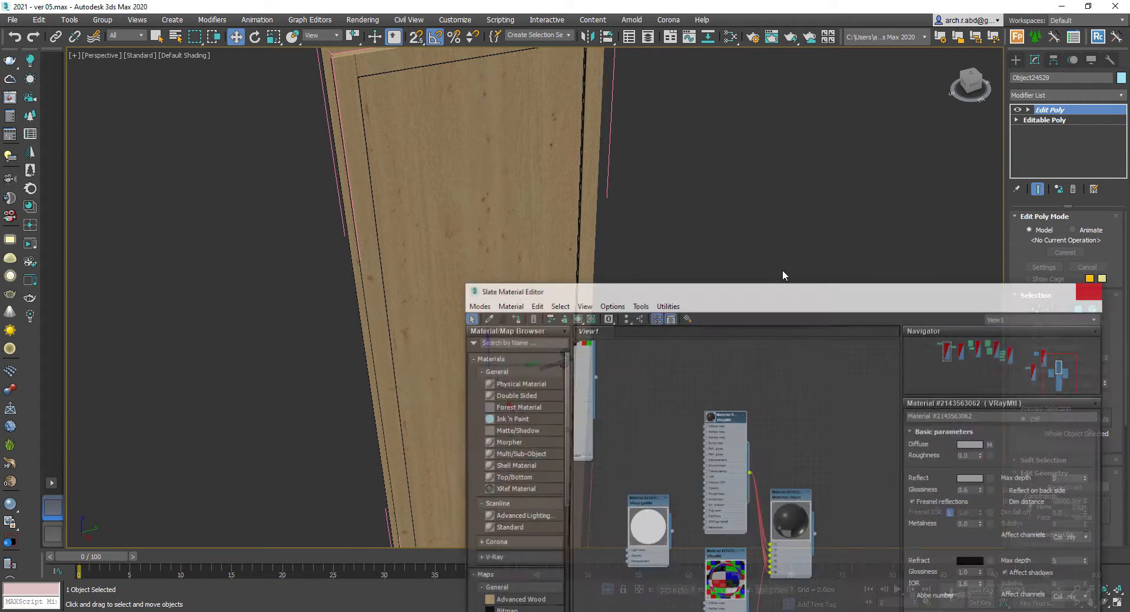
- Exit isolation mode to return to the whole scene
click(668, 327)
right_click(655, 335)
click(700, 253)
scroll(480, 267, down, 1)
scroll(479, 266, down, 10)
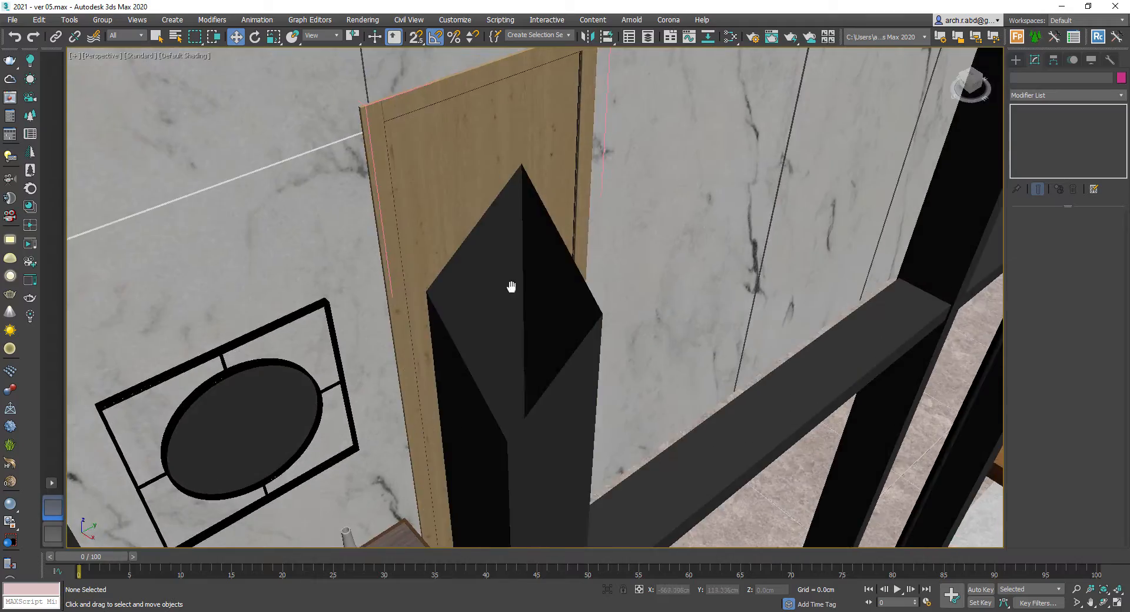
- Select the round table beside the armchair and isolate it
middle_drag(589, 427, 687, 365)
scroll(762, 372, up, 4)
click(774, 358)
scroll(774, 358, down, 2)
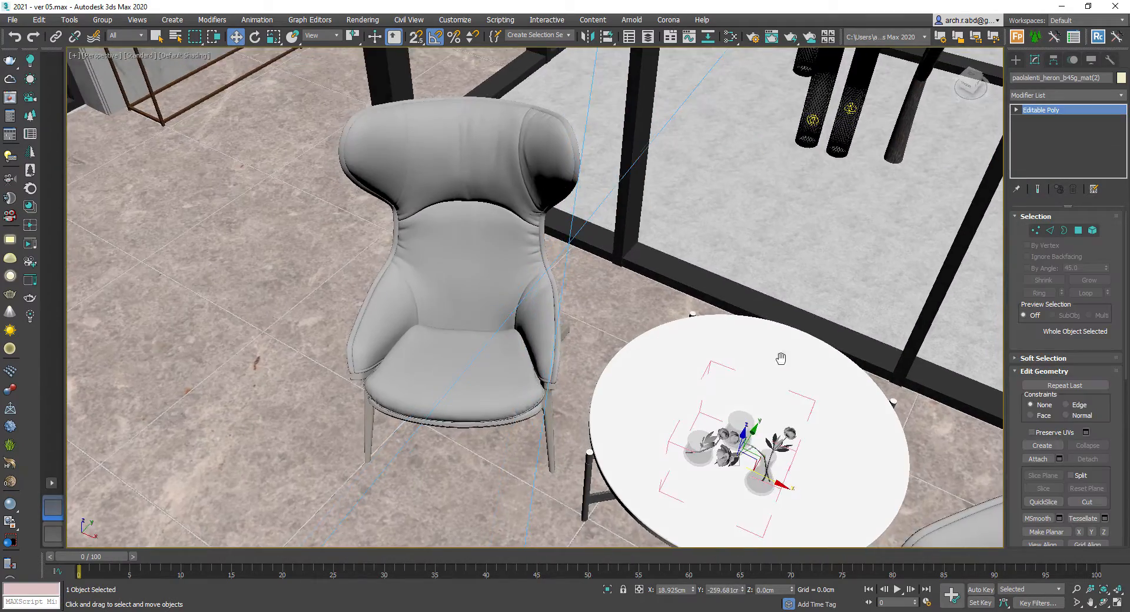
alt+middle_drag(783, 353, 653, 340)
key(alt+q)
key(m)
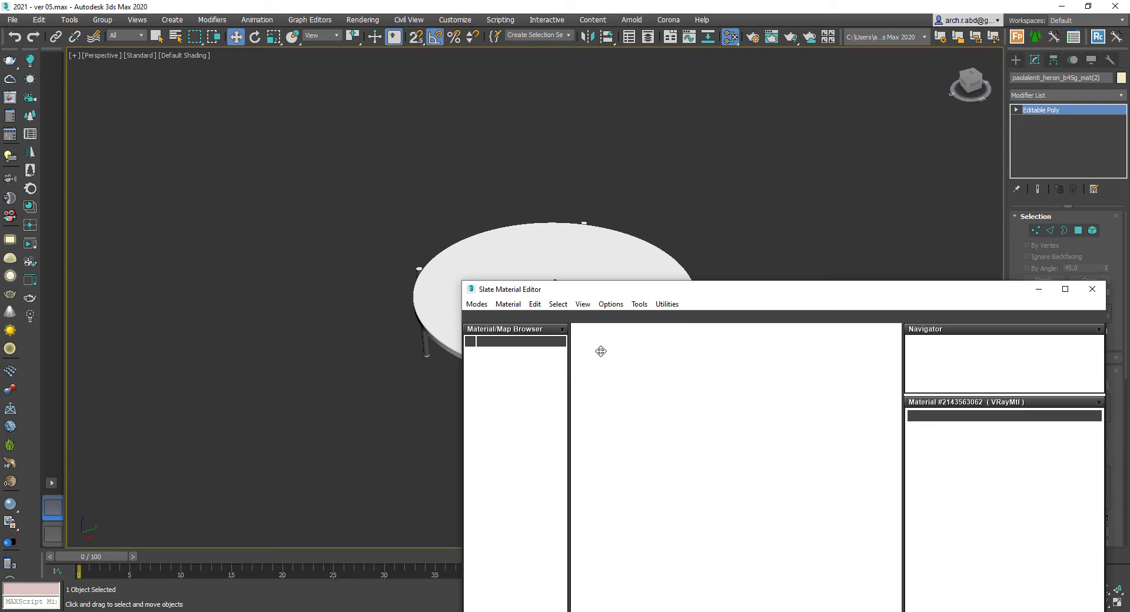
- Pick the table's material from the object into the Slate Material Editor view
right_click(645, 451)
click(659, 435)
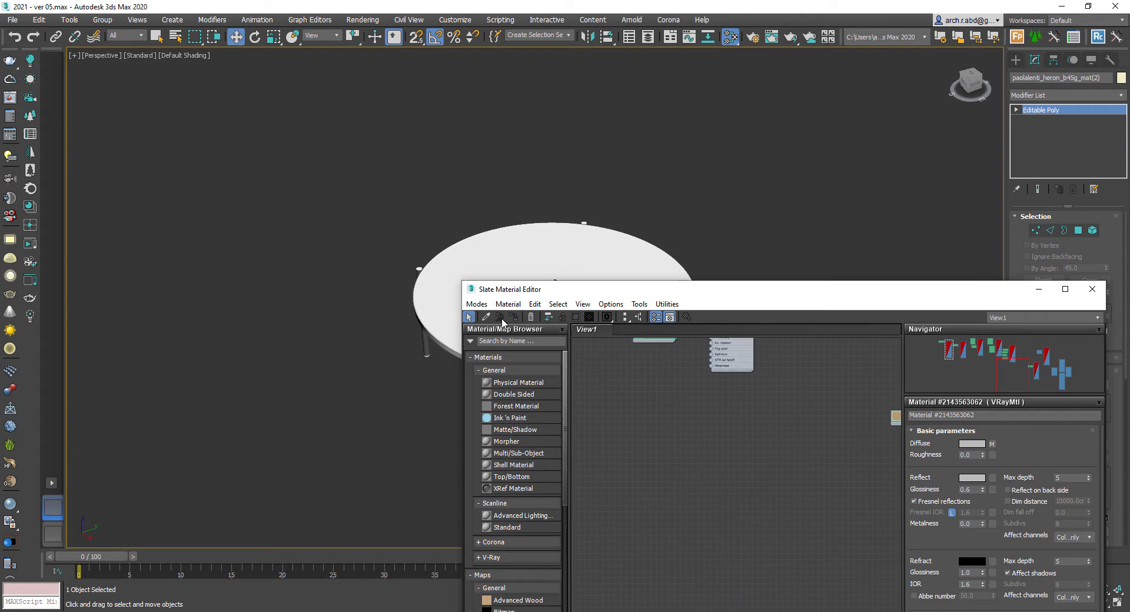
click(487, 318)
click(524, 265)
middle_drag(693, 405, 741, 363)
scroll(724, 412, up, 2)
click(752, 21)
scroll(715, 166, down, 5)
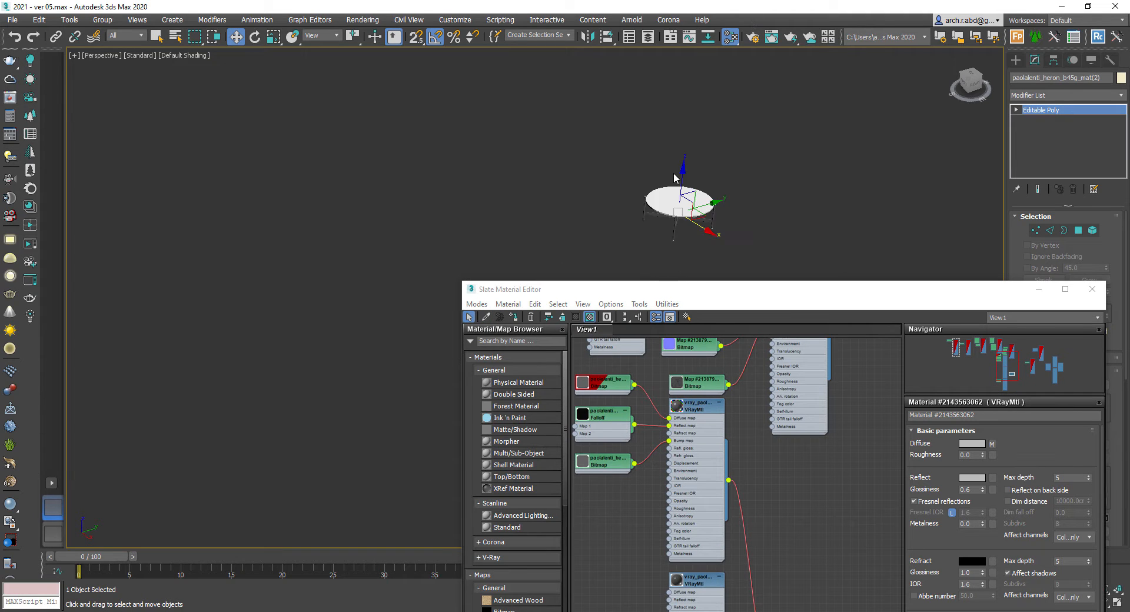
- Examine the table's Multi/Sub-Object material network and its sub-materials
key(z)
click(785, 503)
scroll(830, 505, down, 5)
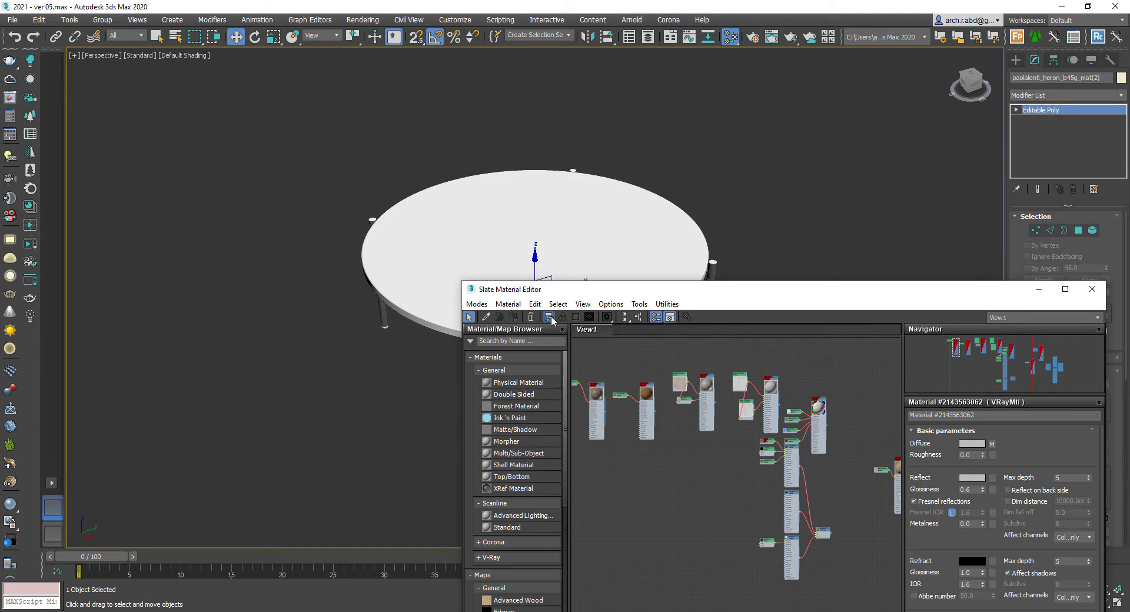
drag(739, 289, 770, 82)
scroll(852, 321, up, 5)
middle_drag(840, 217, 840, 340)
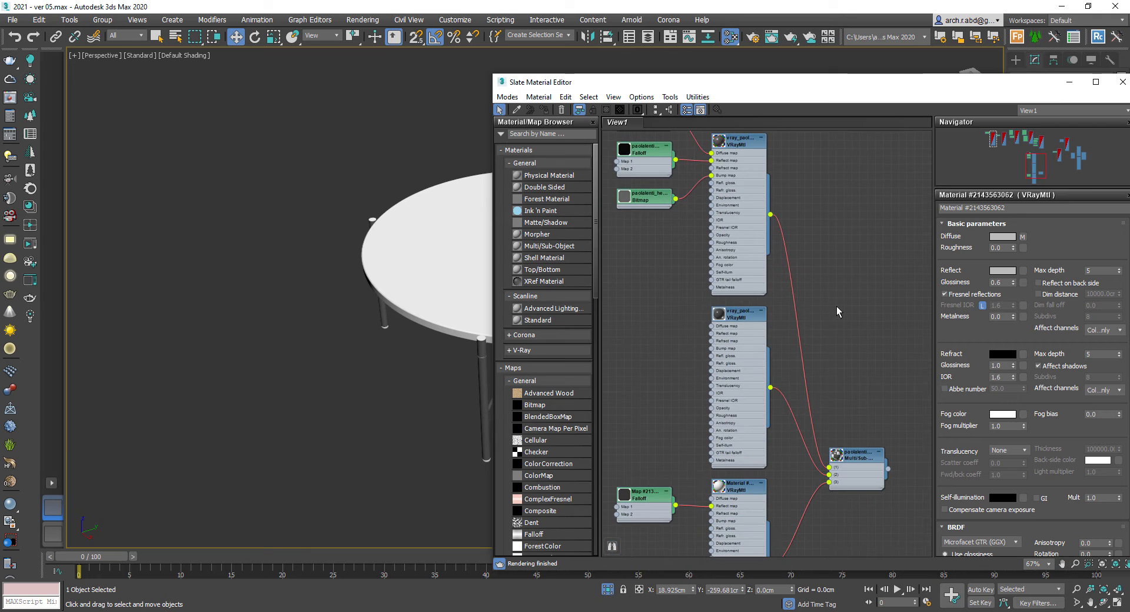
middle_drag(466, 254, 168, 271)
drag(818, 84, 789, 194)
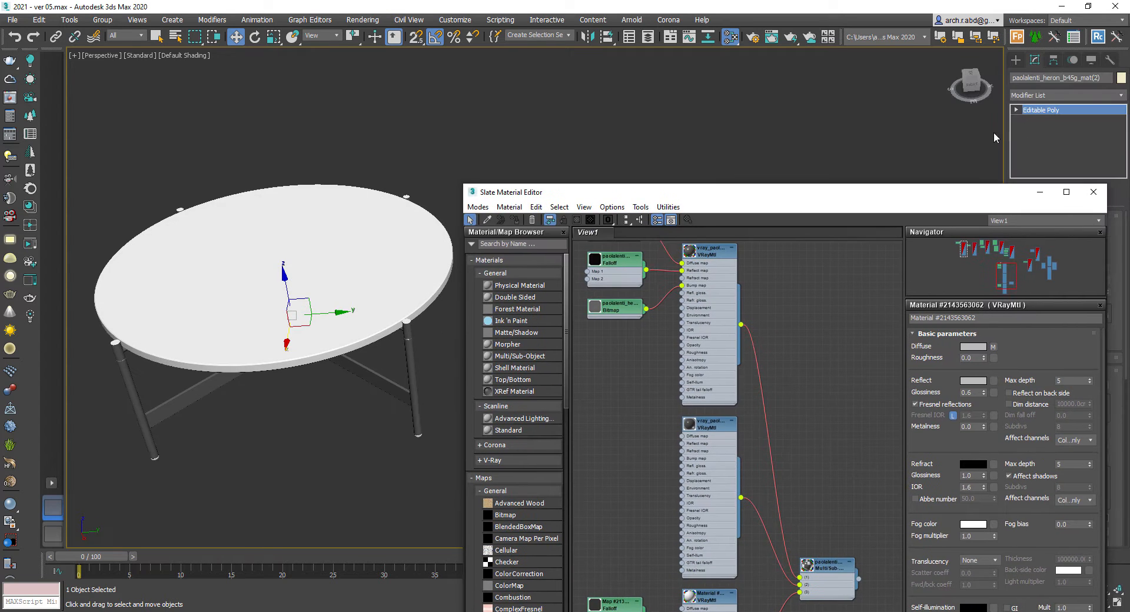
- Inspect the table's material IDs by selecting its top and legs as elements
click(1040, 192)
key(5)
click(354, 268)
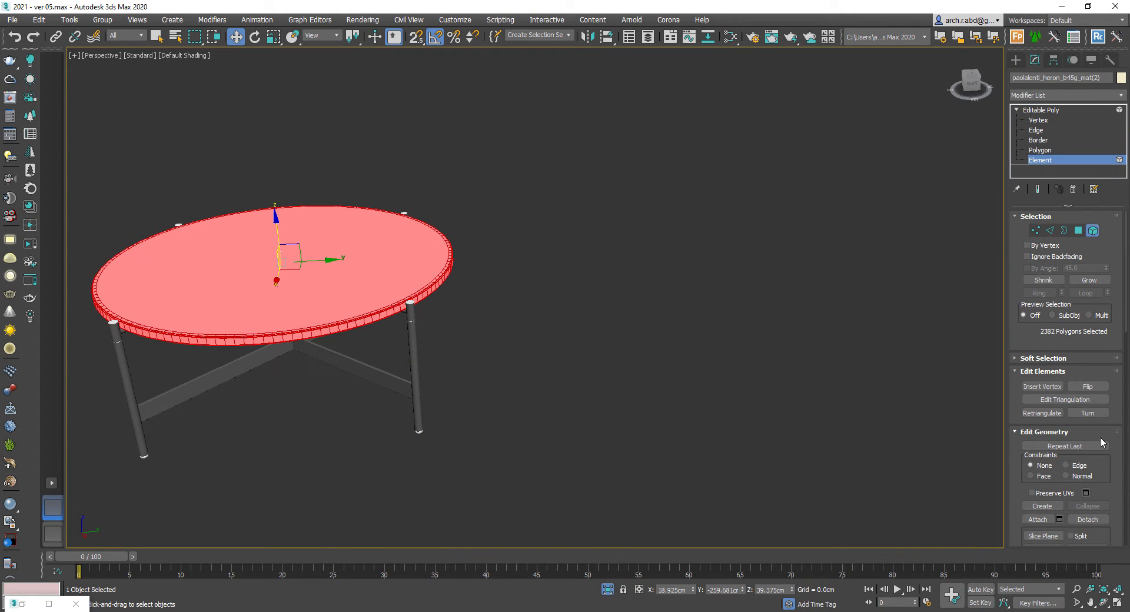
scroll(1110, 465, down, 5)
click(1053, 472)
click(1104, 470)
click(1043, 472)
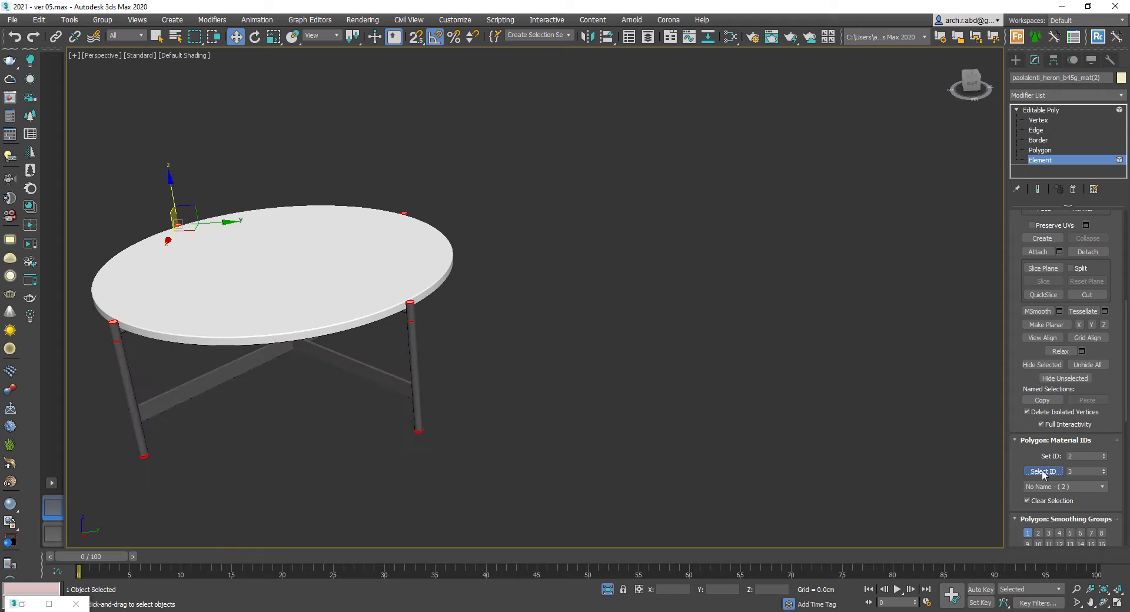
click(565, 365)
alt+middle_drag(377, 347, 391, 349)
middle_drag(392, 349, 519, 336)
- Delete the table's old sub-material and map nodes, keeping only the Multi/Sub-Object material
key(m)
middle_drag(667, 348, 700, 462)
scroll(698, 435, up, 1)
scroll(822, 412, down, 1)
middle_drag(822, 554, 759, 330)
drag(772, 429, 751, 391)
scroll(759, 400, down, 1)
drag(611, 260, 764, 543)
key(Delete)
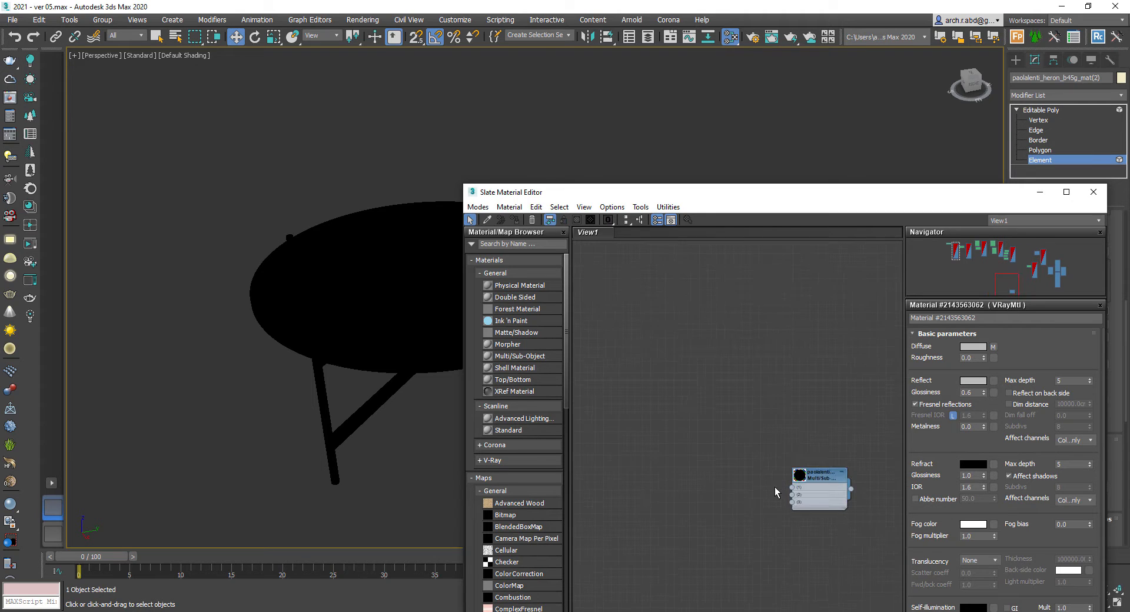
- Create a new VRayMtl and connect it to slot 1 of the Multi/Sub-Object material
scroll(775, 486, up, 2)
right_click(722, 415)
mouse_move(746, 423)
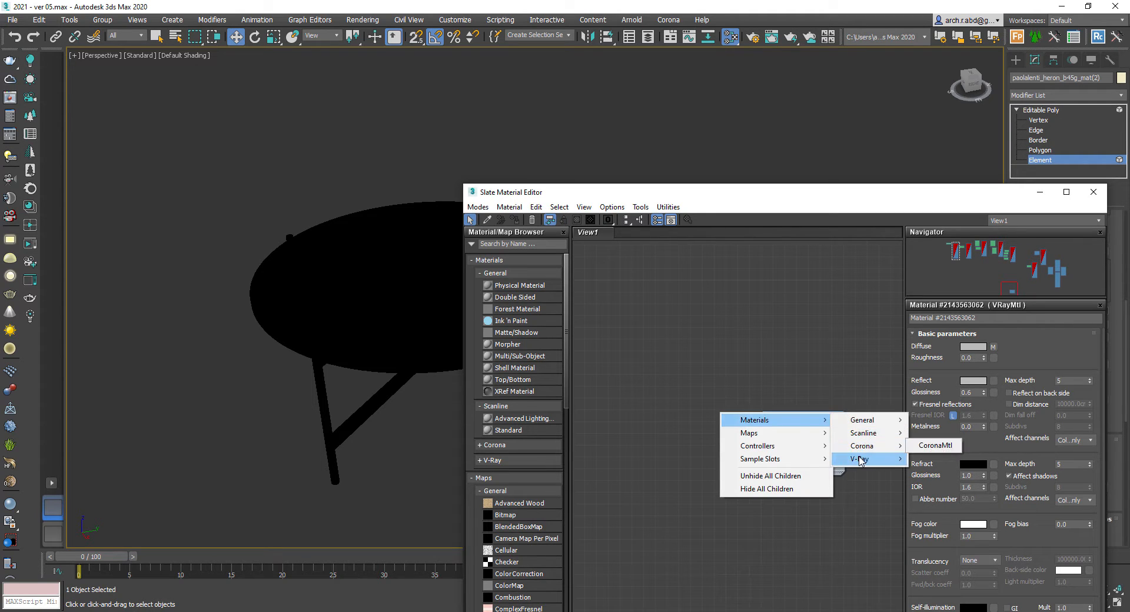
mouse_move(860, 461)
click(941, 318)
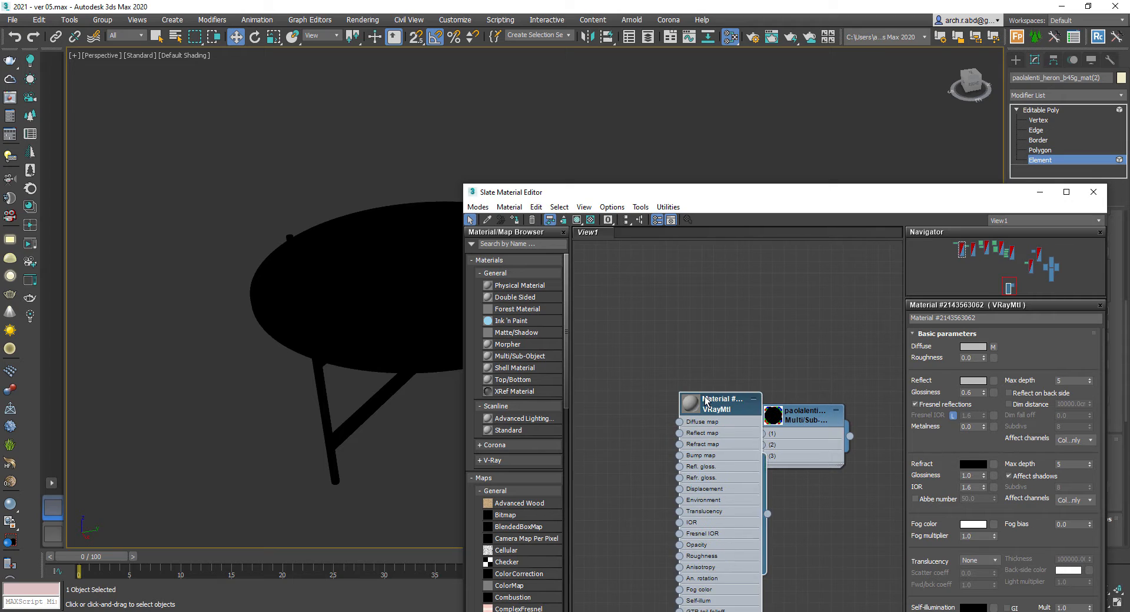
drag(761, 436, 762, 434)
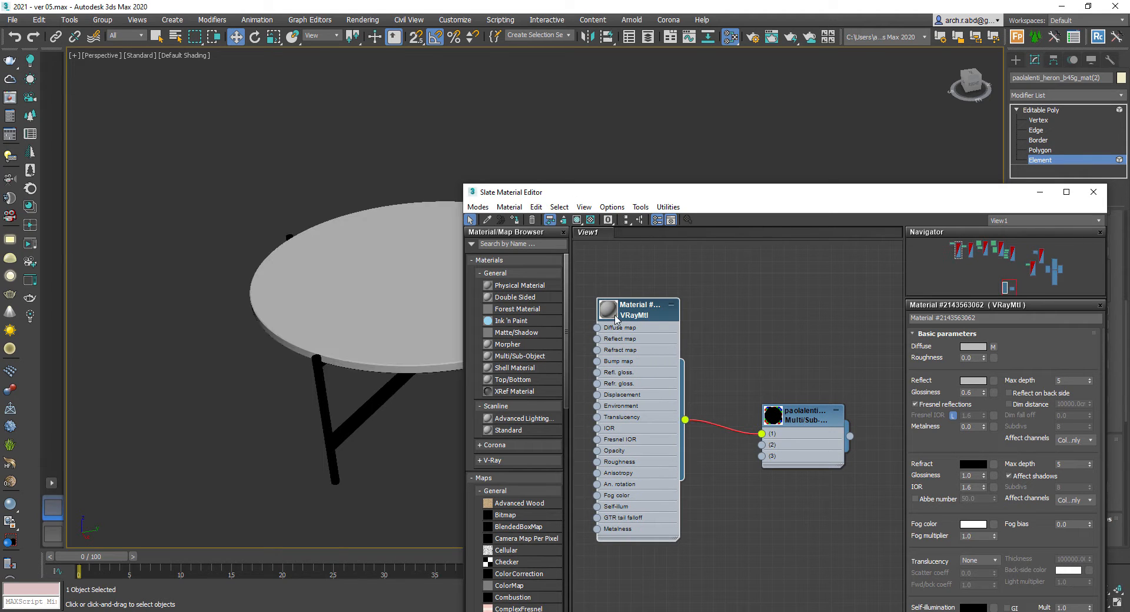
- Set the first VRayMtl's diffuse color to white and edit its reflection color
click(650, 309)
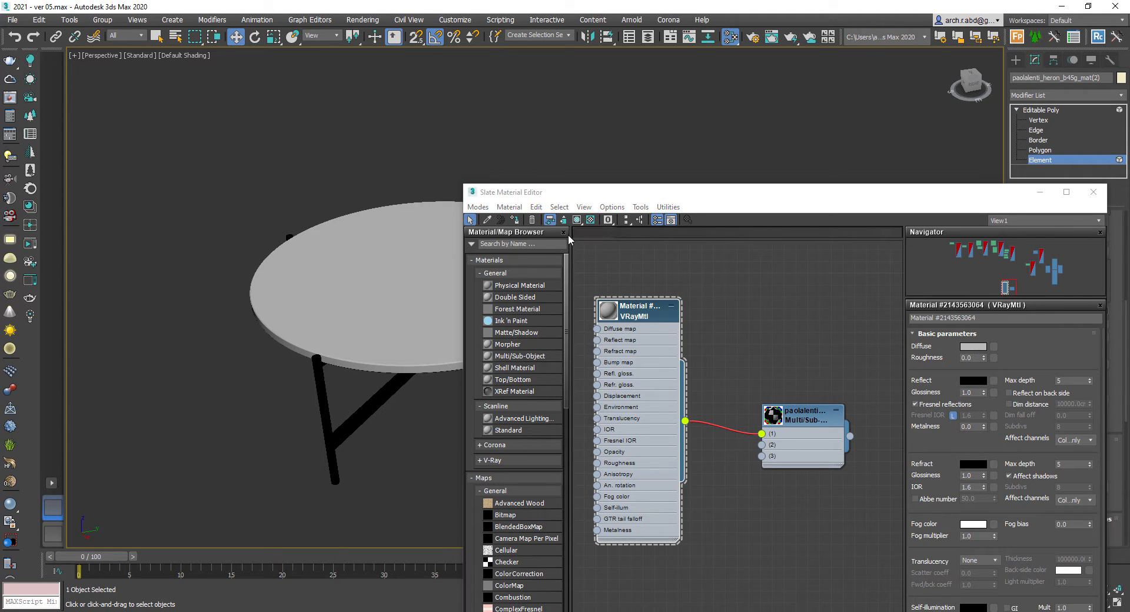
click(973, 346)
drag(349, 160, 349, 159)
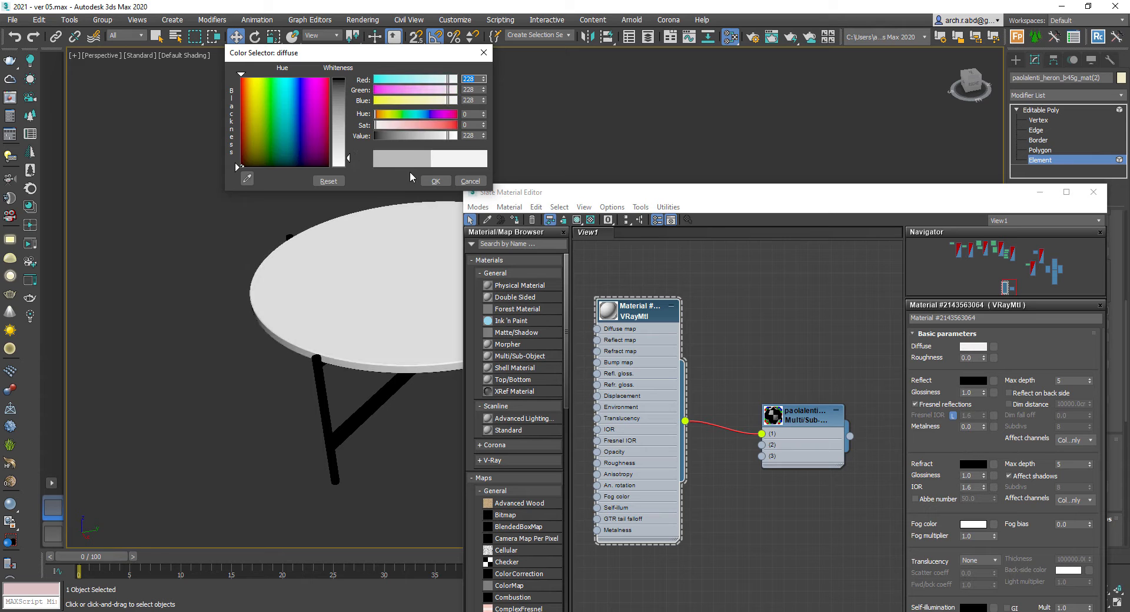
click(432, 181)
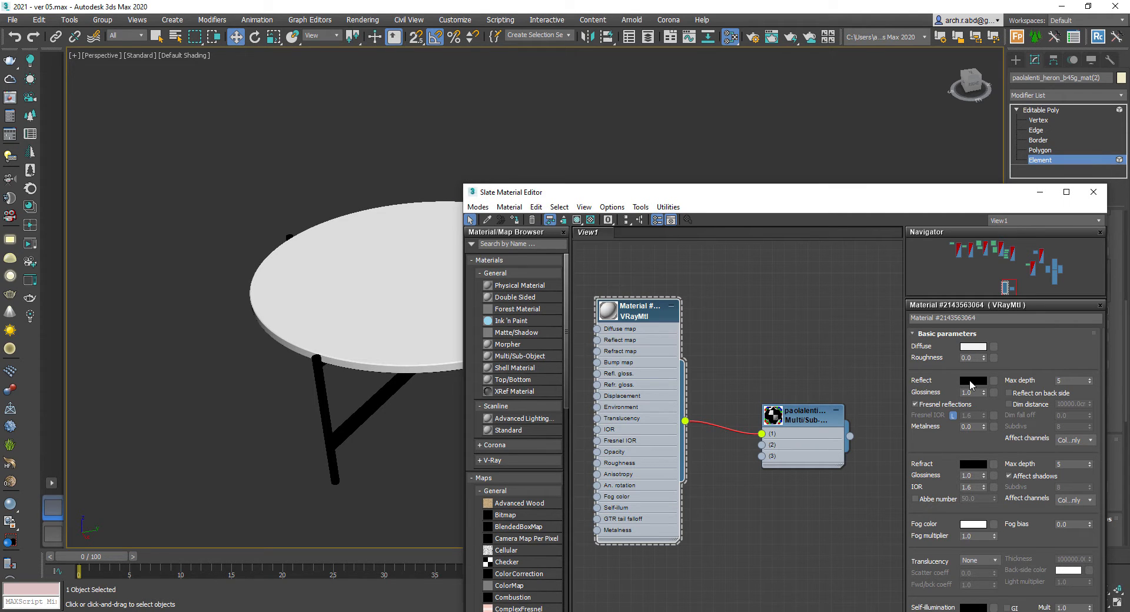
click(972, 384)
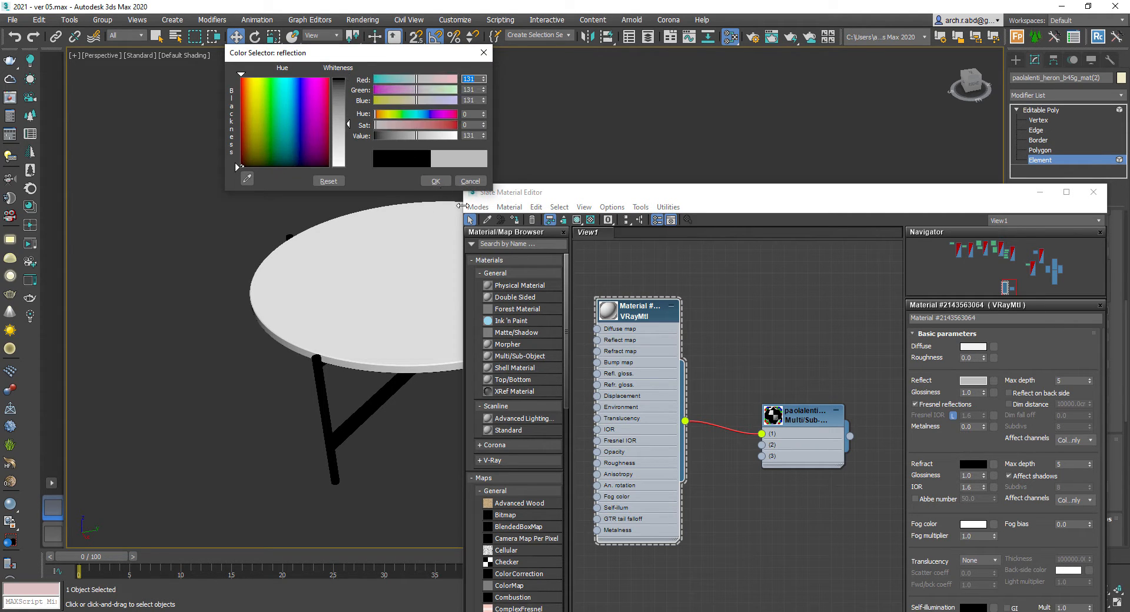
click(436, 182)
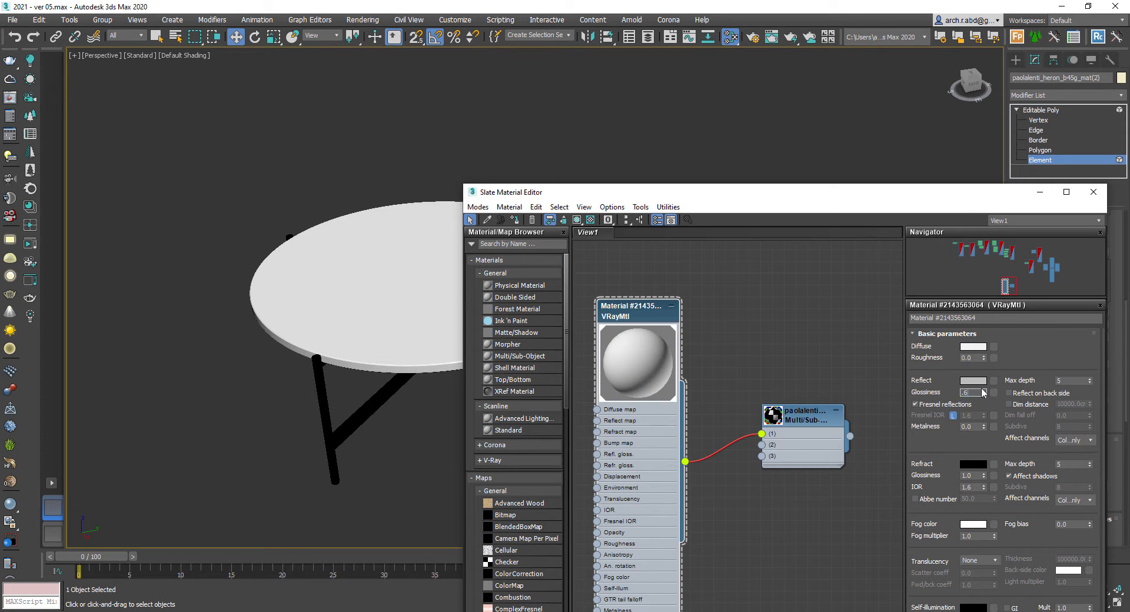
- Create a second VRayMtl connected to slot 2 of the Multi/Sub-Object material
click(784, 370)
middle_drag(715, 458, 714, 482)
drag(686, 336, 627, 195)
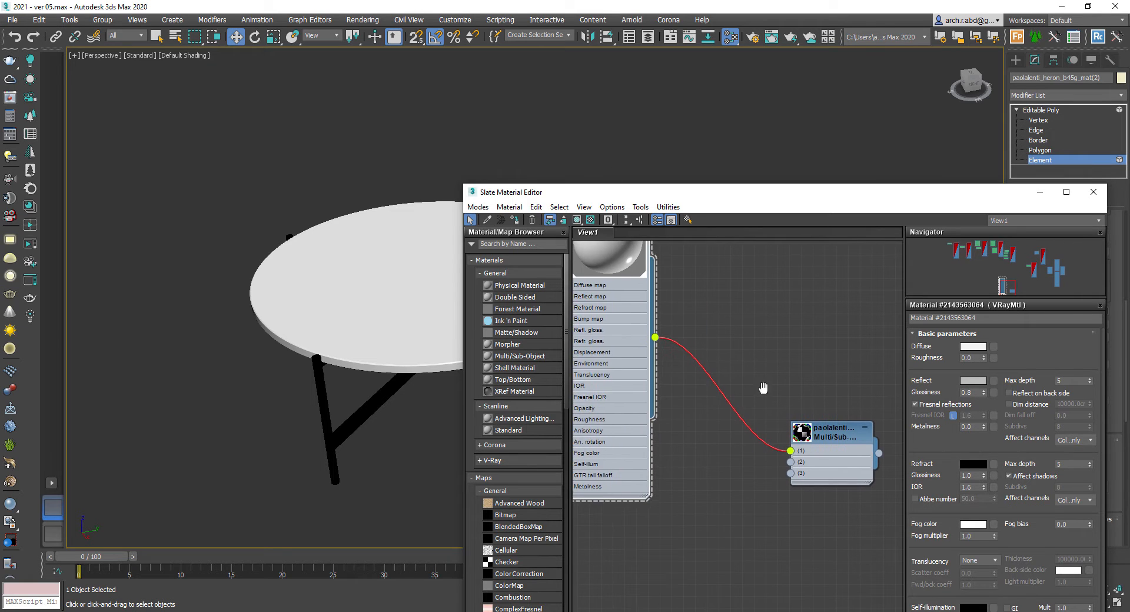
middle_drag(763, 388, 782, 335)
drag(774, 453, 773, 453)
mouse_move(812, 456)
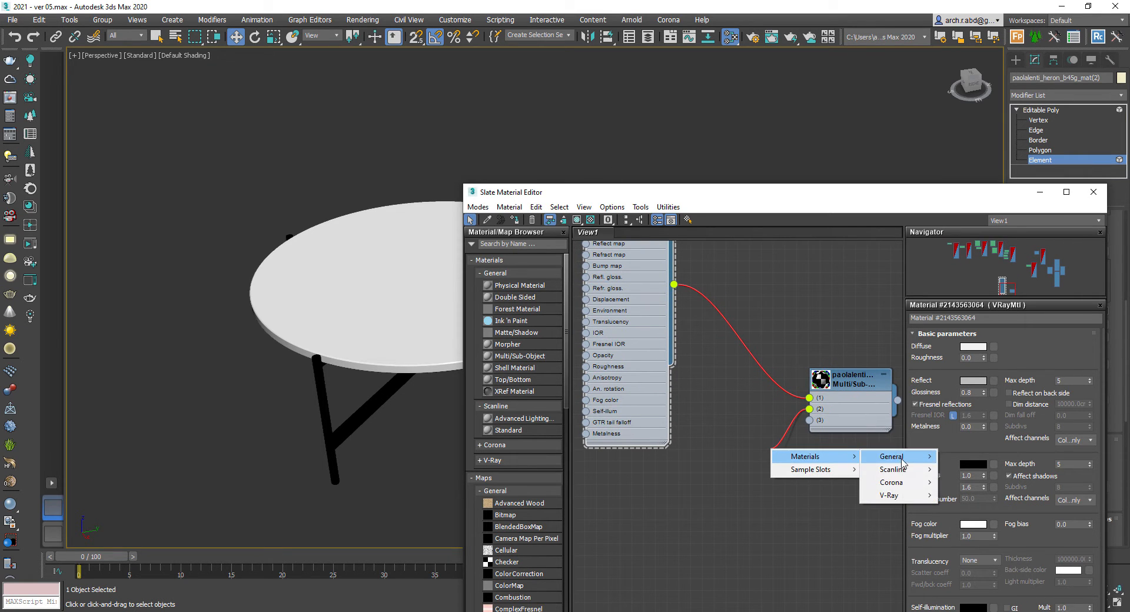
mouse_move(895, 457)
mouse_move(892, 496)
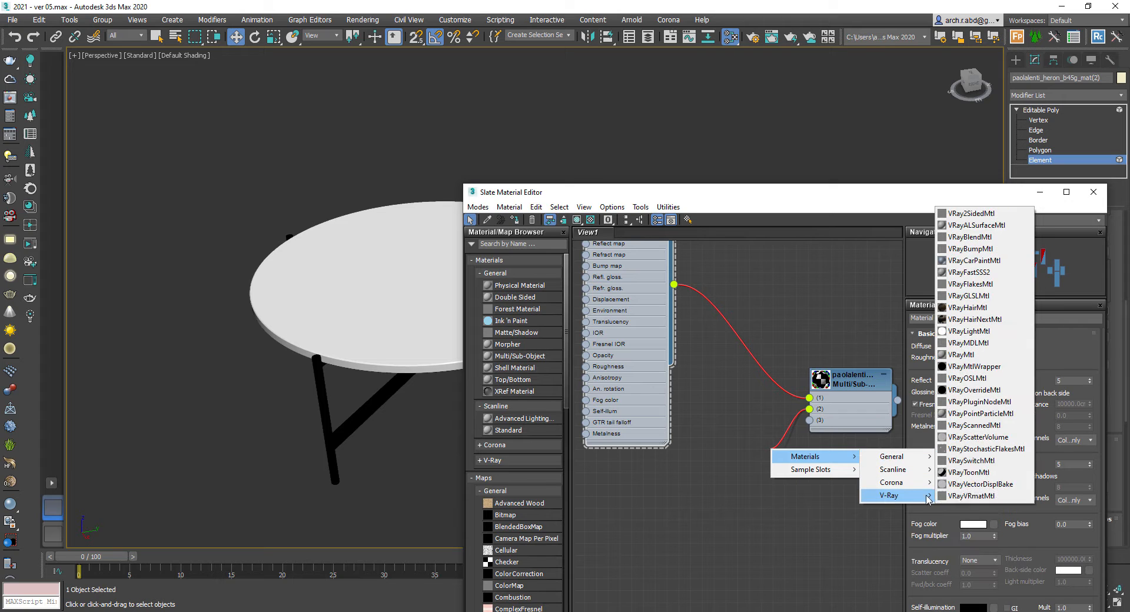
click(969, 356)
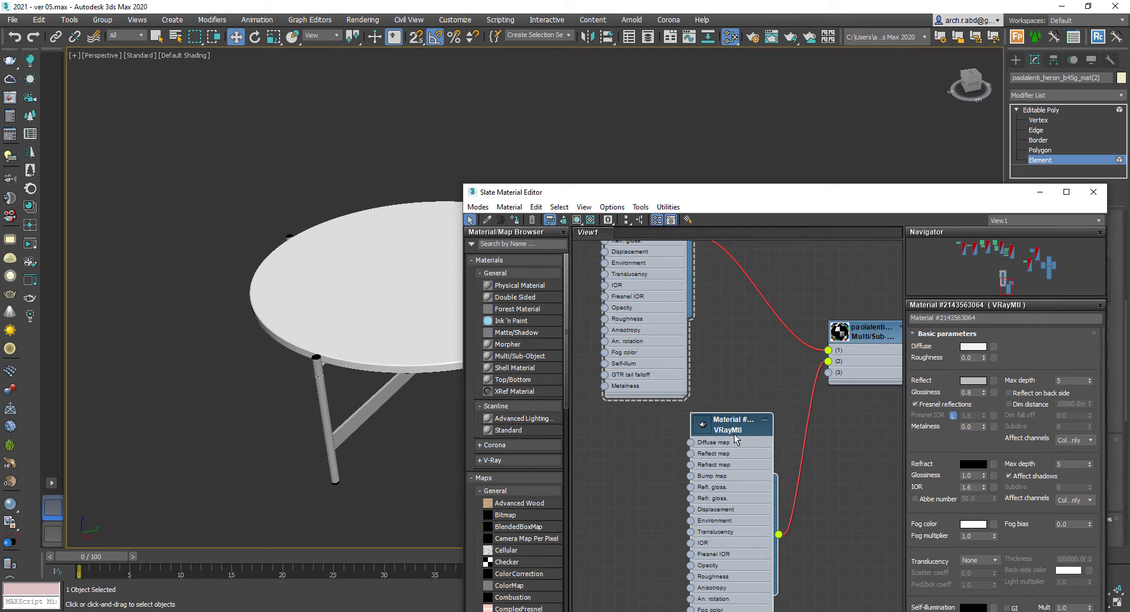
- Set the second VRayMtl's diffuse color to black
click(978, 349)
click(375, 134)
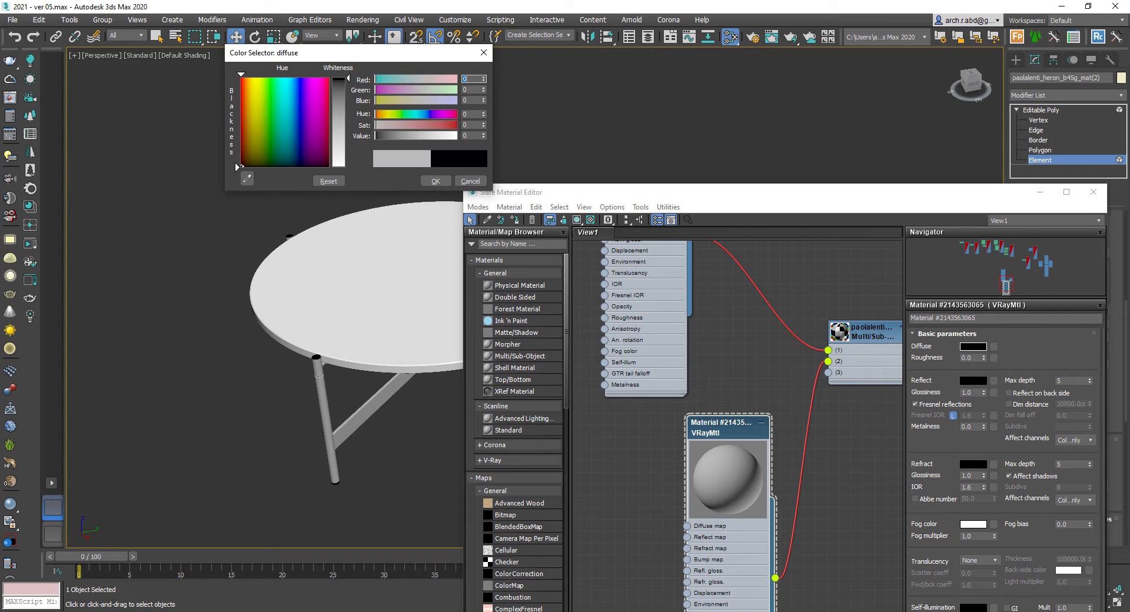
click(437, 182)
- Set the second VRayMtl's reflection color to a tan gold (160, 125, 51)
click(973, 381)
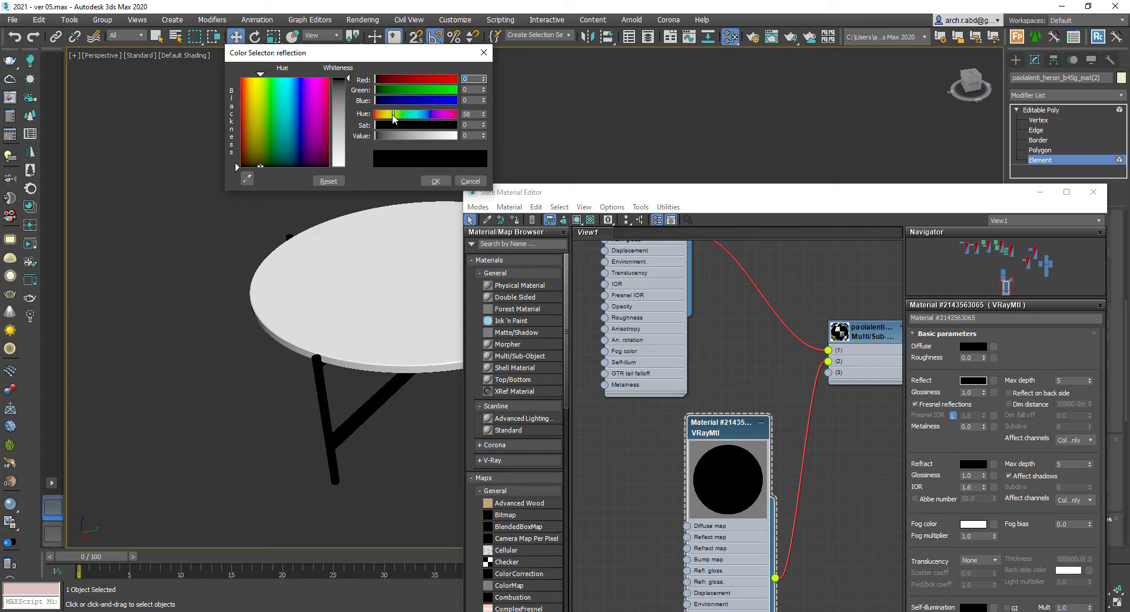
drag(393, 136, 419, 139)
drag(241, 121, 252, 126)
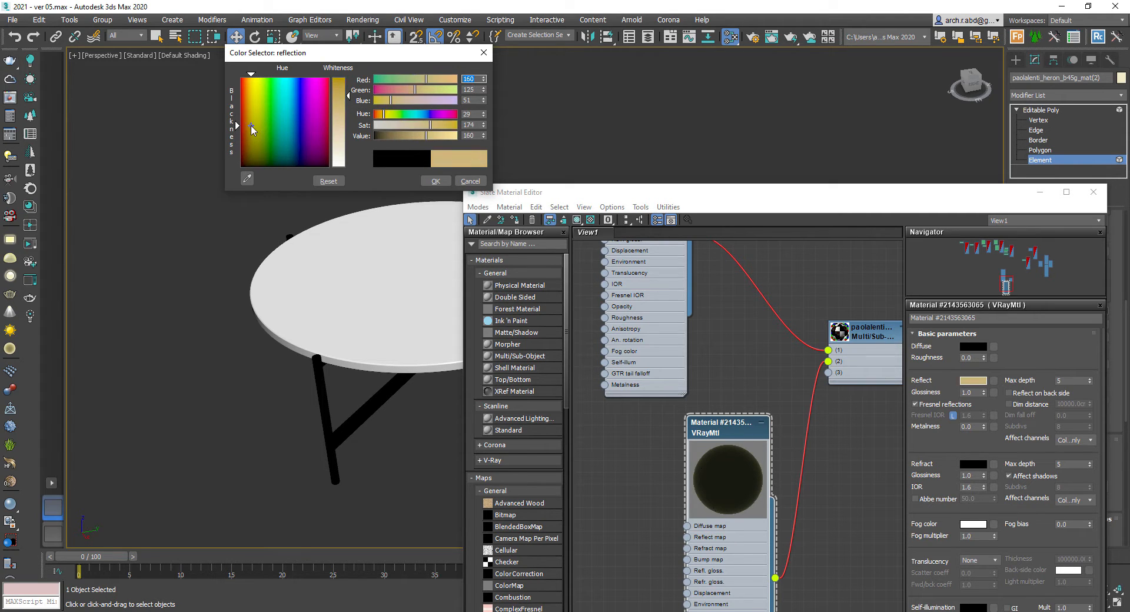
click(437, 182)
- Turn off Fresnel reflections and set the second VRayMtl's reflection glossiness to 0.6
click(591, 220)
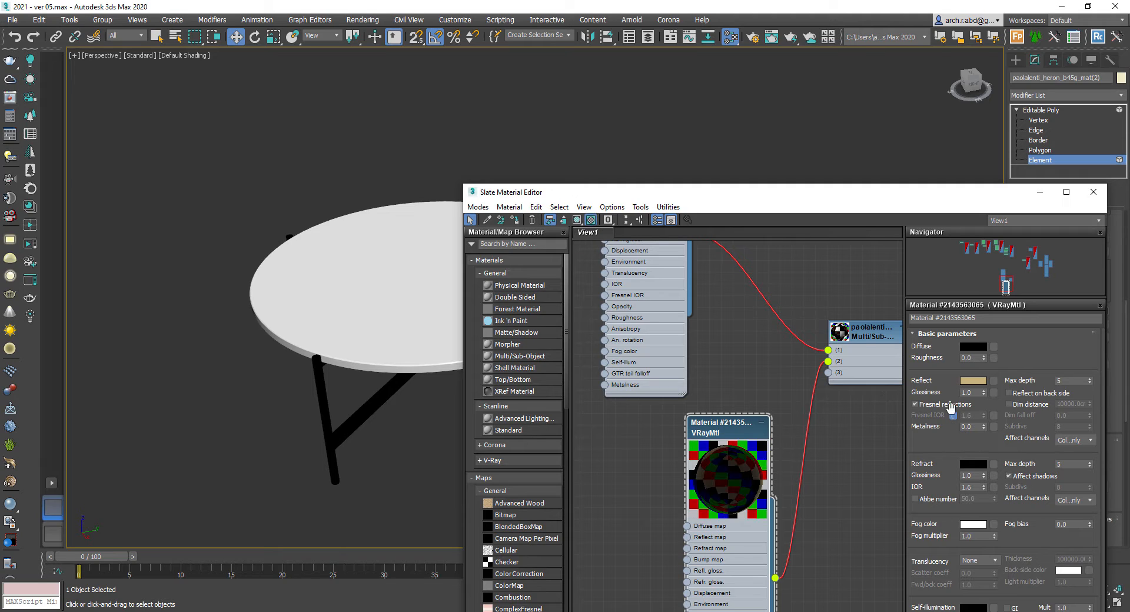
text(0.6)
key(Return)
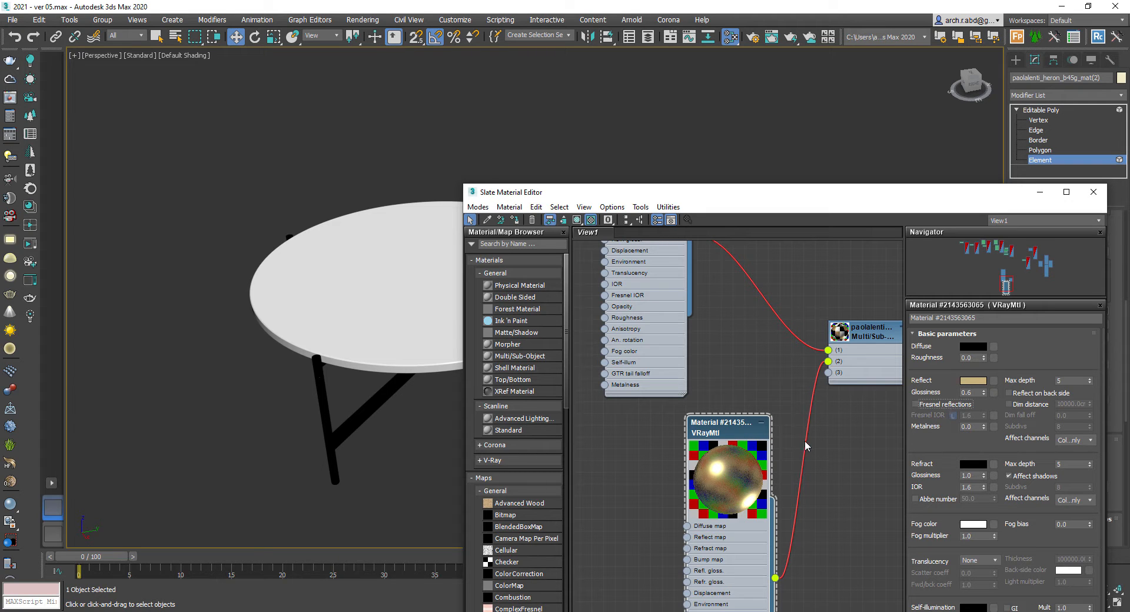
- Connect the second VRayMtl to slot 3 of the Multi/Sub-Object material as well and leave the editor
drag(801, 533, 829, 373)
click(759, 376)
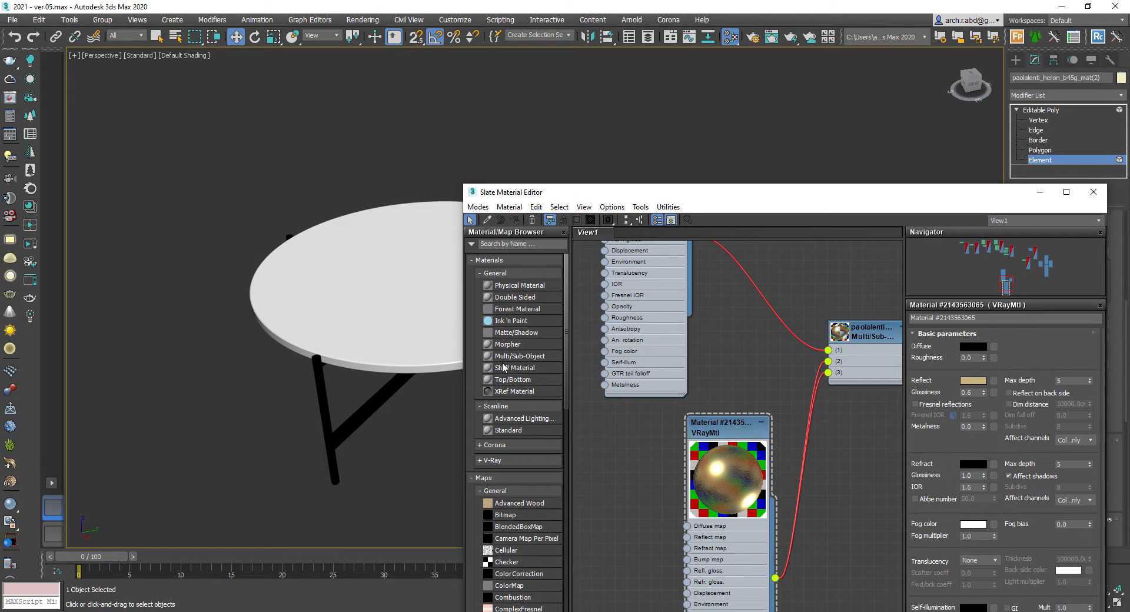
click(439, 324)
key(z)
click(453, 203)
click(1040, 192)
click(1059, 162)
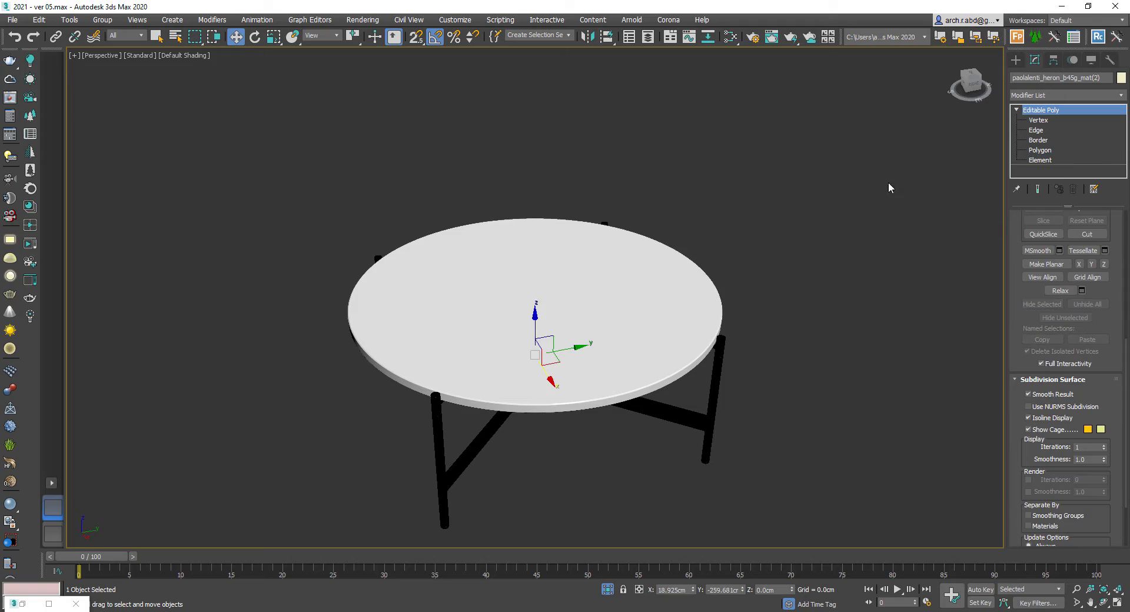
- Switch the viewport to the VRayCam002 camera view
right_click(792, 187)
click(816, 94)
key(c)
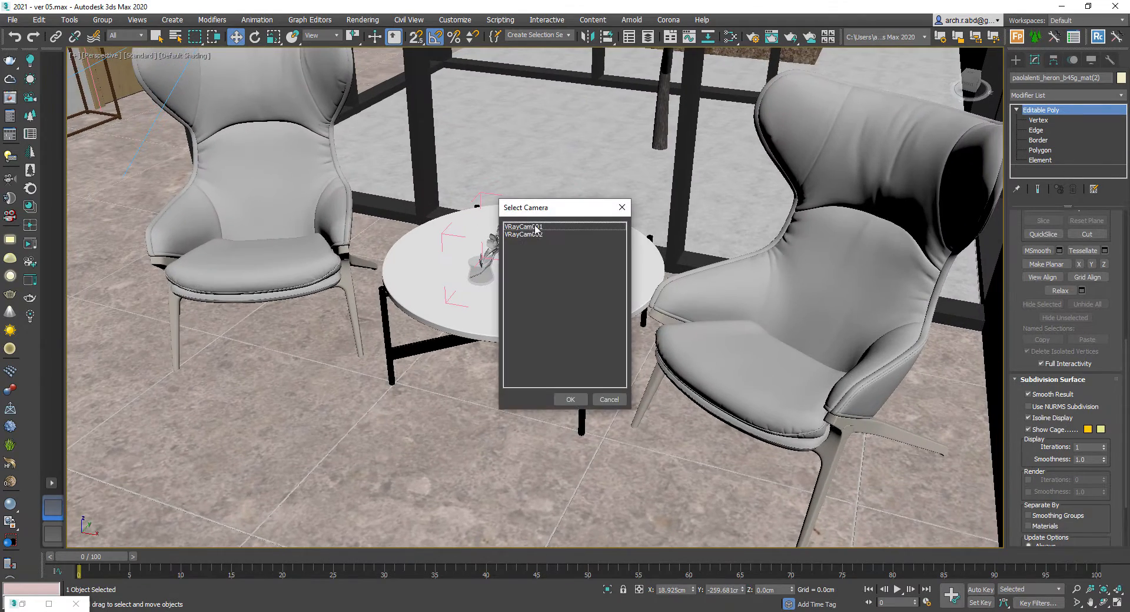
double_click(539, 231)
drag(1103, 79, 1001, 68)
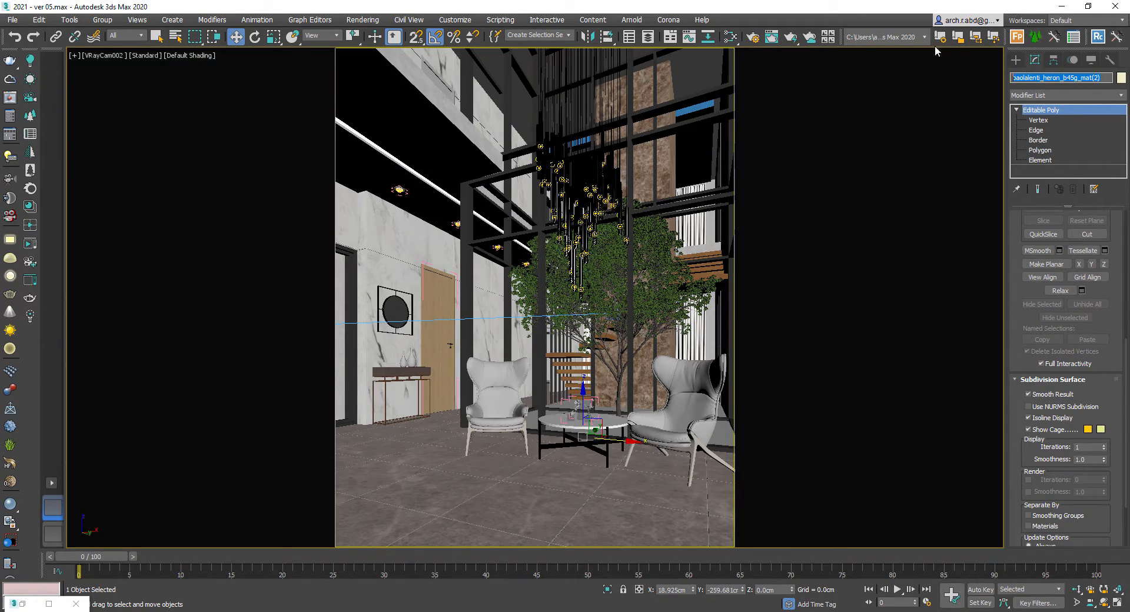
- Add the table object to the override material's exclude list in Render Setup
click(753, 38)
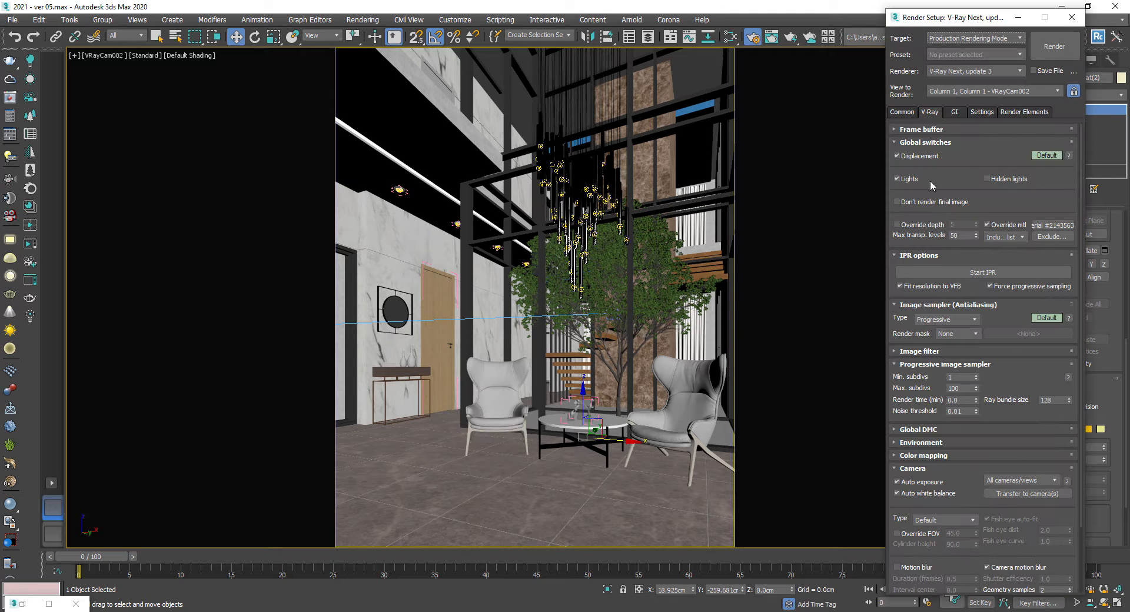
click(1052, 236)
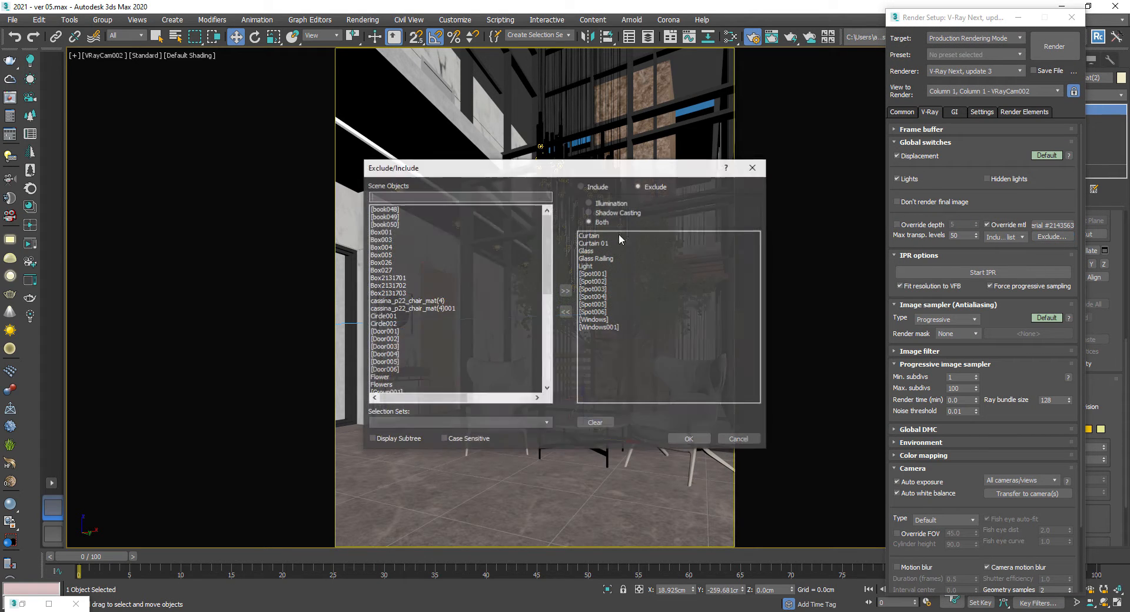
click(565, 290)
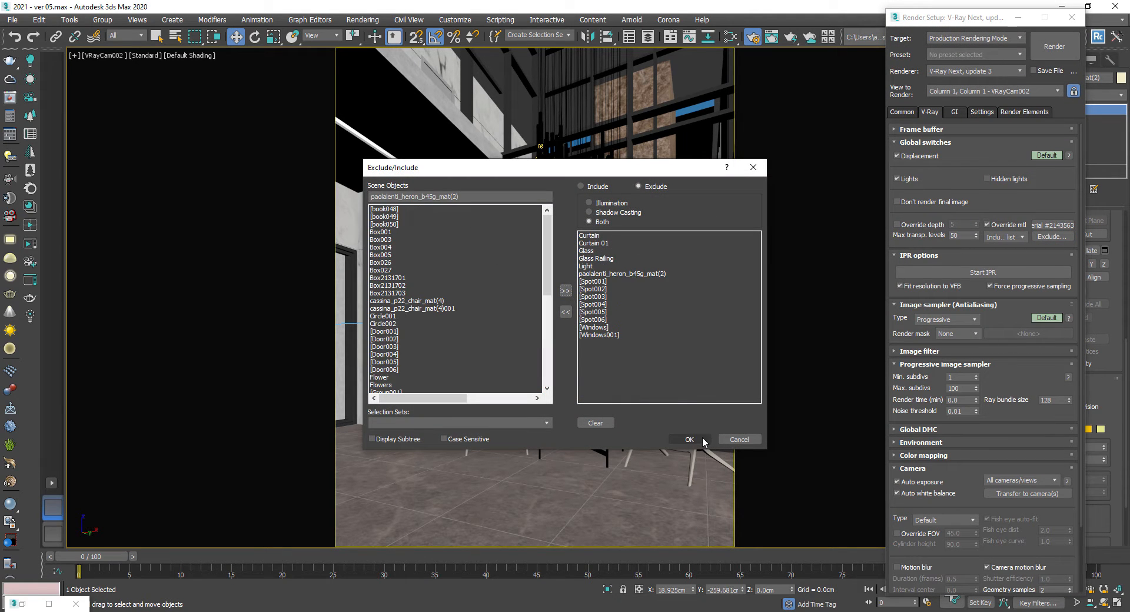
click(689, 440)
- Render the camera view with V-Ray and inspect the table area in the frame buffer
right_click(610, 400)
click(633, 558)
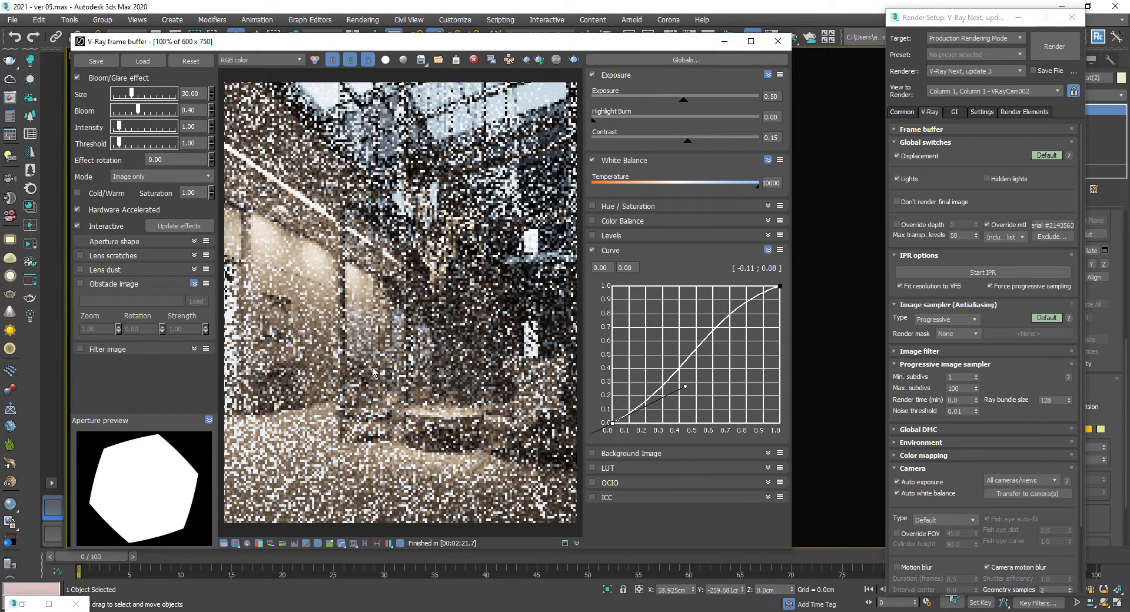
click(526, 60)
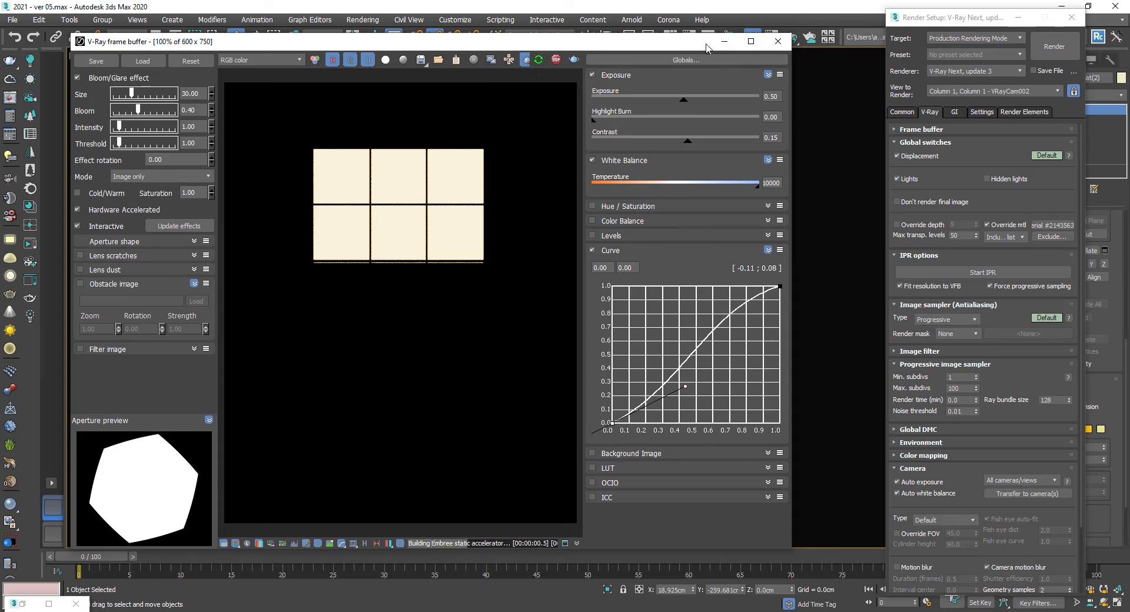
click(725, 41)
key(alt+w)
middle_click(711, 330)
key(c)
key(Return)
middle_click(399, 289)
key(t)
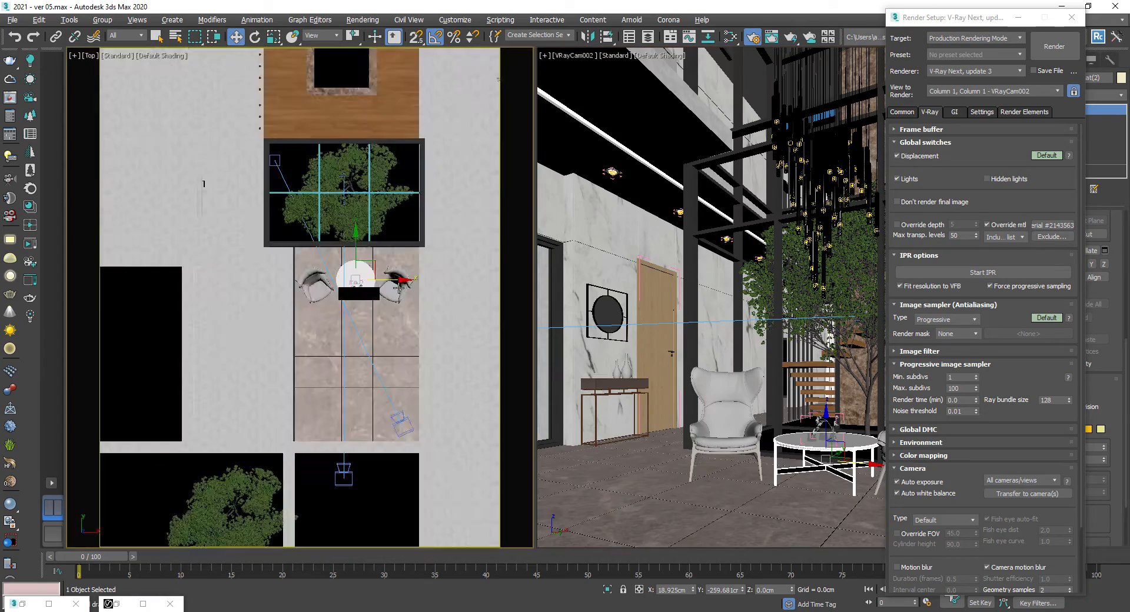
scroll(399, 289, up, 5)
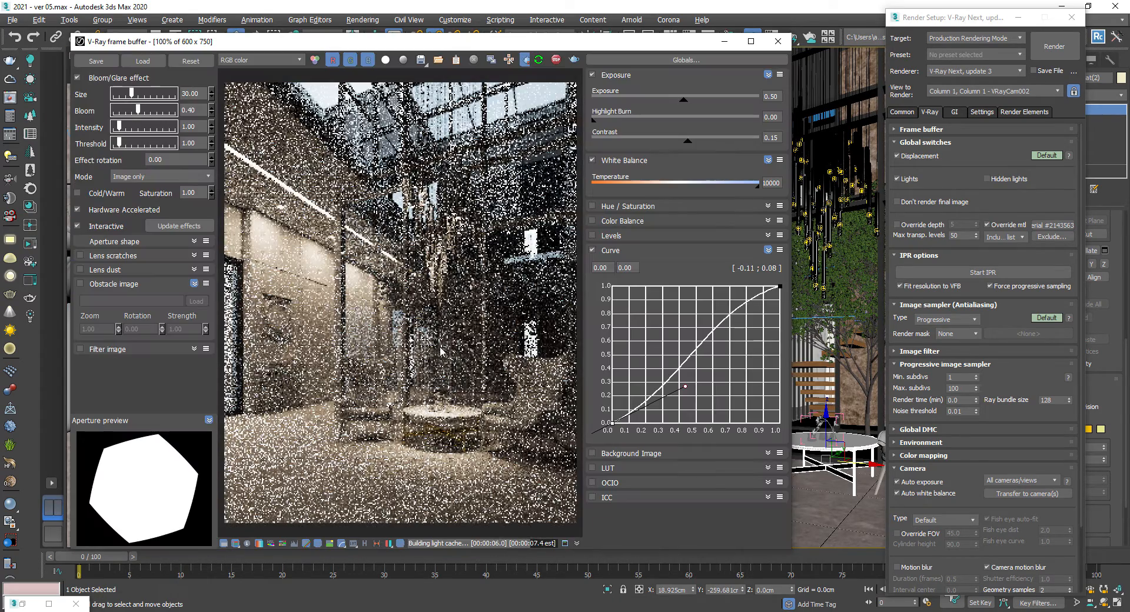
scroll(459, 452, up, 1)
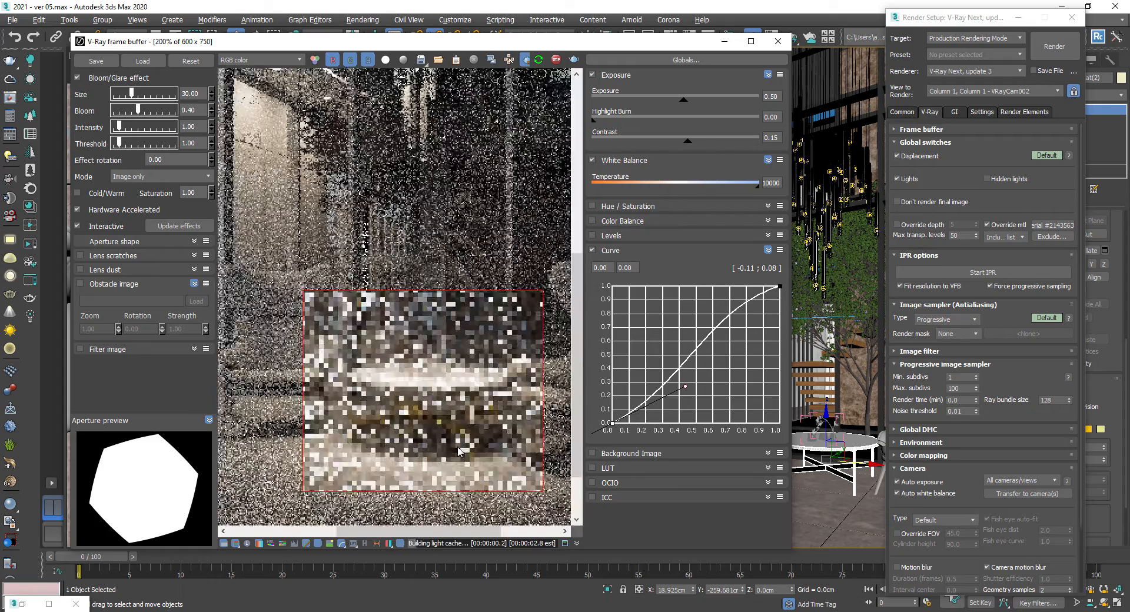
- Set the second VRayMtl's diffuse color to dark gray (69, 69, 69)
key(m)
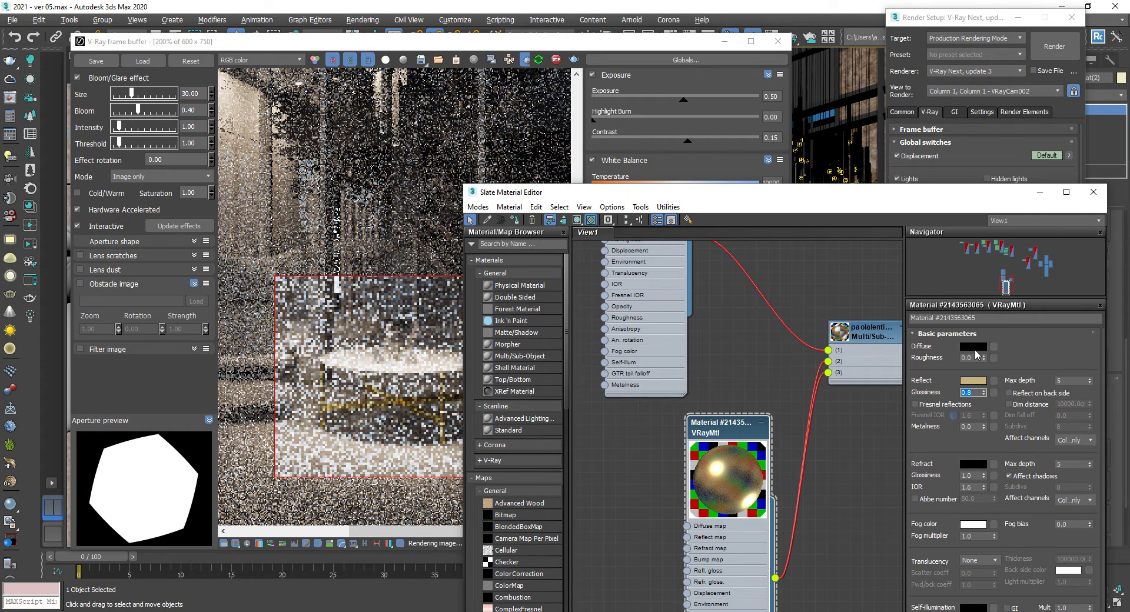
click(974, 348)
click(347, 101)
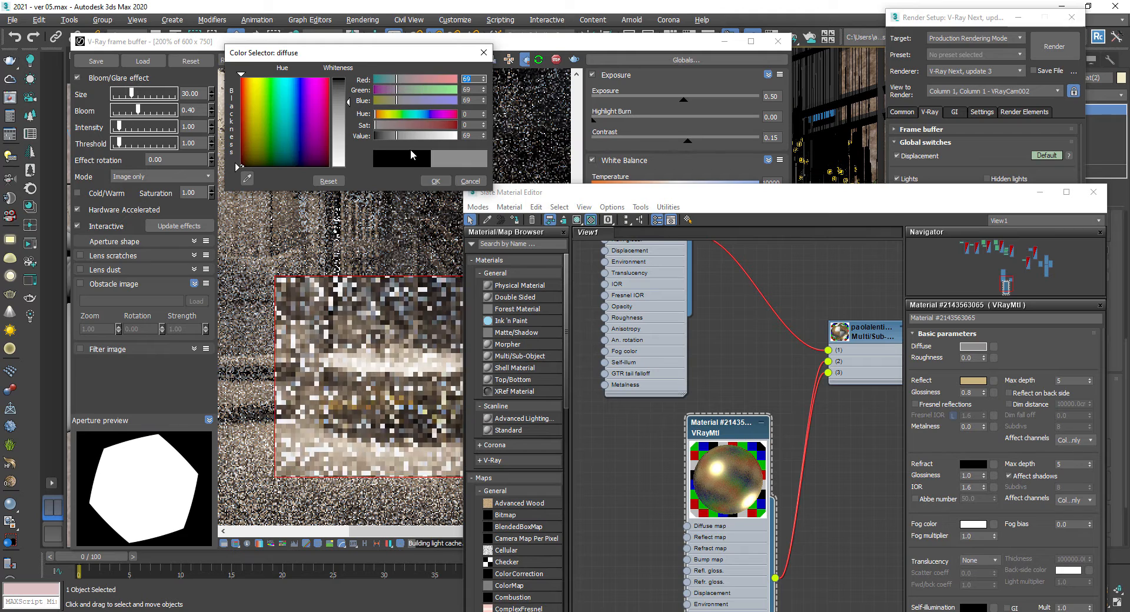
click(436, 182)
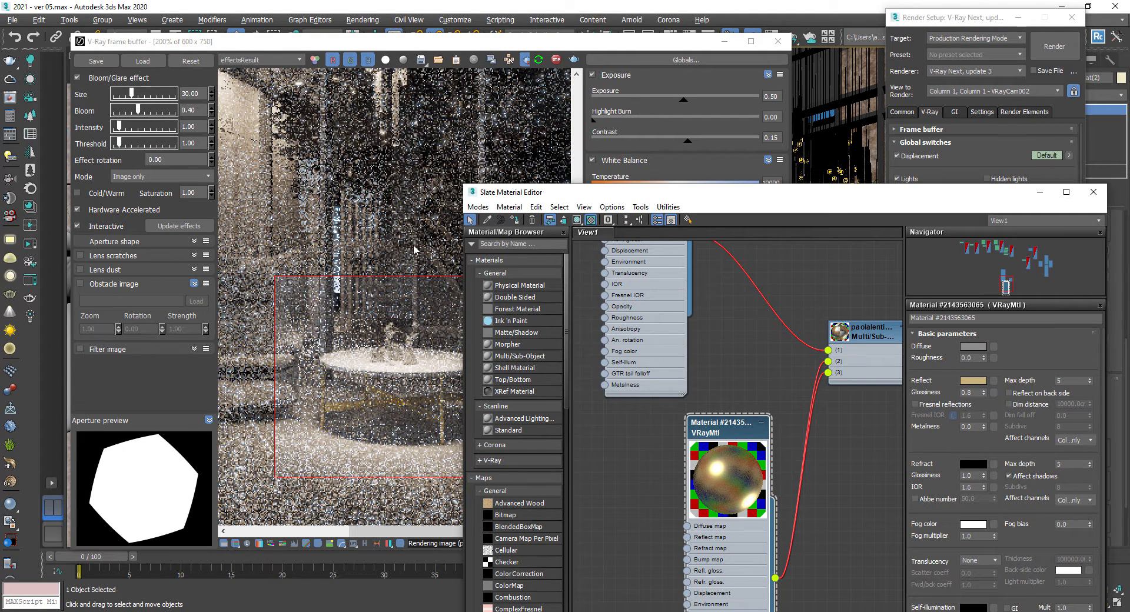
click(972, 351)
click(435, 182)
- Re-render the camera view to check the table's materials
drag(563, 192, 662, 148)
click(500, 206)
scroll(500, 206, down, 1)
click(556, 60)
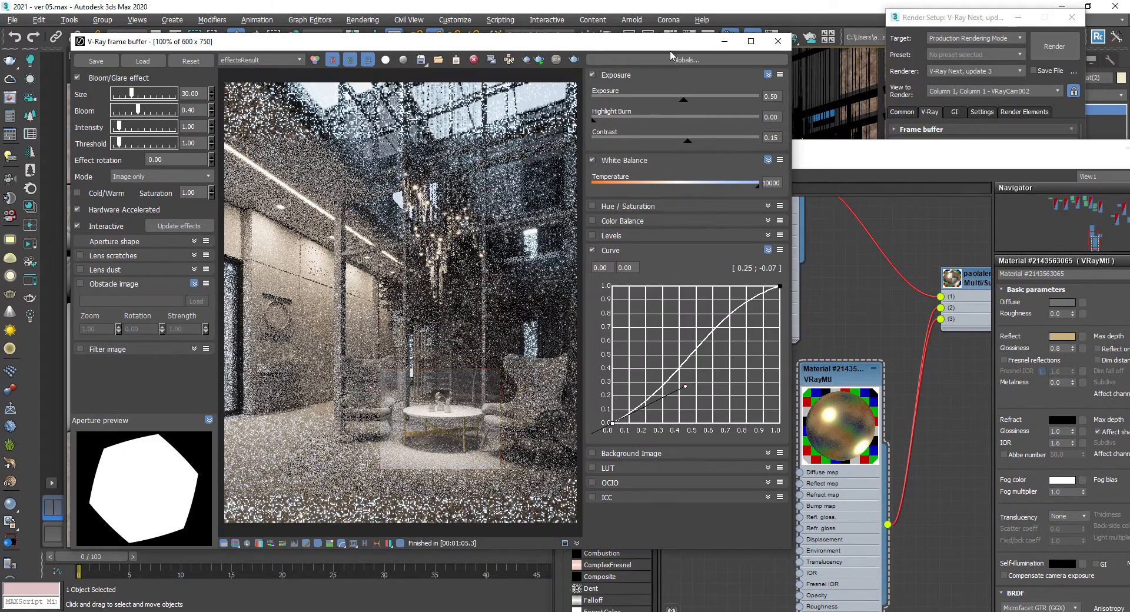
click(725, 41)
- Select one of the armchairs and isolate it in the perspective viewport
key(m)
key(F3)
scroll(452, 387, down, 3)
click(448, 386)
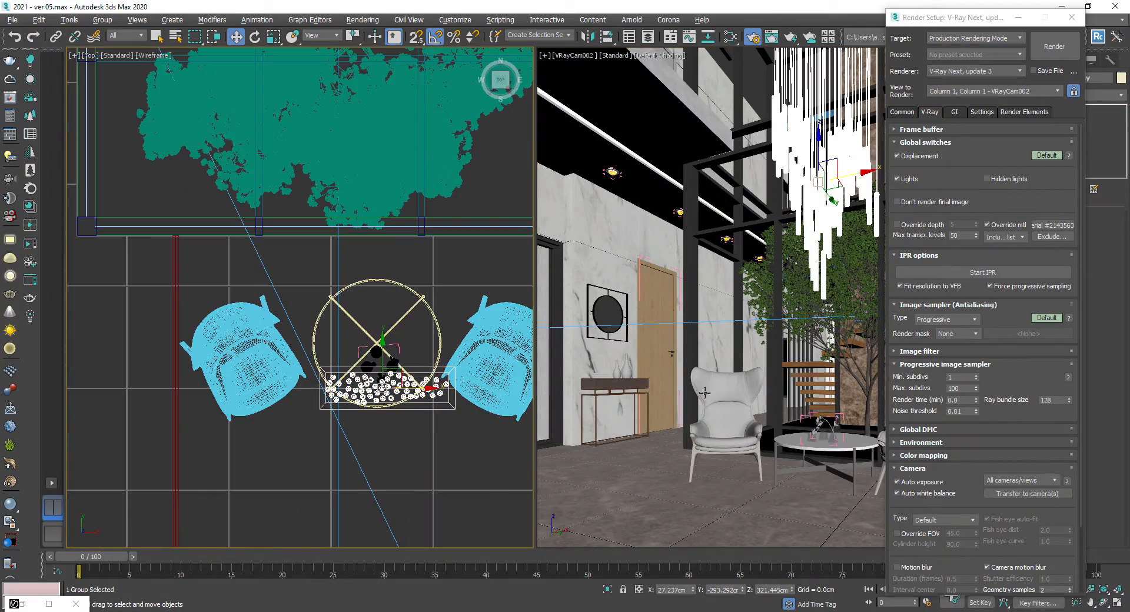
click(704, 392)
key(alt+q)
key(p)
key(z)
key(c)
key(Return)
middle_click(359, 303)
key(z)
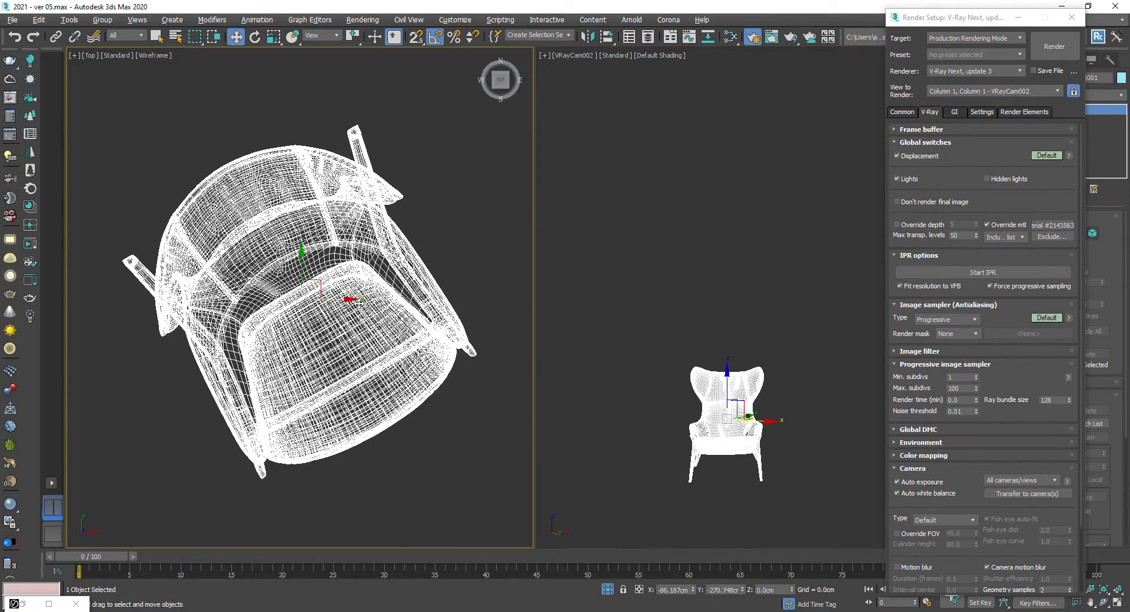
click(468, 276)
key(alt+w)
scroll(471, 275, down, 5)
key(F3)
mouse_move(471, 275)
alt+middle_down()
mouse_move(515, 379)
mouse_move(537, 336)
alt+middle_up()
key(p)
key(m)
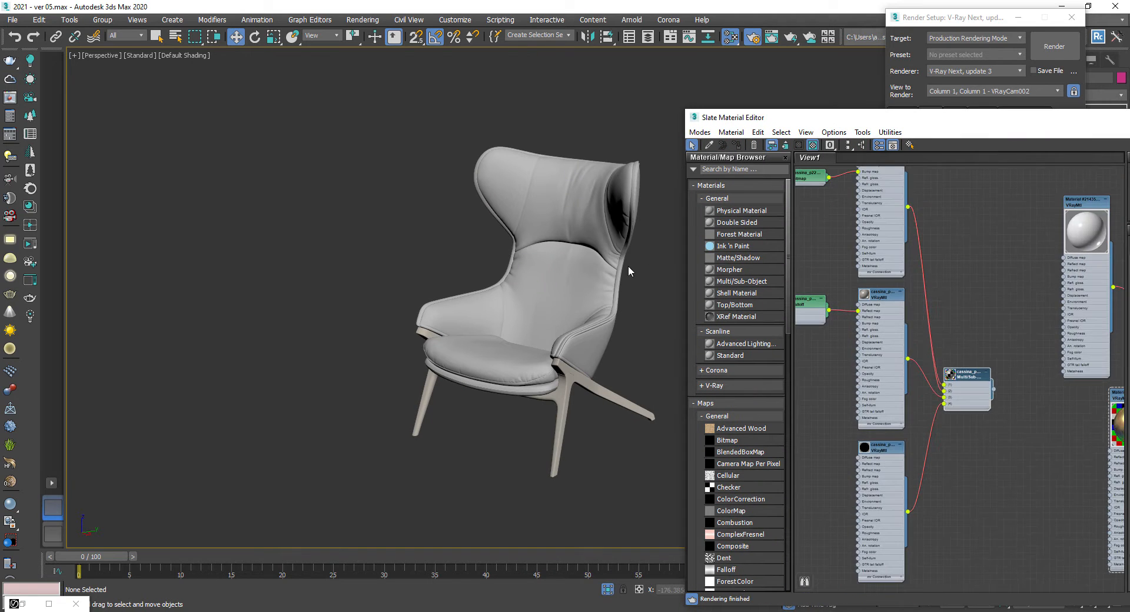
- Select the armchair's faces with material ID 2 in element mode
click(595, 276)
click(1035, 103)
click(1072, 17)
drag(995, 117, 537, 129)
click(802, 129)
key(5)
click(561, 243)
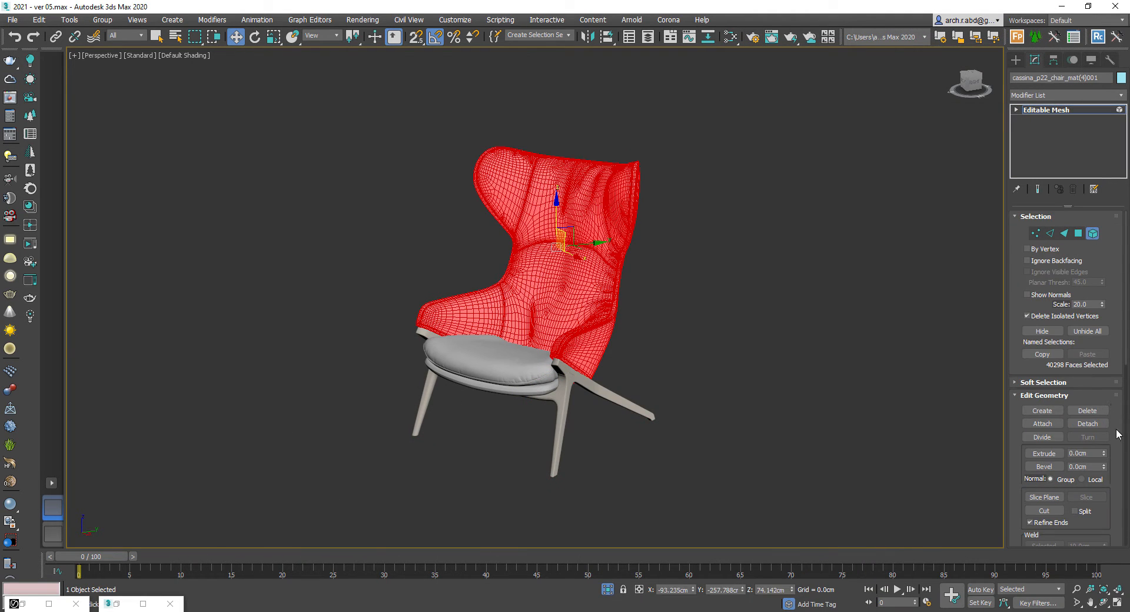
scroll(1119, 434, down, 5)
click(1044, 505)
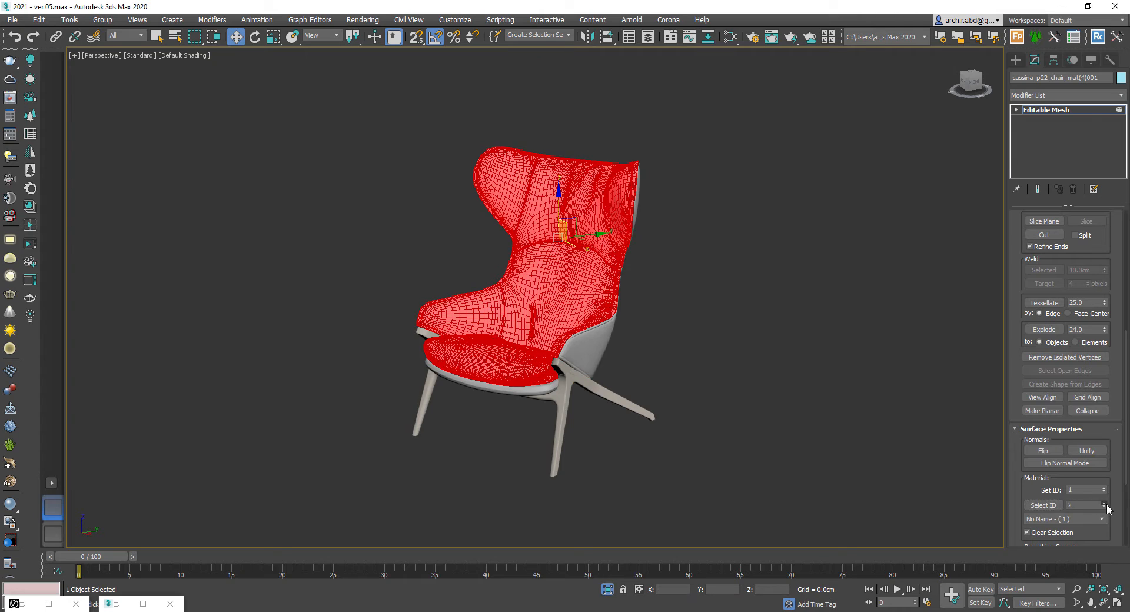
click(1045, 505)
scroll(619, 374, up, 4)
alt+middle_drag(619, 373, 539, 394)
- Select the armchair's faces by material IDs 3 and 4
click(1105, 503)
click(1046, 503)
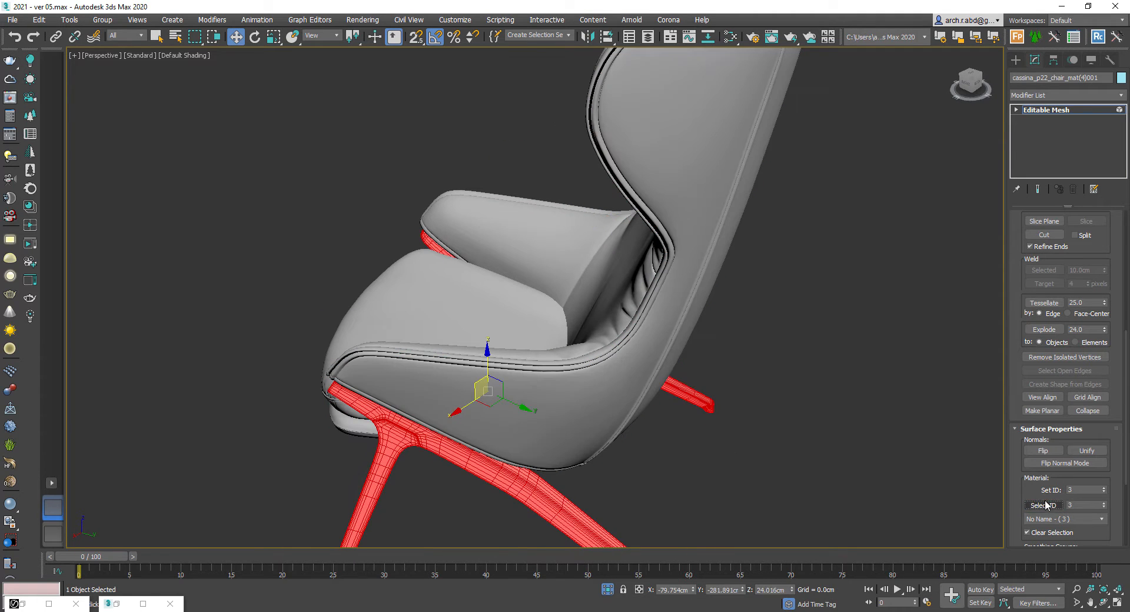
click(1105, 503)
click(1031, 505)
click(1037, 505)
alt+middle_drag(618, 389, 728, 404)
scroll(730, 405, down, 2)
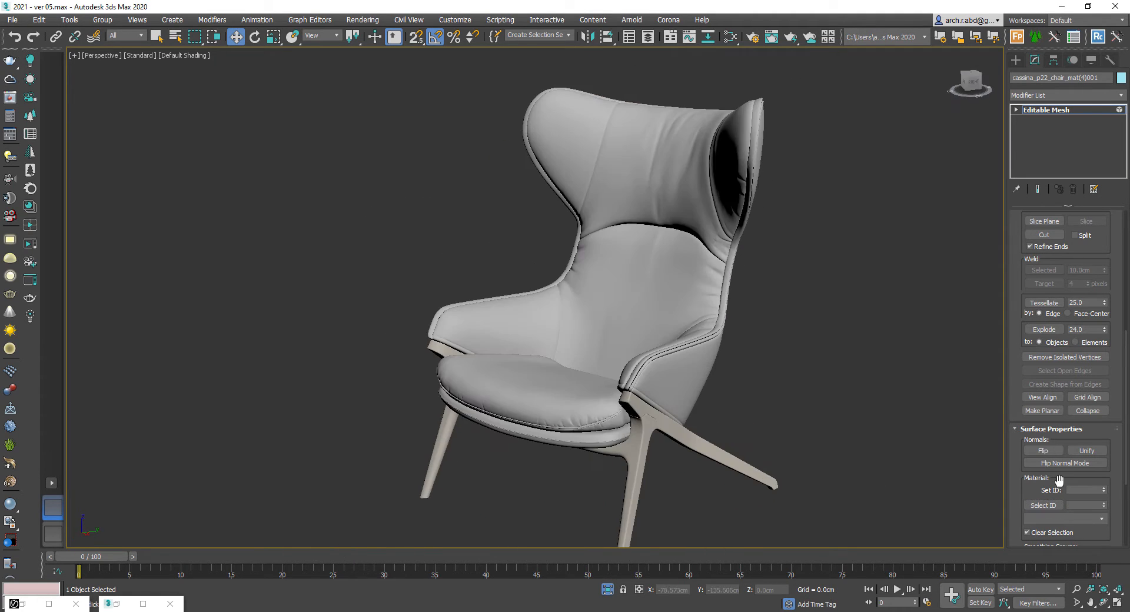
scroll(772, 360, down, 1)
- Examine the armchair's Multi/Sub-Object material nodes in the Slate Material Editor
key(m)
scroll(465, 265, up, 2)
middle_drag(434, 242, 564, 346)
drag(542, 133, 701, 63)
scroll(589, 275, down, 1)
middle_drag(586, 276, 583, 210)
scroll(737, 394, up, 1)
middle_drag(736, 394, 703, 358)
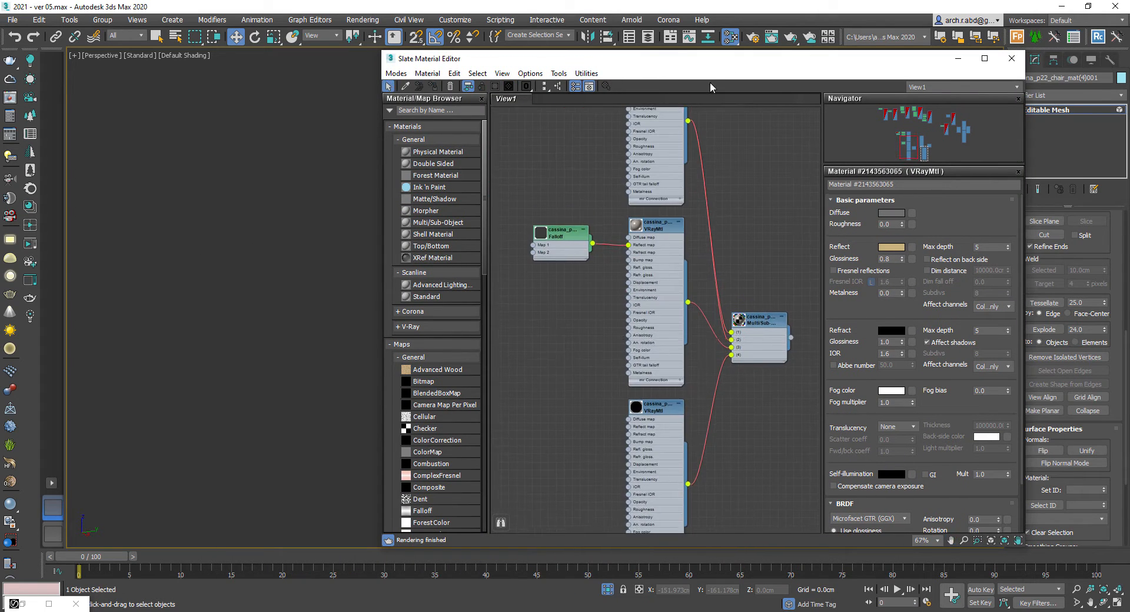
drag(711, 60, 199, 113)
click(654, 436)
middle_drag(588, 393, 636, 380)
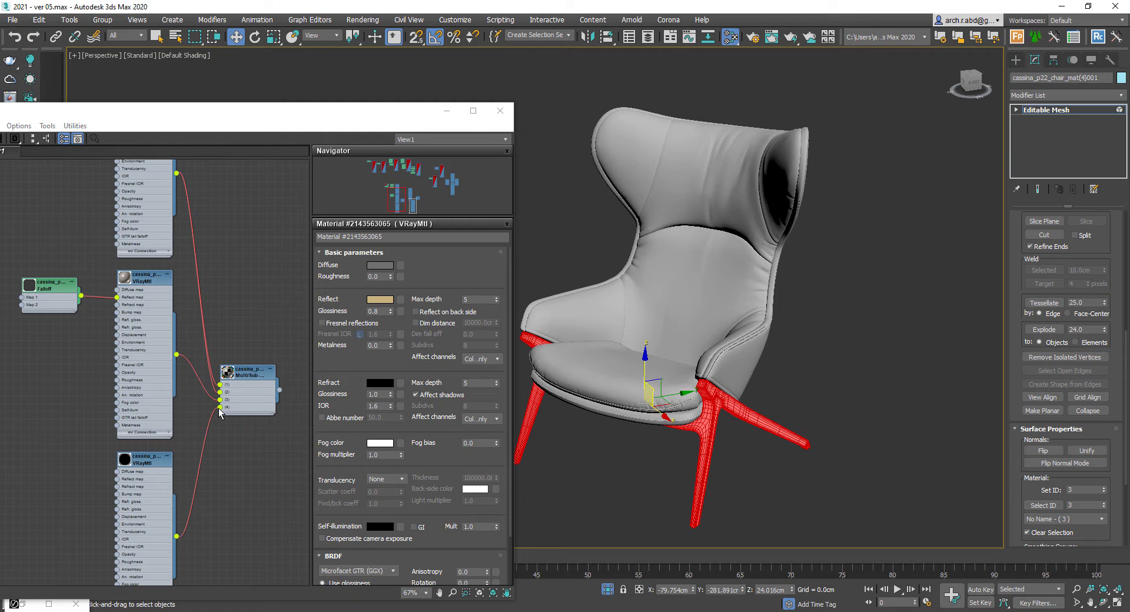
- Delete the armchair's first and third sub-material nodes, keeping the VRayMtl with the Falloff map
drag(220, 408, 207, 389)
click(784, 310)
middle_drag(783, 311, 826, 302)
scroll(208, 233, down, 1)
middle_drag(208, 234, 267, 363)
drag(267, 363, 73, 224)
key(Delete)
drag(259, 459, 131, 535)
key(Delete)
- Duplicate the VRayMtl with its Falloff map and connect the copy to the Multi/Sub-Object material
click(206, 345)
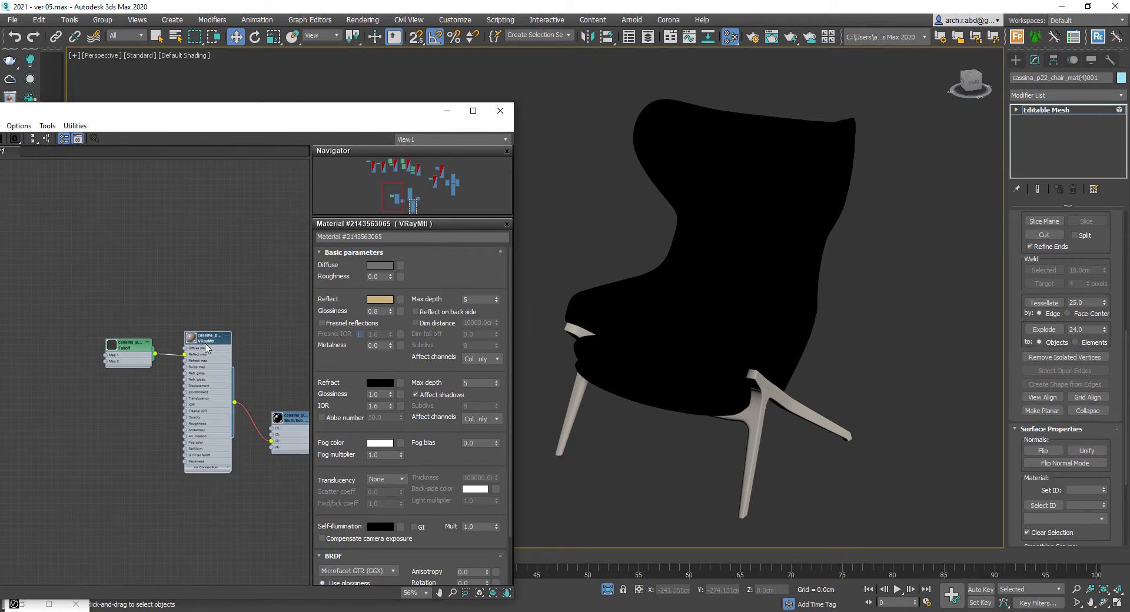
drag(206, 344, 179, 437)
right_click(247, 337)
mouse_move(284, 343)
mouse_move(384, 385)
click(476, 243)
drag(250, 337, 188, 229)
drag(214, 294, 272, 428)
drag(165, 242, 106, 235)
mouse_move(182, 250)
click(259, 240)
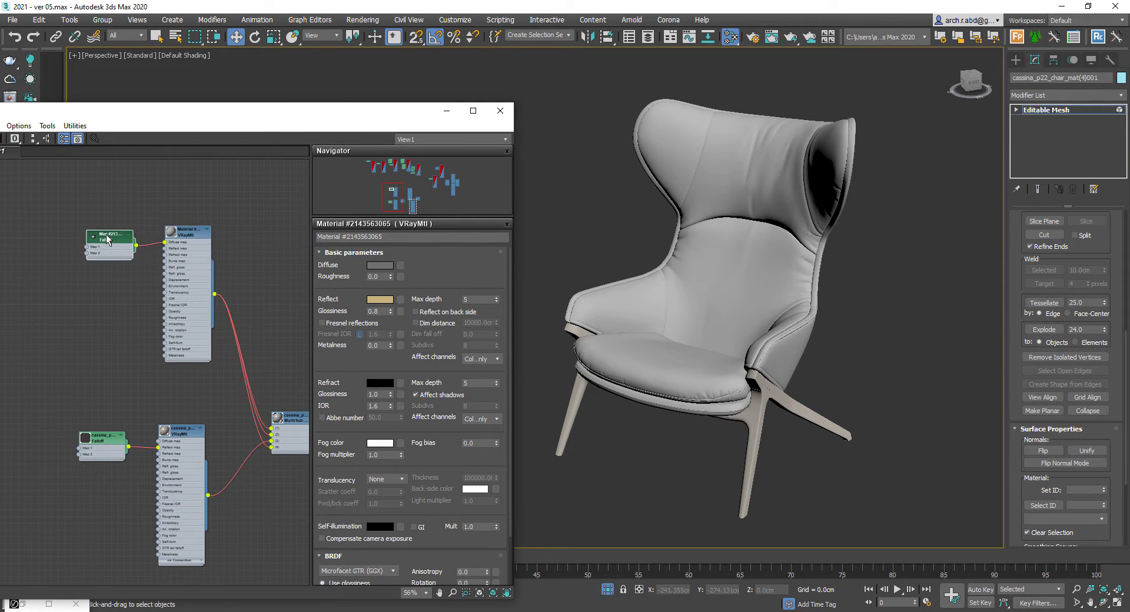
- Open the new Falloff map and bend its mix curve using a Bezier-Corner point
double_click(91, 239)
scroll(98, 238, up, 3)
middle_drag(97, 238, 140, 243)
double_click(155, 246)
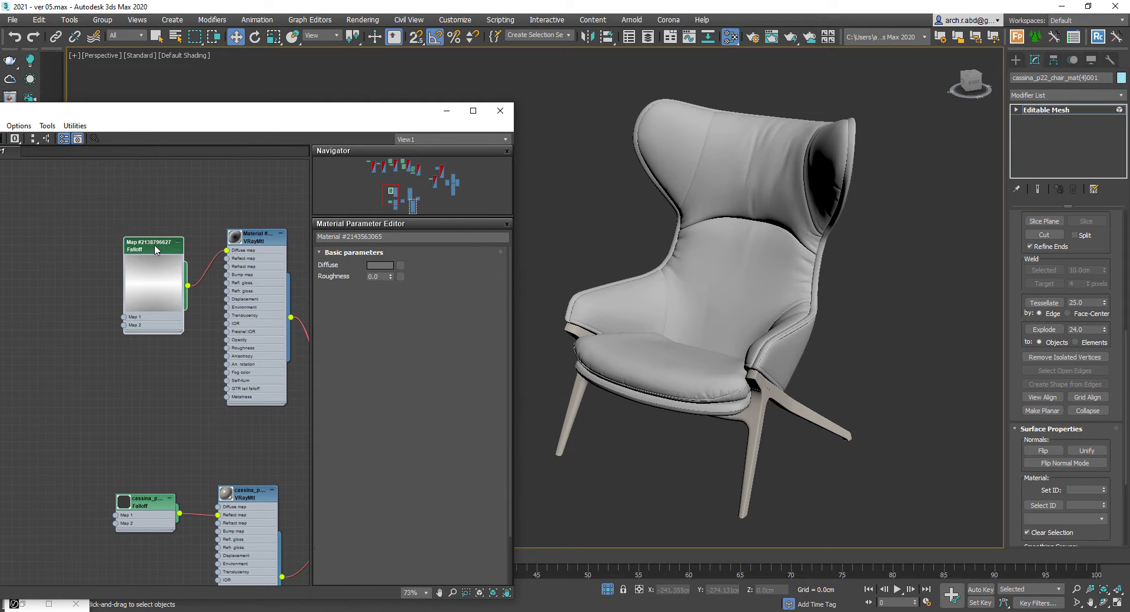
right_click(343, 540)
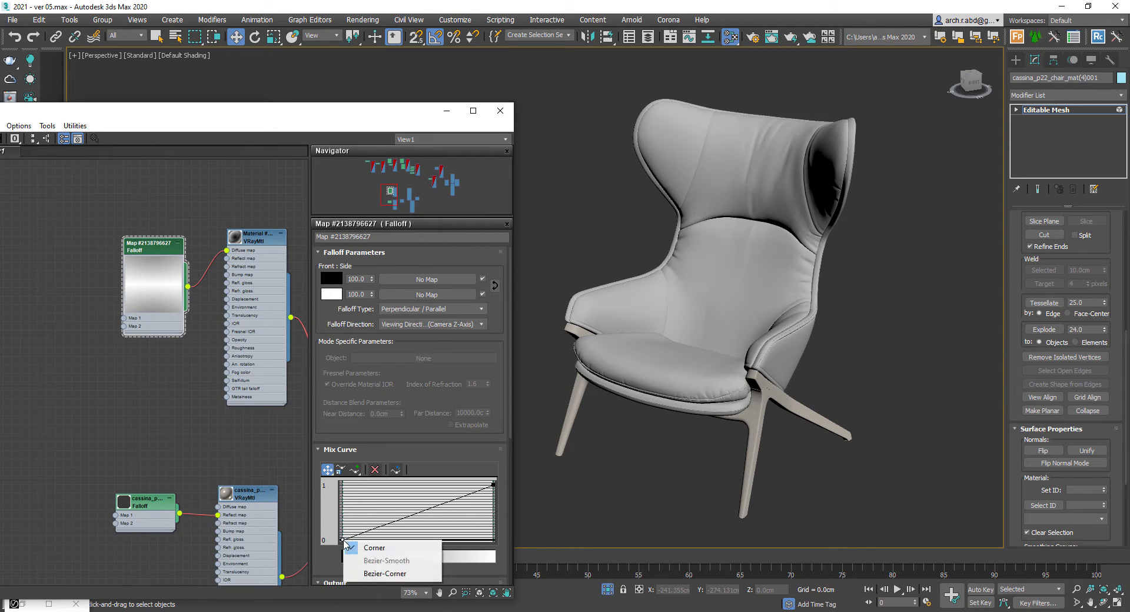
click(366, 574)
drag(383, 527, 440, 538)
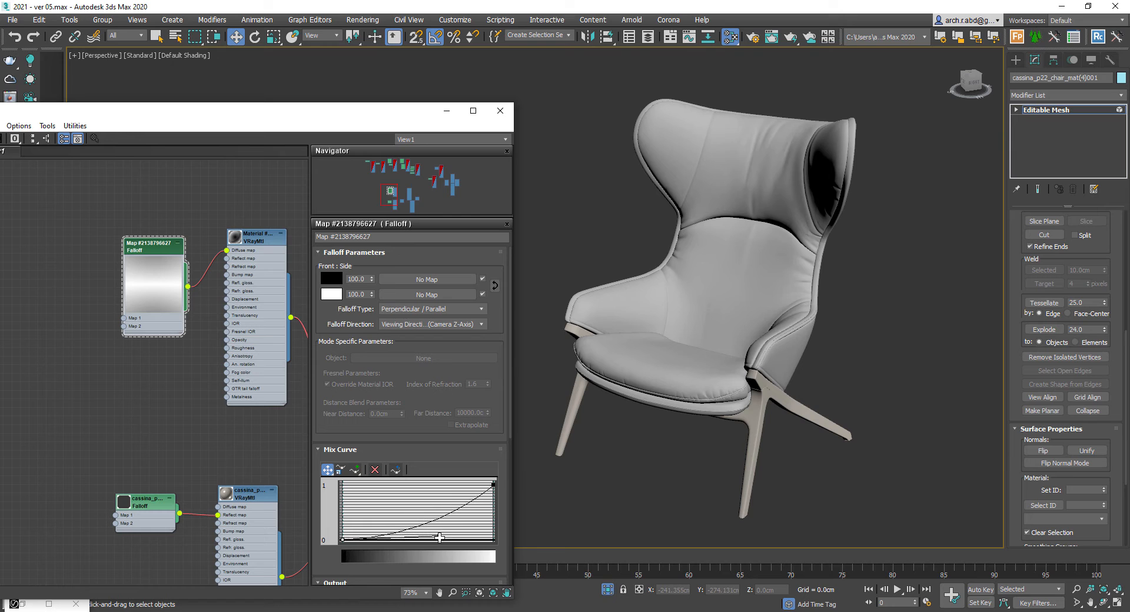
mouse_move(56, 112)
mouse_down()
mouse_move(74, 112)
mouse_move(63, 110)
mouse_up()
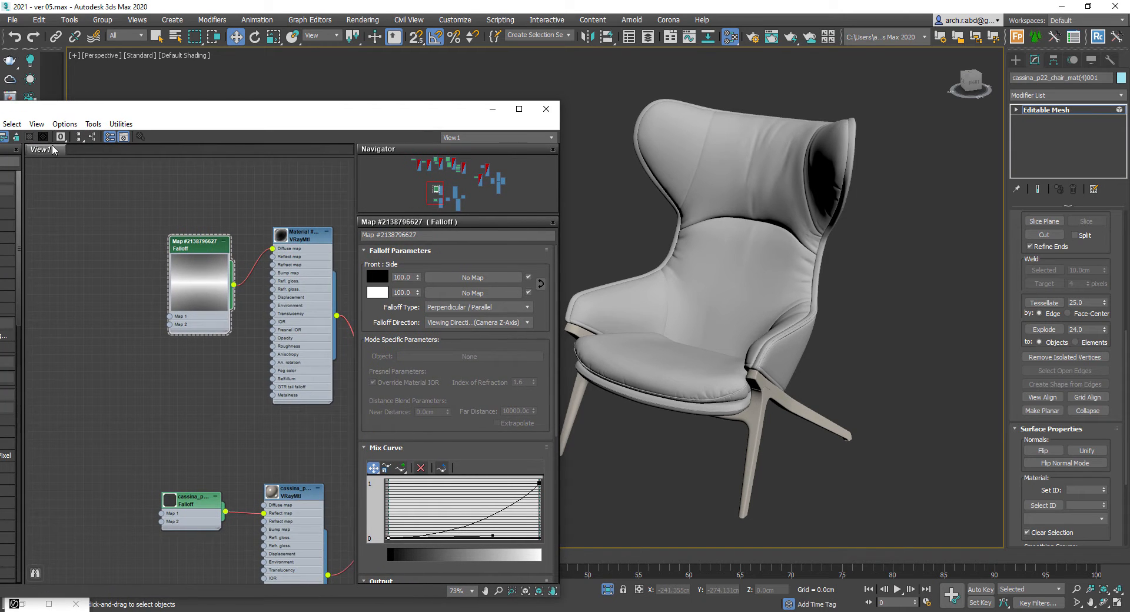
- Show the chair's VRayMtl shaded in the viewport and set the Falloff's side amount to 80
click(294, 238)
click(30, 137)
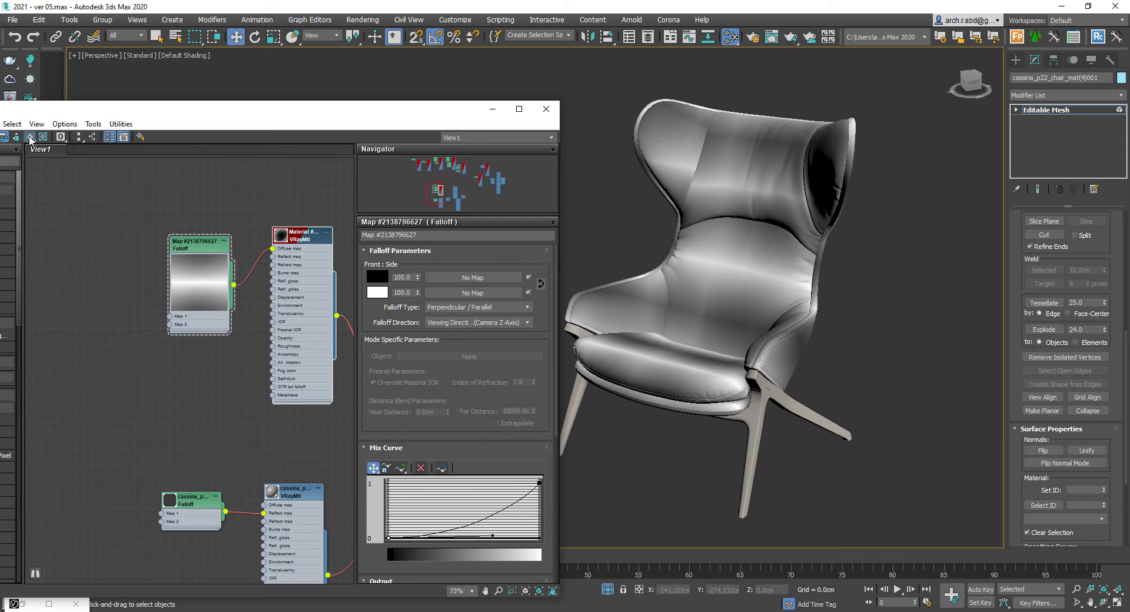
click(130, 241)
scroll(130, 238, up, 2)
click(199, 248)
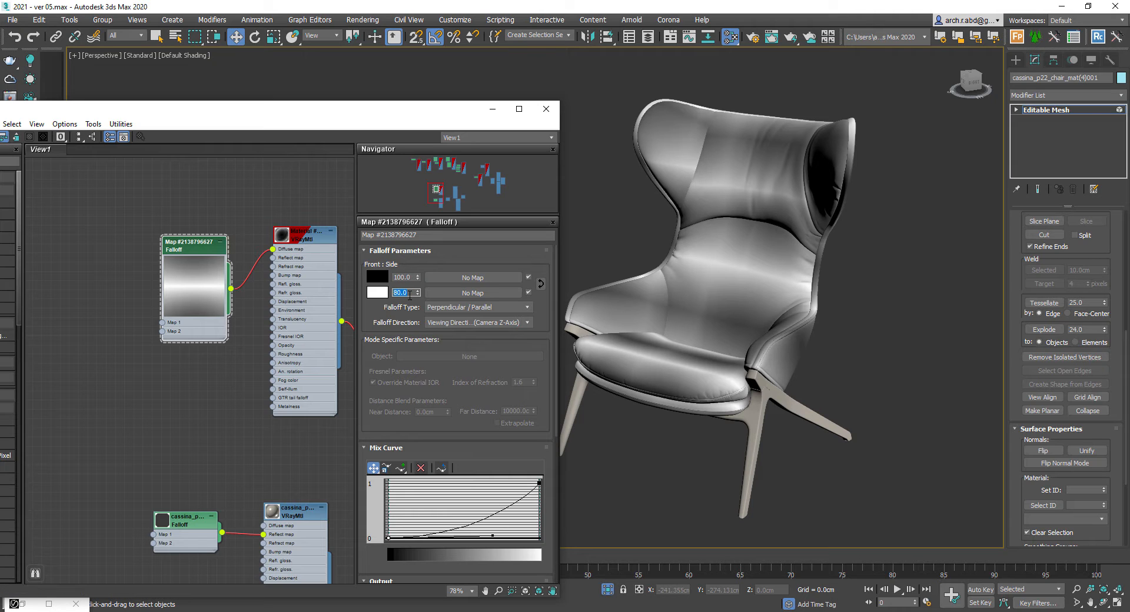
- Load the FabricUpholsteryRivetPlainWeave001 colour bitmap from its REGULAR folder into the Falloff's first map slot
drag(162, 325, 149, 323)
mouse_move(176, 328)
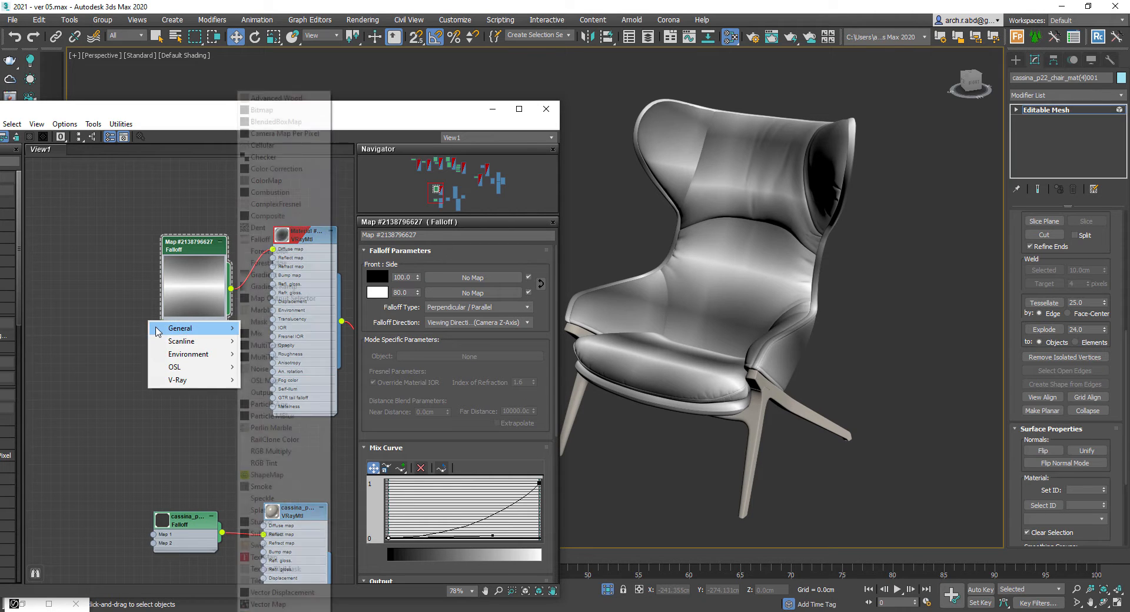
click(284, 121)
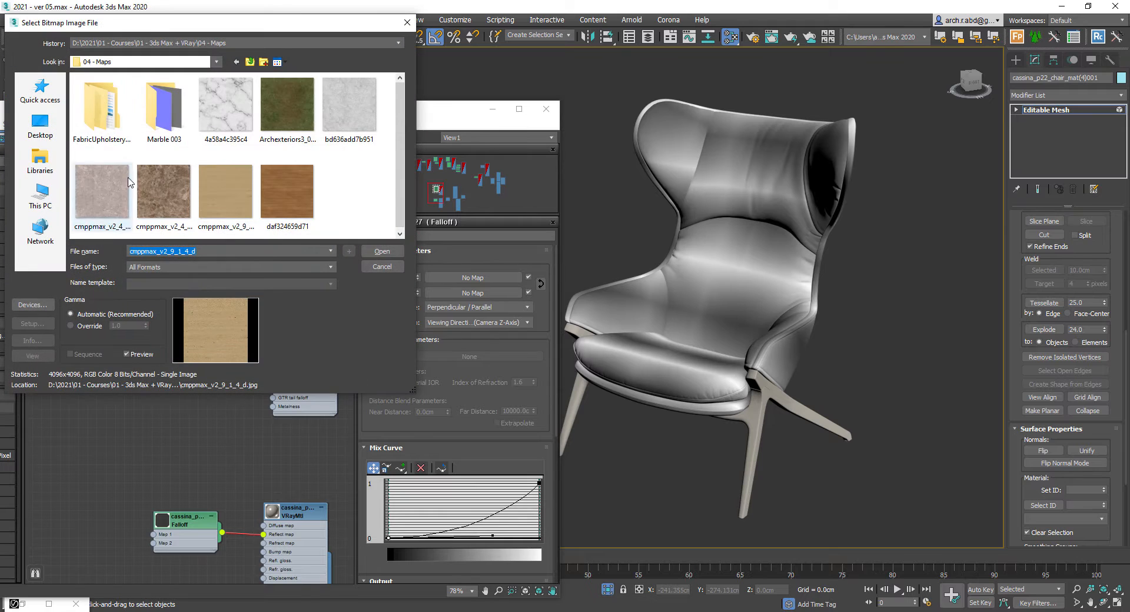
double_click(102, 112)
click(122, 104)
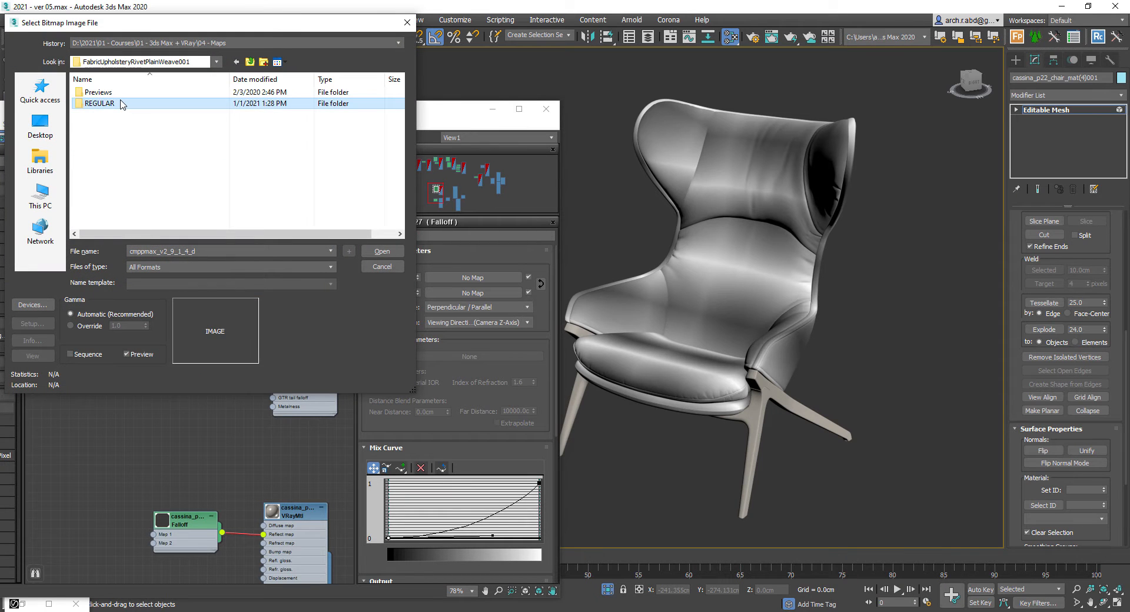
double_click(122, 103)
double_click(121, 94)
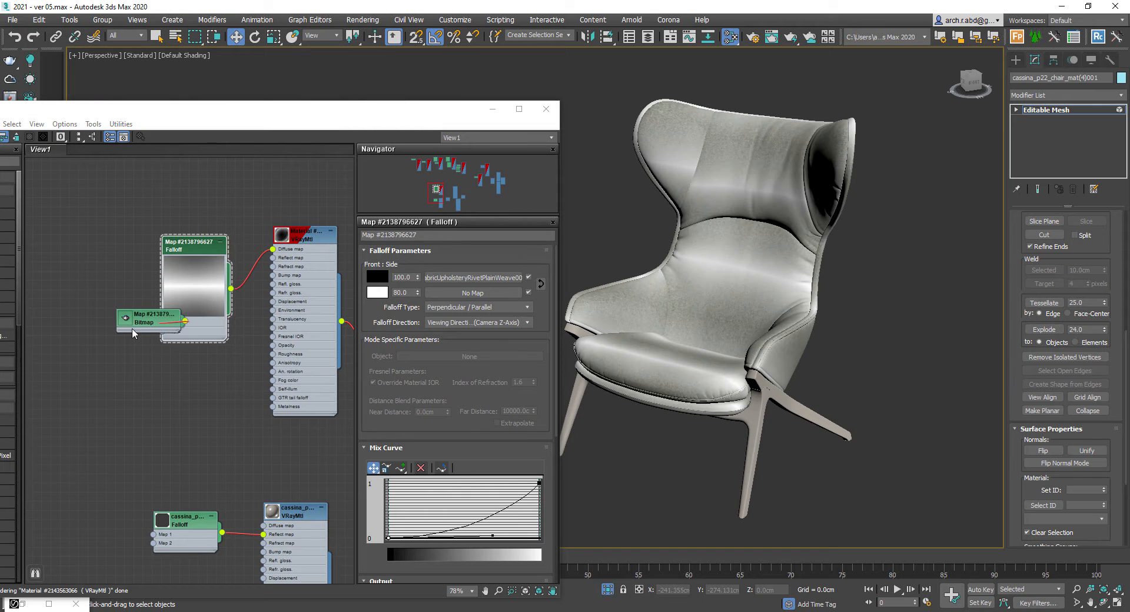
- Set the Falloff type to Fresnel with a front amount of 80
drag(151, 321, 92, 286)
scroll(330, 247, up, 2)
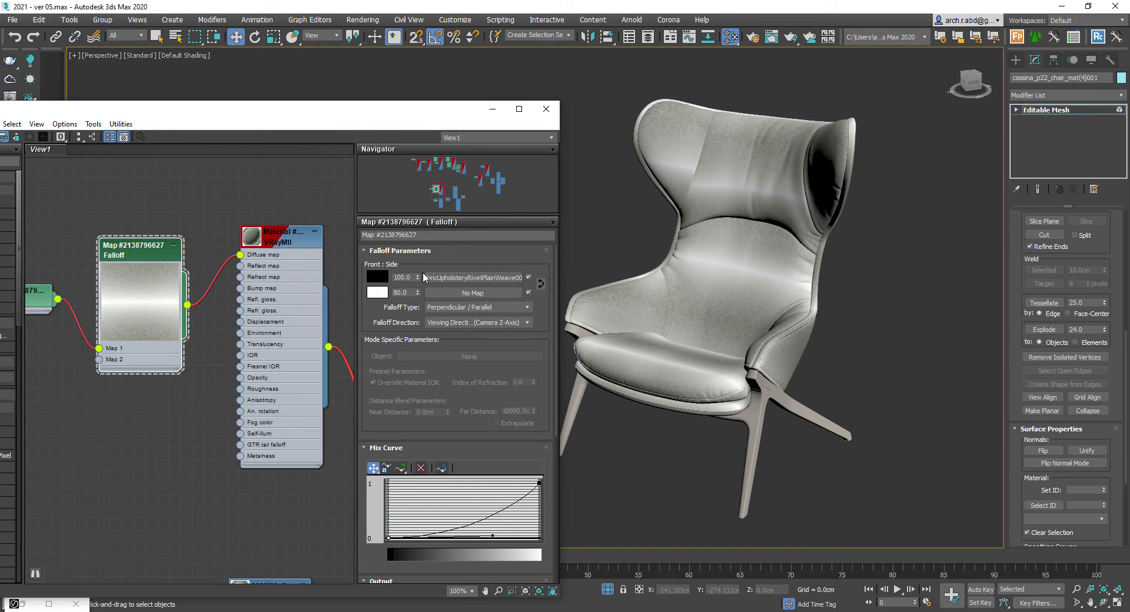
click(494, 306)
click(495, 306)
scroll(495, 306, up, 1)
scroll(495, 306, down, 2)
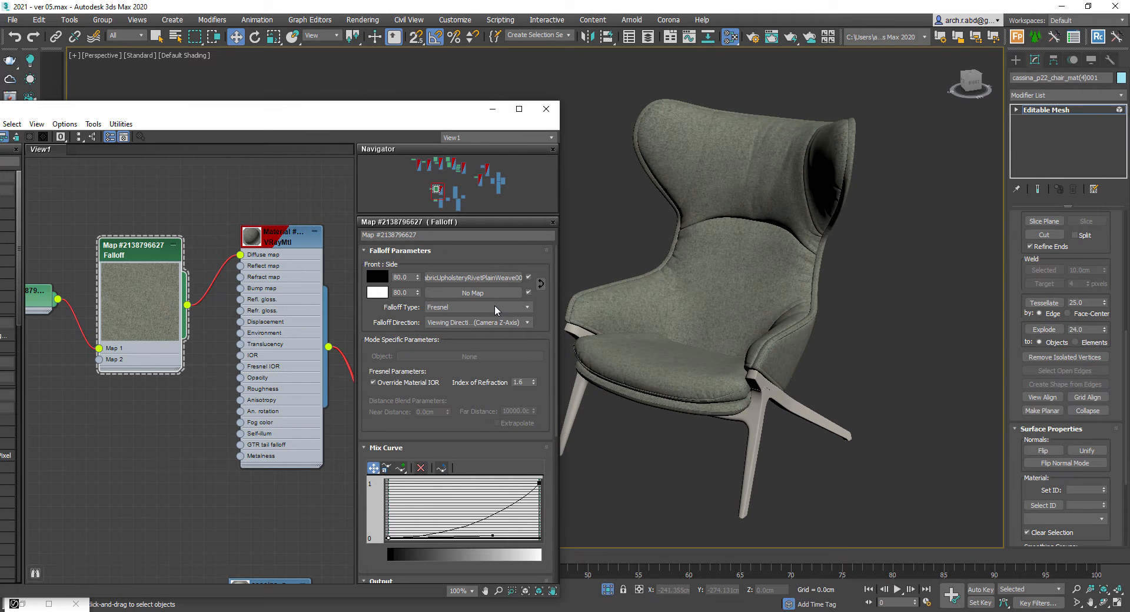
scroll(495, 306, down, 2)
scroll(494, 306, up, 2)
- Open the fabric bitmap and set its U and V tiling to 5.0
middle_drag(154, 259, 229, 271)
double_click(92, 312)
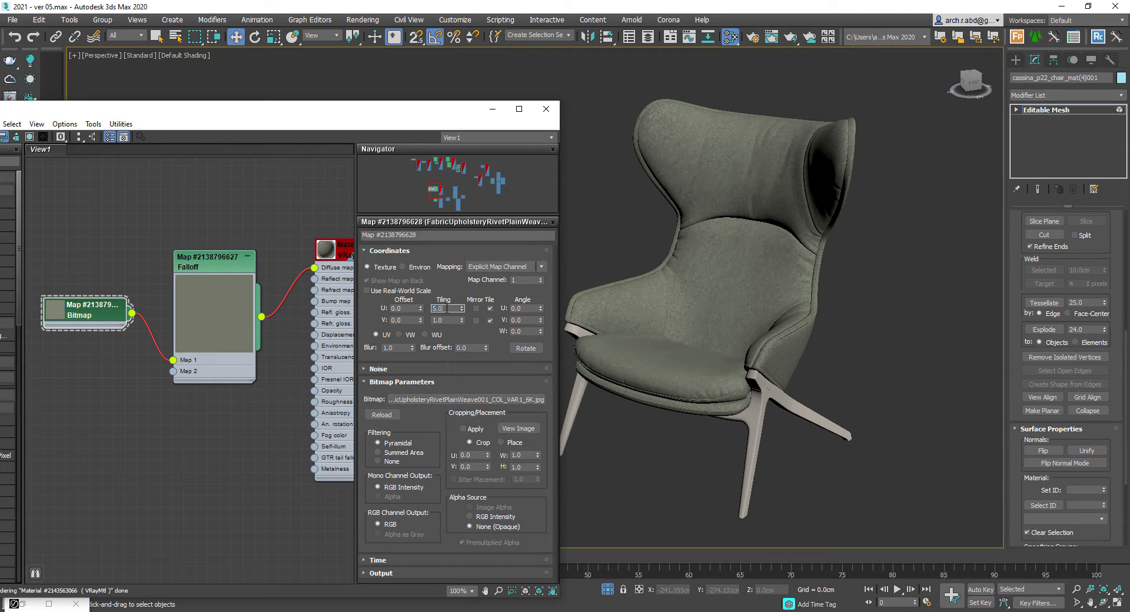
scroll(783, 244, up, 5)
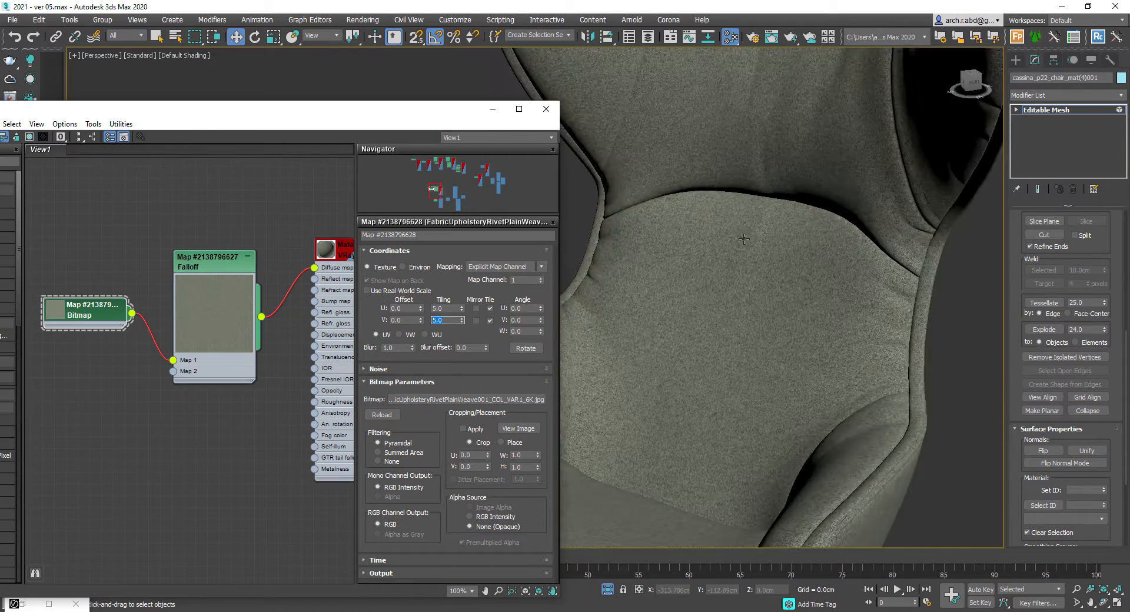
scroll(777, 248, down, 4)
alt+middle_drag(754, 241, 797, 245)
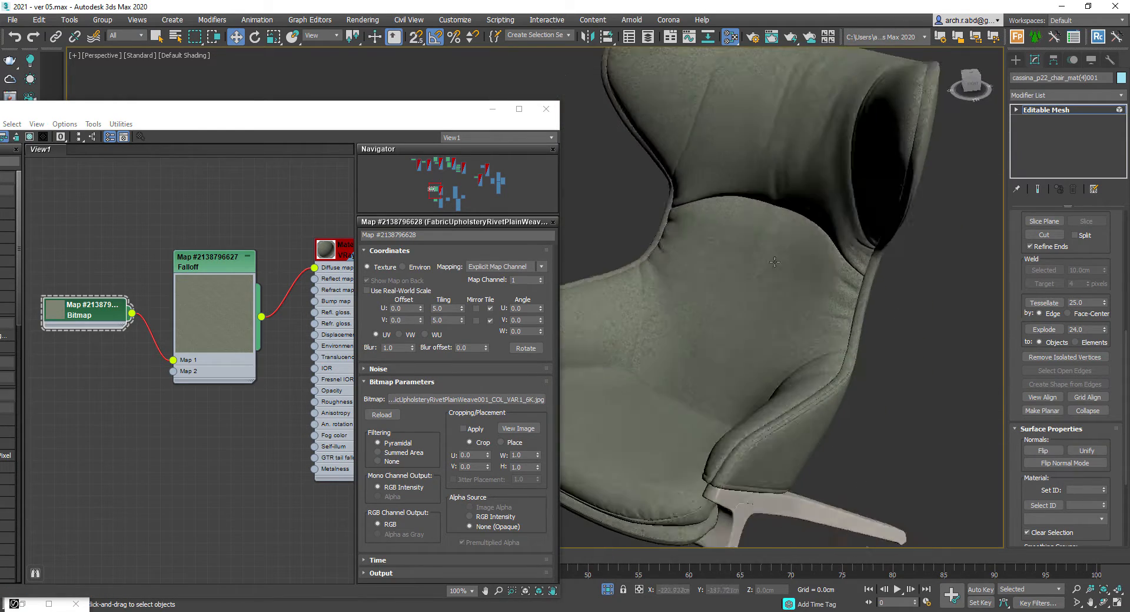
scroll(202, 222, down, 2)
- Open the armchair's second VRayMtl and set its diffuse color to white
middle_drag(300, 418, 200, 183)
double_click(206, 274)
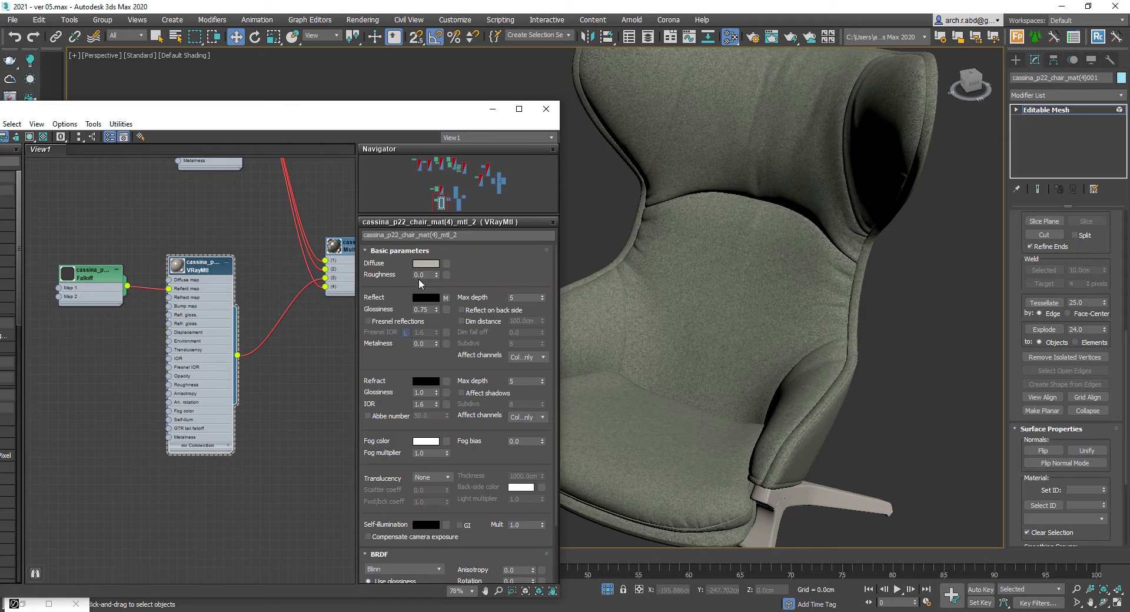
click(426, 263)
click(432, 183)
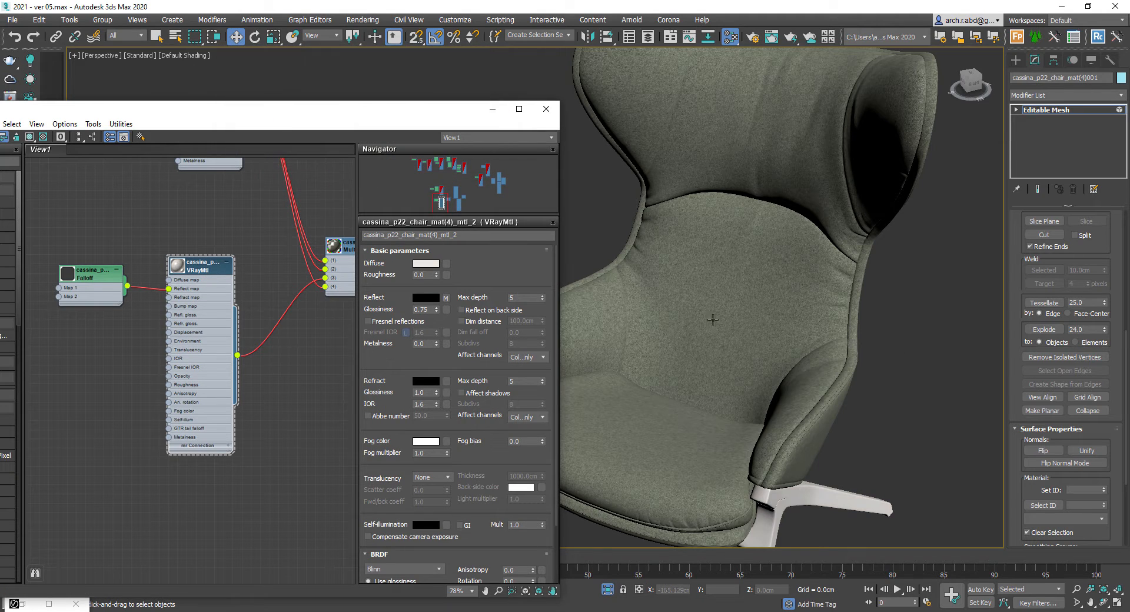
- Switch the viewport to the VRayCam002 camera view
right_click(895, 354)
click(925, 239)
alt+middle_drag(824, 245, 803, 341)
key(c)
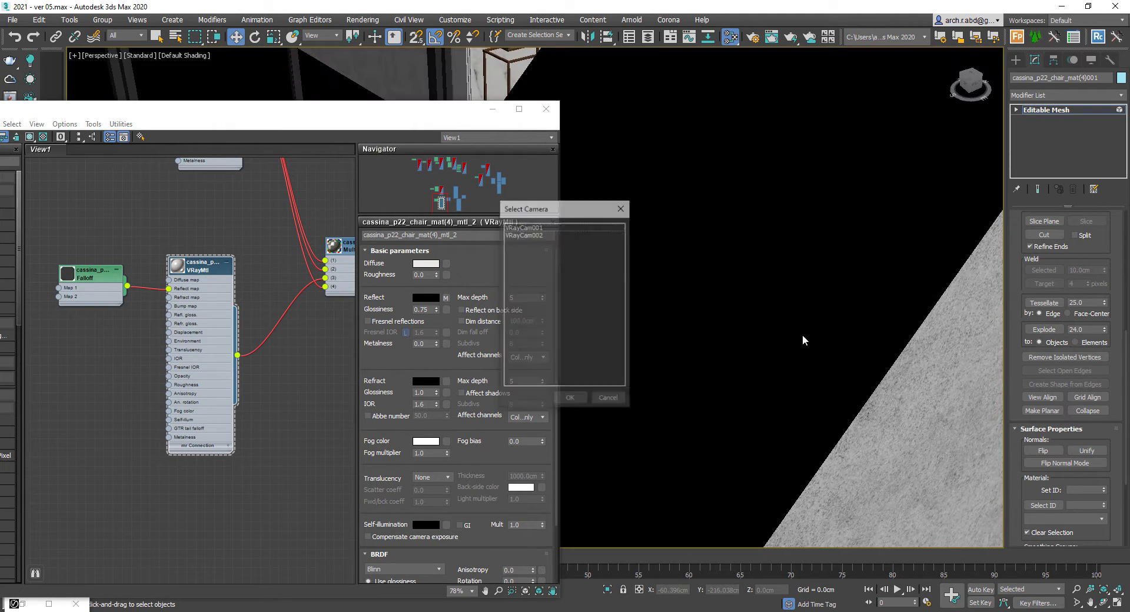
key(Return)
key(c)
key(Down)
key(Return)
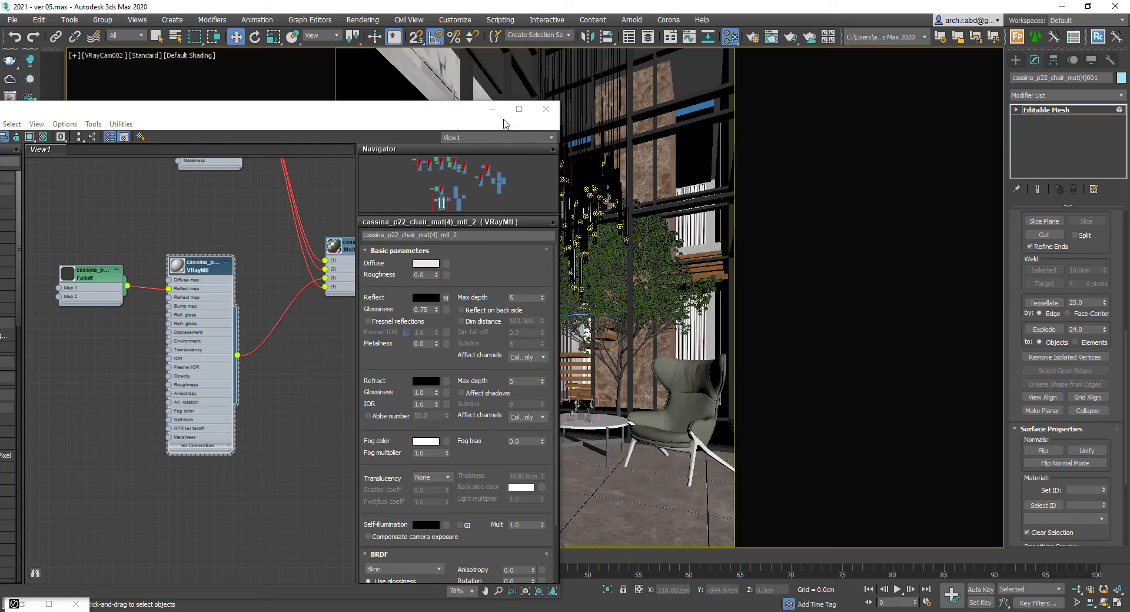
- Render the VRayCam002 view in the V-Ray frame buffer
click(493, 109)
right_click(541, 415)
click(589, 572)
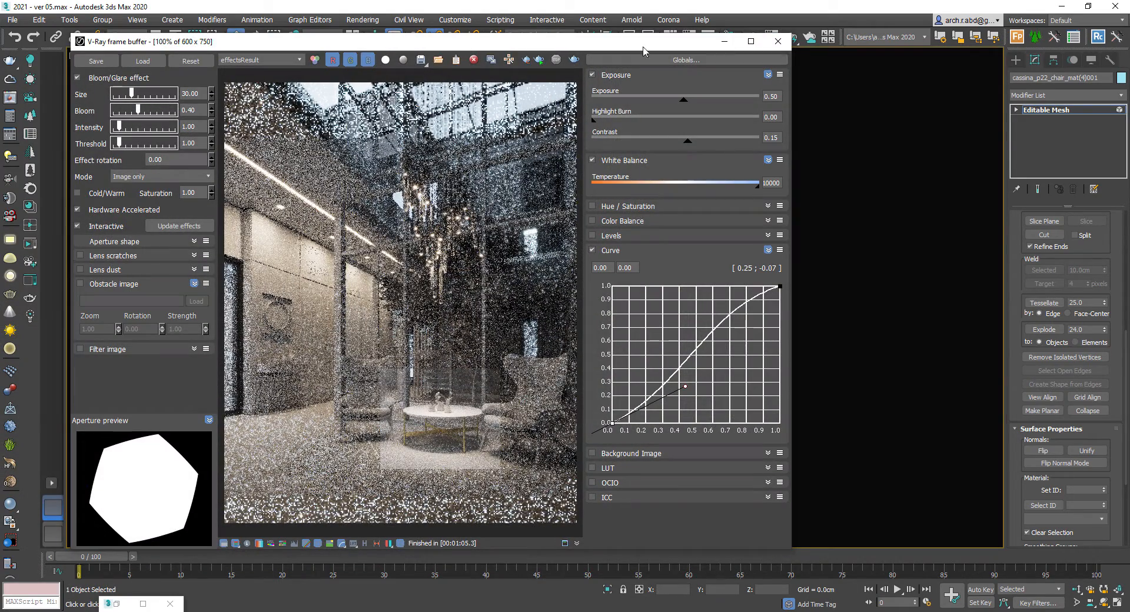
- Turn off the material override in Render Setup and disable the frame buffer's Bloom/Glare effect
drag(683, 42, 676, 60)
click(754, 37)
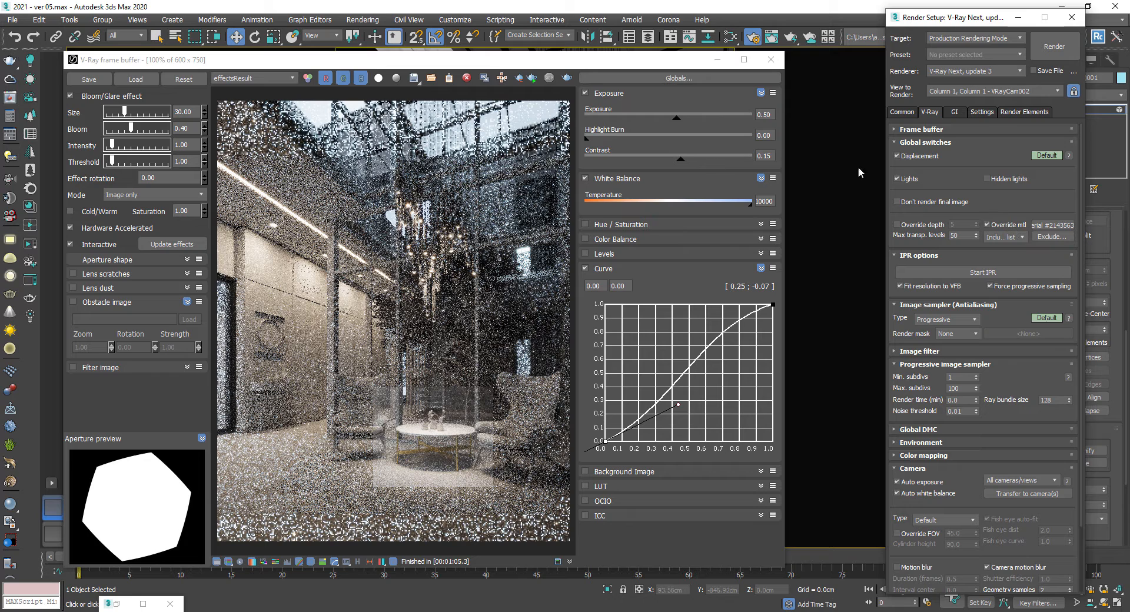
click(1004, 227)
drag(281, 63, 233, 28)
click(23, 60)
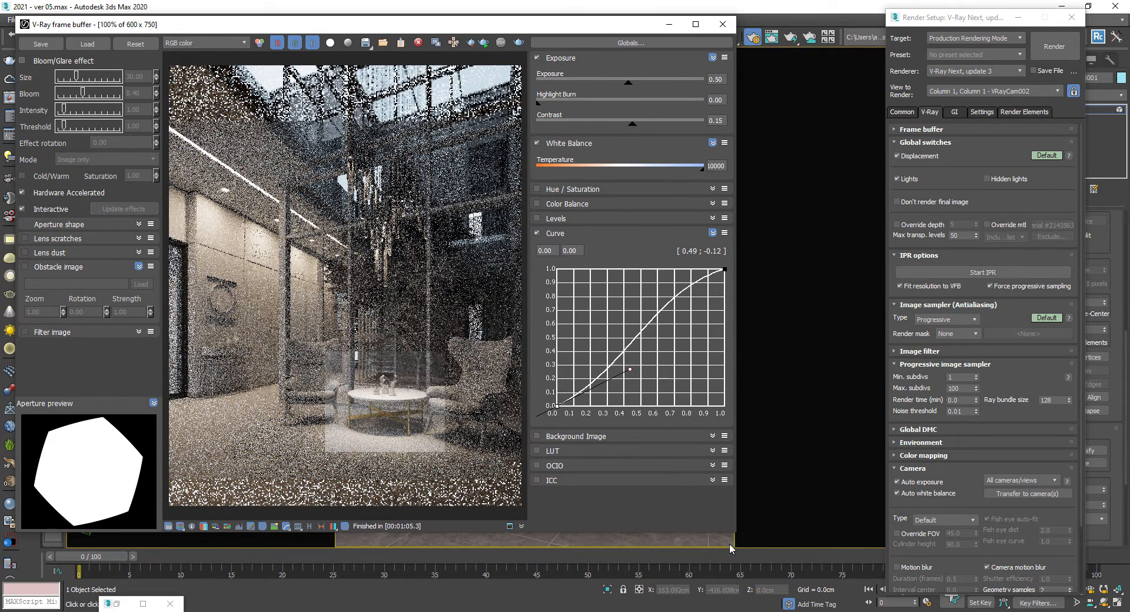
drag(730, 549, 796, 611)
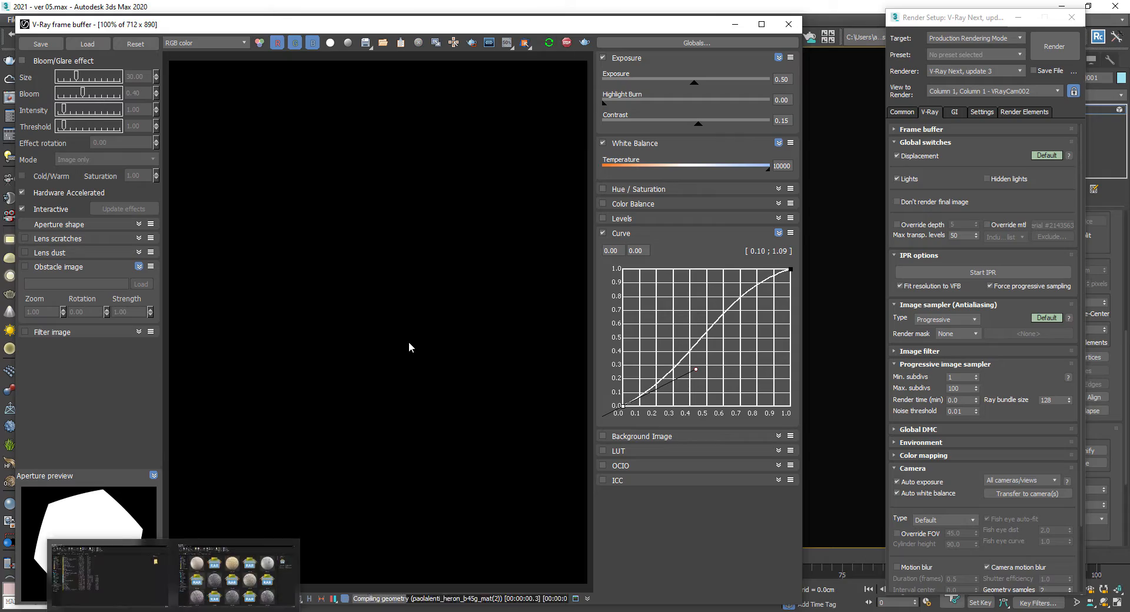
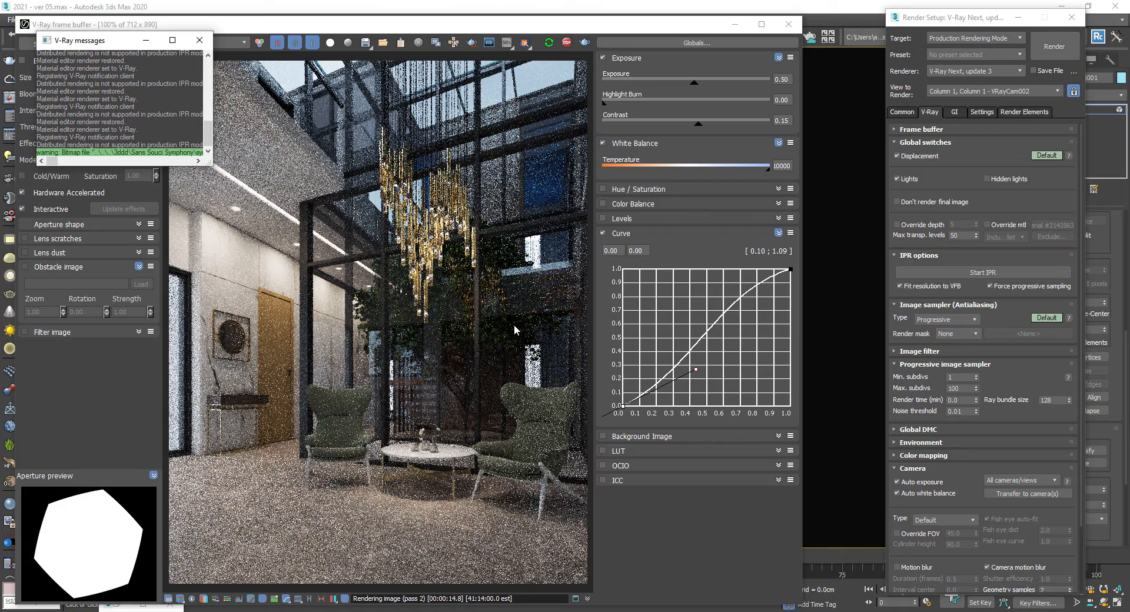
- Try a frame buffer exposure of 1, then return the exposure to 0.5
drag(789, 80, 727, 71)
text(1)
key(Return)
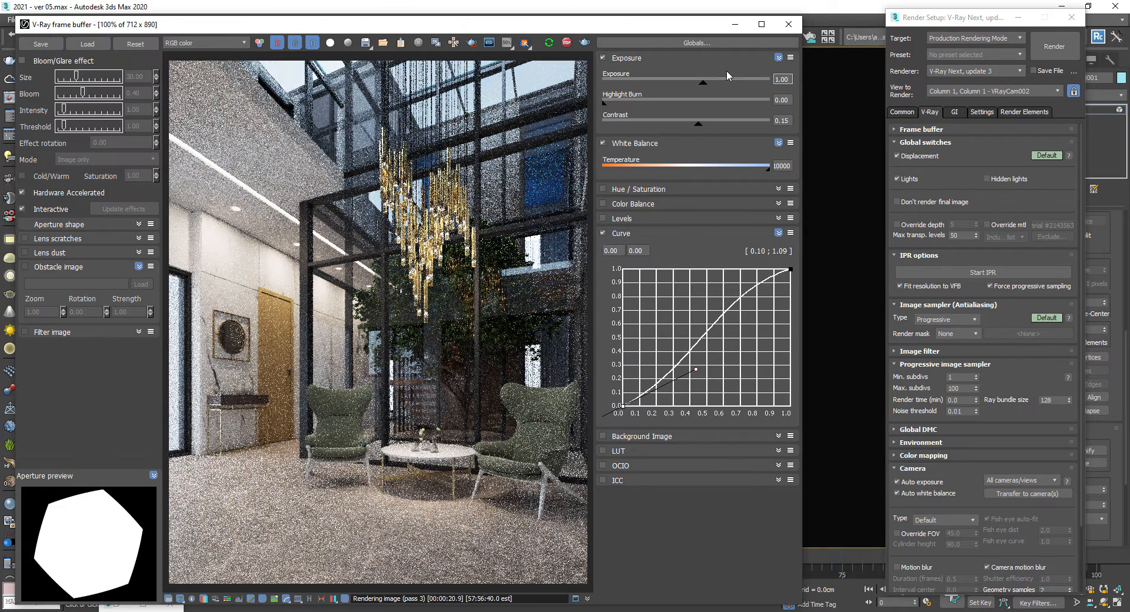
text(0.5)
key(Return)
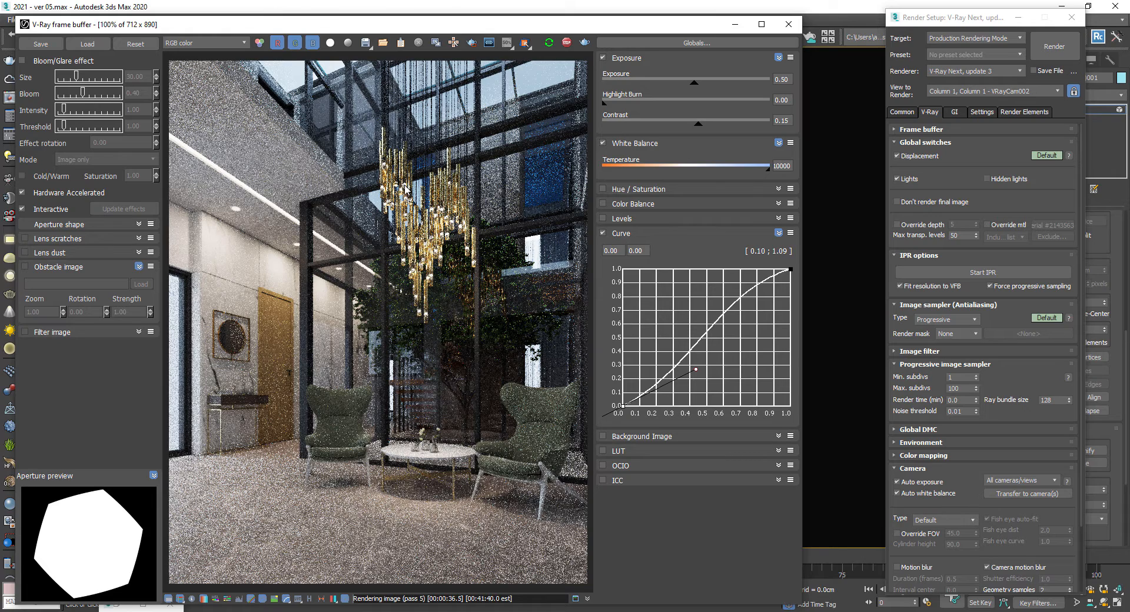
- Load the FabricUpholsteryRivetPlainWeave001_COL_VAR1_6K bitmap into the armchair falloff's first map slot and re-render
click(735, 24)
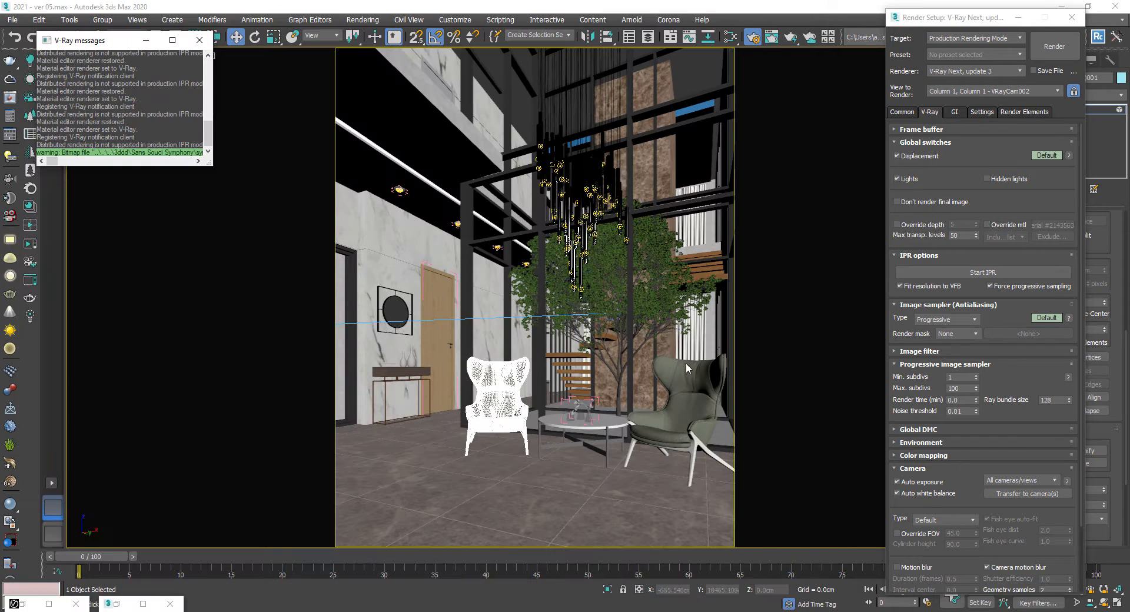
click(730, 37)
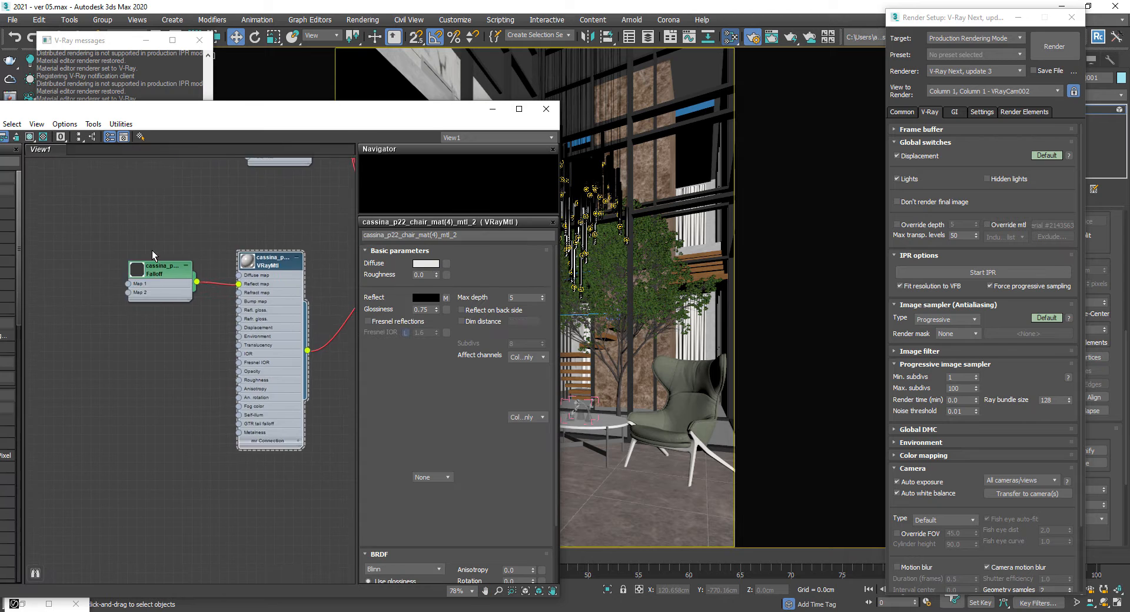
double_click(136, 274)
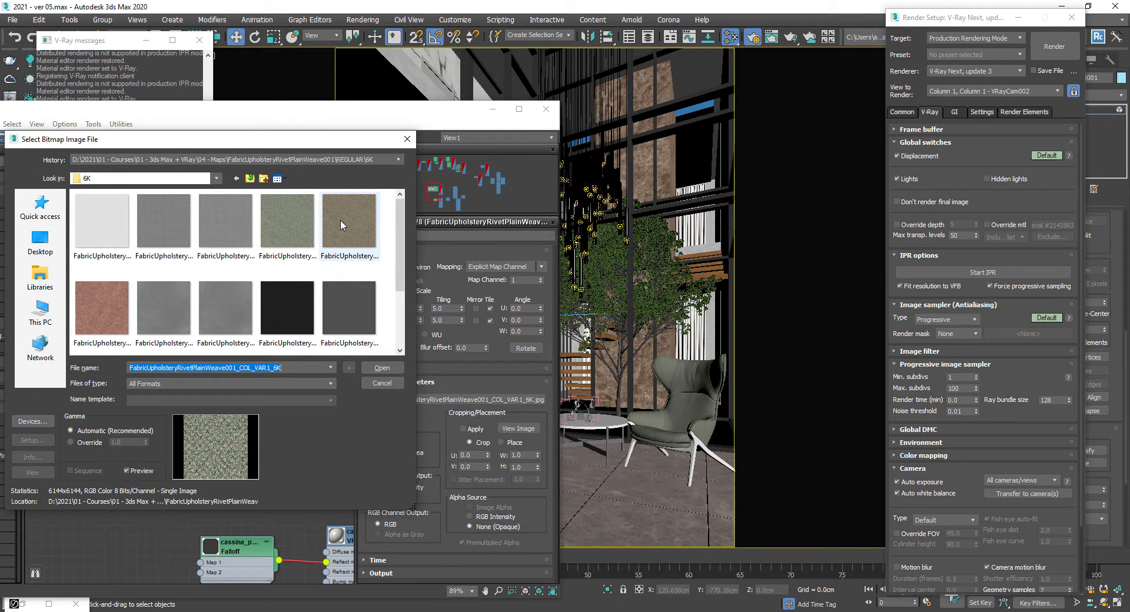
click(341, 222)
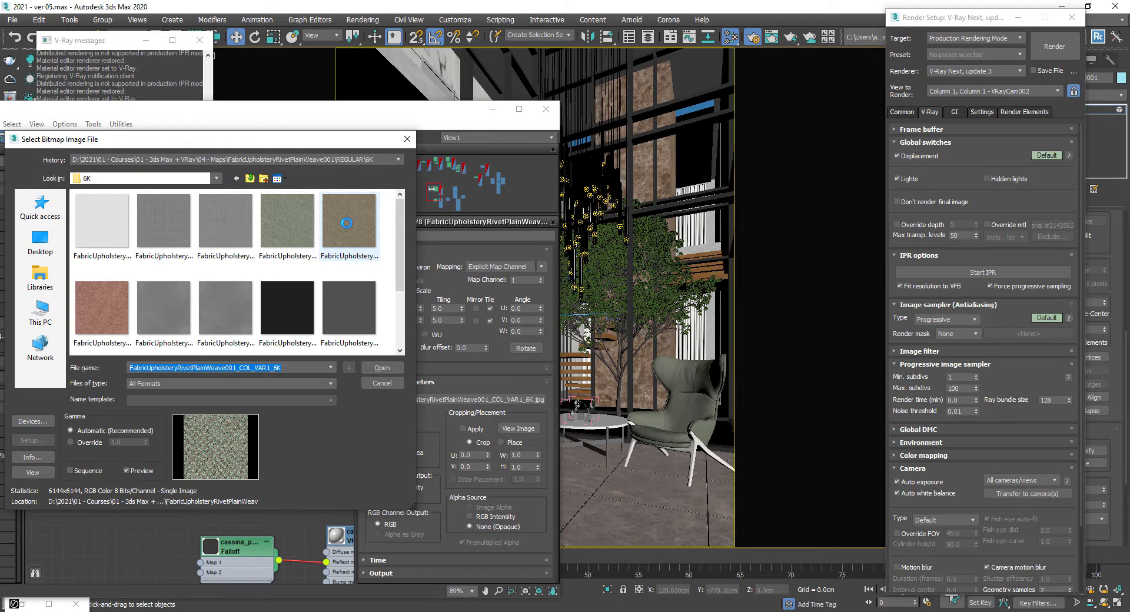
click(493, 109)
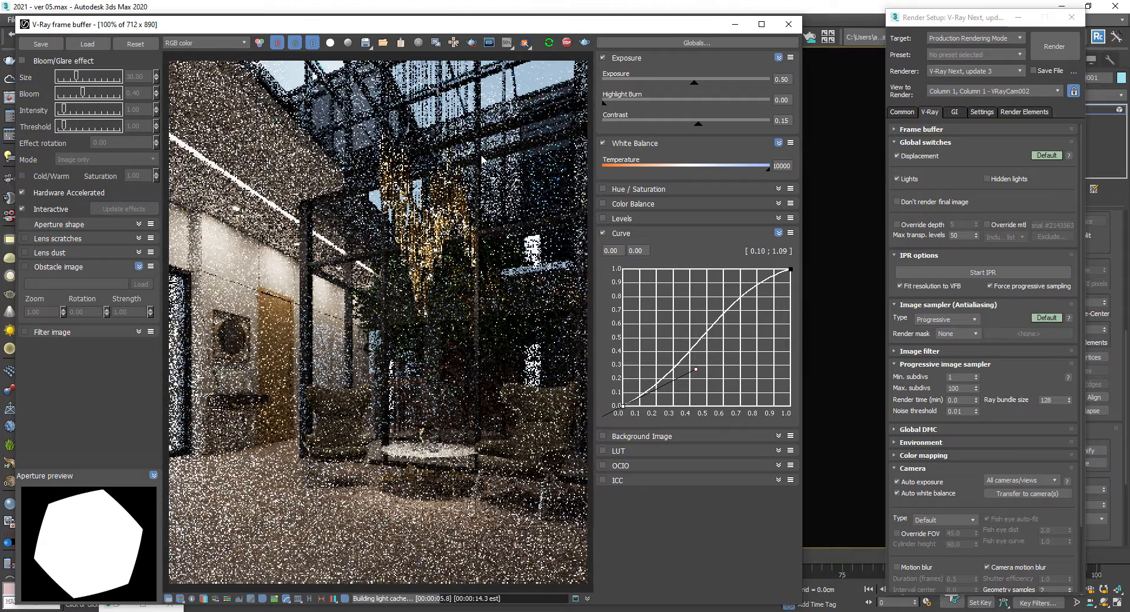
- Enable region rendering and draw a render region around the armchairs and table
click(471, 43)
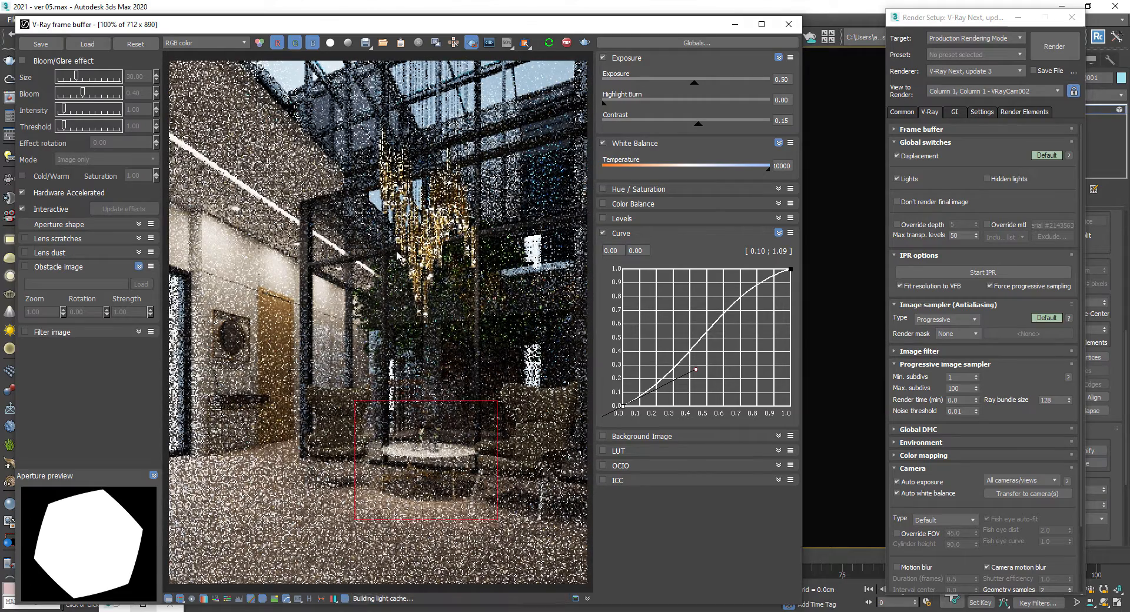
drag(288, 363, 587, 536)
- Insert a Color Correction map between the fabric bitmap and the armchair's falloff map
click(116, 607)
drag(293, 113, 972, 122)
drag(818, 283, 756, 262)
right_click(812, 241)
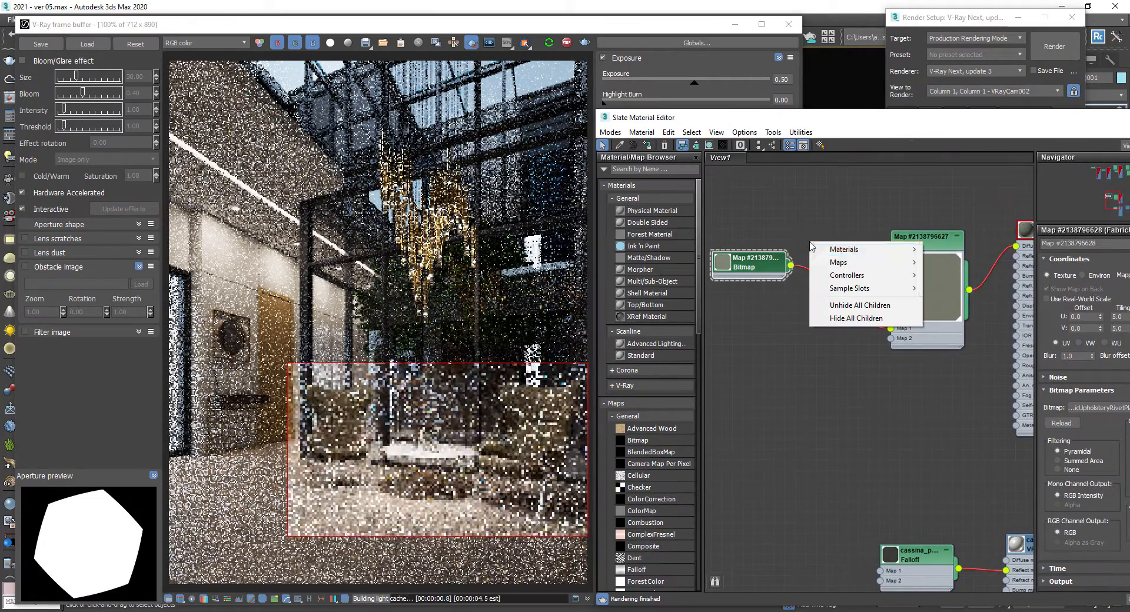
mouse_move(866, 263)
mouse_move(954, 263)
click(1037, 216)
drag(861, 262, 855, 238)
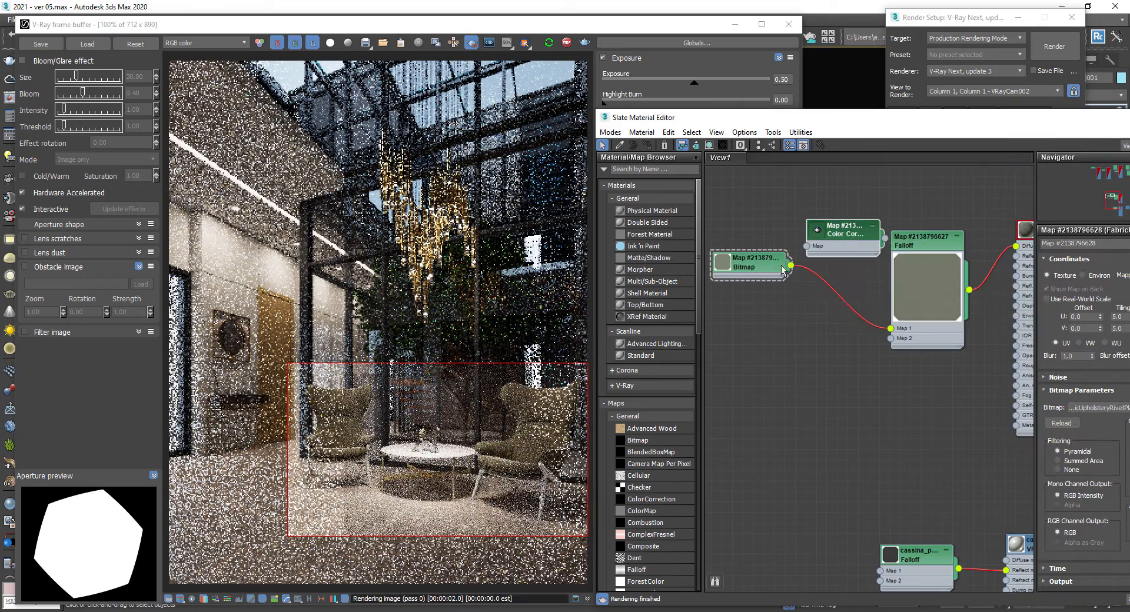
- Switch the fabric Color Correction lightness to Advanced and set its RGB gain to 200
double_click(856, 238)
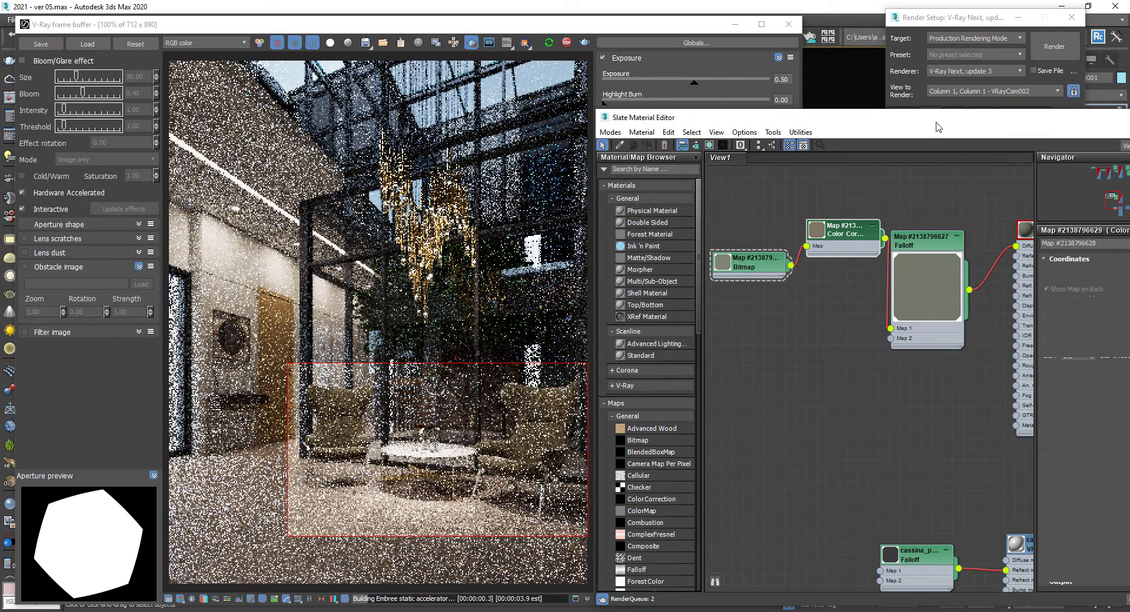
drag(939, 121, 836, 105)
click(1060, 453)
double_click(989, 499)
text(200)
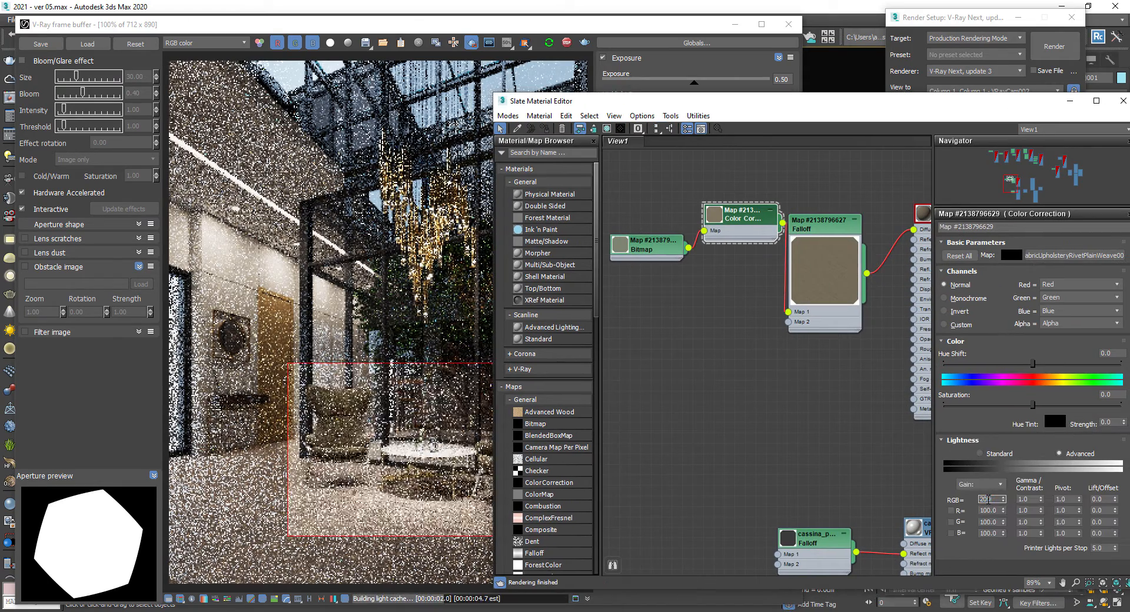
key(Return)
- Reconnect the armchair's falloff and VRayMtl nodes in the node view
alt+drag(729, 218, 714, 210)
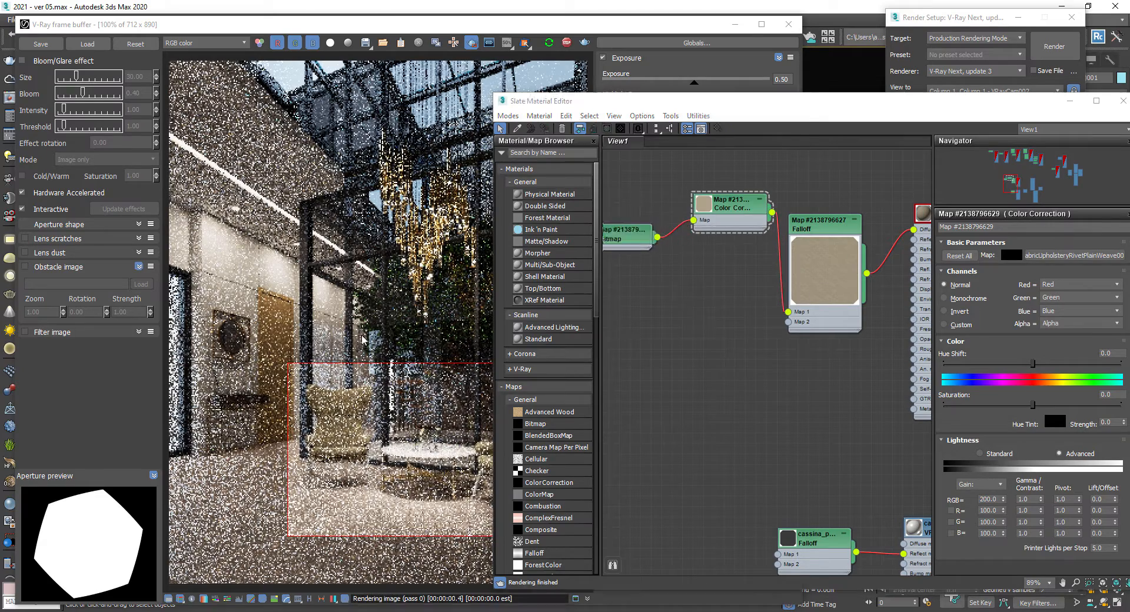
click(393, 477)
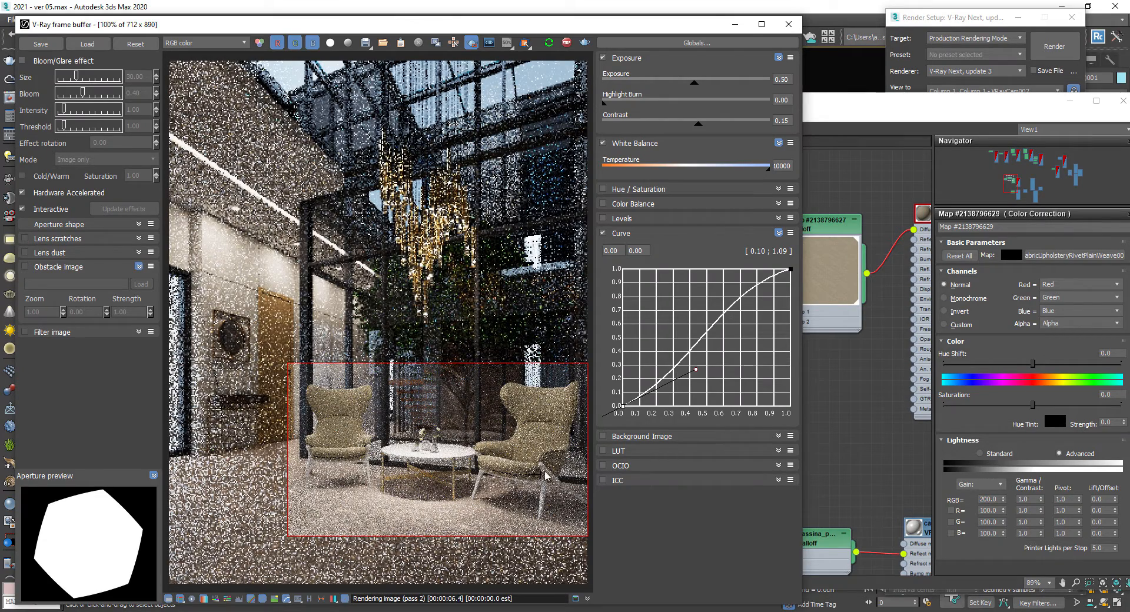
click(811, 366)
middle_drag(919, 449, 718, 359)
scroll(827, 490, down, 5)
middle_drag(779, 475, 638, 408)
middle_drag(727, 419, 688, 424)
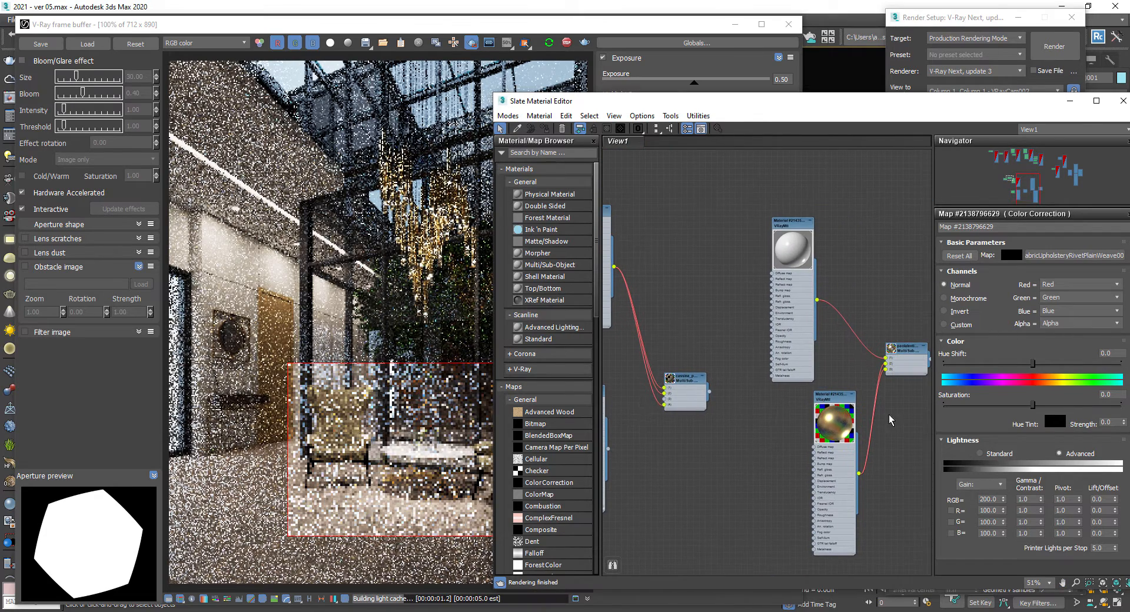
drag(859, 474, 713, 437)
drag(667, 405, 665, 400)
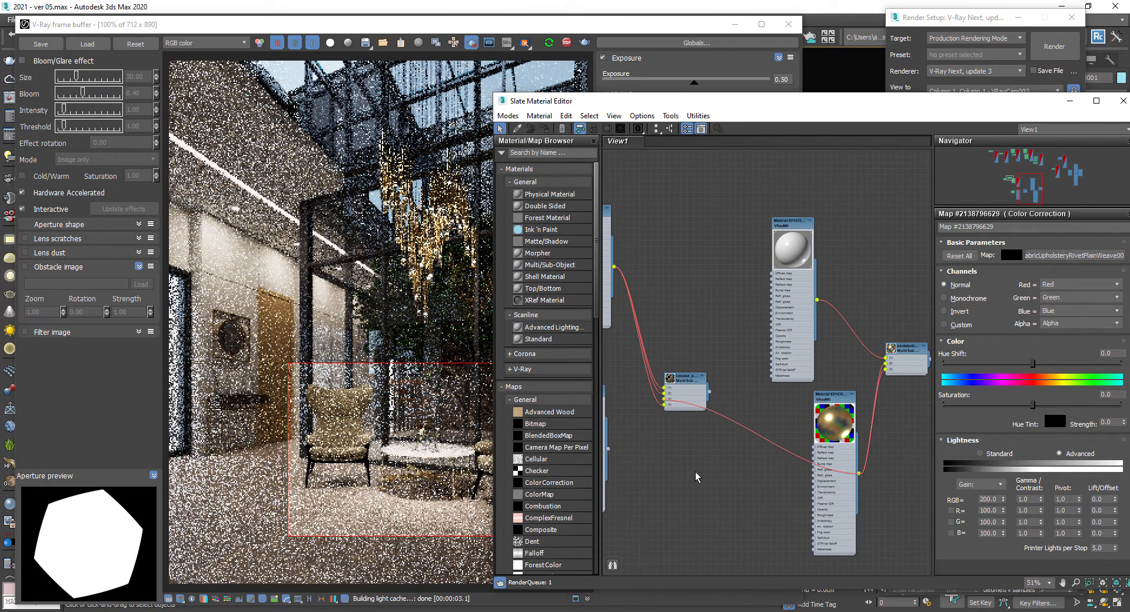
middle_drag(669, 464, 779, 475)
drag(723, 382, 606, 470)
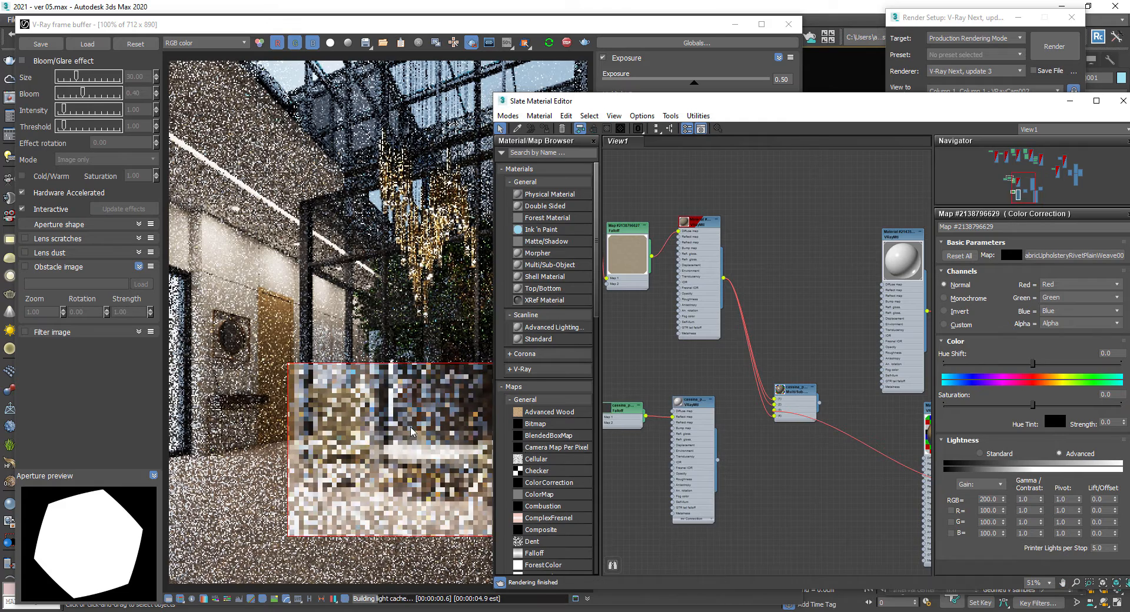
- Redraw the render region around the door in the frame buffer
click(402, 434)
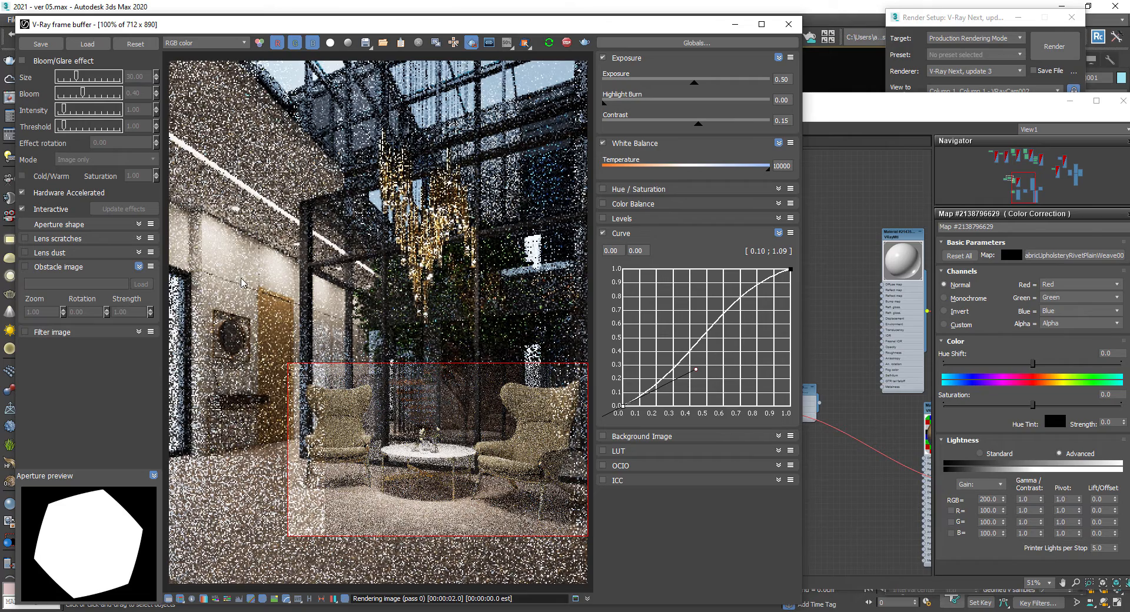
scroll(434, 451, up, 1)
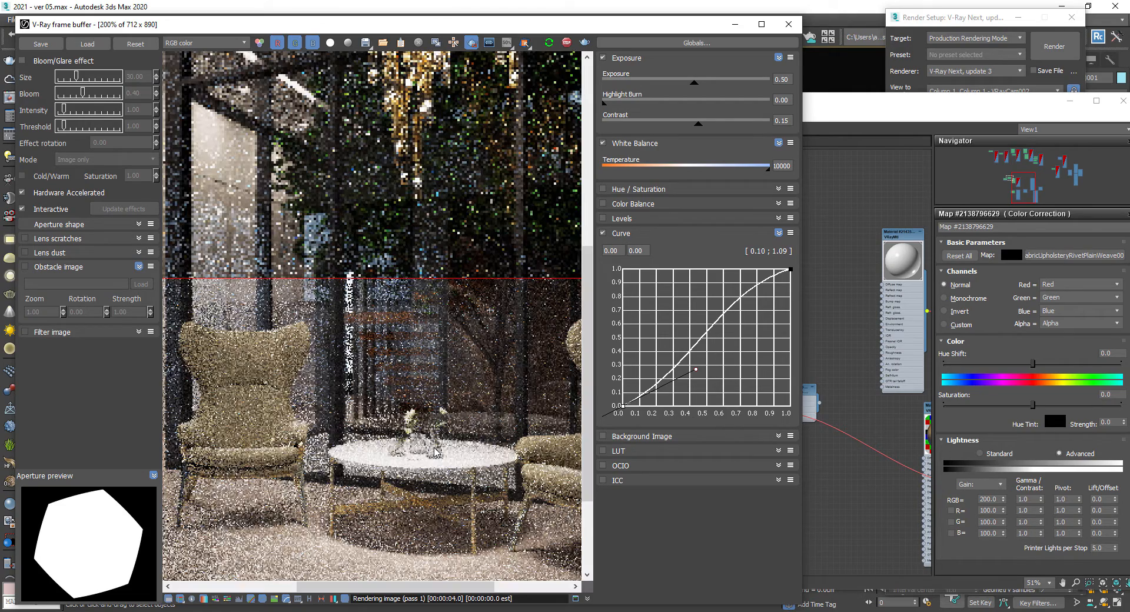
scroll(374, 417, down, 1)
drag(253, 272, 309, 461)
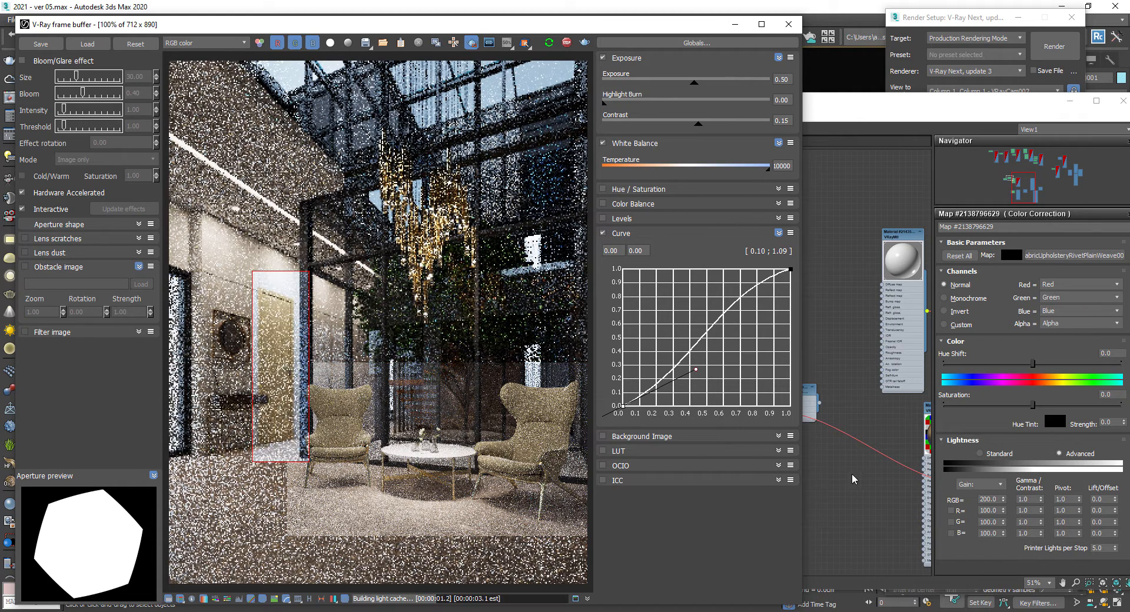
- Insert a Color Correction map between the door's bitmap and its VRayMtl diffuse slot
click(843, 494)
middle_drag(844, 493, 795, 287)
scroll(795, 287, up, 6)
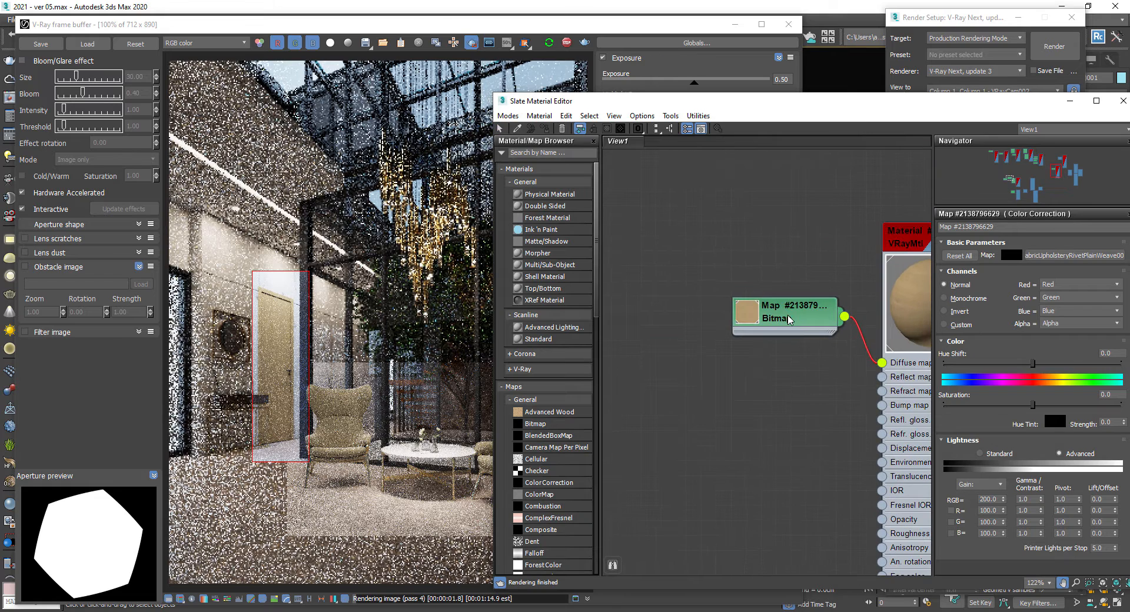
middle_drag(700, 297, 725, 308)
right_click(746, 337)
mouse_move(783, 342)
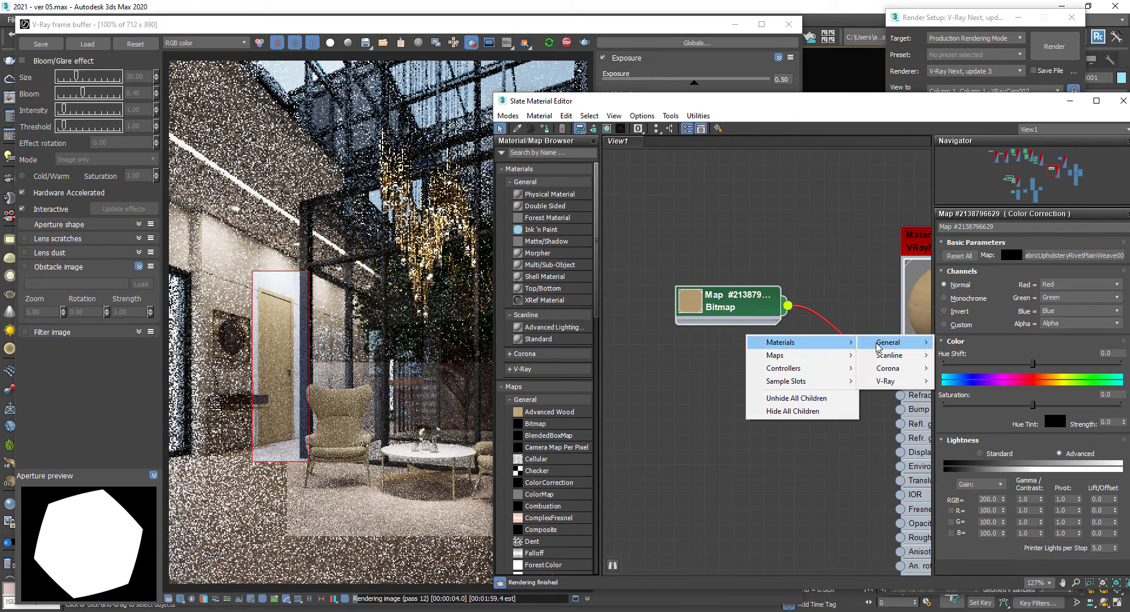
mouse_move(889, 342)
mouse_move(878, 368)
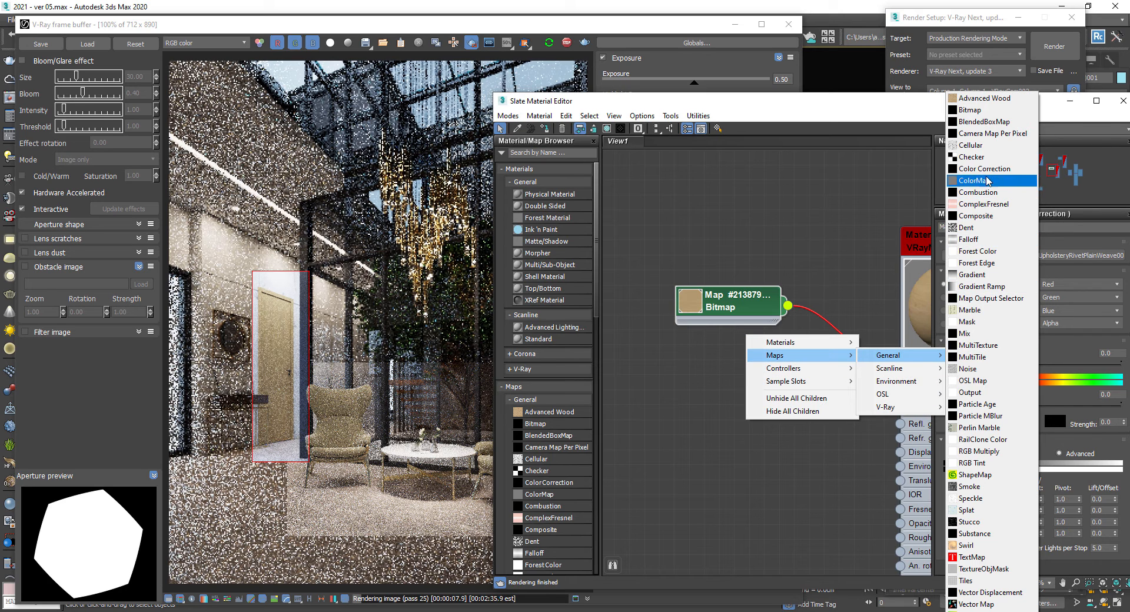
click(985, 170)
middle_drag(734, 295, 725, 288)
drag(725, 288, 636, 244)
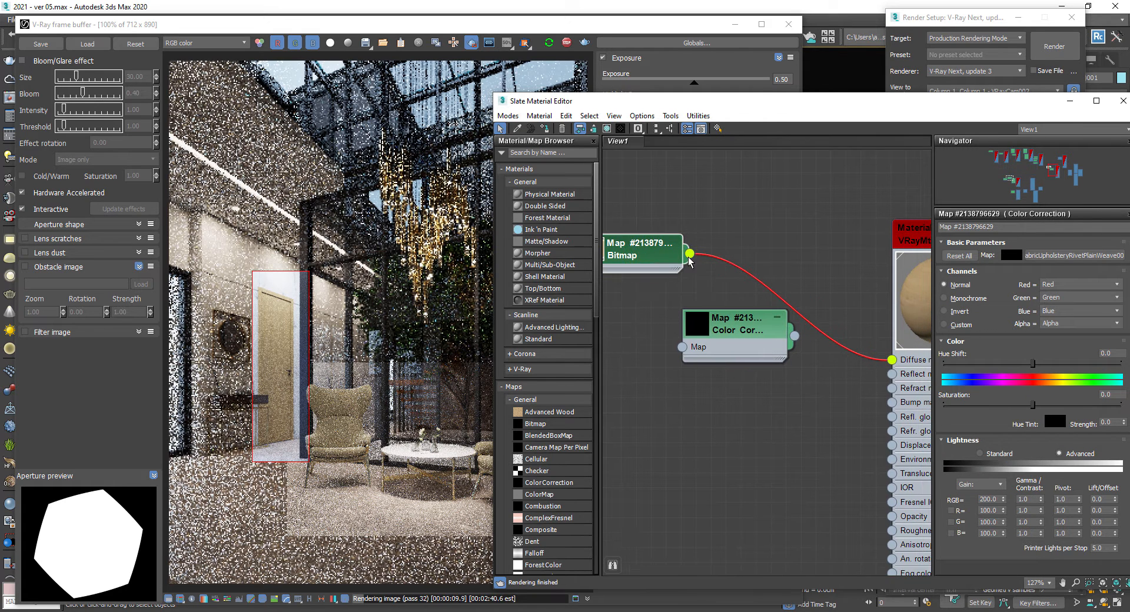
drag(682, 347, 682, 346)
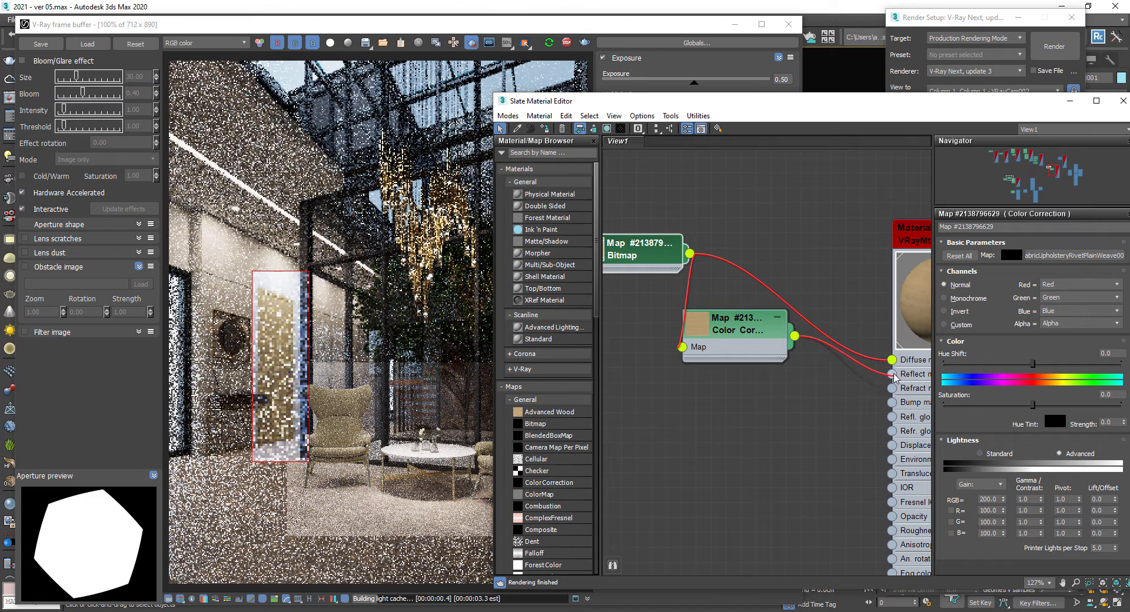
drag(795, 336, 892, 359)
- Set the door Color Correction's saturation to -35 and its Advanced lightness gamma to 0.8
double_click(777, 334)
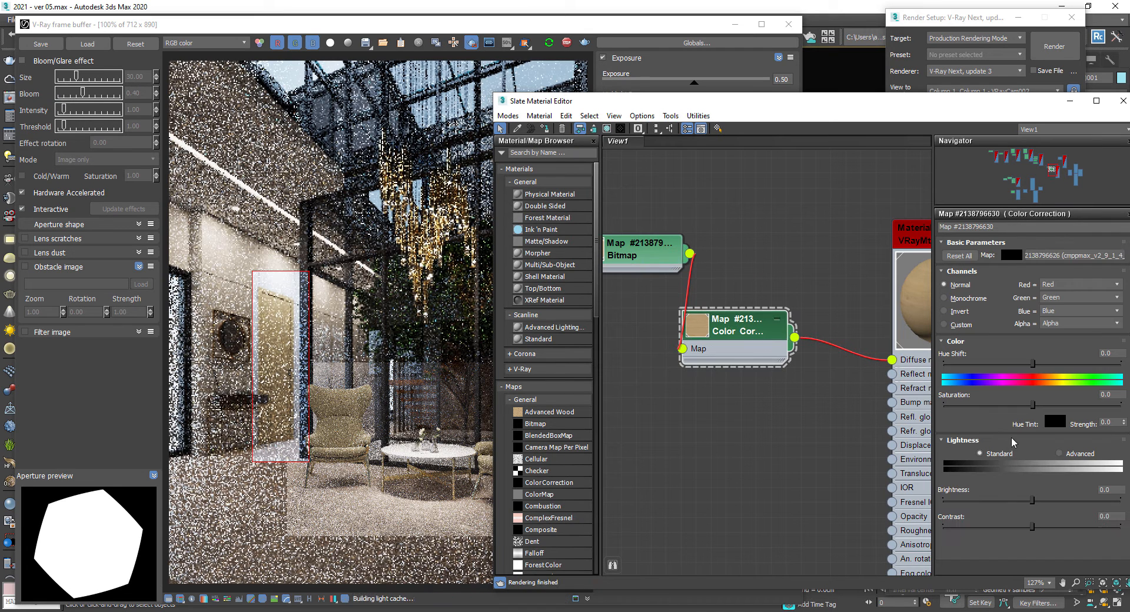
drag(1033, 405, 1001, 405)
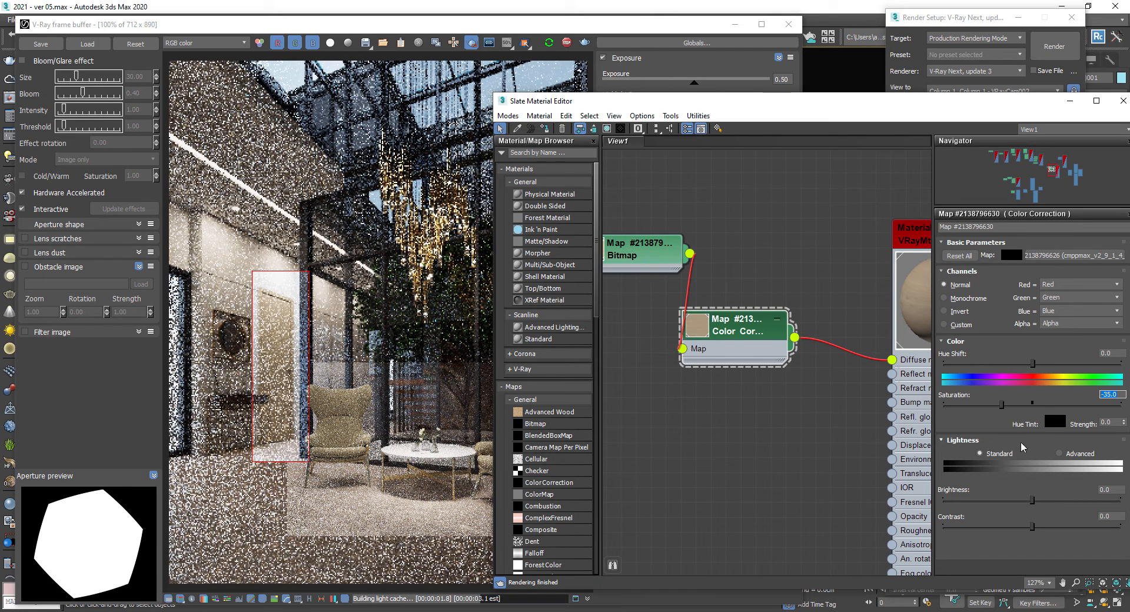
click(1069, 454)
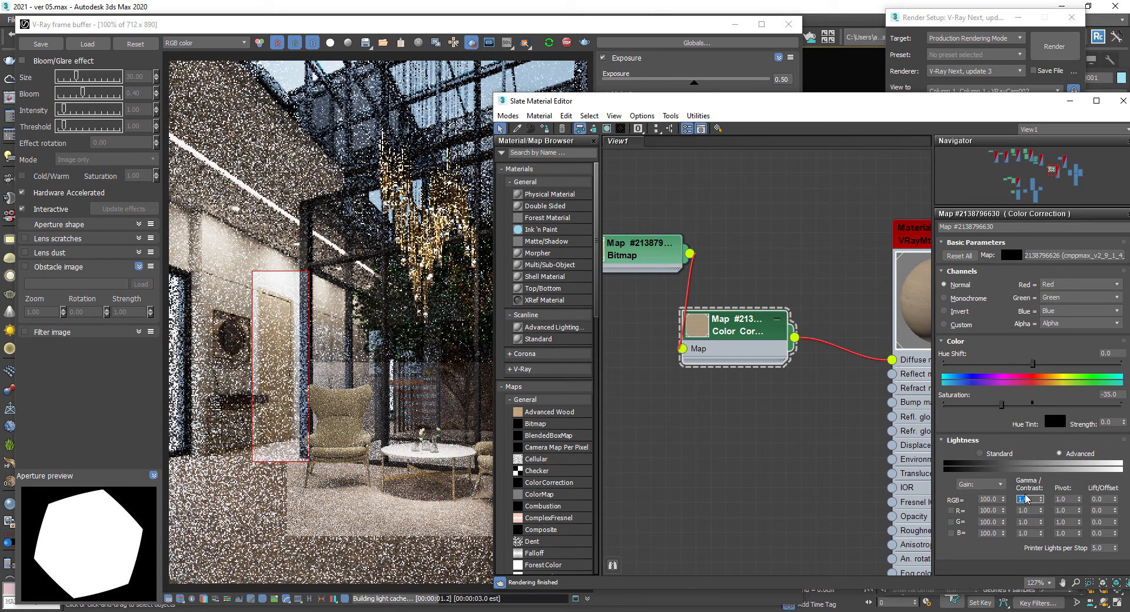
key(Return)
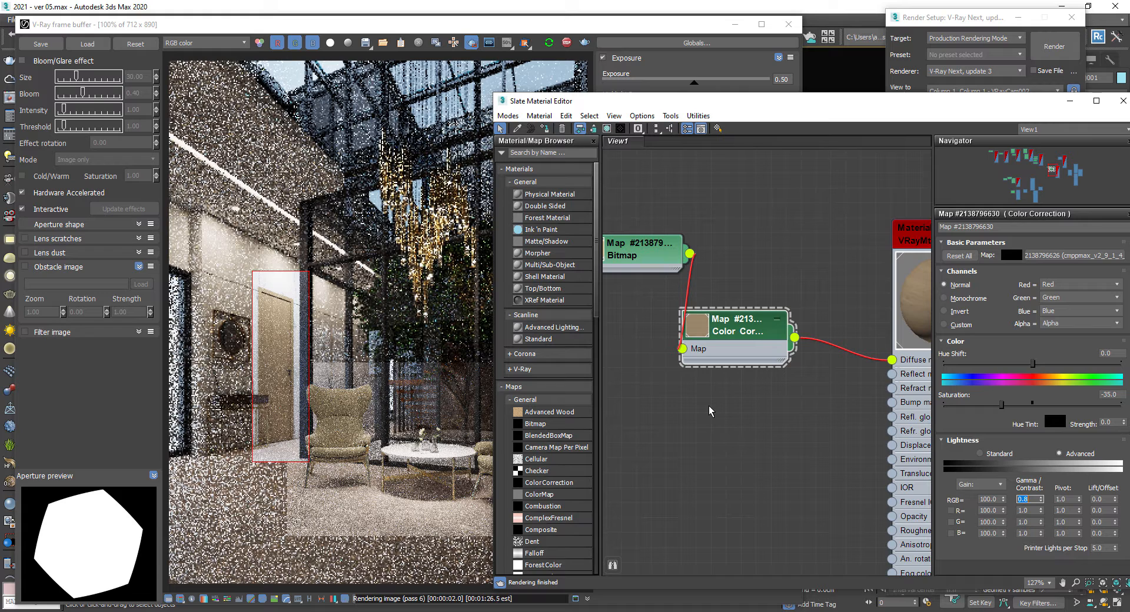
- Open the V-Ray Light Lister and set VRayLight004's multiplier to 5
click(334, 238)
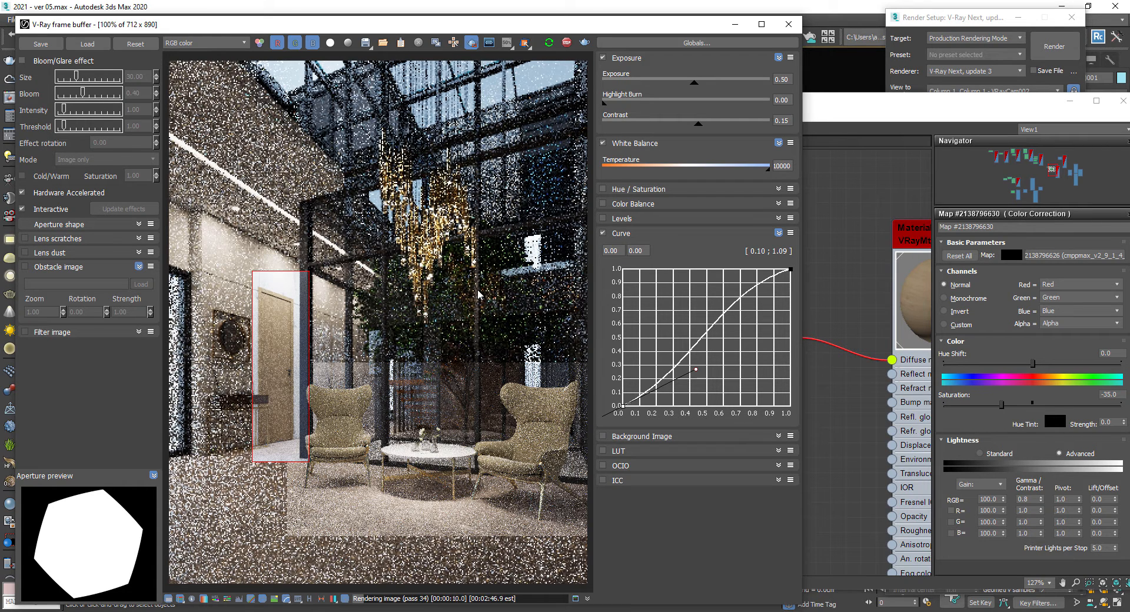
click(7, 193)
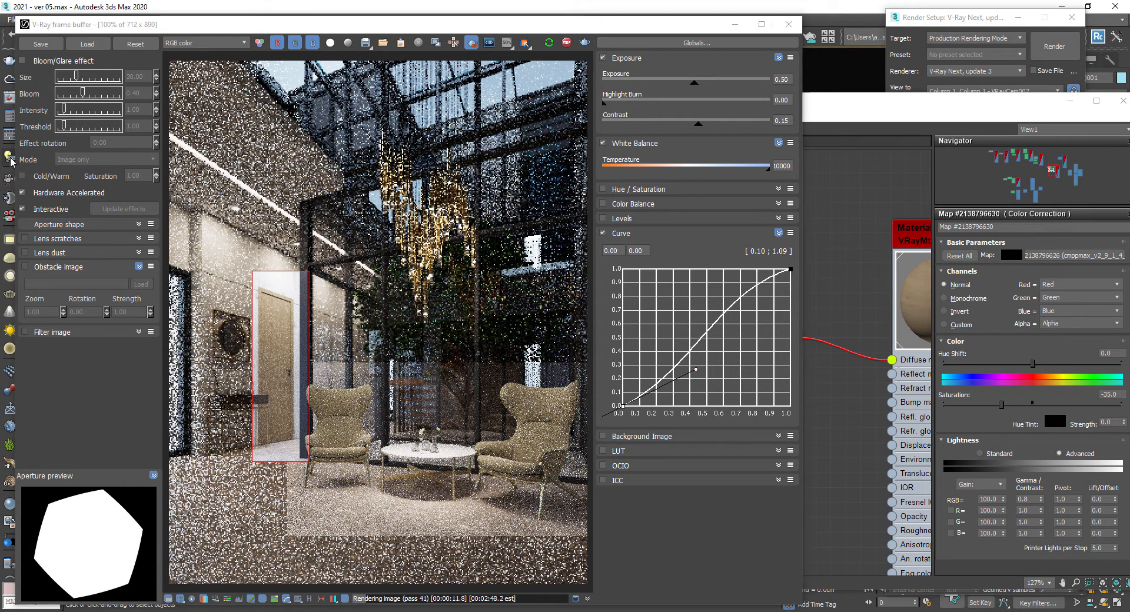
drag(457, 192, 774, 300)
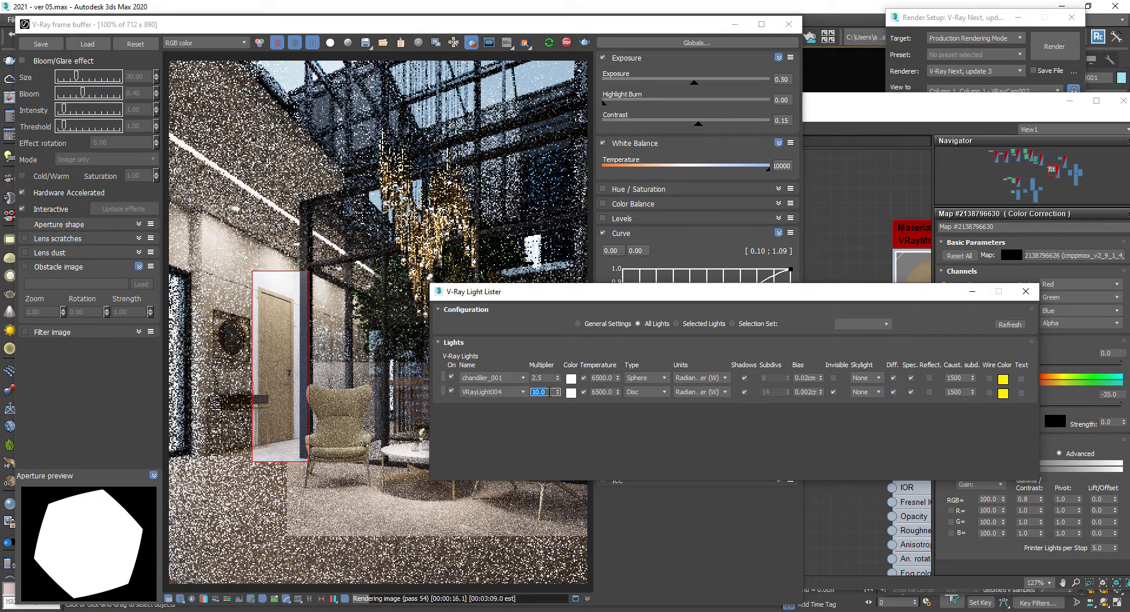
key(Return)
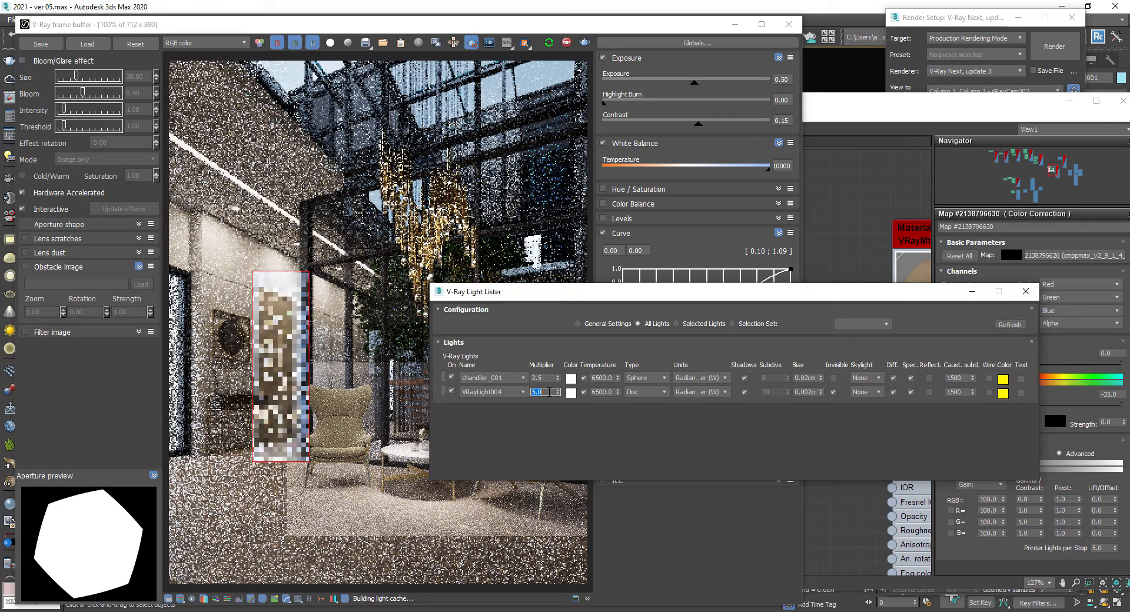
- Turn off region rendering and close the V-Ray Light Lister
click(445, 118)
click(471, 43)
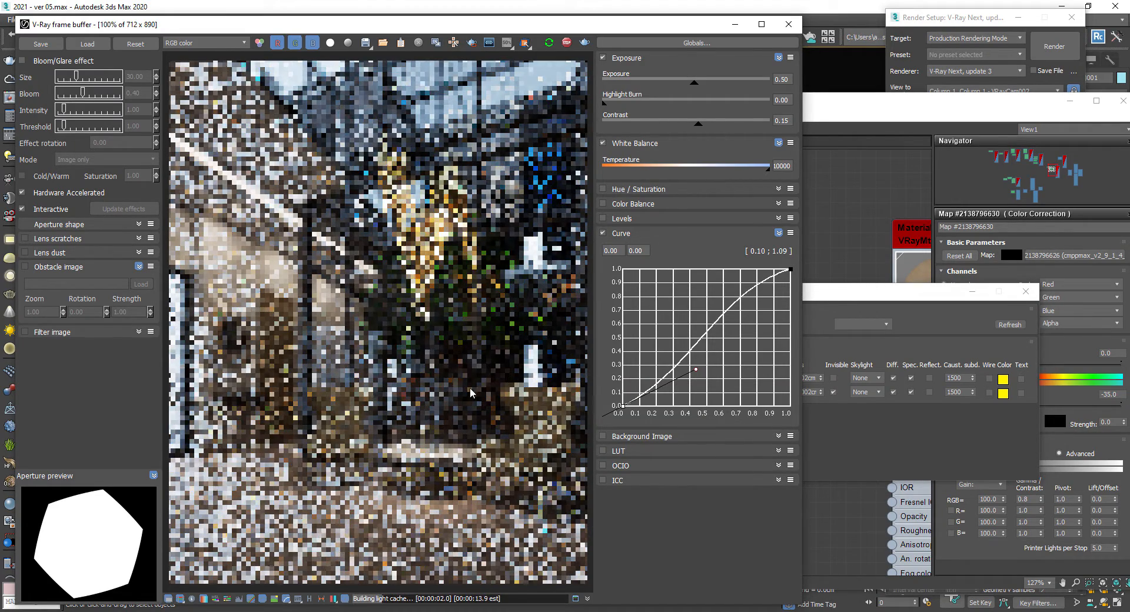
click(1035, 296)
click(1035, 295)
click(1111, 109)
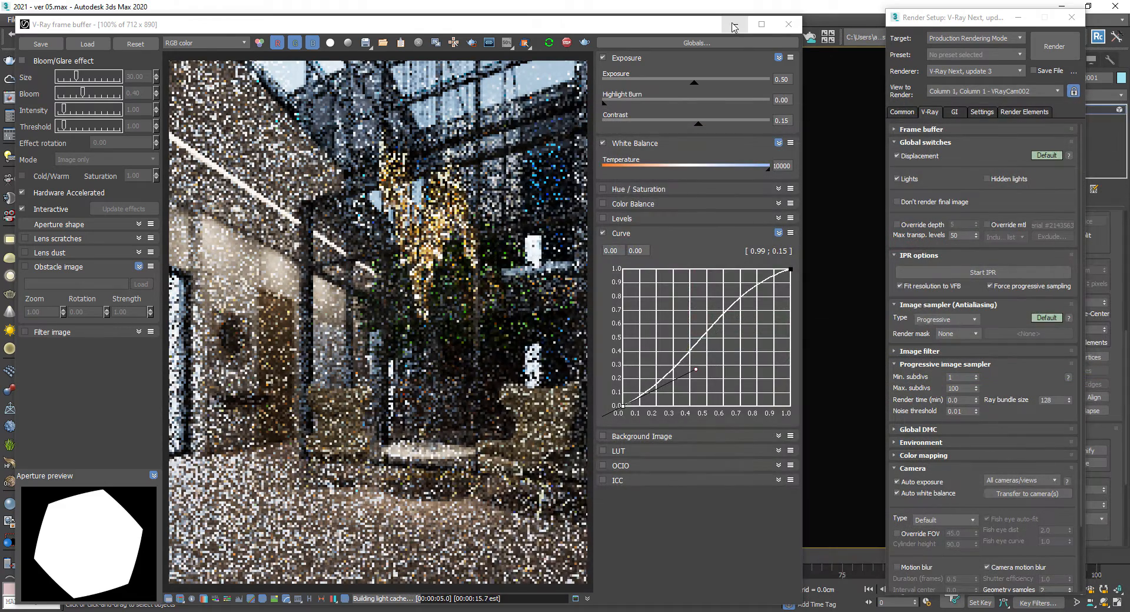
- Close the open editors and examine the planter and armchair area in the top viewport
click(734, 24)
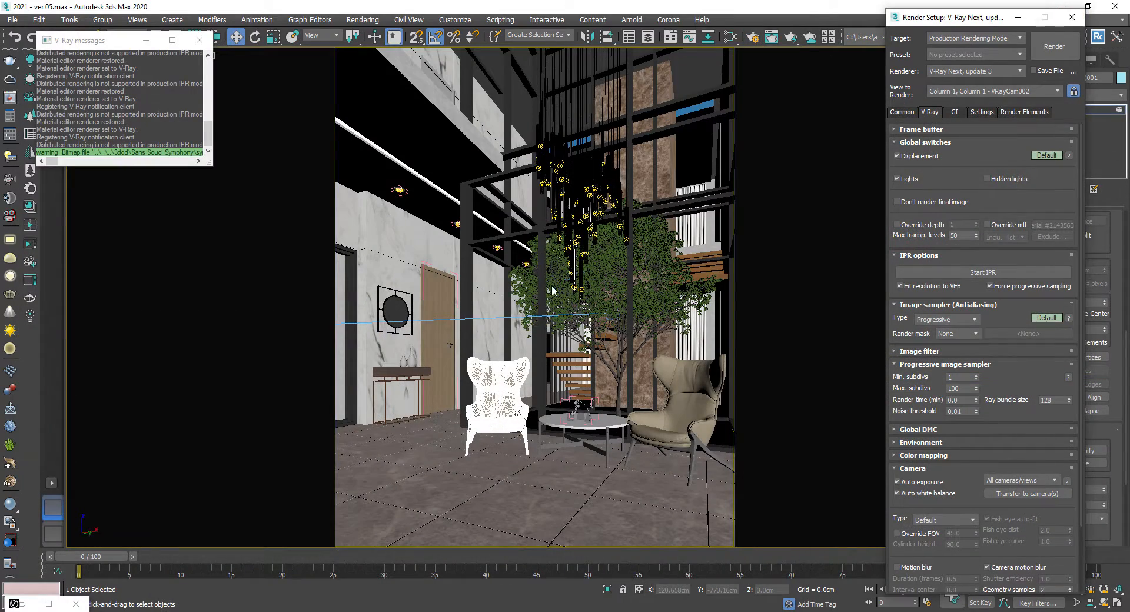
key(F10)
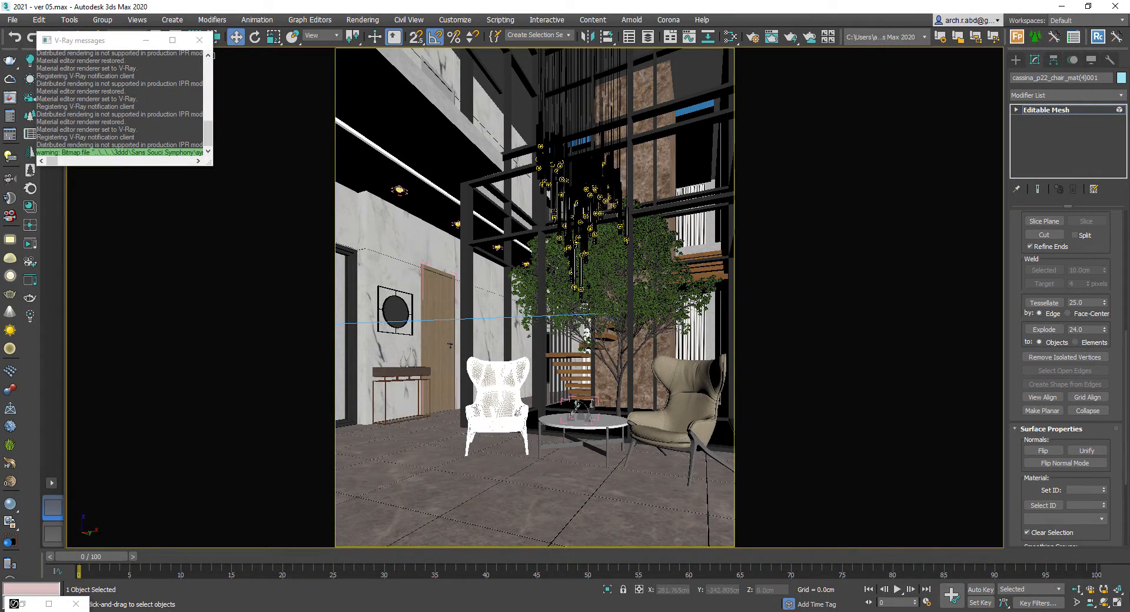
click(1119, 604)
key(t)
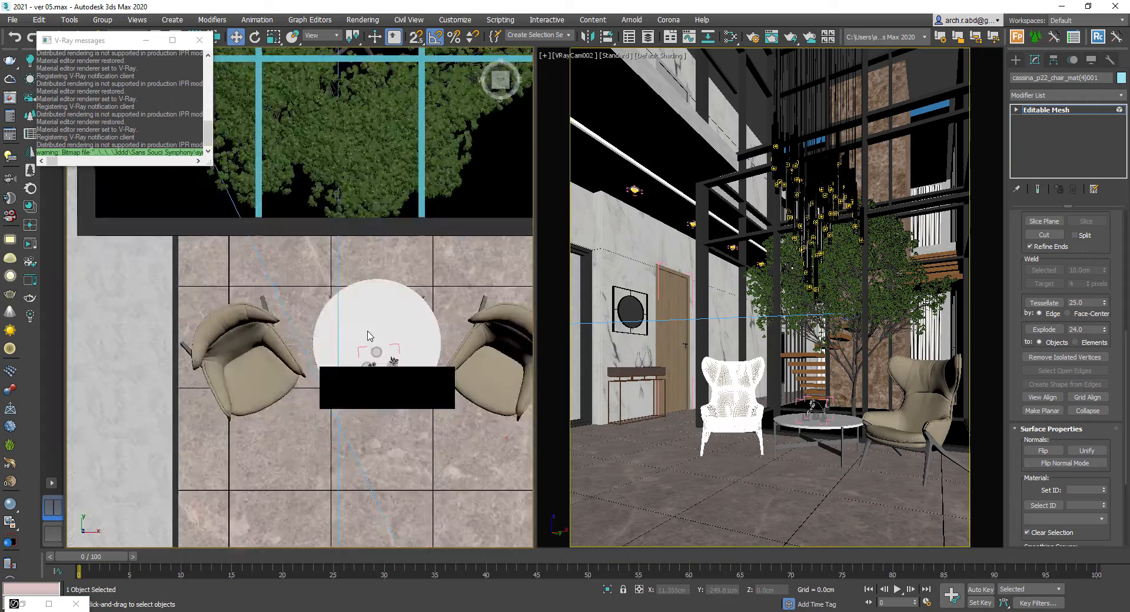
key(z)
scroll(368, 336, down, 8)
key(F3)
middle_drag(278, 171, 265, 328)
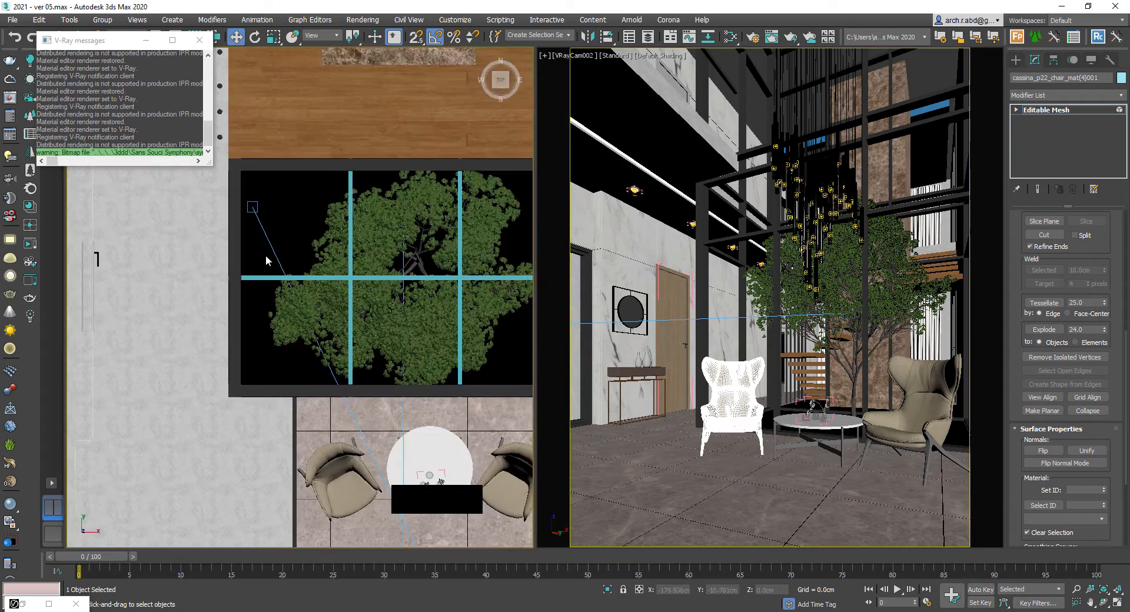
alt+middle_drag(267, 260, 233, 215)
mouse_move(232, 215)
middle_down()
mouse_move(333, 322)
mouse_move(342, 356)
middle_up()
scroll(342, 356, up, 4)
scroll(330, 338, down, 2)
key(F3)
scroll(284, 293, up, 2)
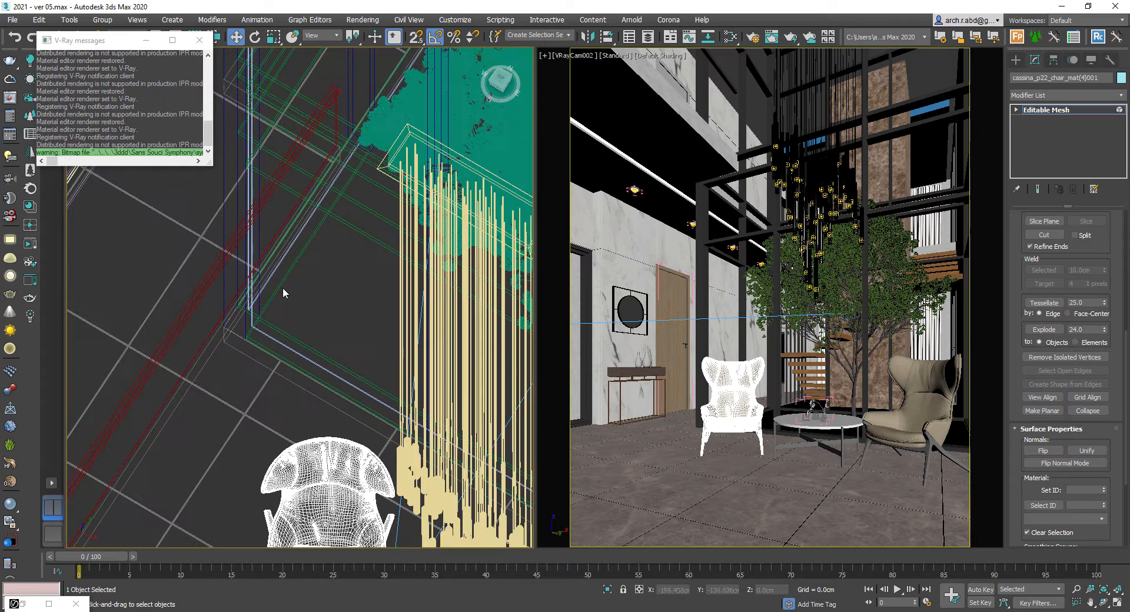
key(F3)
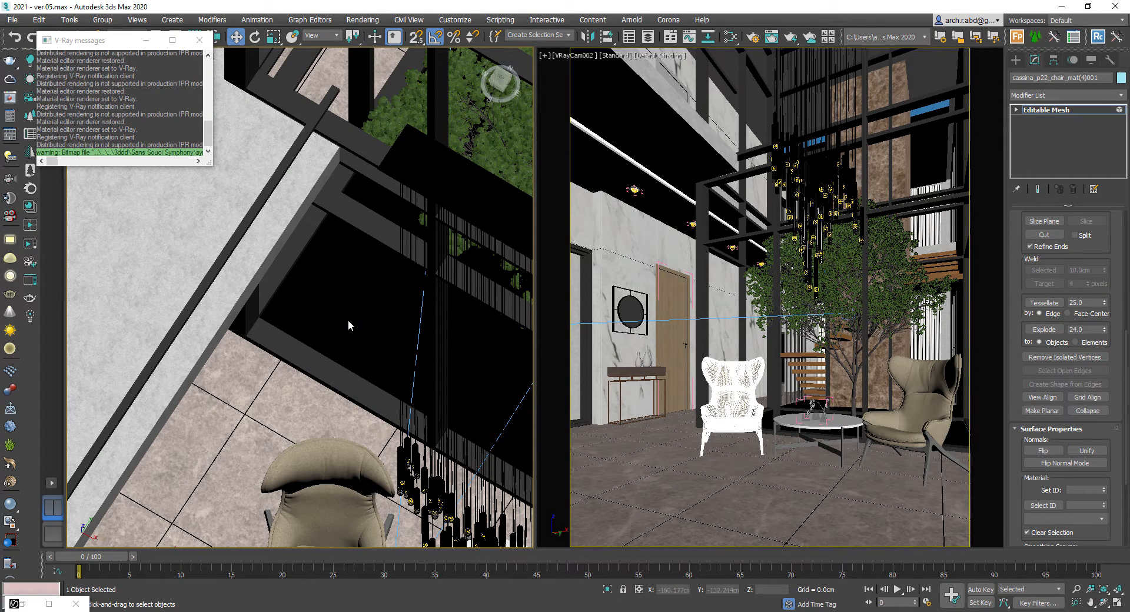
- Test-render the VRayCam002 view and close the frame buffer
key(shift+q)
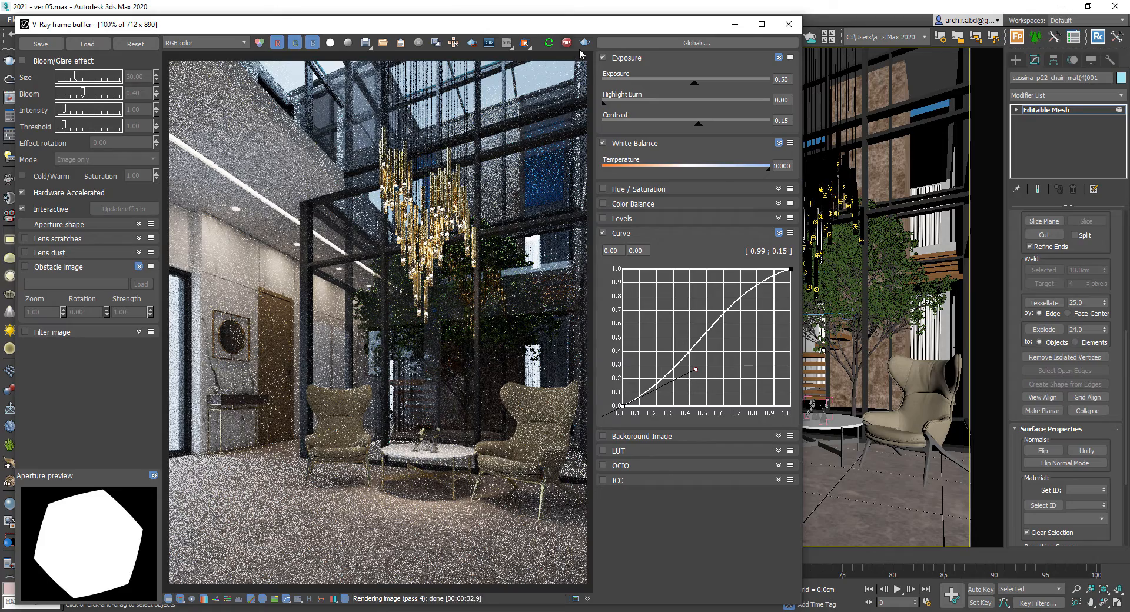
click(789, 24)
- Select the two stacked slab boxes and isolate them
click(304, 445)
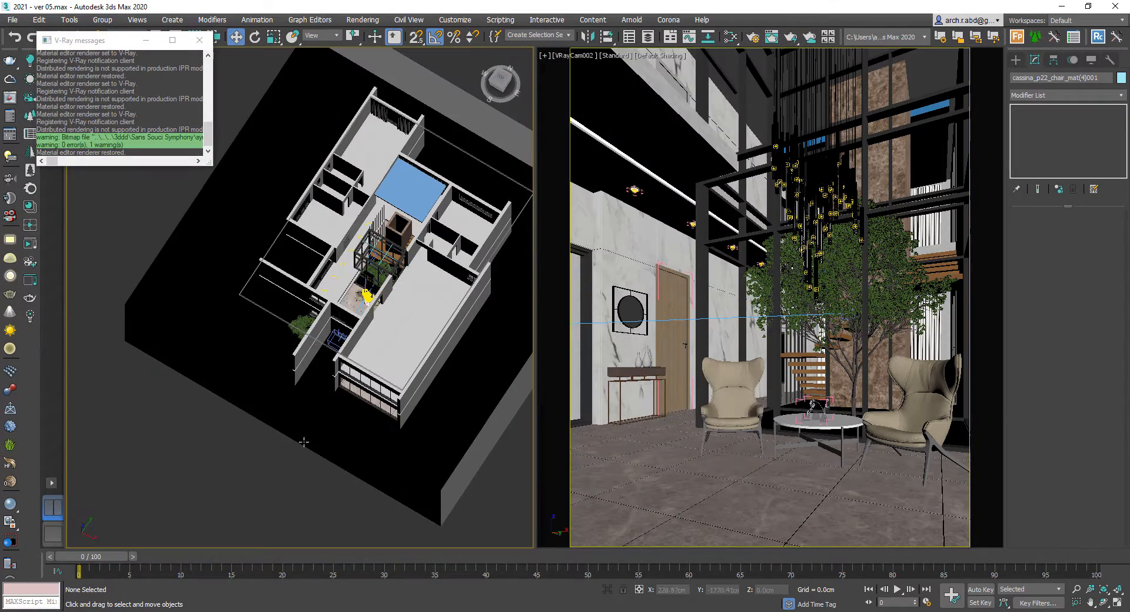
scroll(421, 191, up, 4)
click(406, 220)
scroll(406, 219, up, 4)
right_click(405, 219)
click(445, 280)
key(alt+q)
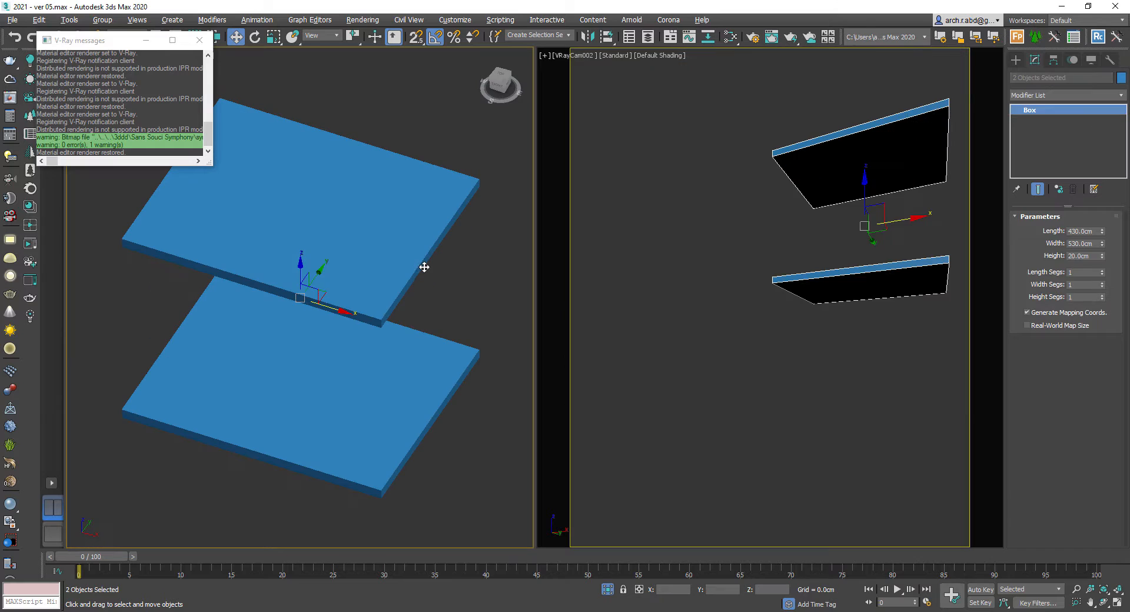
- Assign an existing textured VRayMtl from the Slate Material Editor to the two slabs
key(m)
middle_drag(716, 346, 716, 337)
scroll(826, 384, up, 5)
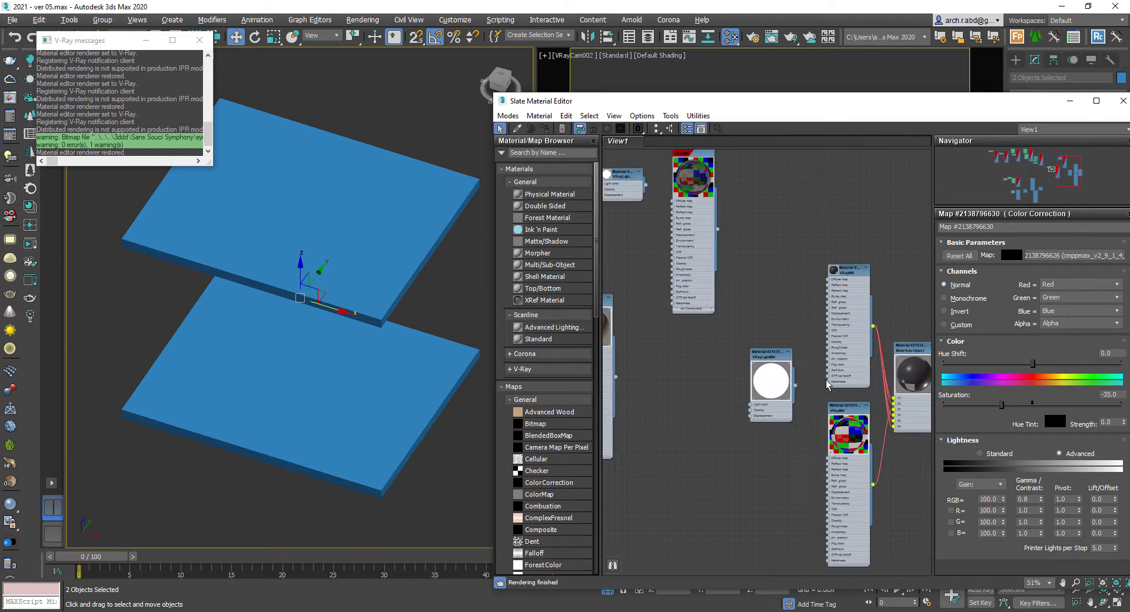
middle_drag(676, 367, 778, 355)
middle_drag(619, 273, 899, 363)
middle_drag(733, 396, 820, 467)
middle_drag(717, 472, 799, 547)
scroll(741, 285, up, 4)
click(843, 306)
click(547, 129)
click(1071, 101)
- Add a UVW Map modifier with Box mapping to the slabs and set its length to 50
click(1058, 95)
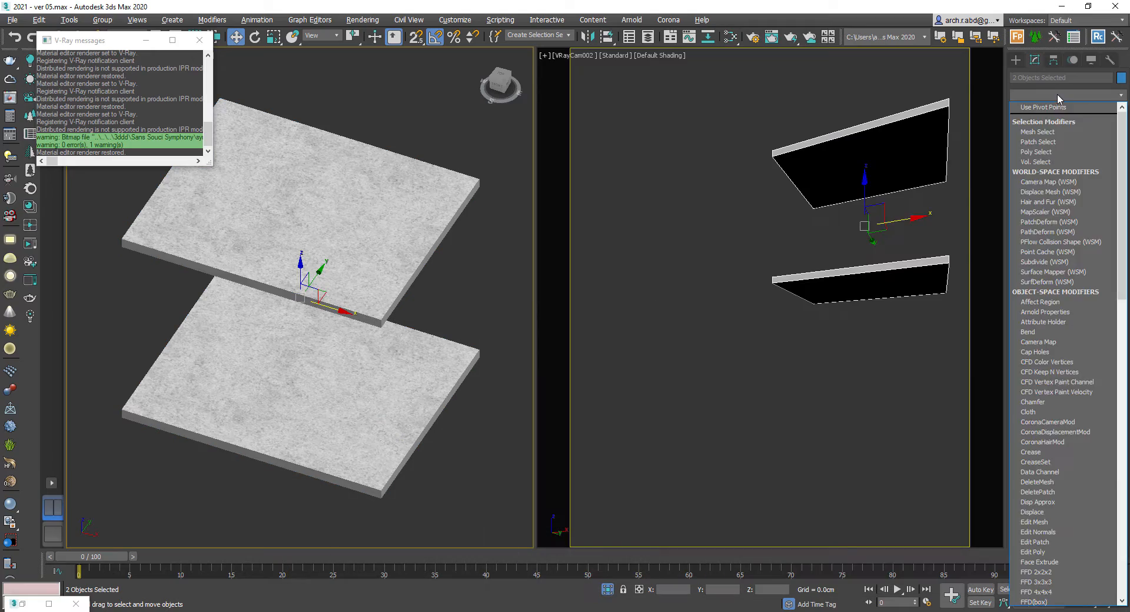
text(uvw)
key(Return)
click(1044, 284)
double_click(1069, 320)
text(50)
key(Tab)
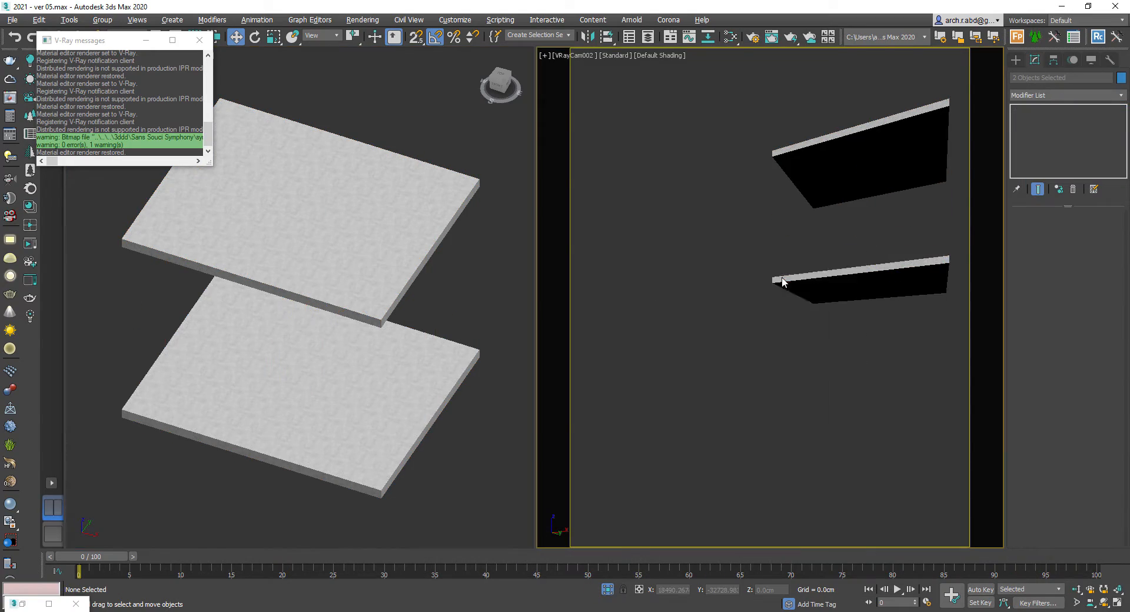
- Exit isolation and assign an existing Slate Material Editor material to the selected Rectangle003 object
key(alt+q)
scroll(318, 330, up, 5)
click(365, 375)
key(m)
right_click(329, 307)
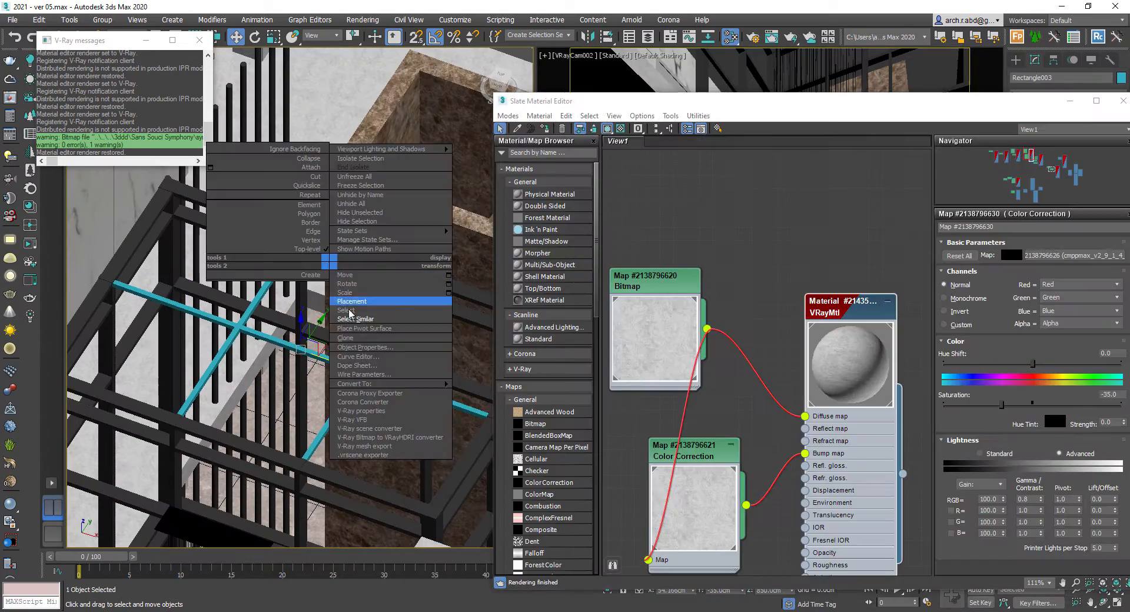
key(Escape)
key(alt+q)
key(alt+q)
scroll(716, 334, down, 5)
middle_drag(788, 471, 740, 390)
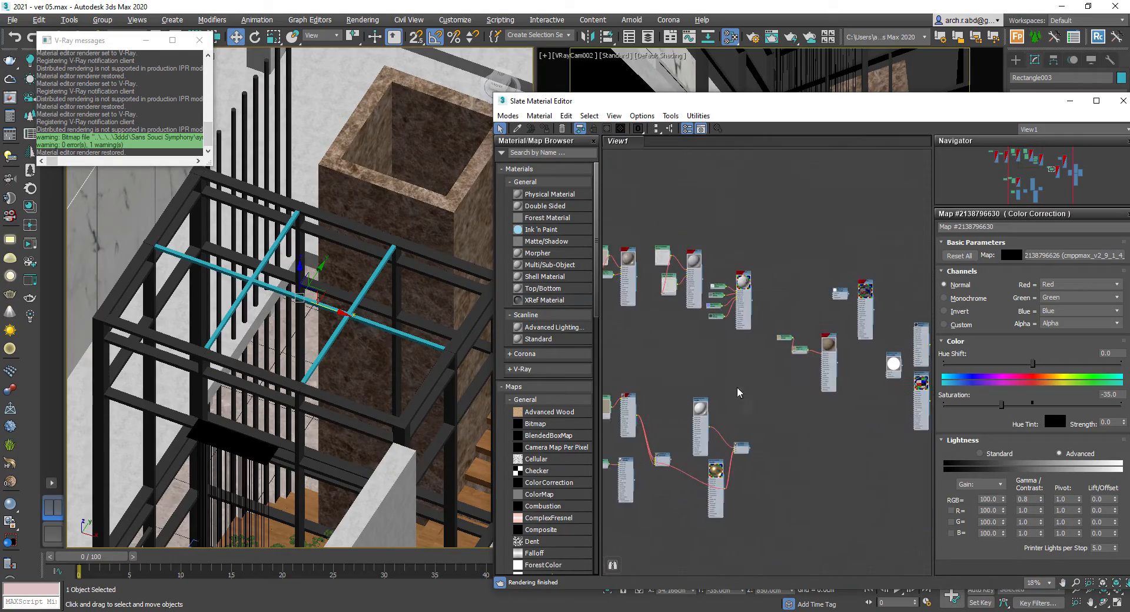
scroll(819, 341, up, 5)
click(815, 305)
click(545, 128)
click(1123, 101)
- Draw a snapped rectangle about 570 x 400 cm under the tree planter in the top viewport
scroll(419, 272, down, 5)
alt+middle_drag(419, 272, 376, 253)
scroll(377, 253, down, 4)
key(t)
scroll(404, 308, up, 6)
key(F3)
click(159, 180)
click(160, 180)
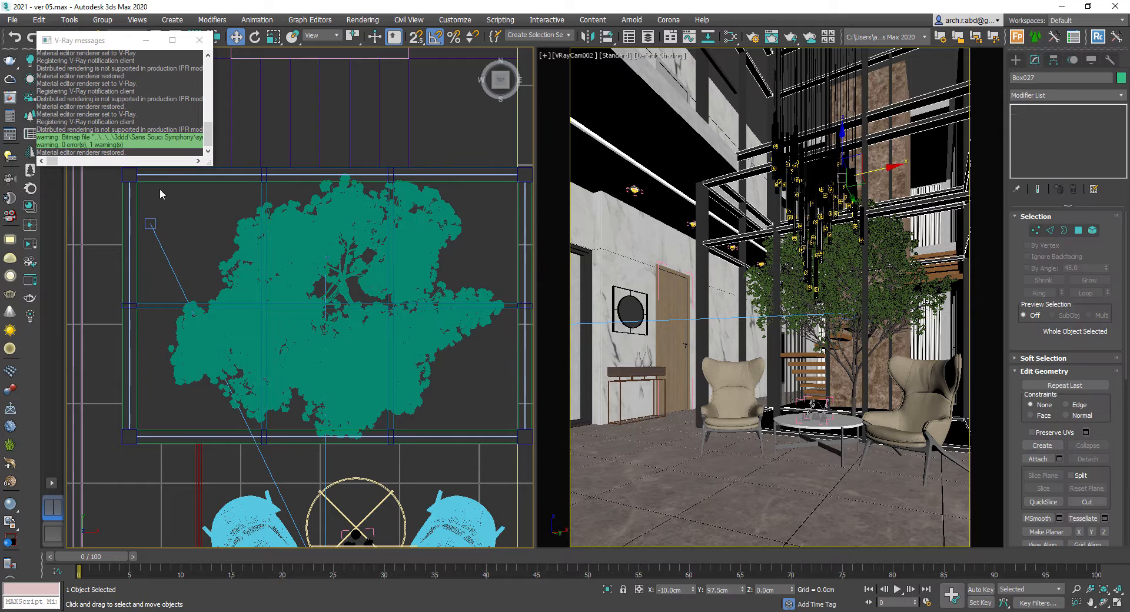
click(161, 193)
ctrl+right_click(154, 187)
click(181, 139)
scroll(253, 257, down, 4)
middle_drag(253, 257, 318, 347)
key(s)
drag(253, 161, 438, 493)
scroll(447, 432, up, 9)
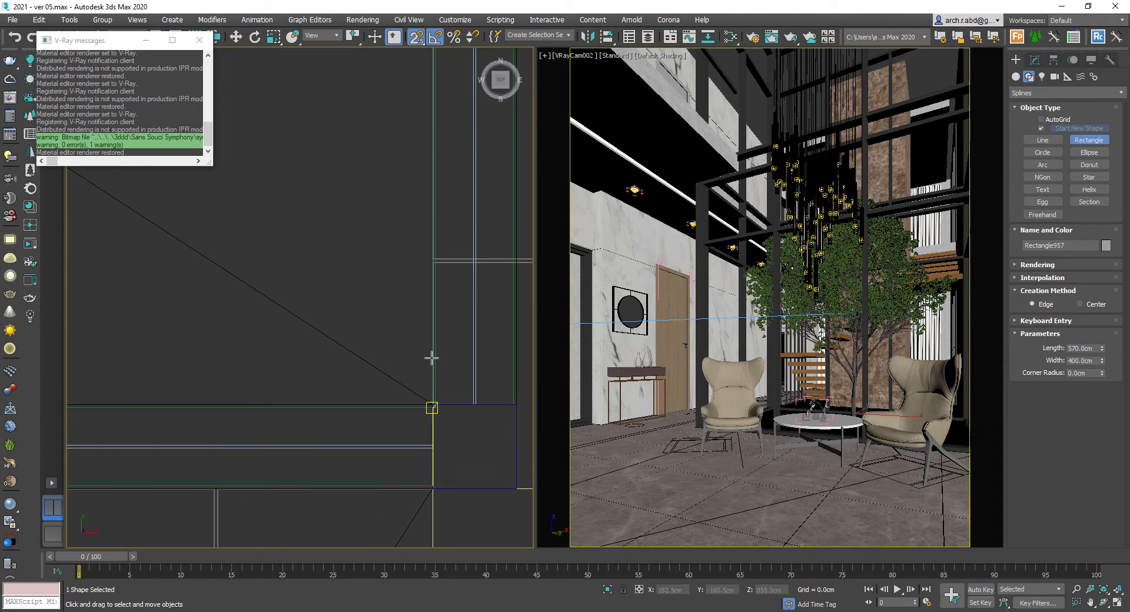
- Apply an Extrude modifier to the rectangle with an amount of 5 cm
click(1035, 60)
click(1052, 96)
text(ex)
key(Return)
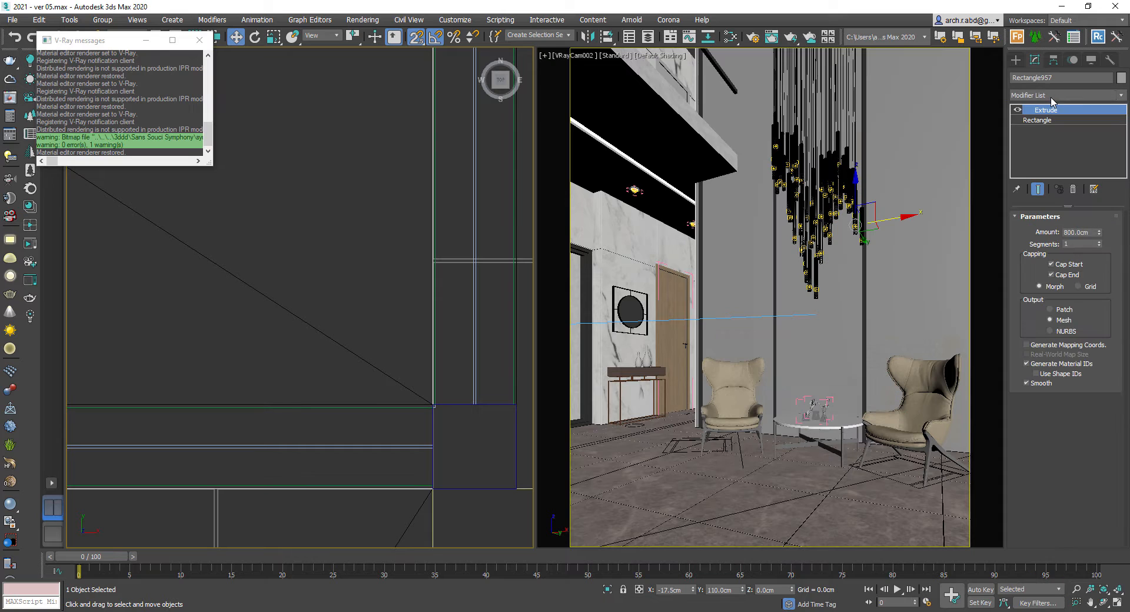
click(1075, 234)
text(5)
key(Return)
- Isolate the objects around the planter and inspect the new extruded slab
key(f)
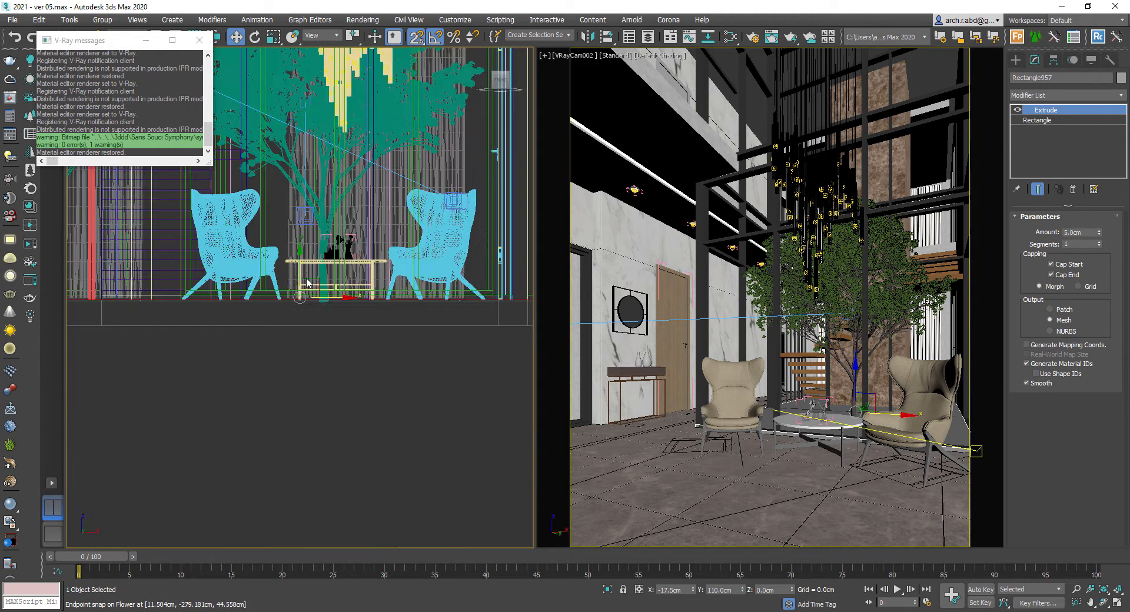
scroll(303, 281, up, 6)
drag(247, 336, 241, 373)
key(alt+q)
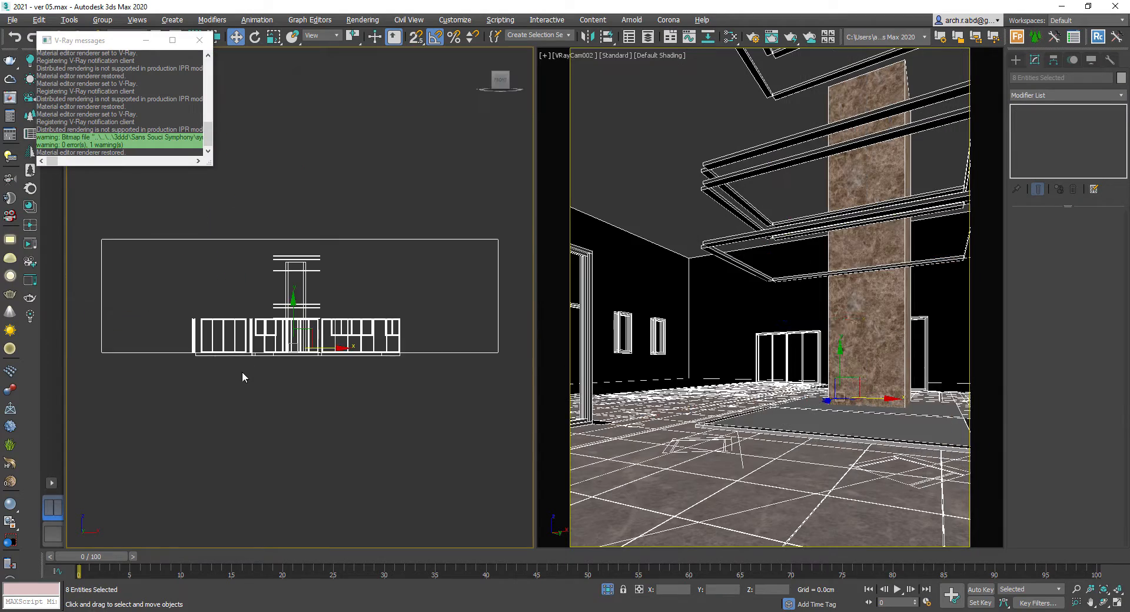
alt+middle_drag(242, 372, 309, 470)
click(309, 470)
key(F3)
scroll(309, 352, up, 4)
click(309, 353)
scroll(308, 353, up, 6)
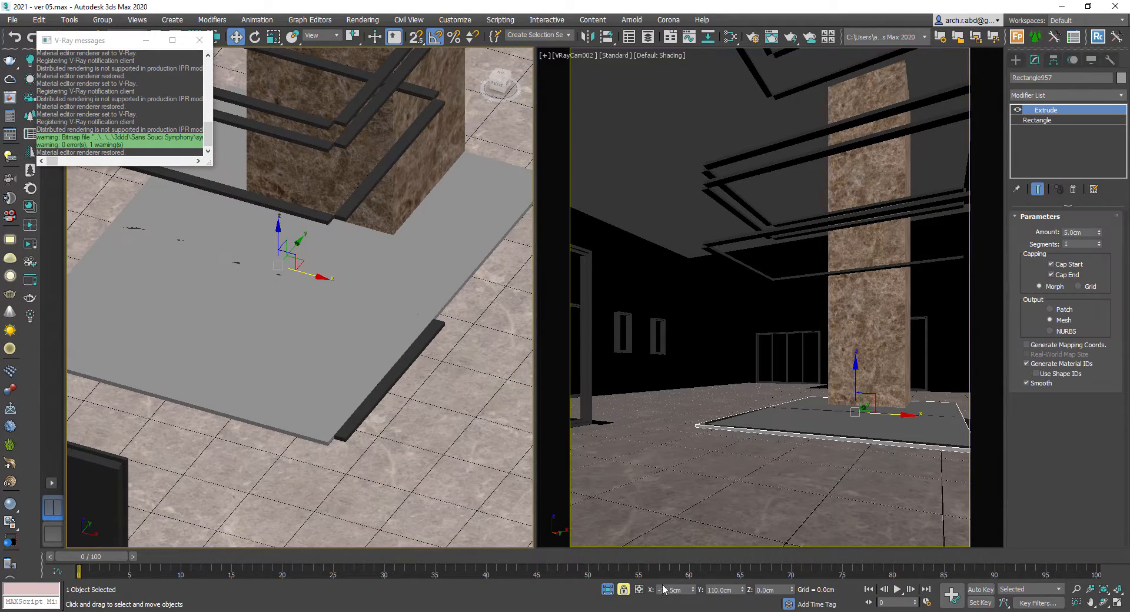
key(z)
- Create a new VRayMtl with the Archexteriors3_07_grass_color bitmap in its diffuse slot
key(m)
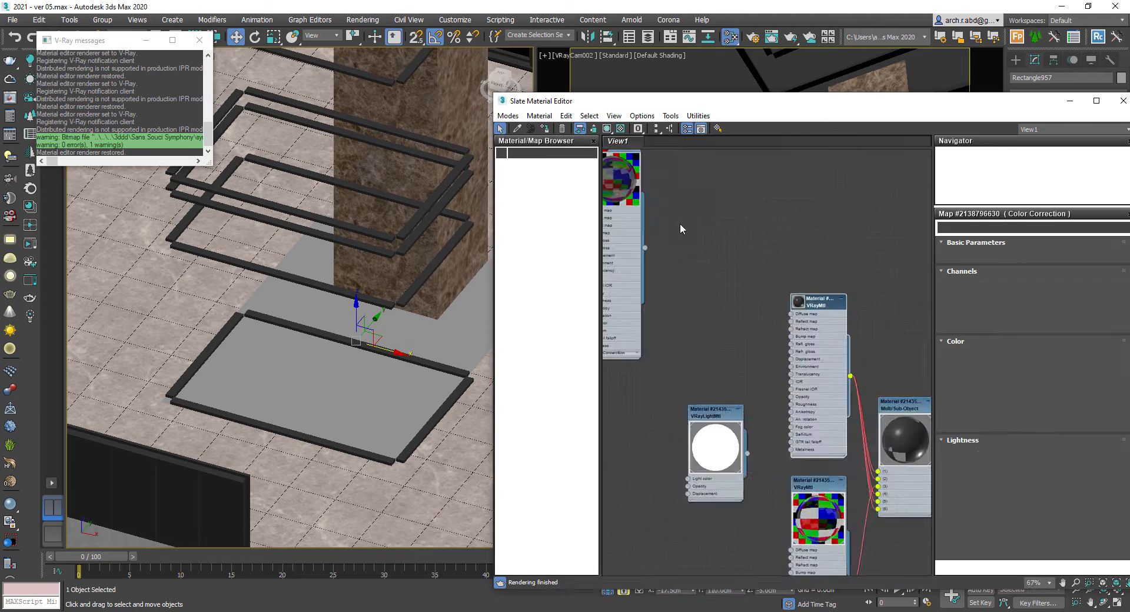
right_click(793, 202)
mouse_move(827, 205)
mouse_move(934, 248)
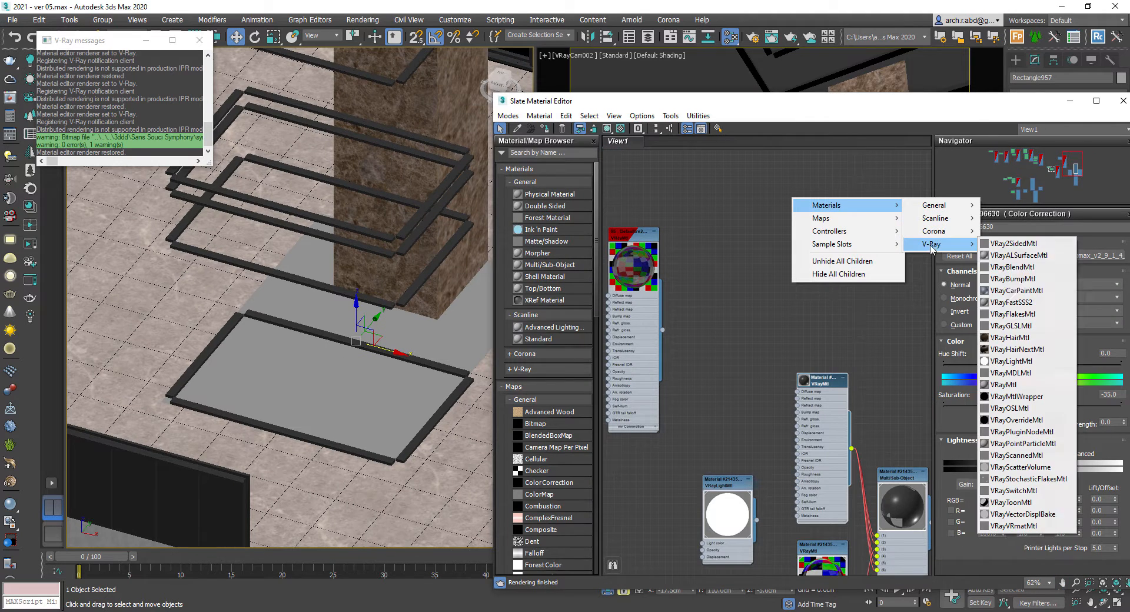
click(1028, 391)
scroll(789, 246, up, 2)
drag(799, 243, 799, 239)
mouse_move(830, 243)
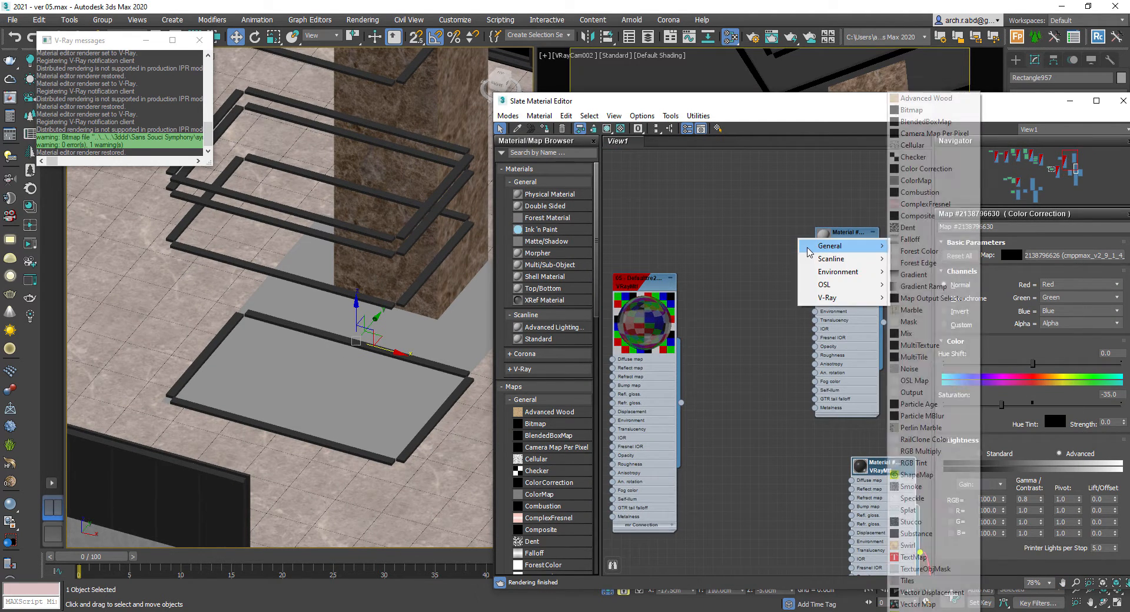
click(940, 112)
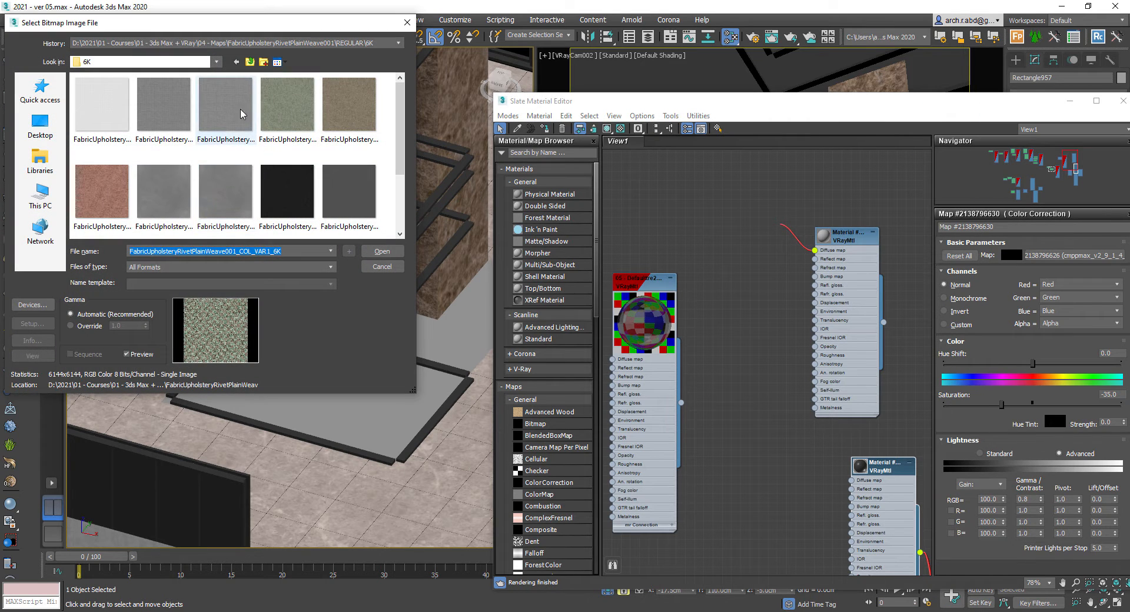
click(251, 62)
click(250, 61)
click(250, 62)
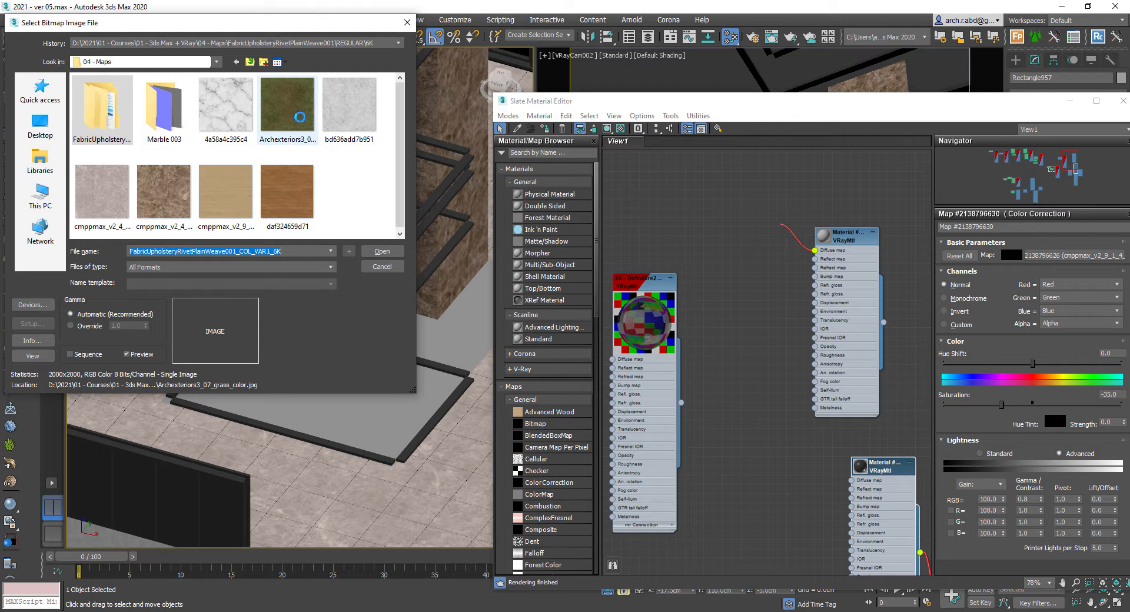
double_click(302, 117)
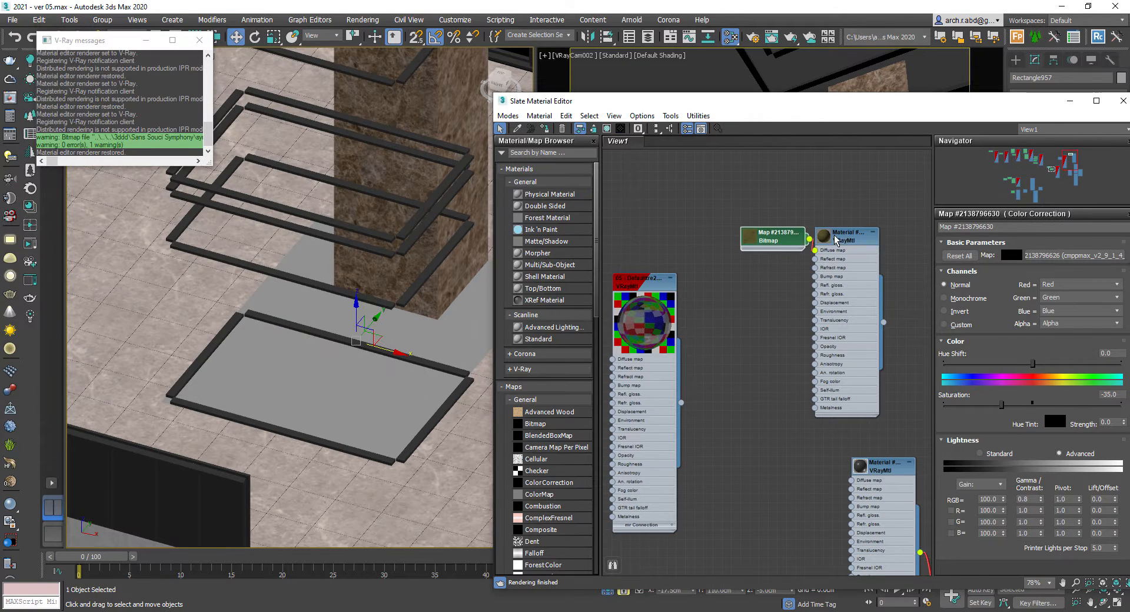
- Assign the grass material to the slab, show its map in the viewport, and close the editor
click(545, 130)
click(621, 129)
click(1071, 101)
- Add a UVW Map modifier with Box mapping, setting length, width and height to 500 cm
click(1065, 94)
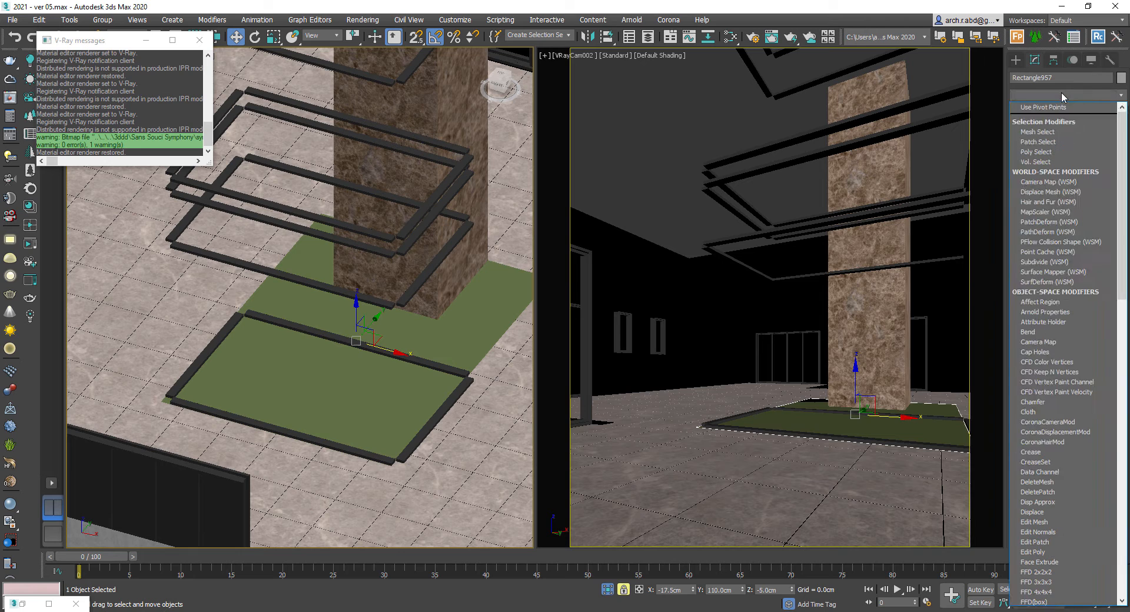
text(uvw)
key(Return)
text(6)
key(Tab)
text(6)
key(Tab)
text(6)
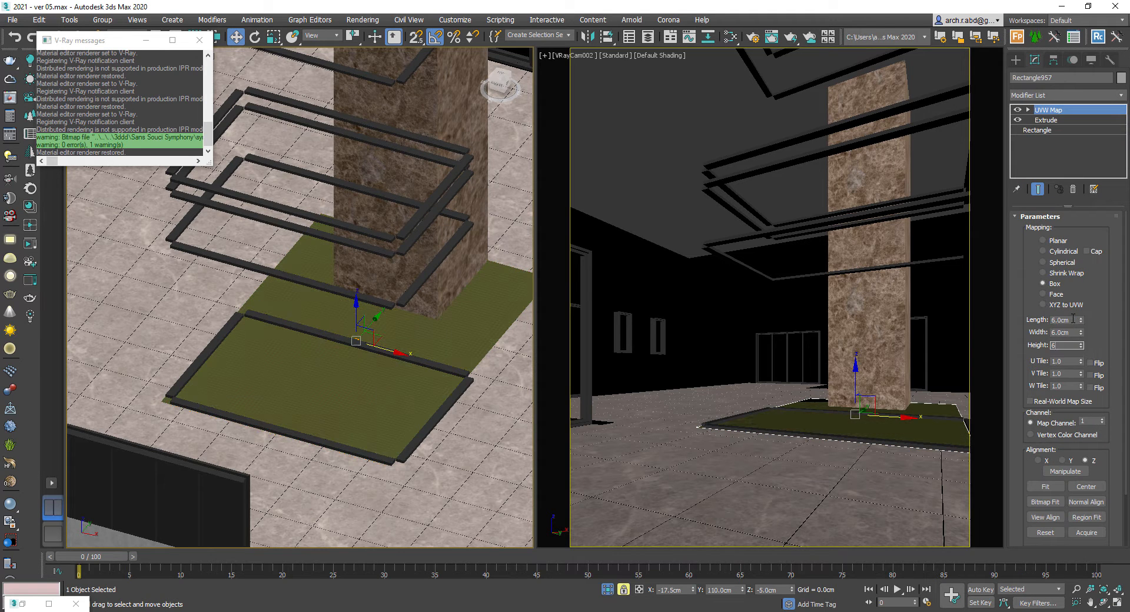
text(500)
key(Tab)
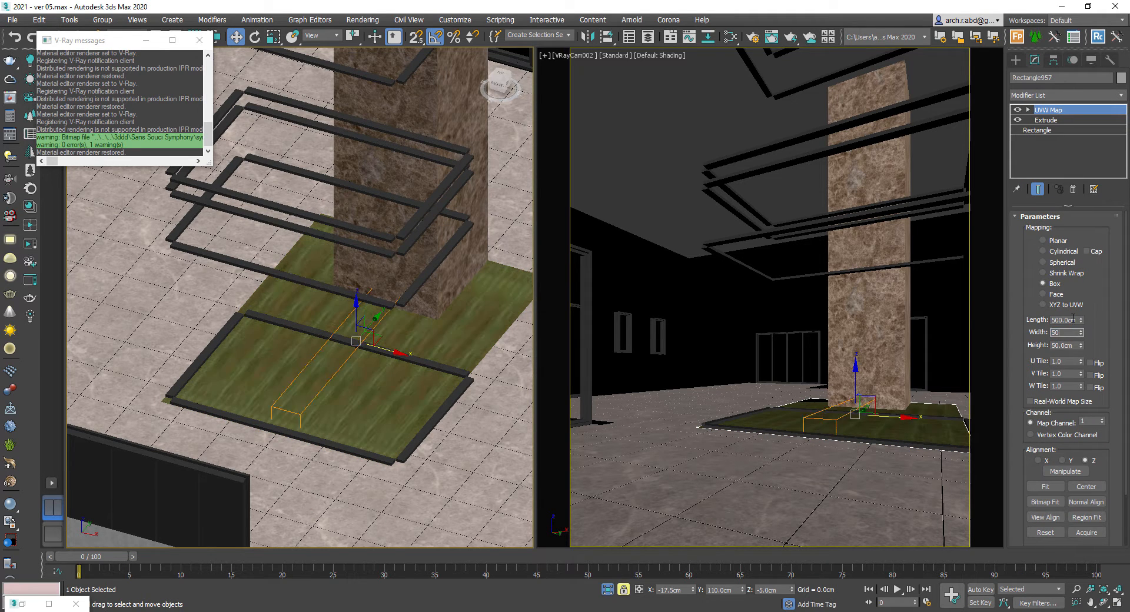
text(500)
key(Tab)
text(500)
key(Return)
- Nudge the grass slab's height with the Move tool, then end the isolation
scroll(419, 308, up, 3)
mouse_move(418, 309)
alt+middle_down()
mouse_move(336, 358)
mouse_move(348, 297)
mouse_move(312, 302)
mouse_move(392, 327)
mouse_move(416, 321)
alt+middle_up()
scroll(334, 308, down, 1)
key(f)
scroll(271, 310, down, 2)
middle_drag(270, 310, 418, 383)
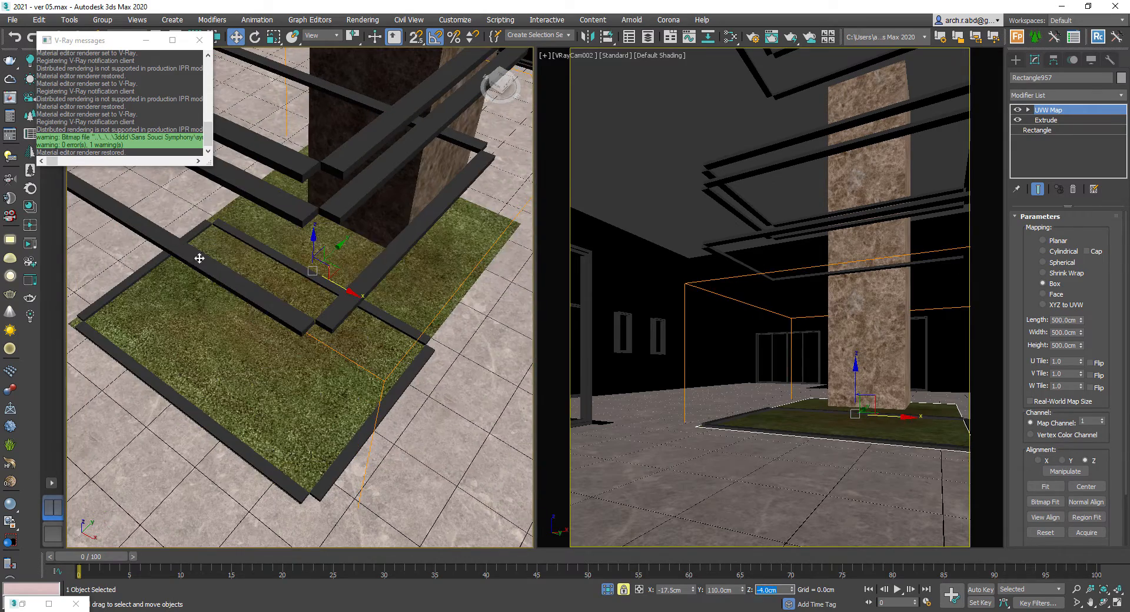
right_click(286, 303)
click(331, 252)
mouse_move(344, 299)
alt+middle_down()
mouse_move(323, 298)
mouse_move(404, 308)
mouse_move(308, 310)
mouse_move(357, 310)
alt+middle_up()
key(z)
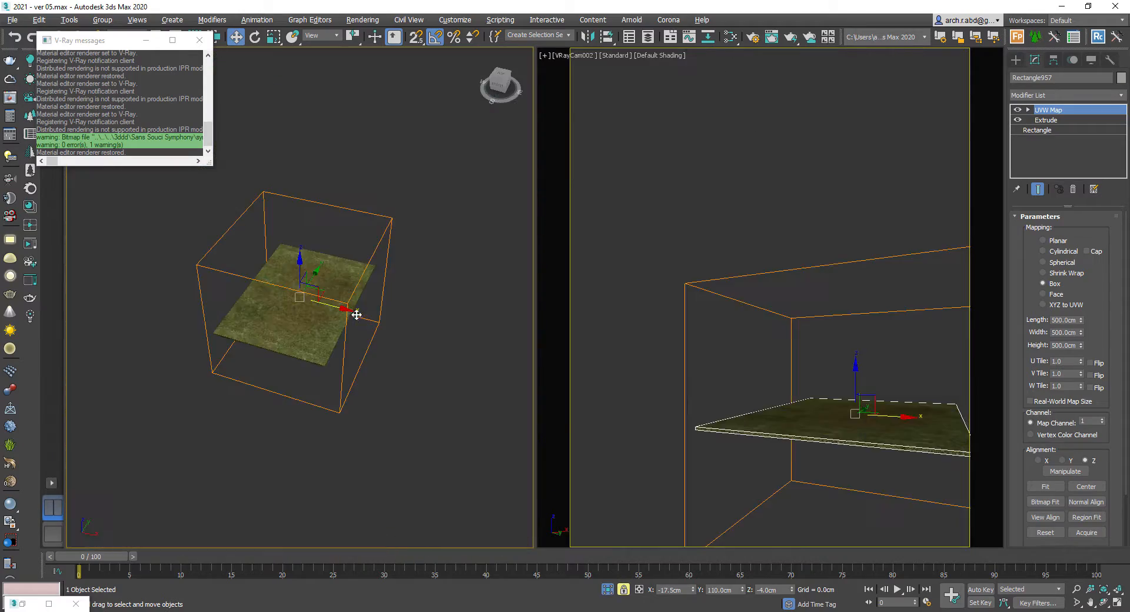
right_click(358, 307)
click(424, 211)
- Turn on 2D Pan Zoom in the camera view and inspect the grass around the armchairs and table
click(545, 56)
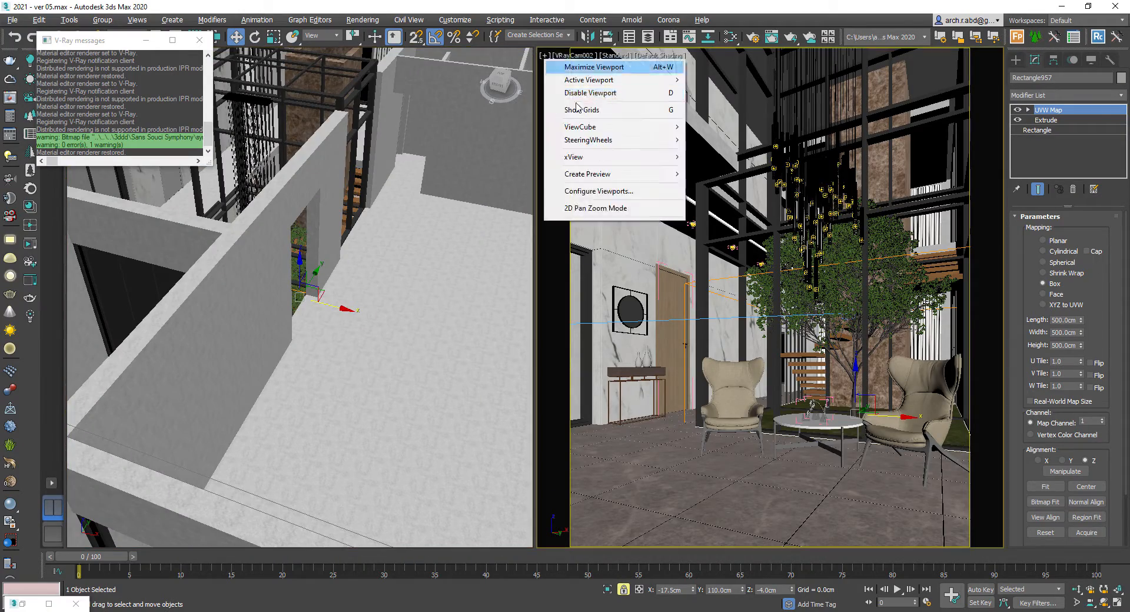
click(597, 210)
scroll(775, 391, up, 6)
scroll(747, 410, down, 1)
click(792, 592)
click(793, 592)
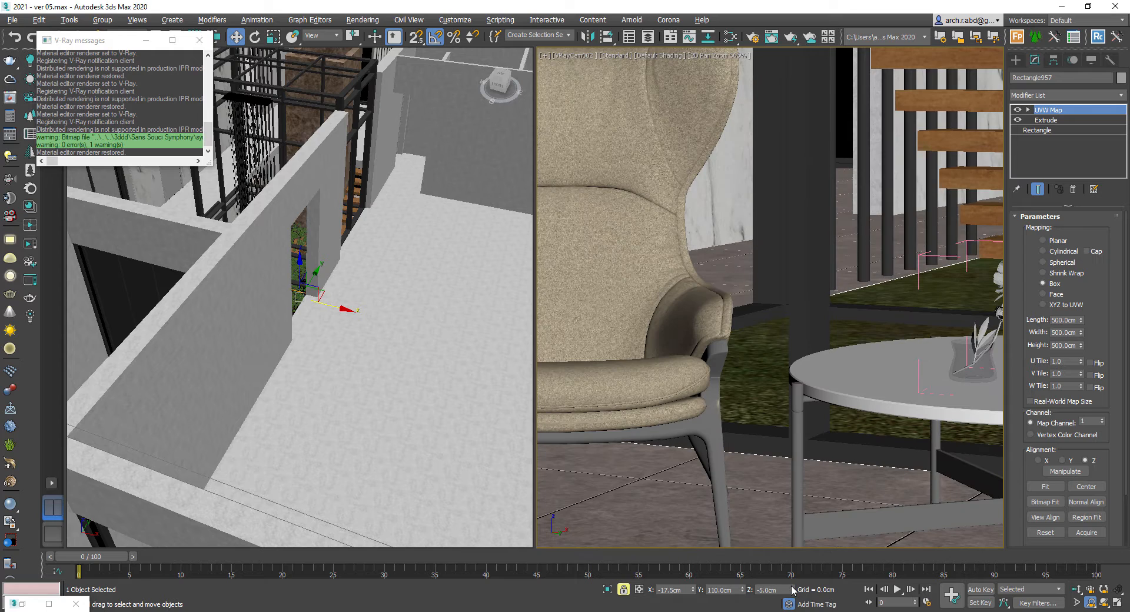
click(761, 381)
click(787, 374)
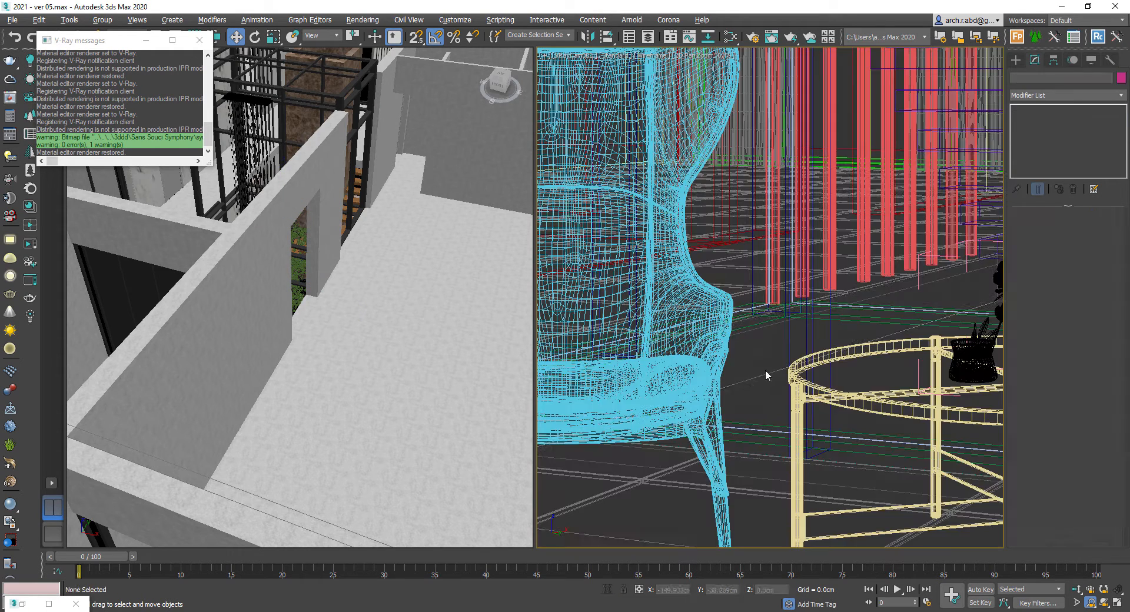
drag(792, 189, 793, 190)
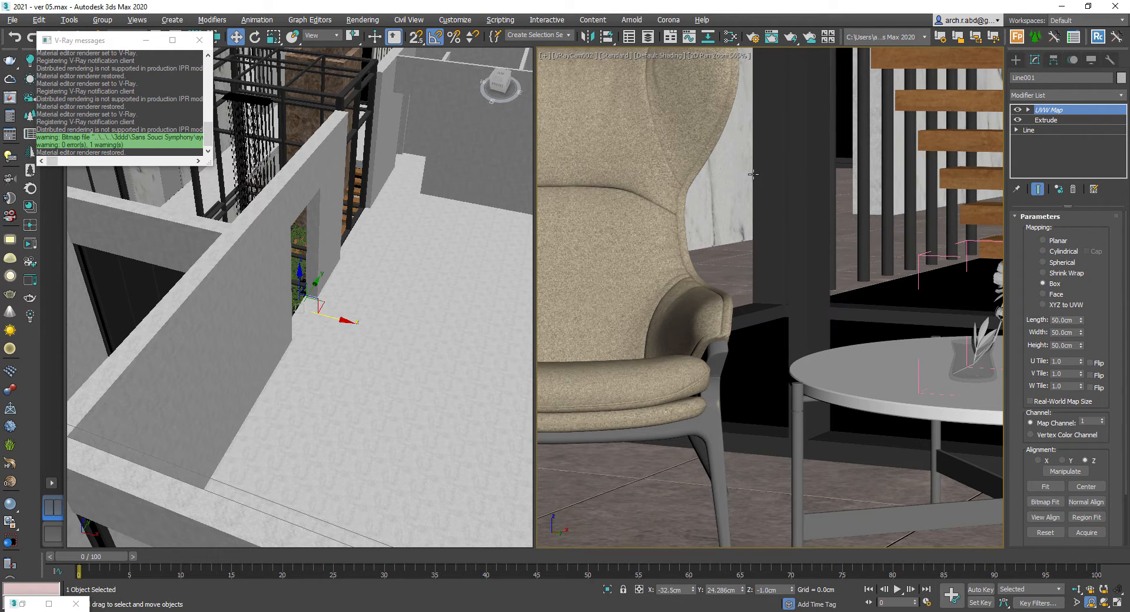
- Undo the last three actions and restore the VRayCam002 camera view and a top view
key(ctrl+z)
key(ctrl+z)
key(ctrl+z)
key(ctrl+z)
key(c)
double_click(542, 227)
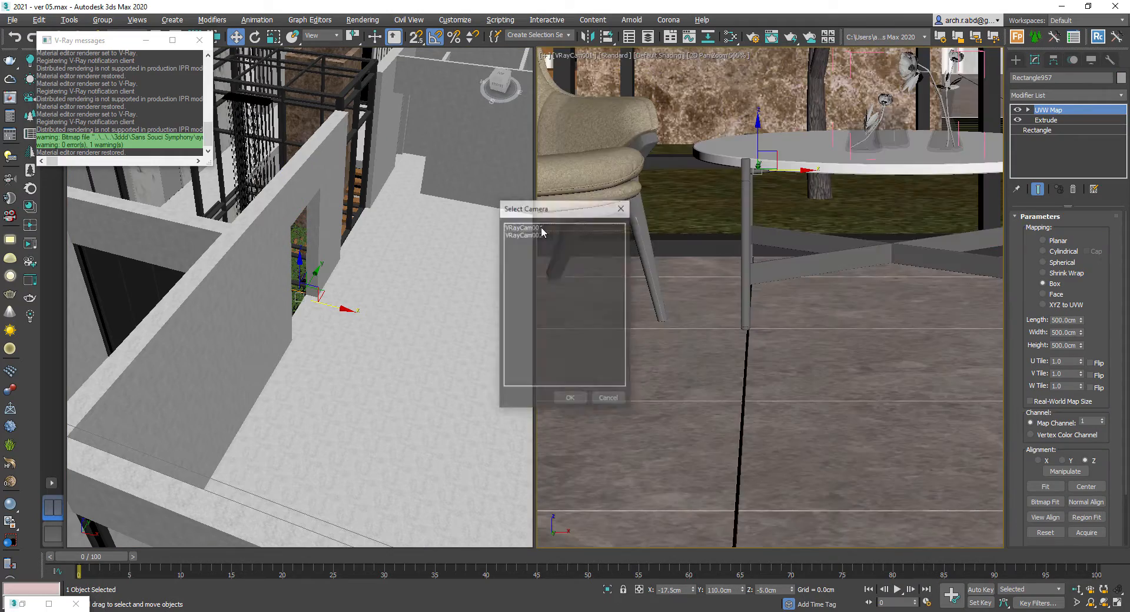
key(shift+z)
click(546, 56)
click(583, 218)
middle_click(347, 269)
key(t)
scroll(347, 270, down, 6)
click(457, 330)
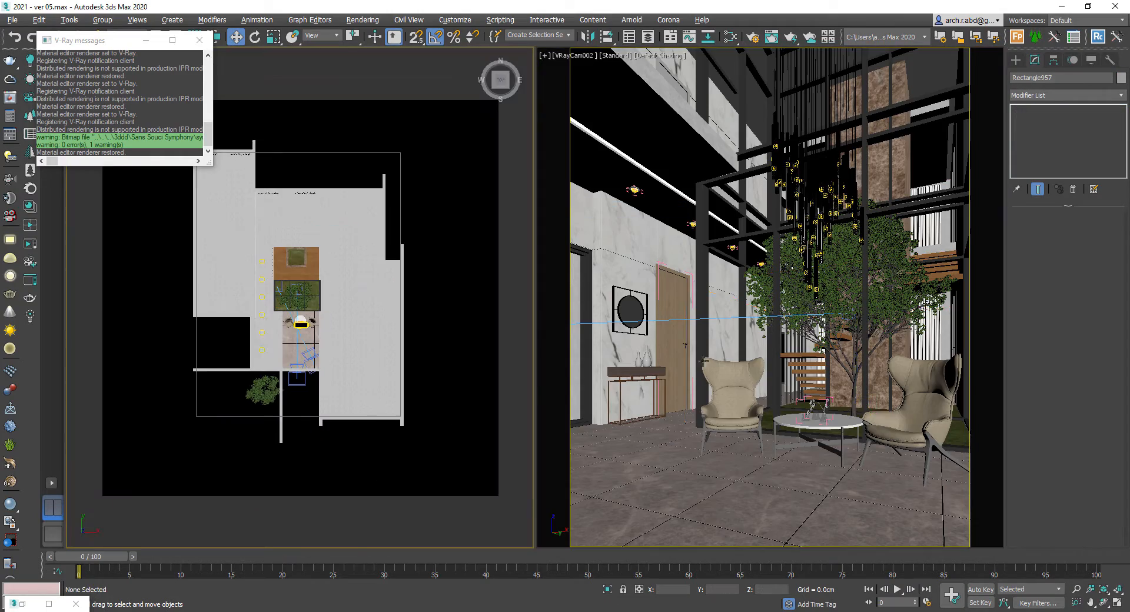
- Start a test render of the VRayCam002 view and minimize the frame buffer
right_click(802, 409)
click(839, 545)
click(557, 45)
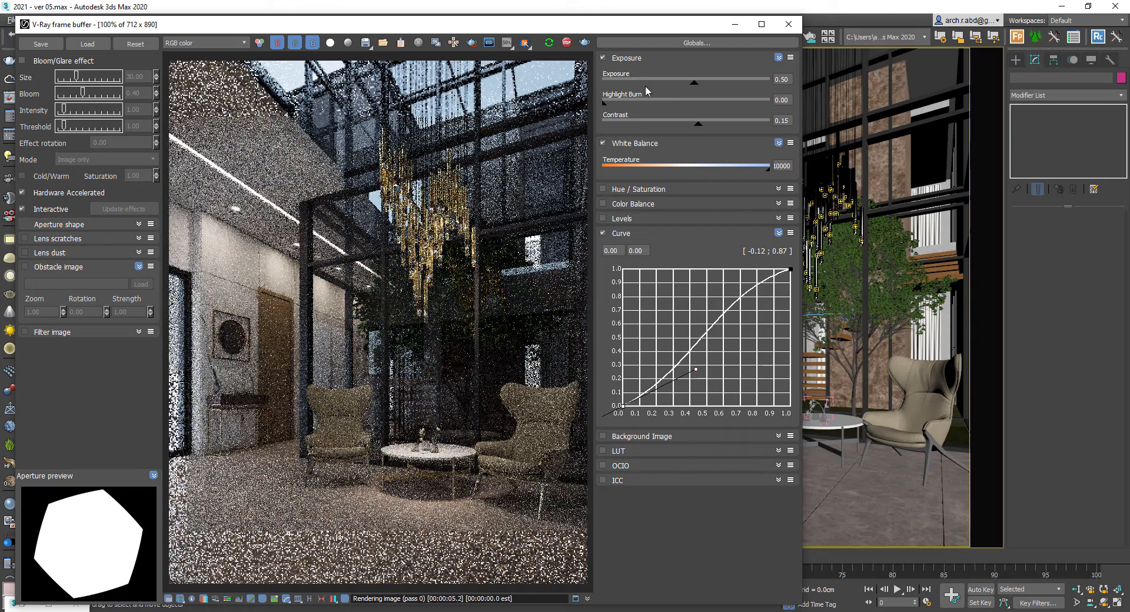
click(735, 24)
- Select the ceiling slab with its spotlight and isolate them
click(636, 190)
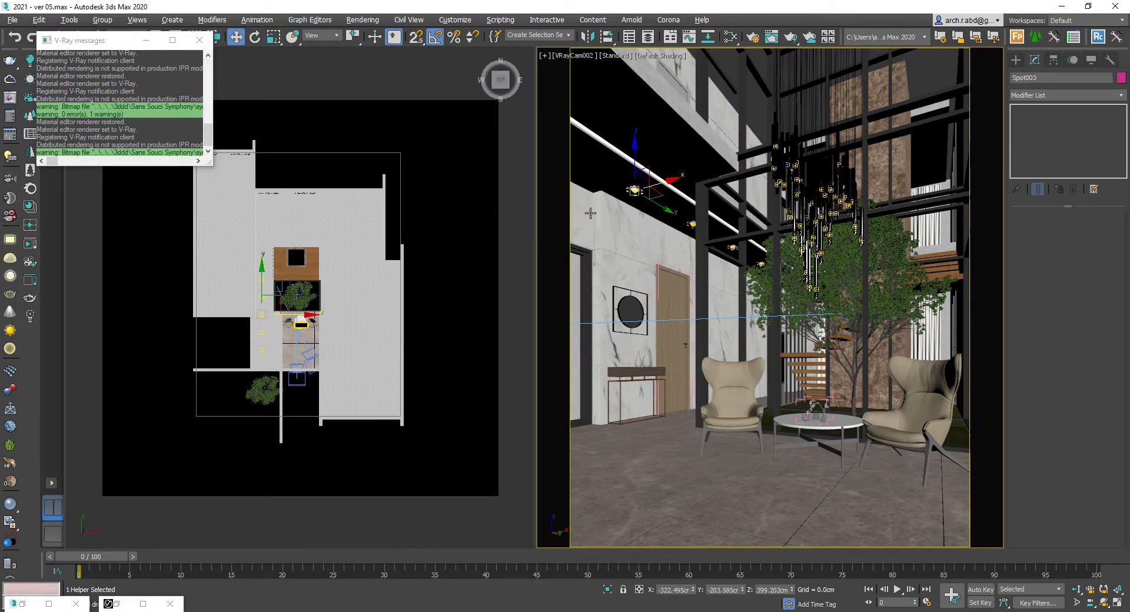
key(ctrl+a)
click(102, 20)
click(113, 98)
click(449, 81)
key(F3)
scroll(268, 269, up, 6)
click(244, 235)
middle_drag(270, 261, 293, 440)
scroll(310, 343, up, 2)
ctrl+click(308, 341)
scroll(307, 343, up, 5)
ctrl+click(307, 386)
key(alt+q)
alt+click(816, 182)
key(alt+q)
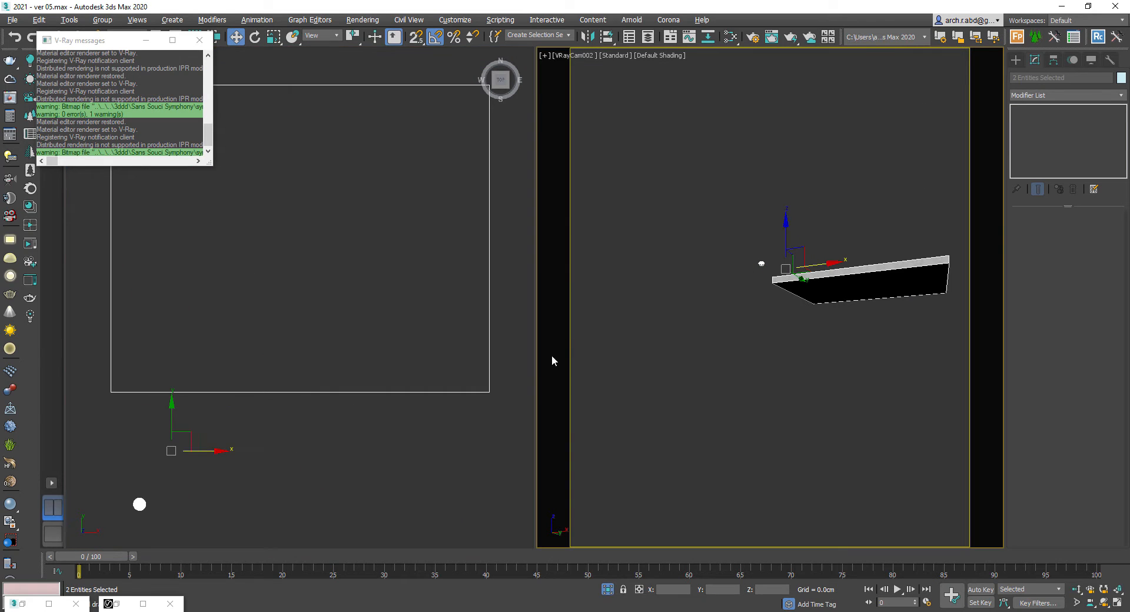
- Arrange the ceiling spotlights in a grid under the slab in the top view and delete an unneeded object
scroll(413, 386, down, 2)
click(218, 469)
middle_drag(214, 495, 226, 498)
click(318, 435)
right_click(328, 432)
click(353, 404)
key(s)
drag(210, 176, 477, 393)
right_click(478, 393)
click(230, 472)
mouse_move(230, 466)
shift+mouse_down()
mouse_move(276, 339)
mouse_move(281, 258)
shift+mouse_up()
click(560, 363)
scroll(265, 355, up, 2)
middle_drag(280, 286, 276, 373)
shift+drag(276, 384, 278, 343)
click(564, 360)
drag(245, 220, 335, 466)
shift+drag(277, 341, 372, 340)
click(567, 360)
middle_drag(372, 384, 254, 377)
key(Delete)
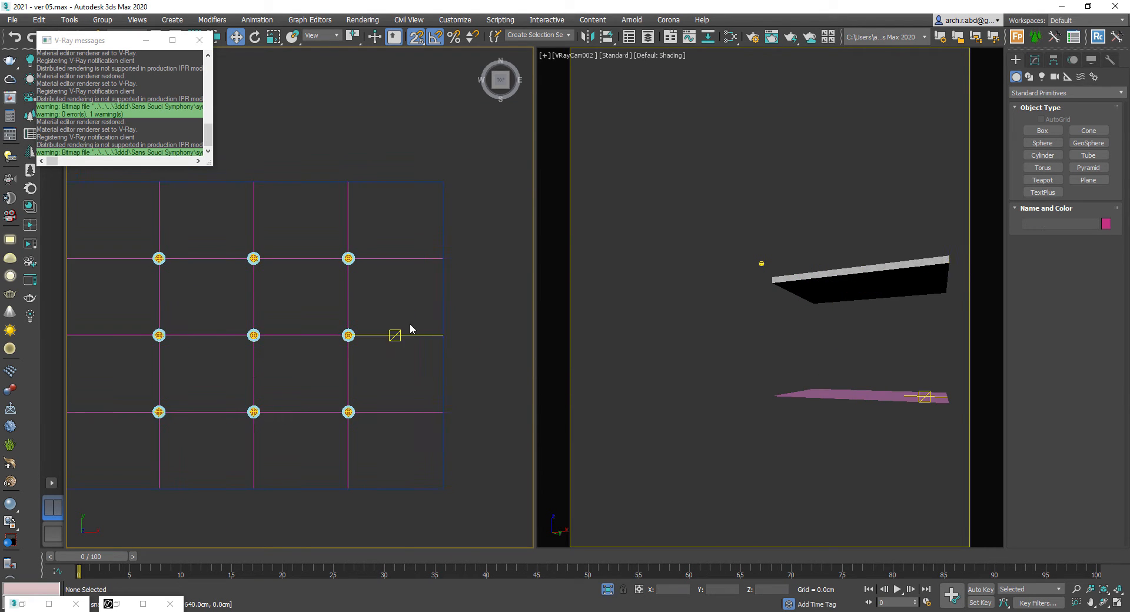
- Select the ceiling lights and try moving them in the front view, undoing the move
key(f)
middle_drag(454, 333, 465, 363)
scroll(465, 363, down, 2)
key(s)
drag(462, 305, 219, 203)
key(t)
alt+drag(114, 529, 208, 457)
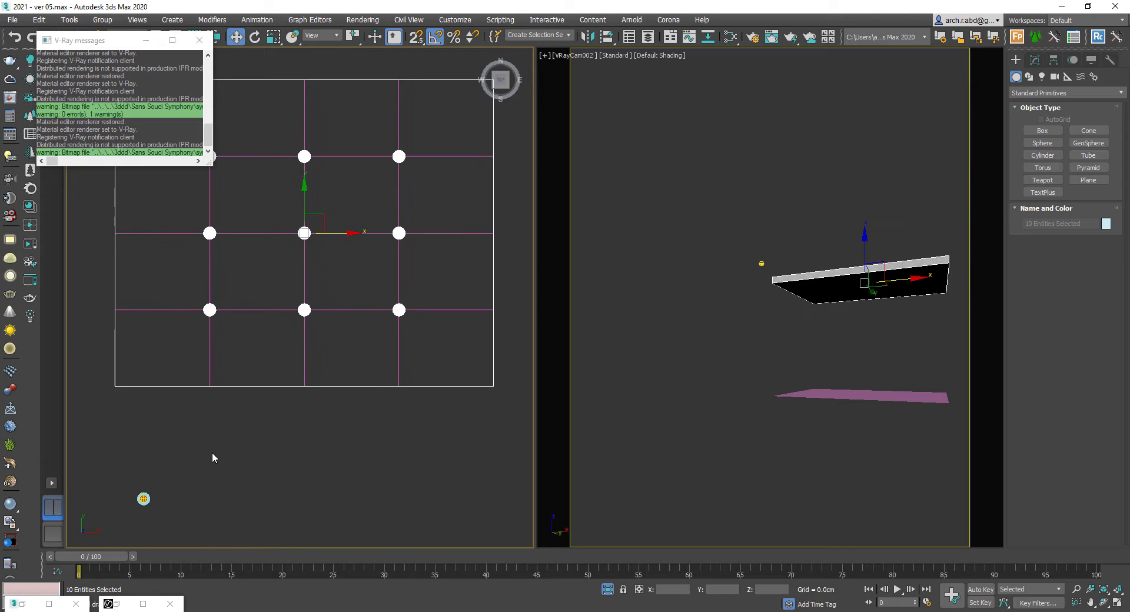
key(f)
scroll(283, 322, up, 6)
scroll(283, 325, down, 4)
middle_drag(177, 356, 373, 361)
key(s)
drag(285, 338, 300, 434)
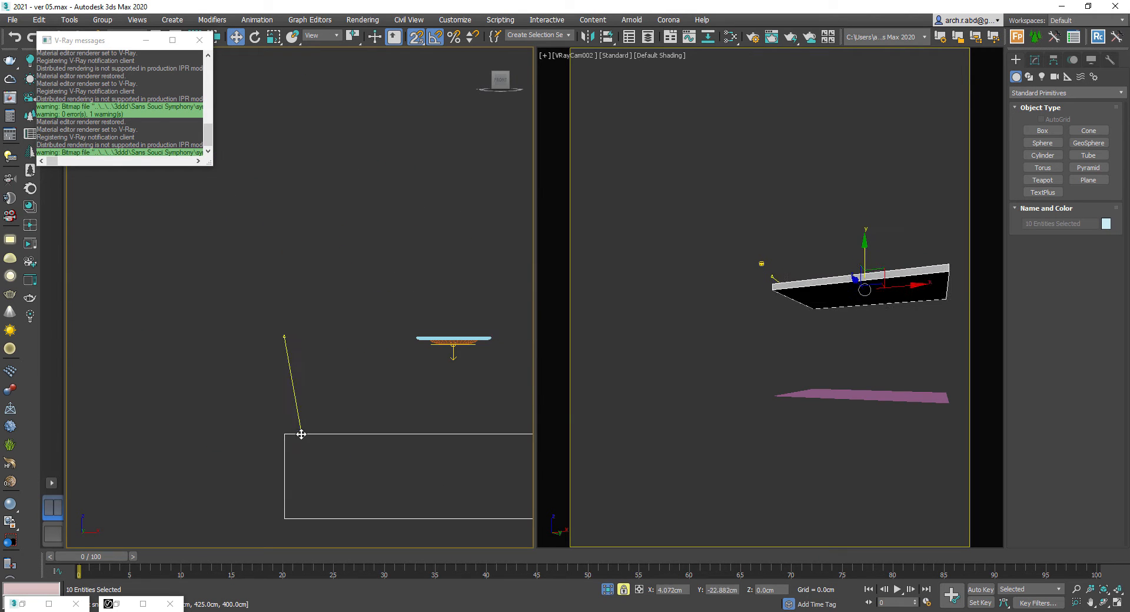
key(ctrl+z)
- Delete a stray object, select the nine ceiling light groups and lower them beneath the slab in the front view
key(space)
click(253, 334)
key(s)
scroll(253, 335, down, 6)
middle_drag(330, 321, 265, 353)
drag(225, 208, 242, 233)
click(484, 400)
click(472, 439)
key(Delete)
key(f)
key(z)
alt+drag(429, 274, 446, 339)
scroll(508, 299, up, 5)
key(space)
key(s)
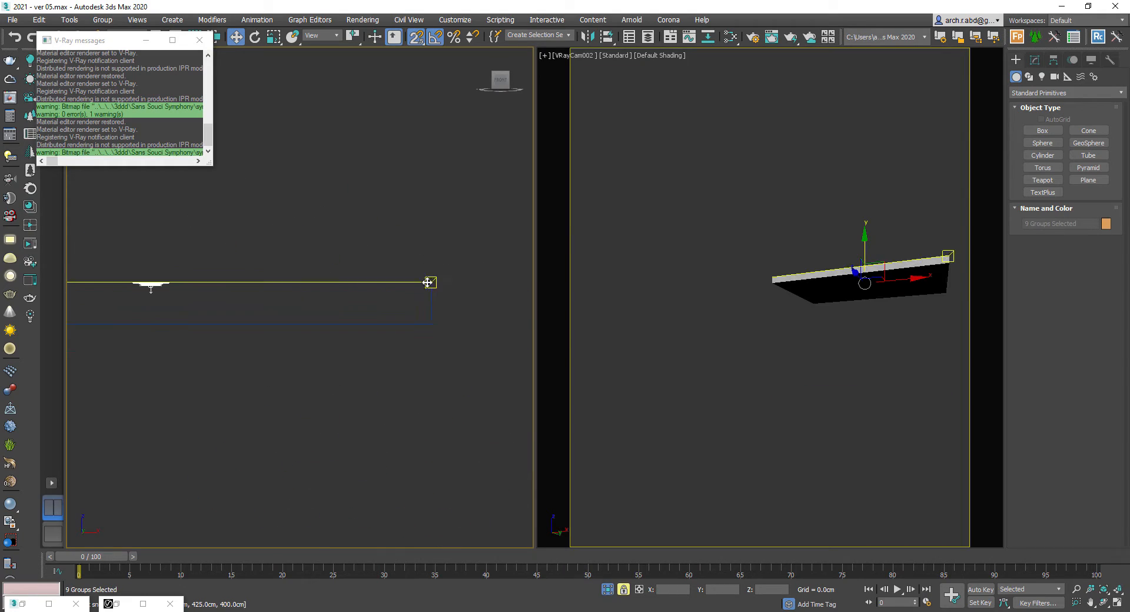
drag(432, 283, 432, 323)
key(space)
- Render the VRayCam002 view again and switch the left viewport to top view
click(440, 366)
right_click(441, 371)
click(481, 286)
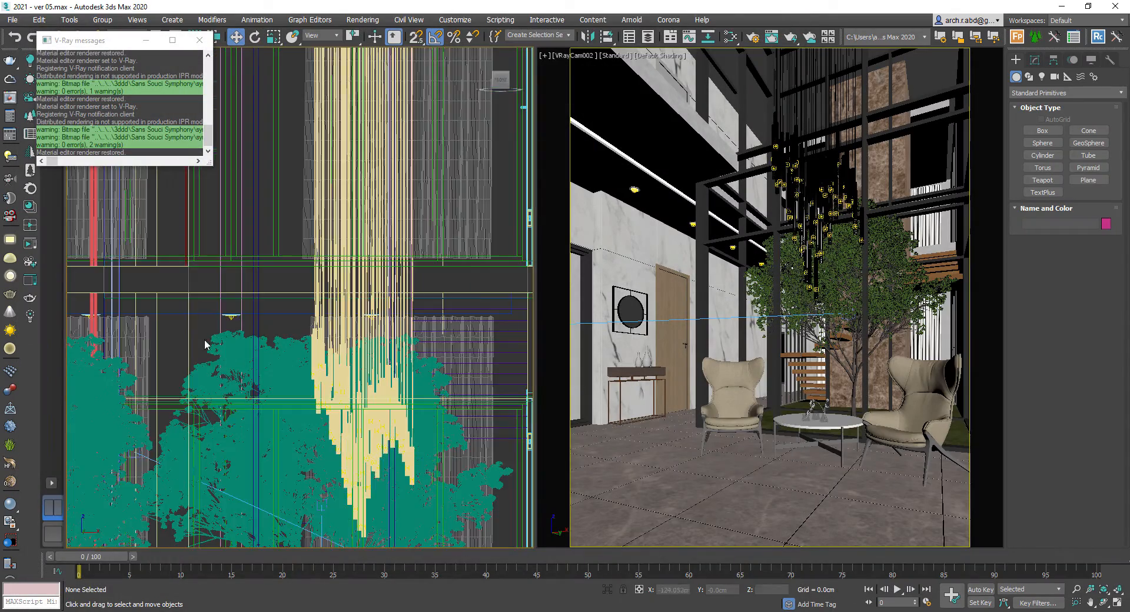
click(231, 317)
key(t)
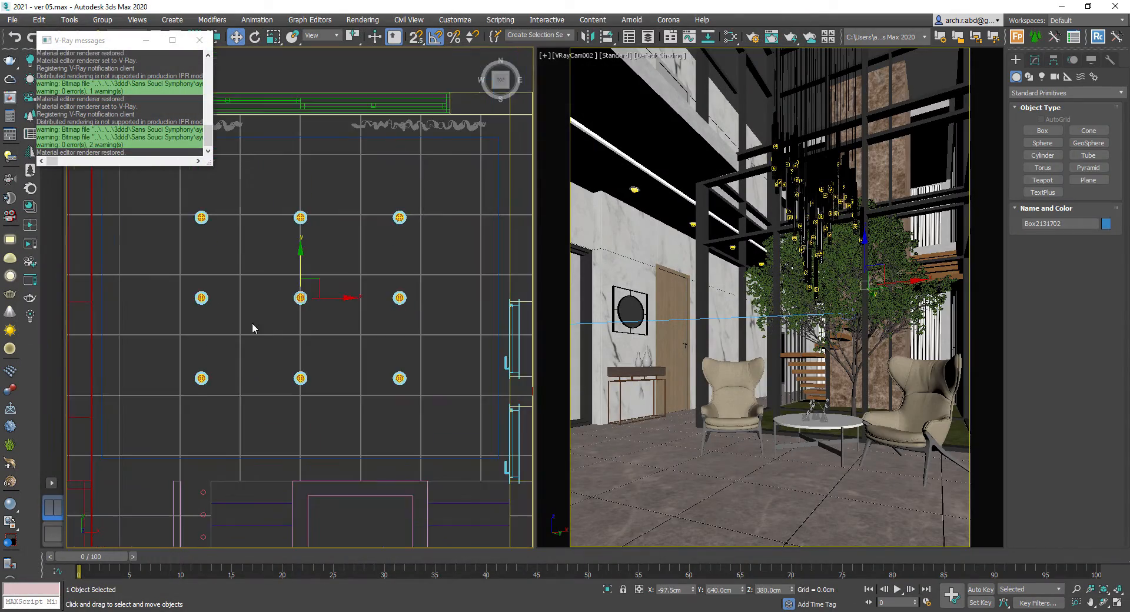
- Select the spotlight above the tree and rotate it to point upward
scroll(310, 307, up, 4)
click(303, 303)
scroll(283, 196, down, 7)
shift+drag(295, 183, 321, 360)
key(e)
key(z)
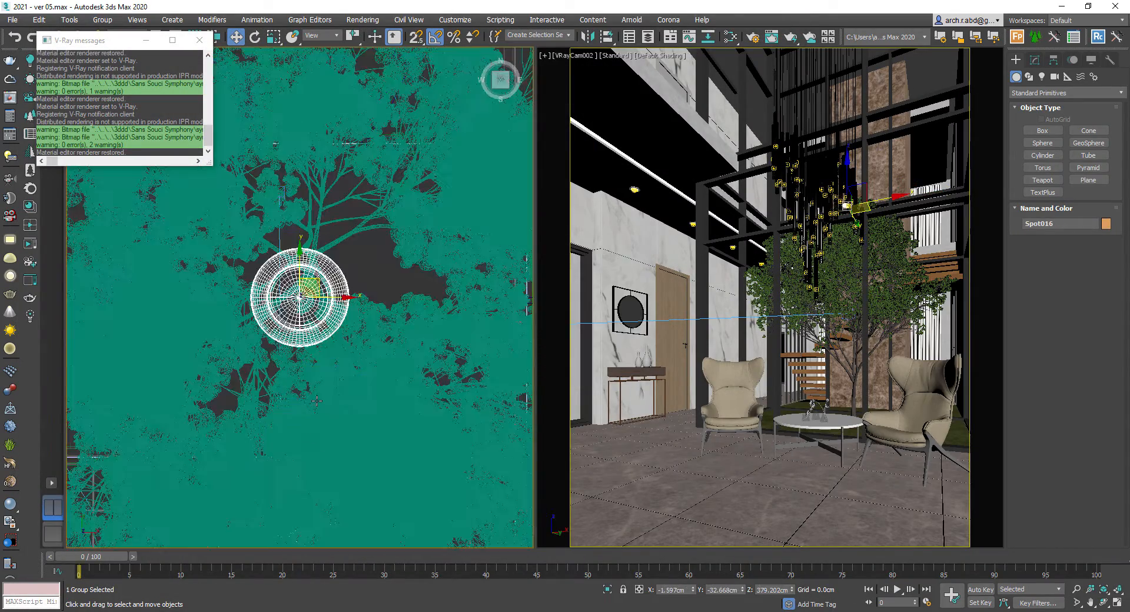
key(f)
drag(341, 271, 359, 403)
scroll(322, 302, down, 4)
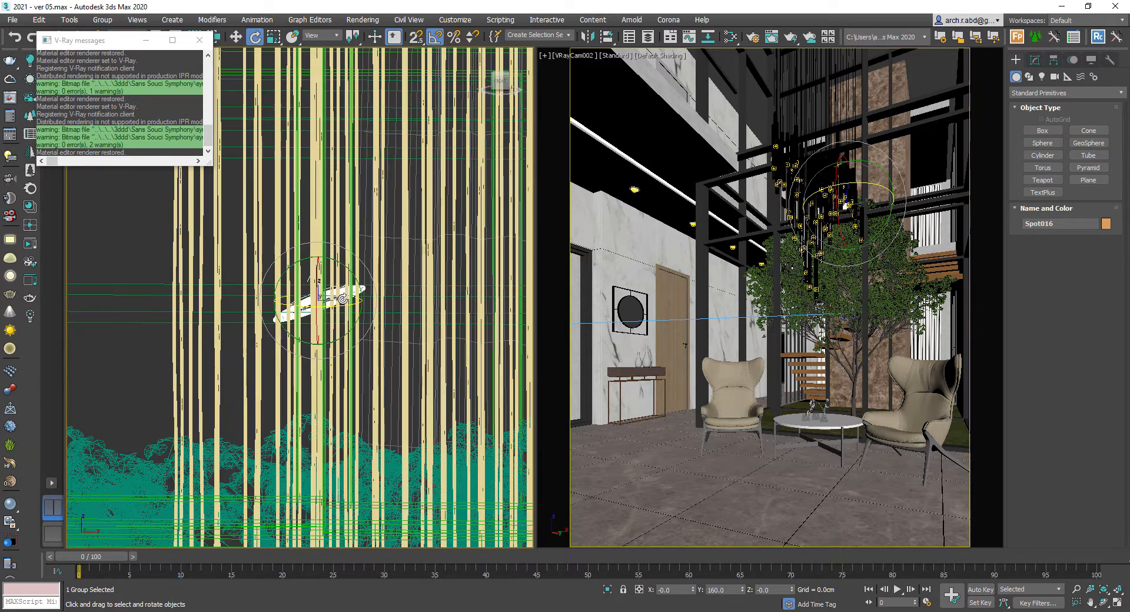
scroll(350, 279, up, 3)
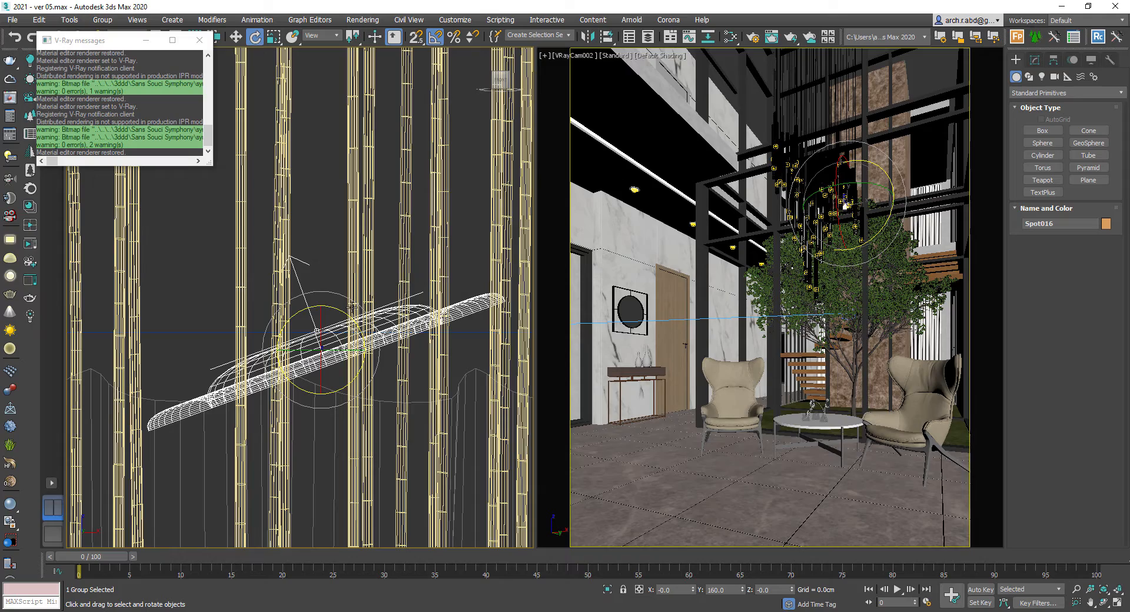
drag(351, 308, 355, 329)
scroll(355, 331, down, 5)
alt+middle_drag(308, 334, 303, 371)
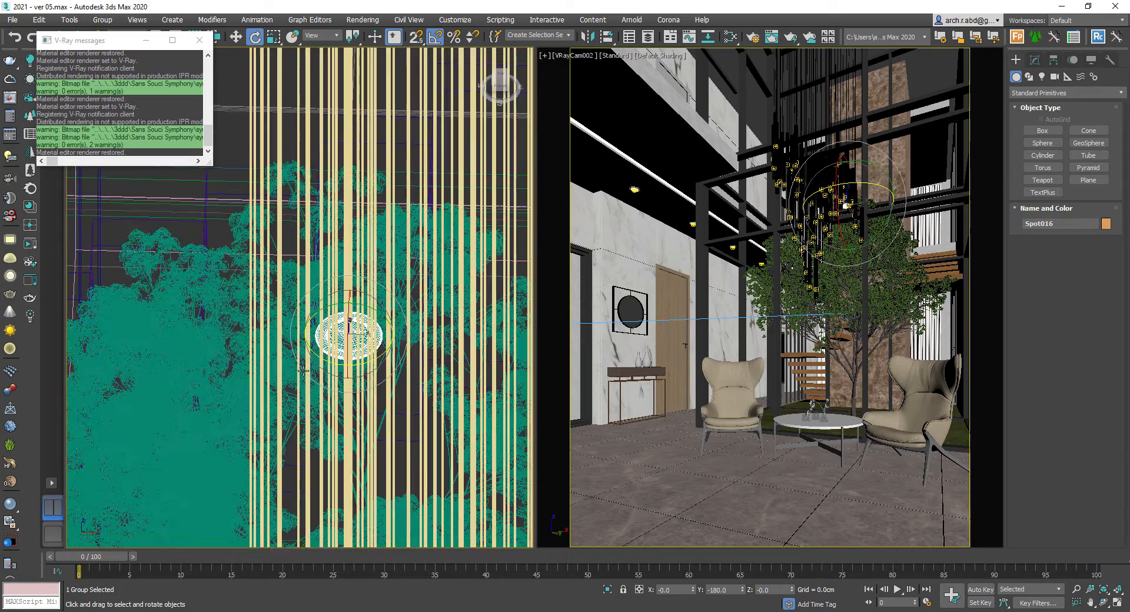
- Isolate the spotlight with the tree and move it down to the tree's base
key(f)
ctrl+click(304, 357)
key(alt+q)
click(306, 113)
key(w)
drag(322, 109, 331, 478)
key(t)
key(z)
scroll(294, 377, down, 8)
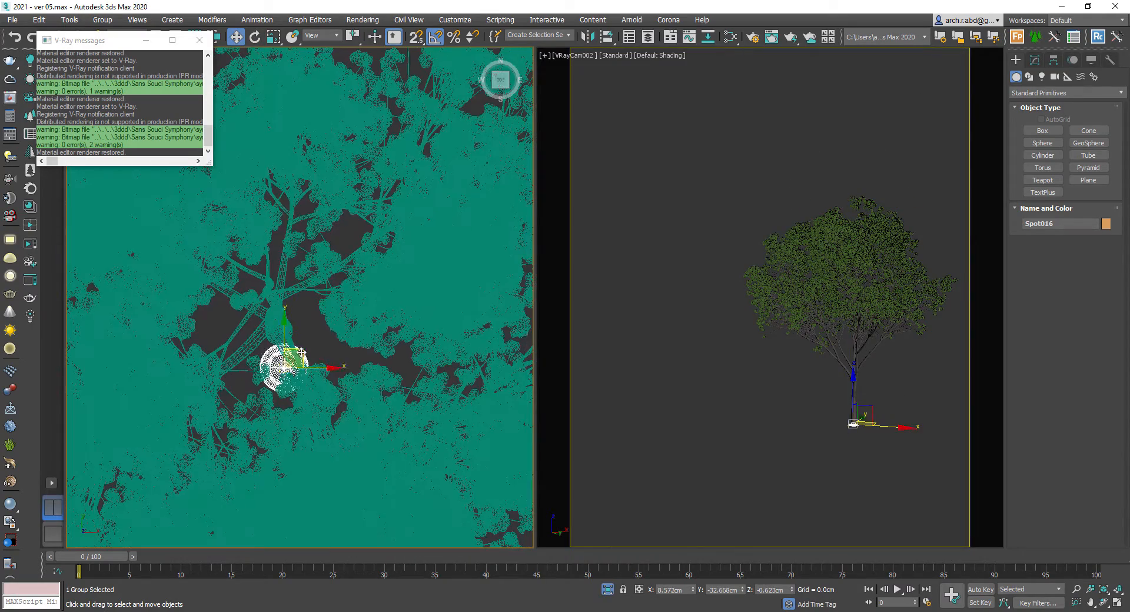
- Copy the uplight to a second spot under the tree and end the isolation
scroll(367, 334, down, 4)
mouse_move(301, 352)
mouse_down()
mouse_move(366, 334)
mouse_move(385, 370)
mouse_move(377, 288)
mouse_up()
scroll(366, 334, up, 4)
scroll(382, 375, down, 4)
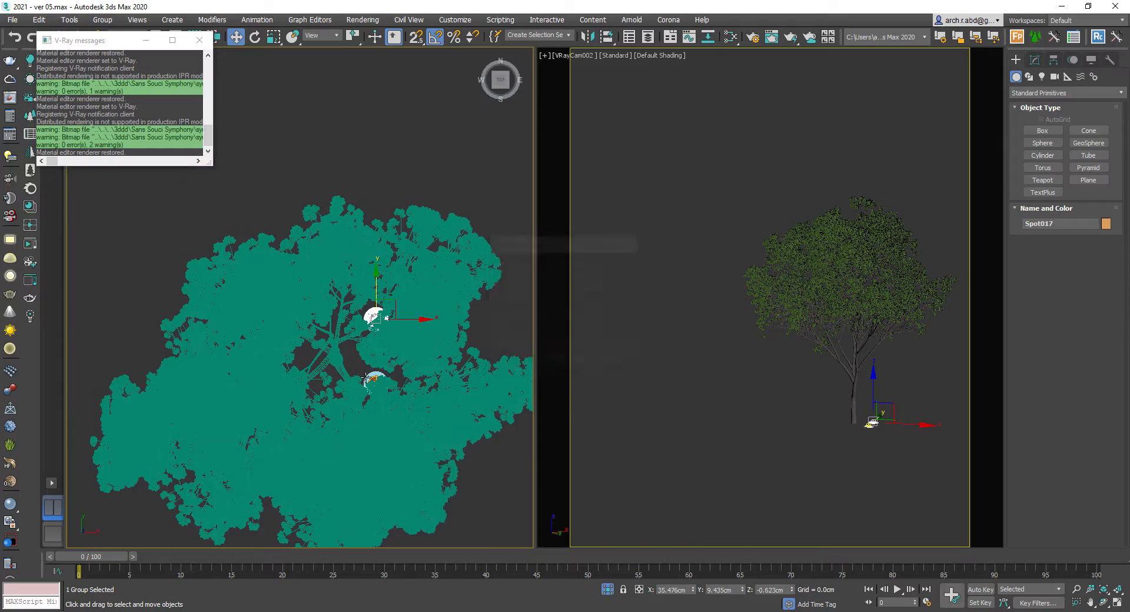
ctrl+click(369, 379)
key(alt+q)
scroll(369, 380, up, 3)
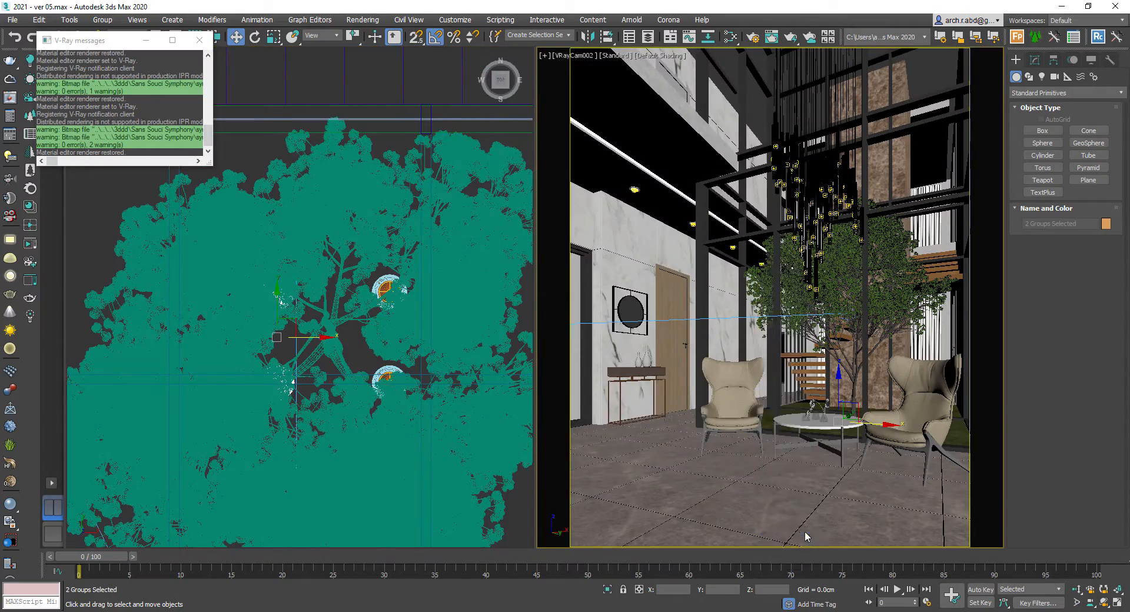
- Start a new render of the VRayCam002 view
click(772, 37)
click(556, 45)
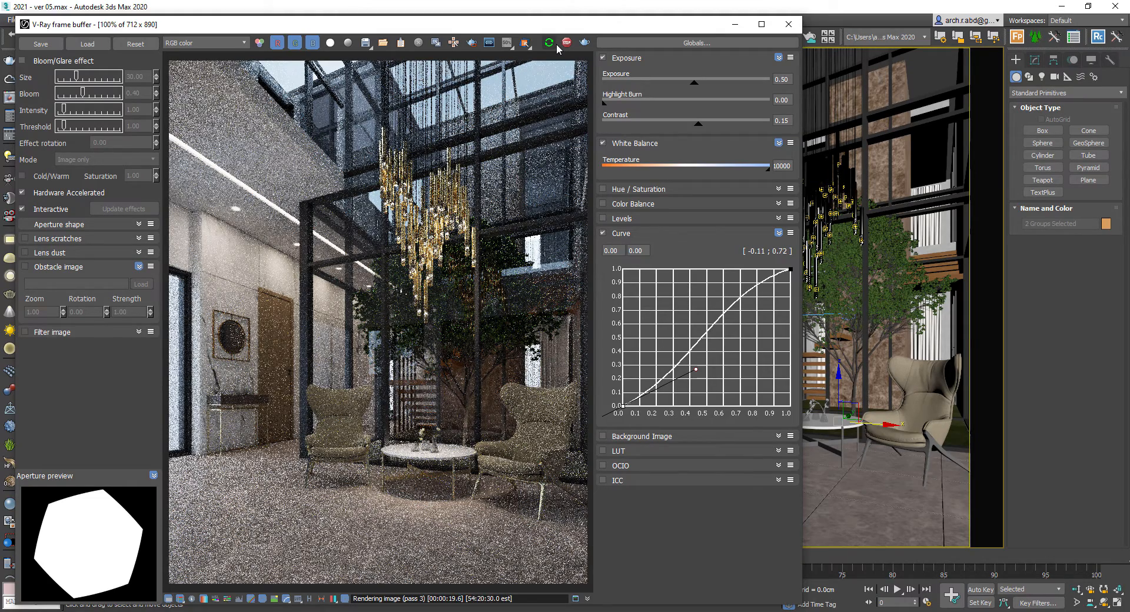
drag(557, 25, 576, 18)
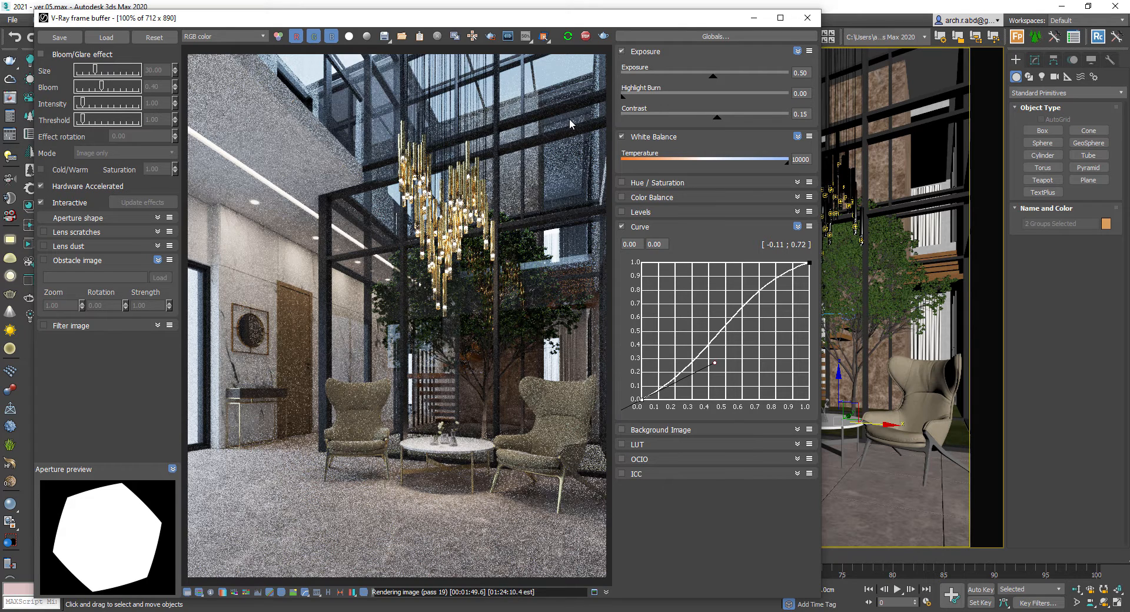
- Enable the Bloom/Glare effect with size 15 and intensity 0.50
click(41, 54)
drag(165, 72, 125, 71)
text(15)
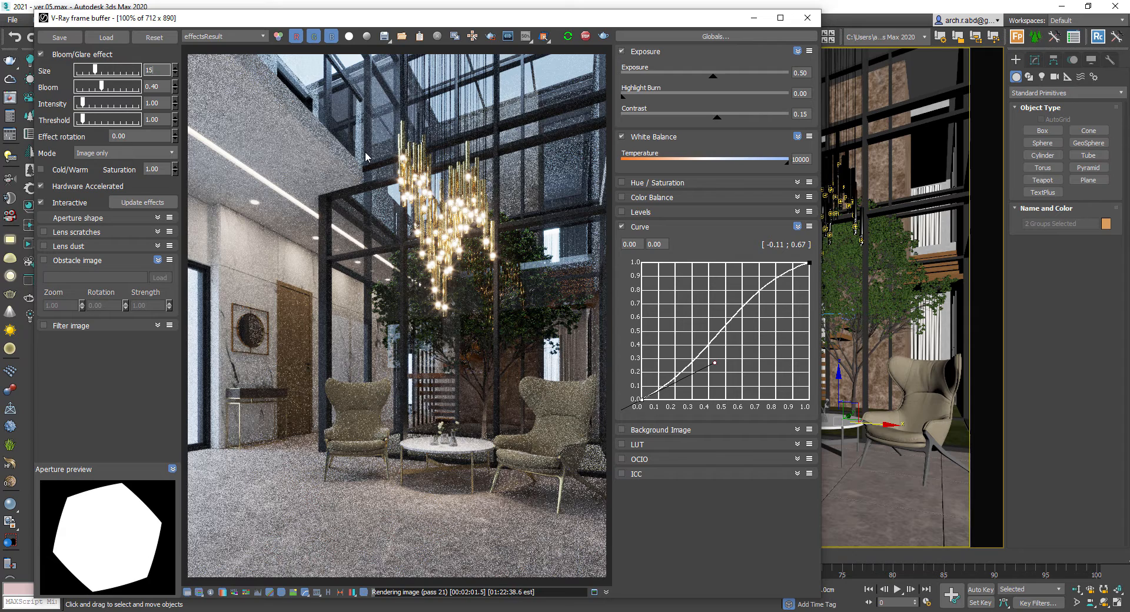
key(Return)
drag(162, 103, 116, 102)
text(0.25)
key(Return)
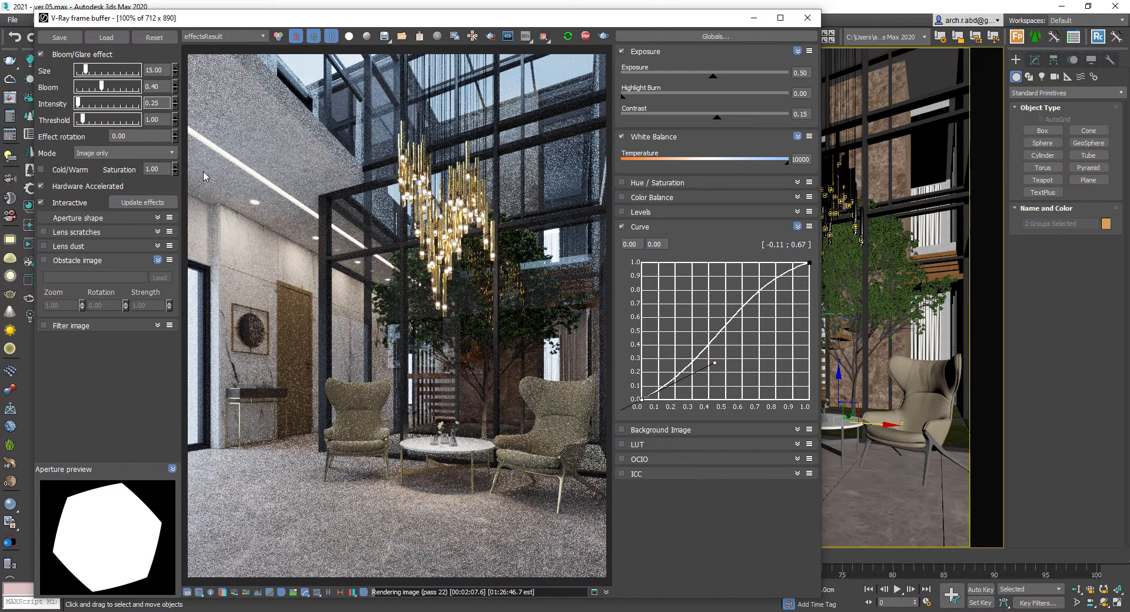
text(0.50)
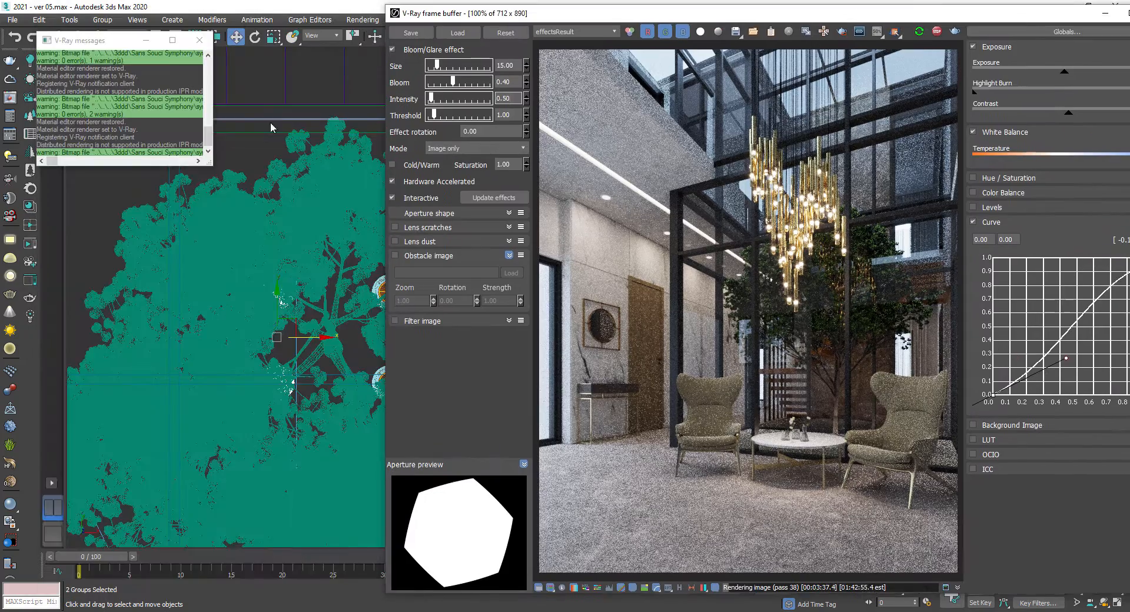
- Clone the door as an instance named Door007 and move the copy
scroll(196, 257, up, 5)
click(196, 257)
key(ctrl+v)
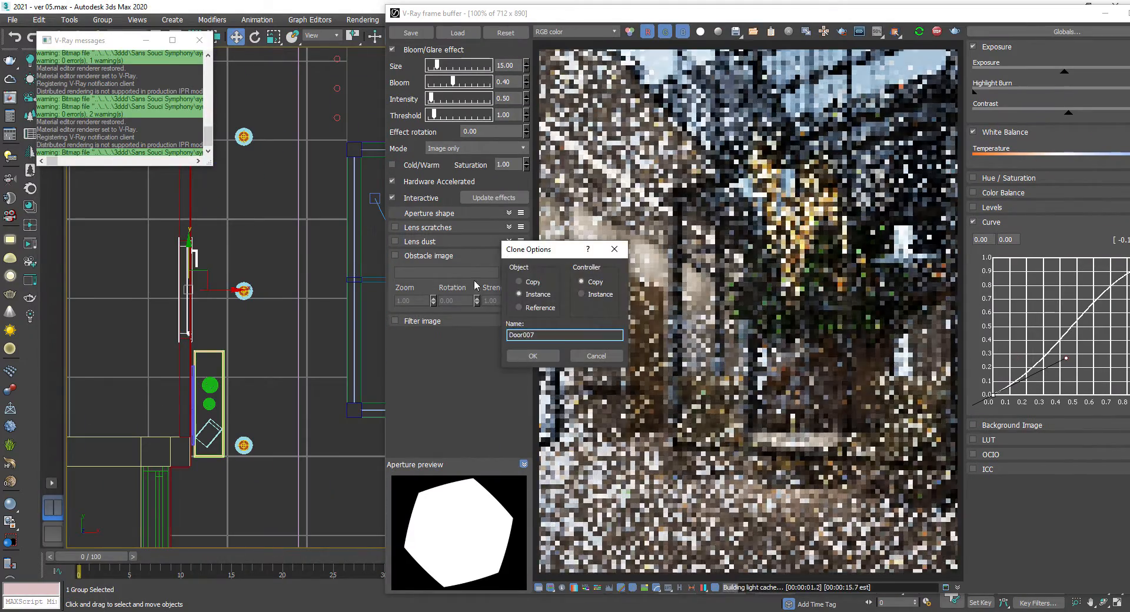
click(533, 356)
alt+middle_drag(249, 358, 235, 318)
- Examine the render in the maximized frame buffer, comparing RGB color and effects result and zooming in
drag(589, 13, 530, 1)
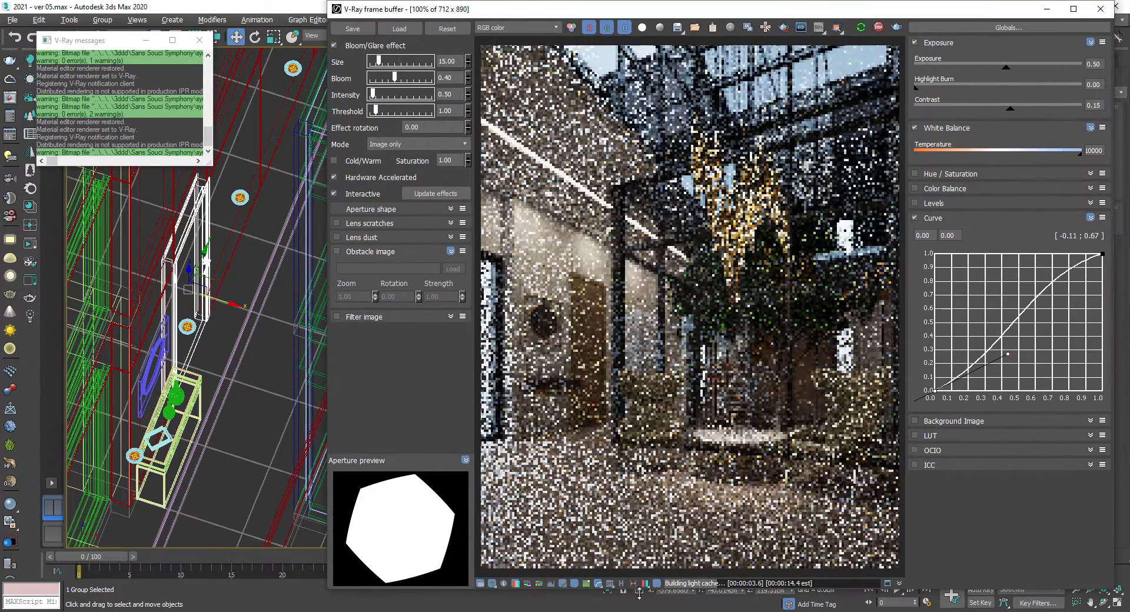
drag(966, 9, 776, 25)
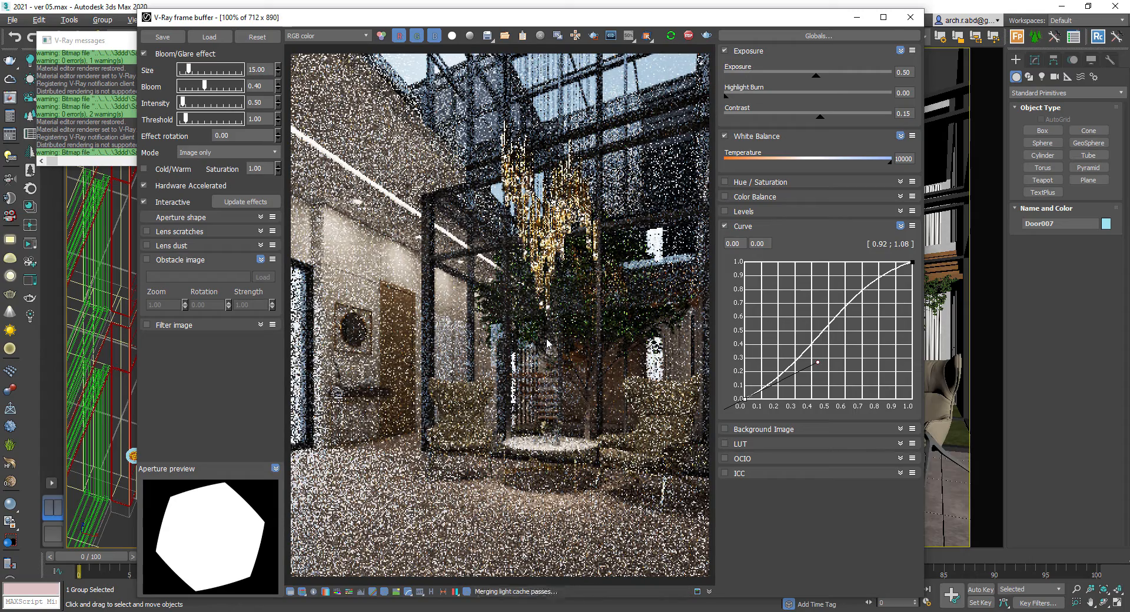
double_click(461, 18)
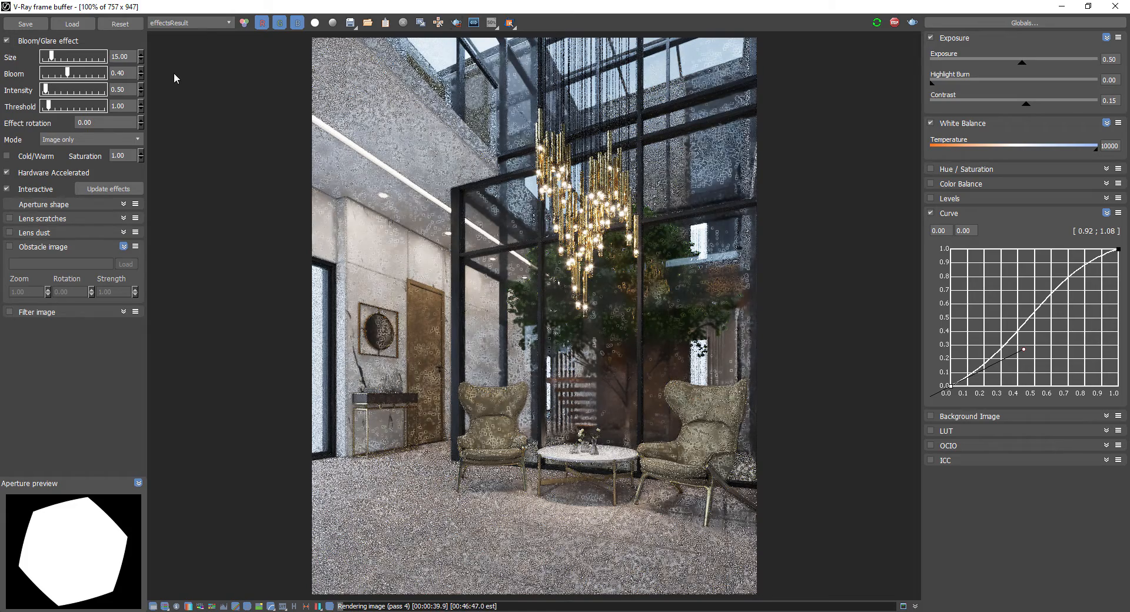
click(197, 23)
click(199, 37)
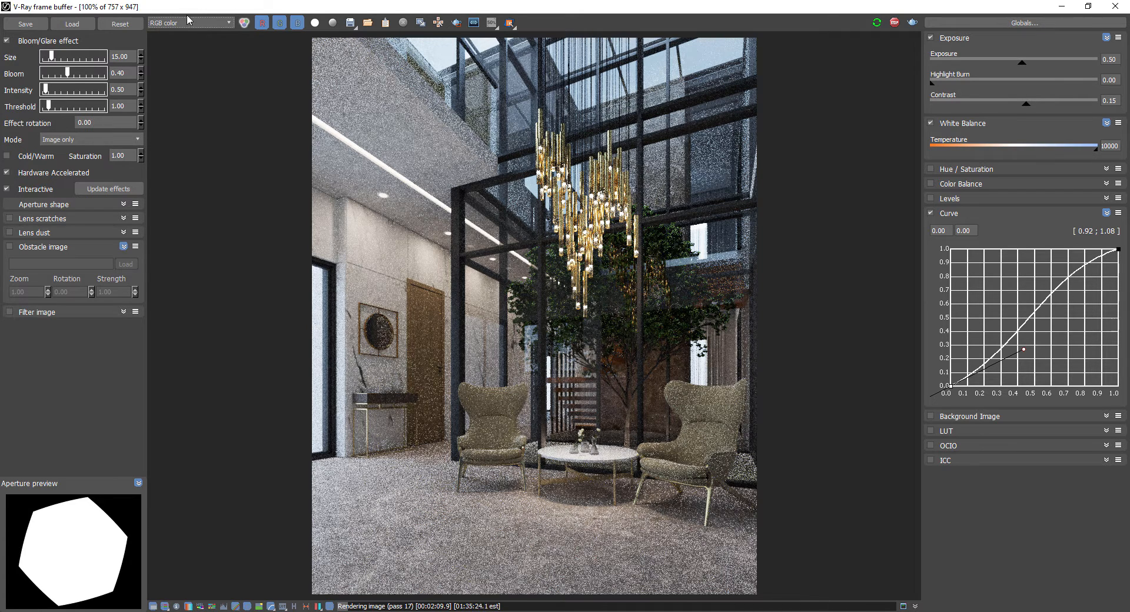
click(187, 129)
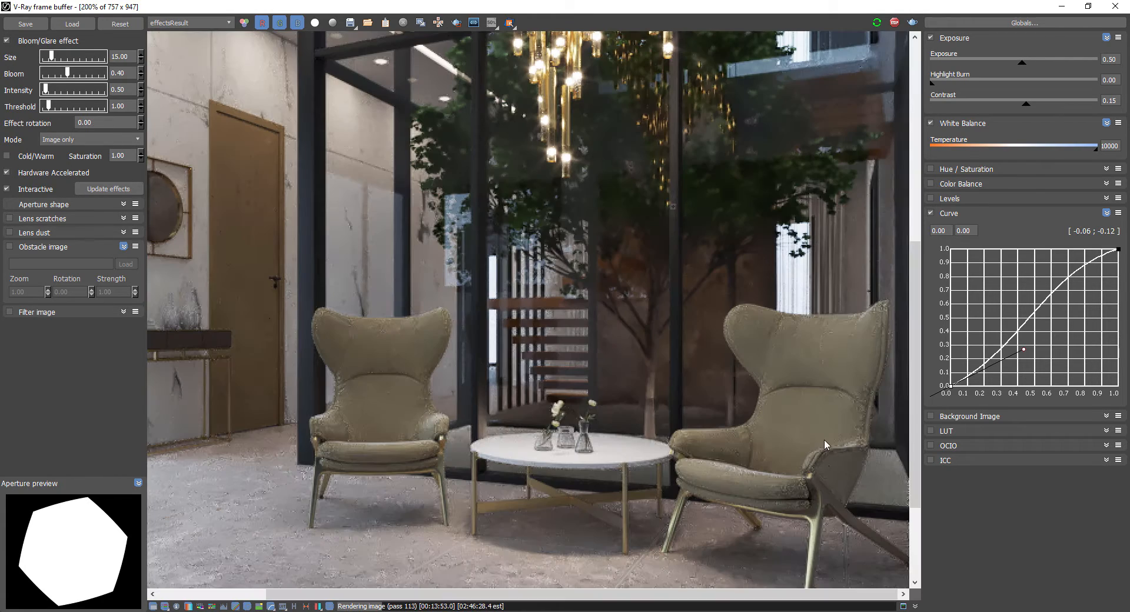
scroll(660, 426, down, 2)
click(225, 23)
click(188, 35)
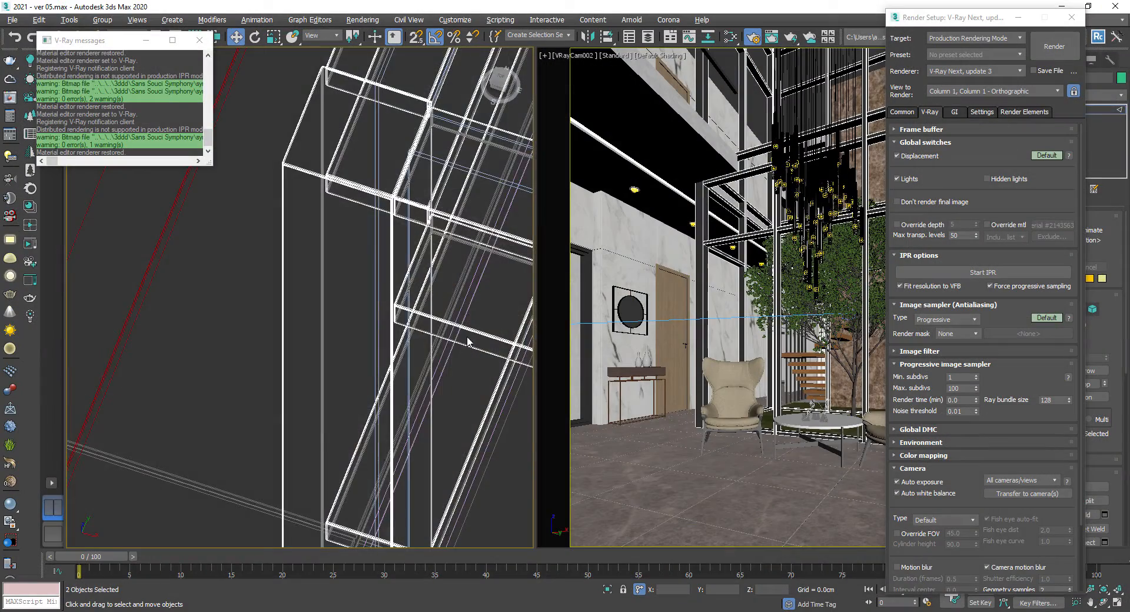
scroll(380, 347, down, 6)
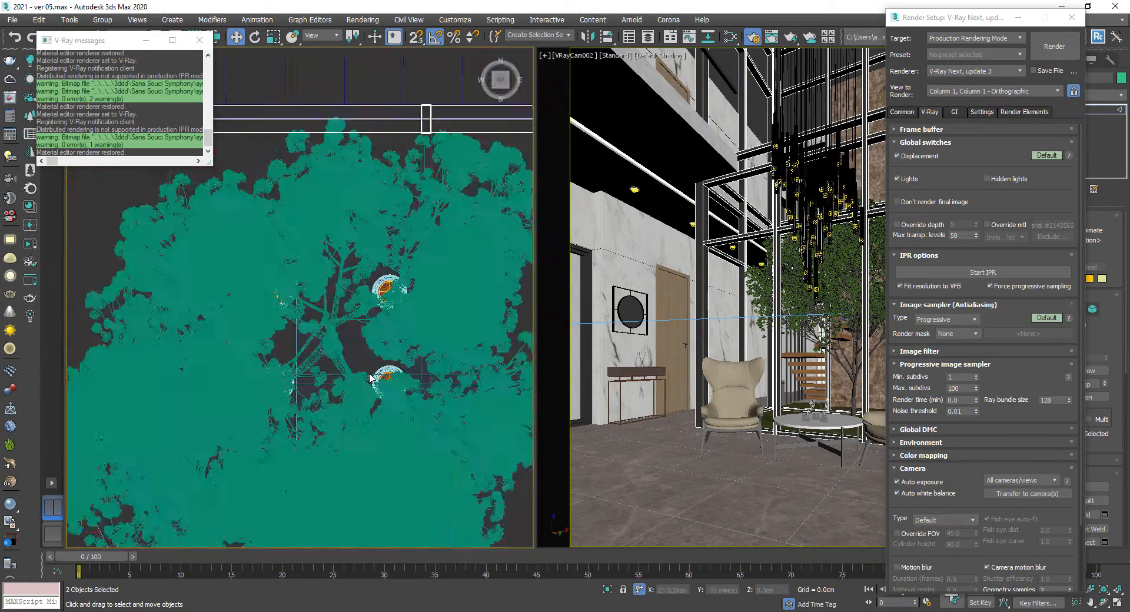
- Inspect the pergola and tree area in the left viewport
click(199, 40)
key(F3)
scroll(245, 278, up, 5)
scroll(245, 277, down, 8)
alt+middle_drag(245, 278, 218, 236)
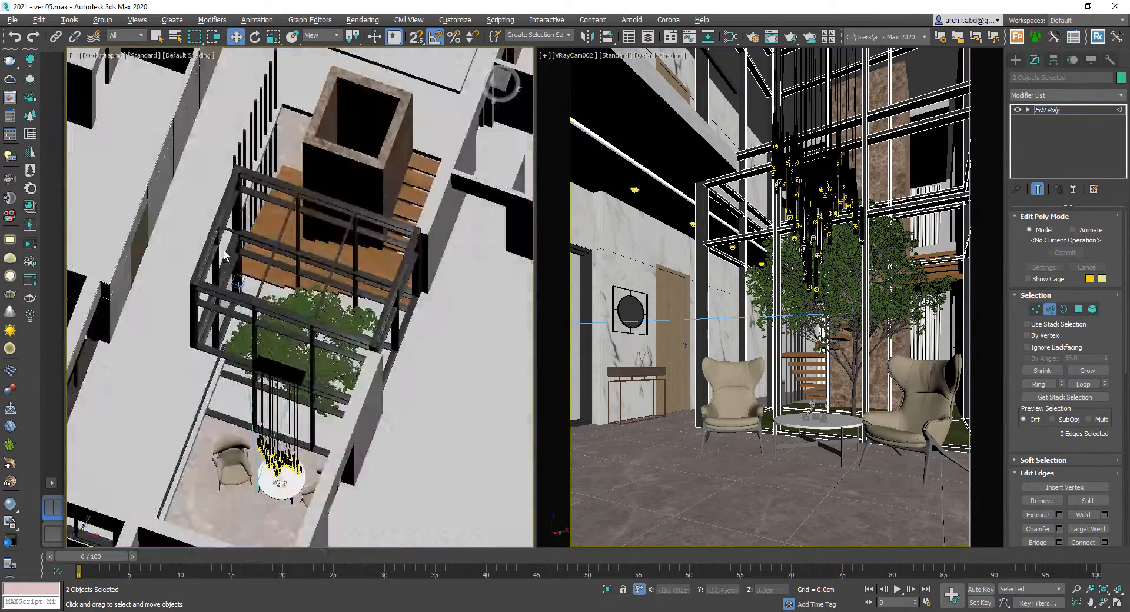
scroll(235, 363, up, 6)
key(F3)
scroll(180, 334, up, 3)
click(1058, 118)
click(330, 235)
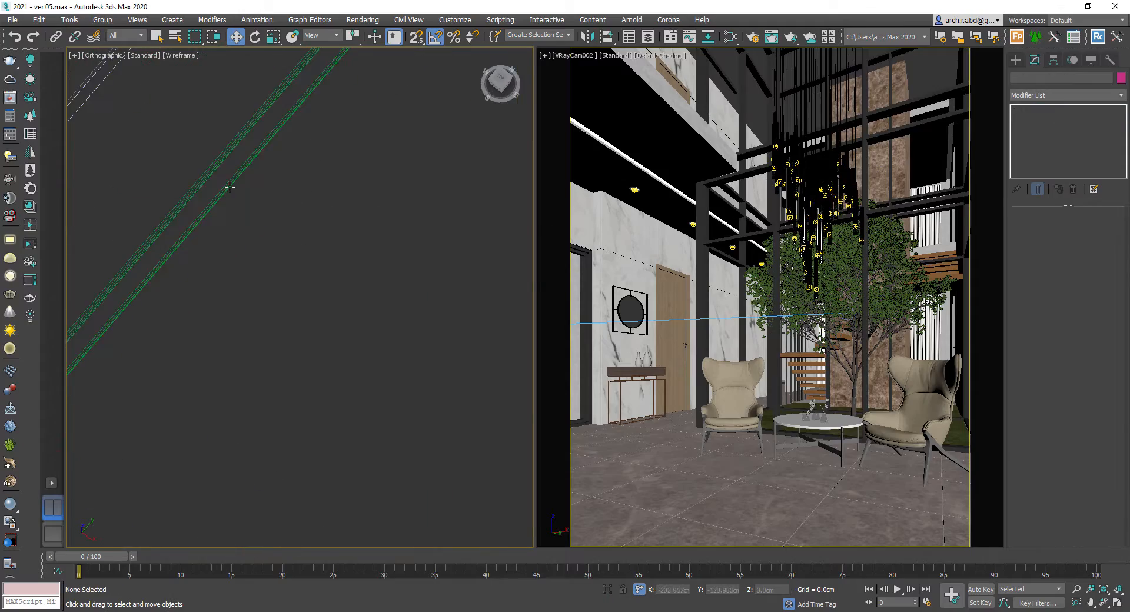
- Inspect the grass planter and nearby objects, toggling wireframe shading and isolating the selected planter pieces
scroll(227, 184, down, 6)
middle_drag(294, 247, 376, 202)
key(F3)
scroll(233, 353, up, 3)
click(344, 252)
key(F3)
click(172, 386)
key(F3)
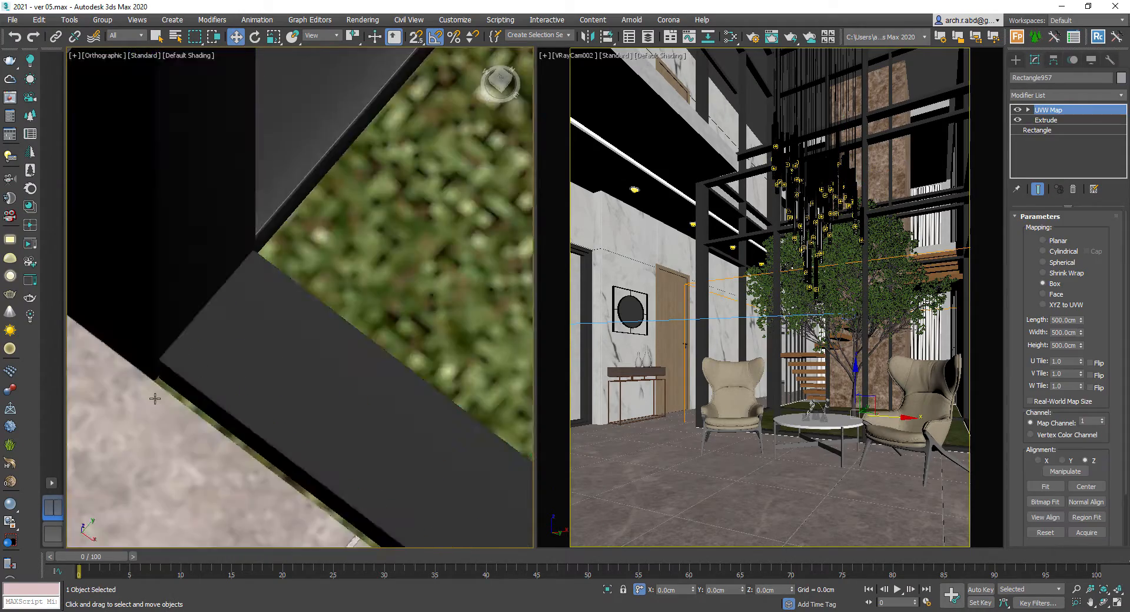
key(F3)
click(167, 387)
key(F3)
key(alt+q)
- Isolate the grass planter bed and its surrounding frame and view it from the front
key(alt+q)
alt+middle_drag(295, 300, 346, 222)
key(F3)
scroll(285, 356, down, 6)
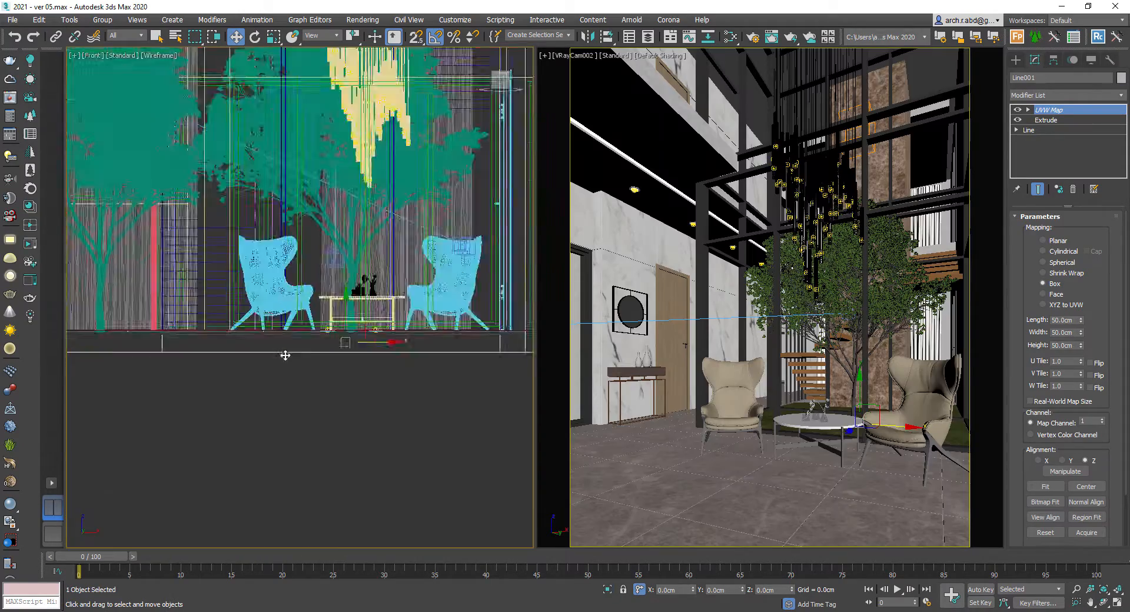
scroll(206, 356, up, 3)
click(182, 376)
drag(182, 376, 159, 321)
mouse_move(176, 329)
alt+middle_down()
mouse_move(219, 349)
mouse_move(294, 353)
alt+middle_up()
key(F3)
key(alt+q)
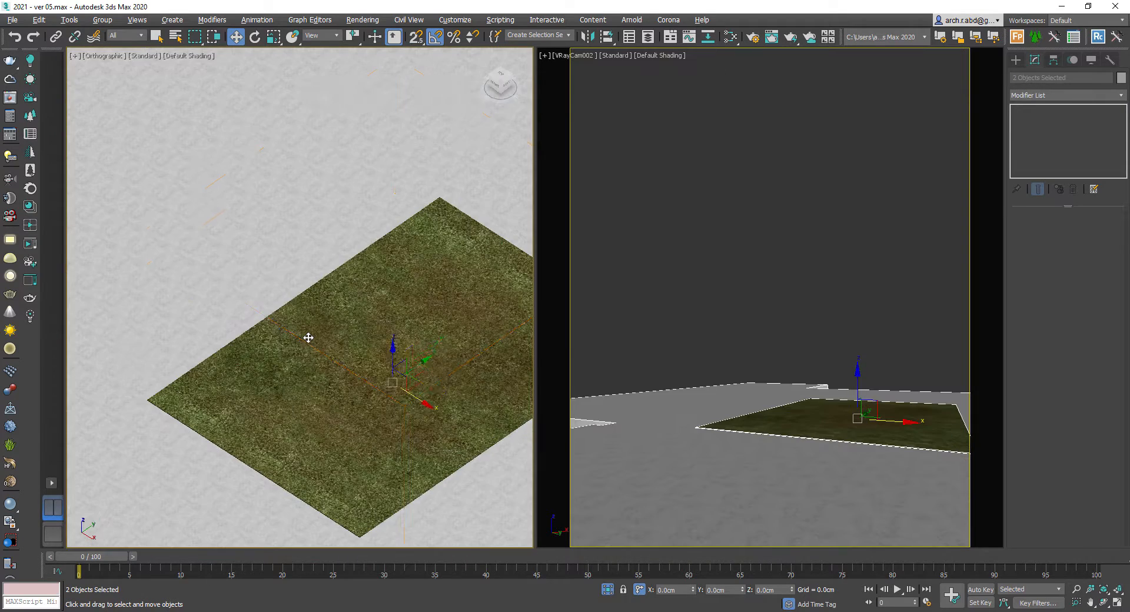
click(308, 335)
key(f)
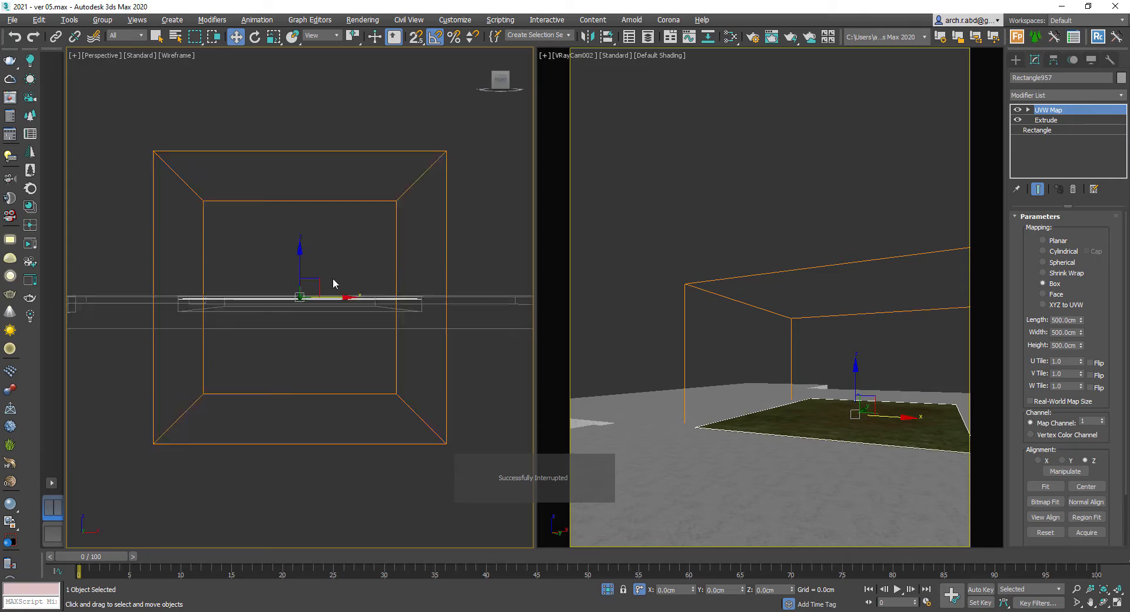
- Examine the isolated planter geometry in perspective, leaving and re-entering isolation to compare it with the scene
key(F3)
alt+middle_drag(333, 279, 277, 295)
right_click(278, 295)
click(303, 201)
mouse_move(315, 206)
alt+middle_down()
mouse_move(330, 250)
mouse_move(208, 294)
alt+middle_up()
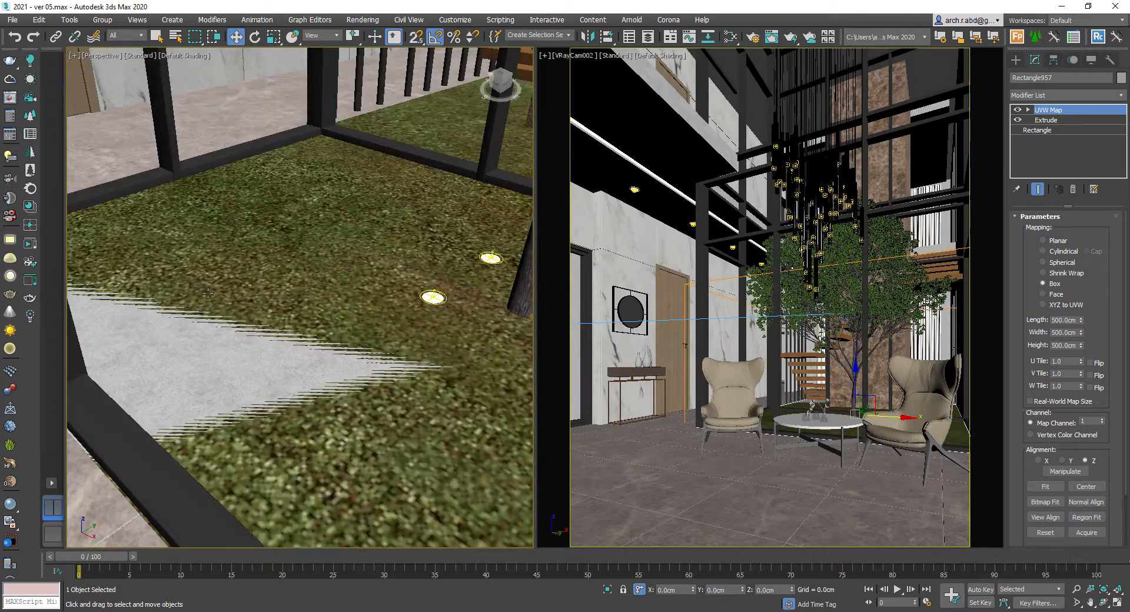
click(203, 324)
click(194, 335)
right_click(223, 321)
click(247, 216)
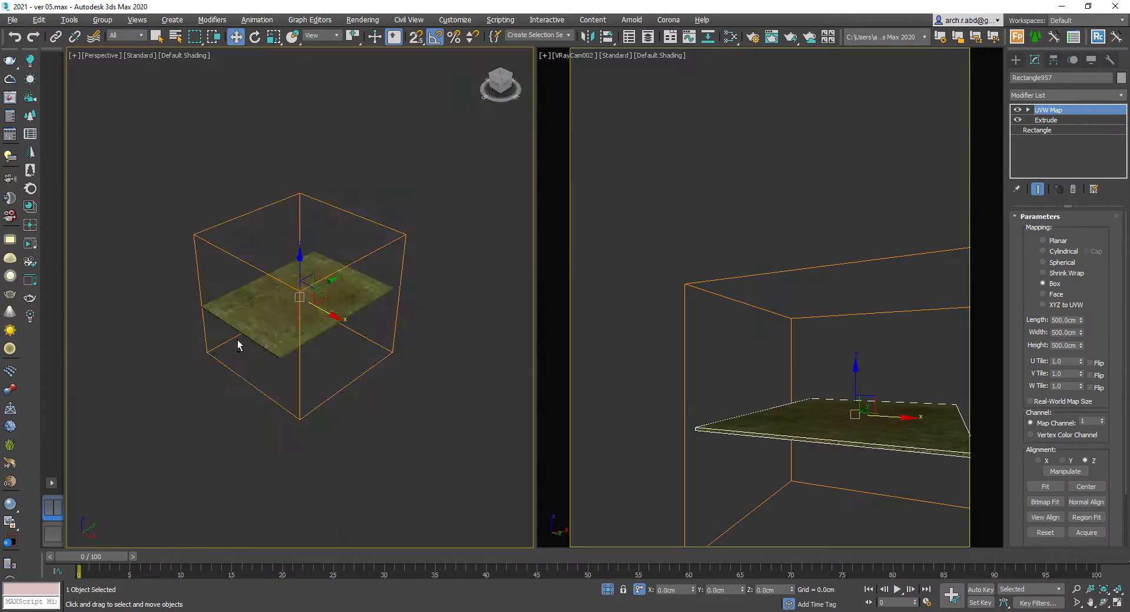
right_click(238, 340)
click(263, 246)
- Inspect the objects beneath the planter in front view by window-selecting them
key(f)
scroll(248, 345, up, 1)
middle_drag(248, 346, 471, 377)
drag(281, 379, 167, 307)
drag(307, 354, 275, 271)
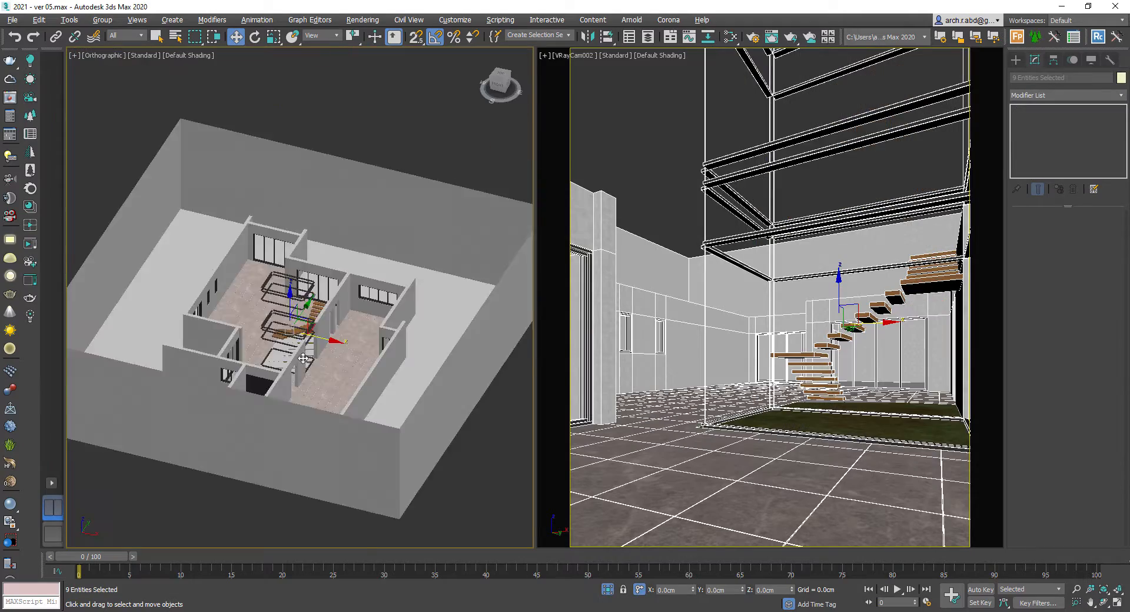
alt+middle_drag(306, 294, 372, 383)
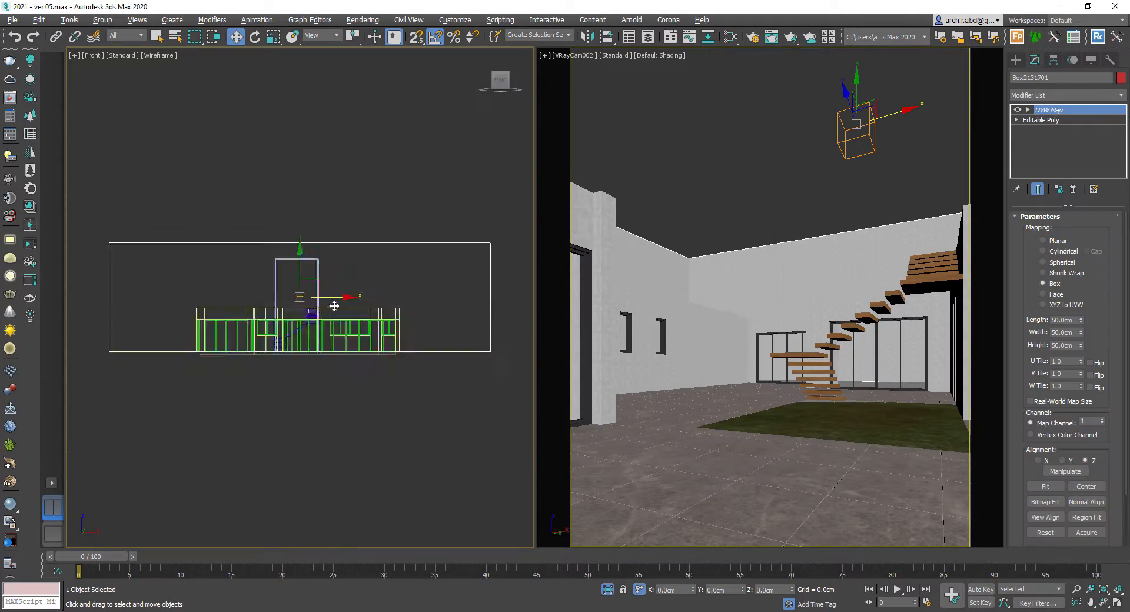
scroll(320, 306, up, 3)
right_click(373, 279)
click(400, 217)
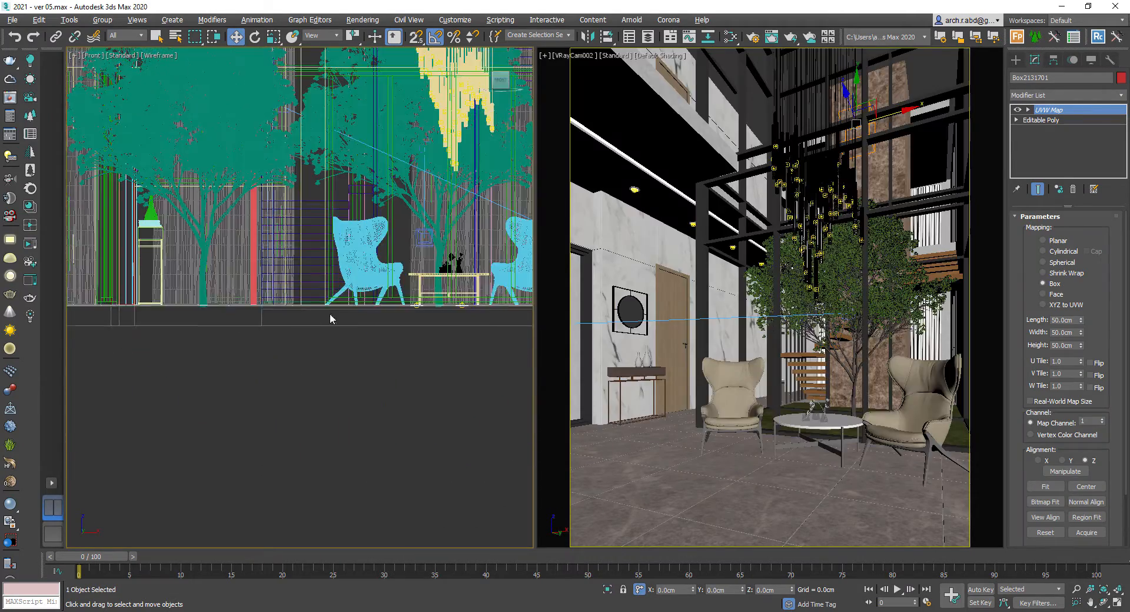
- Examine the courtyard tree and its spotlights in perspective and top views
scroll(332, 308, up, 5)
key(space)
middle_drag(471, 312, 344, 350)
click(371, 306)
key(p)
key(t)
scroll(344, 347, down, 5)
key(F3)
scroll(339, 347, up, 2)
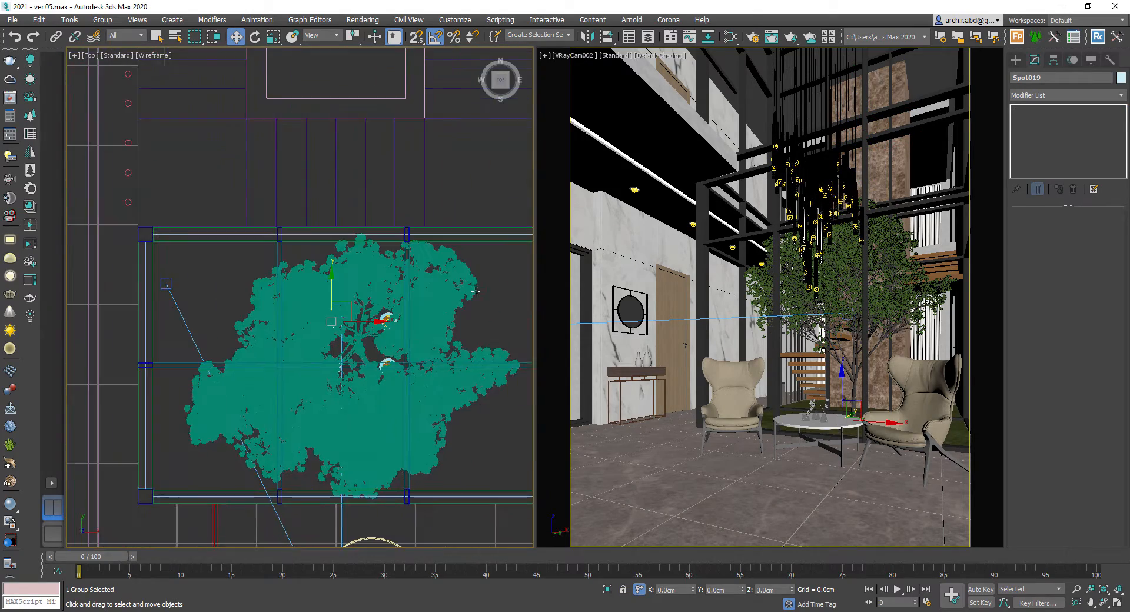
drag(379, 355, 335, 312)
middle_drag(465, 358, 391, 359)
scroll(459, 389, up, 5)
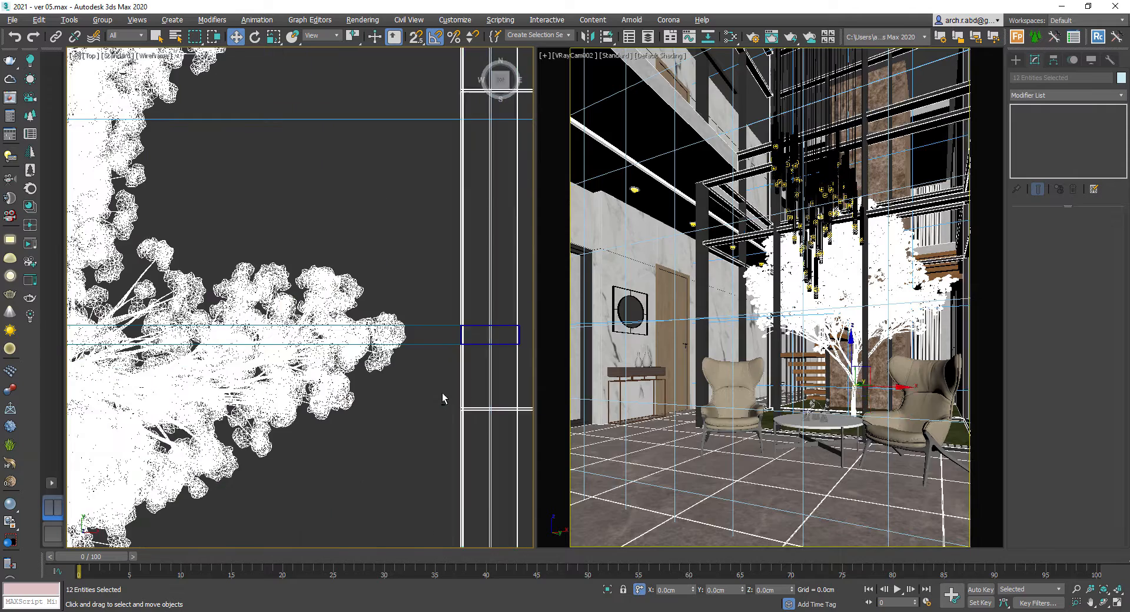
- Isolate the tree together with its uplights and examine them closely in front view
key(alt+q)
alt+drag(416, 422, 380, 531)
key(alt+q)
click(411, 344)
key(F3)
key(f)
scroll(304, 512, up, 5)
scroll(303, 511, up, 5)
key(F3)
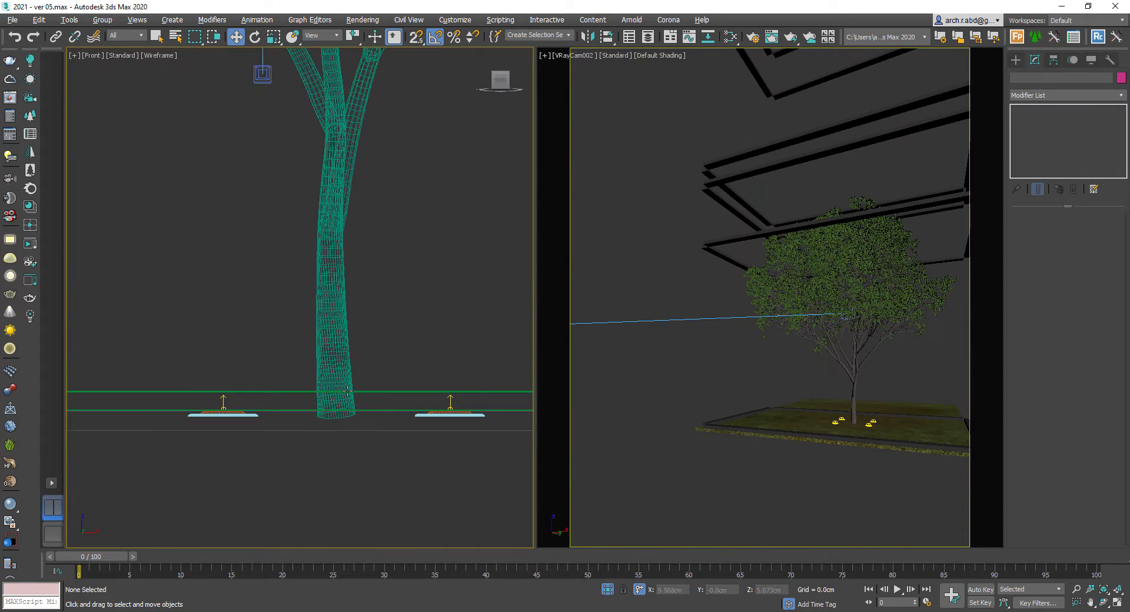
key(F3)
key(F3)
scroll(447, 419, up, 3)
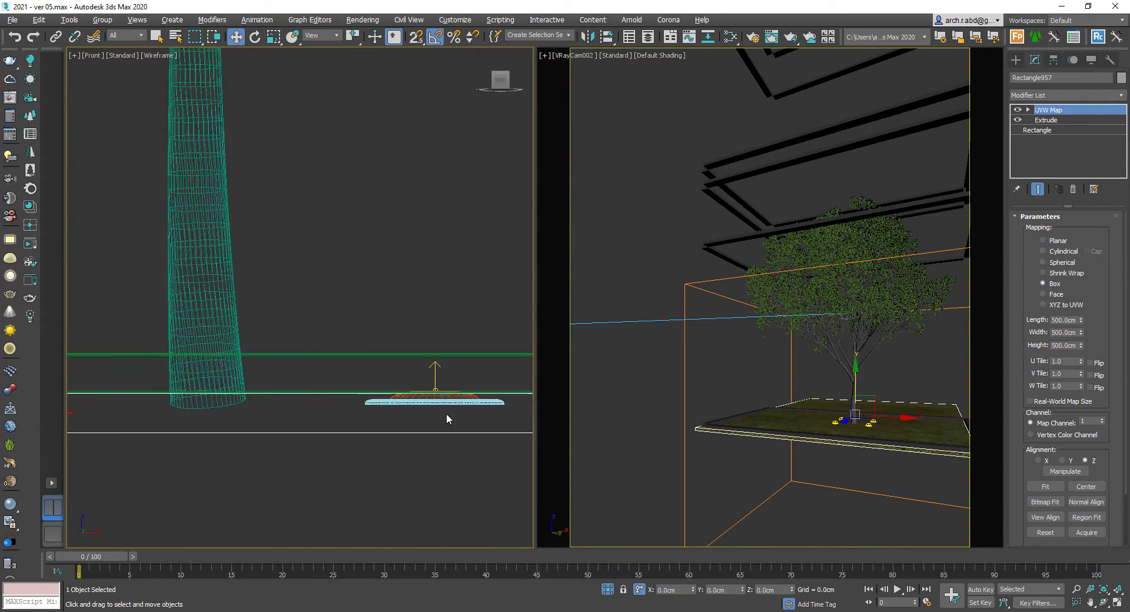
click(442, 396)
scroll(441, 397, down, 5)
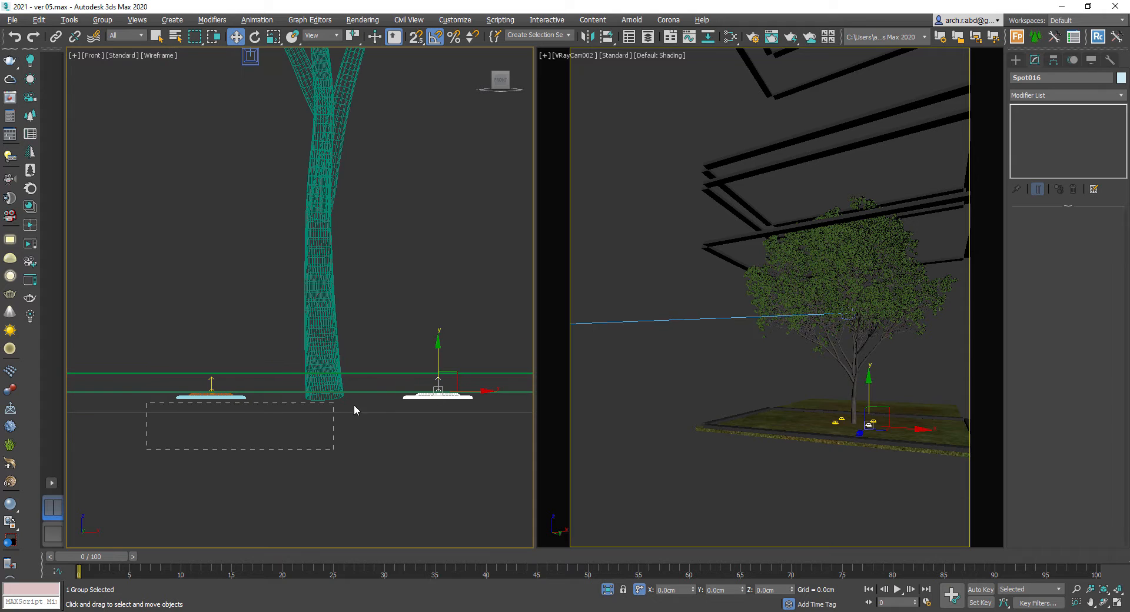
drag(243, 334, 244, 334)
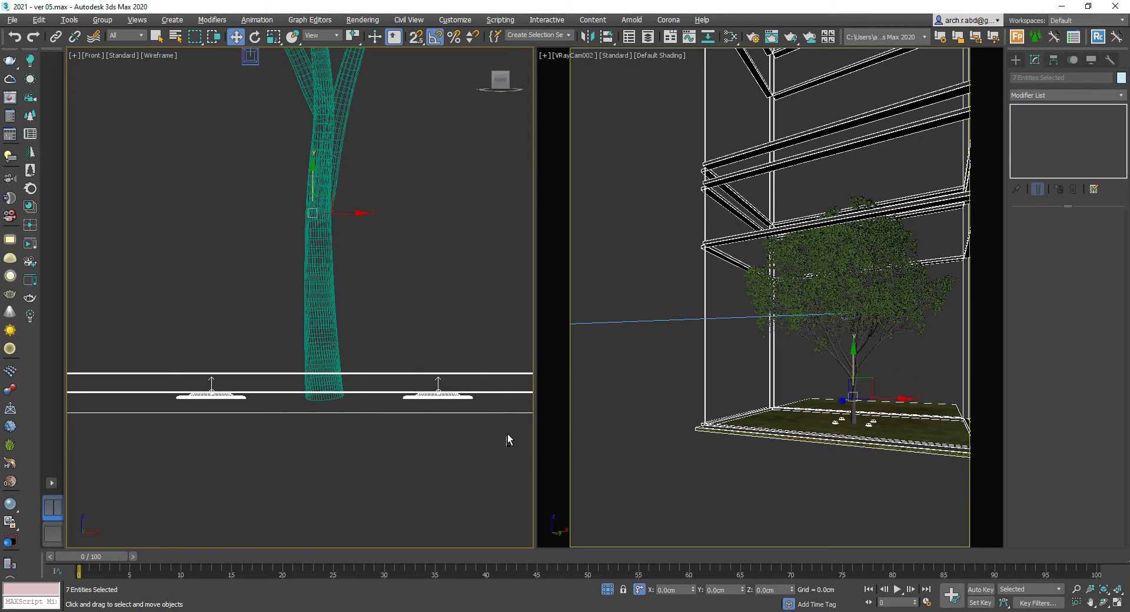
alt+drag(507, 435, 495, 359)
middle_drag(399, 426, 398, 361)
scroll(399, 361, up, 2)
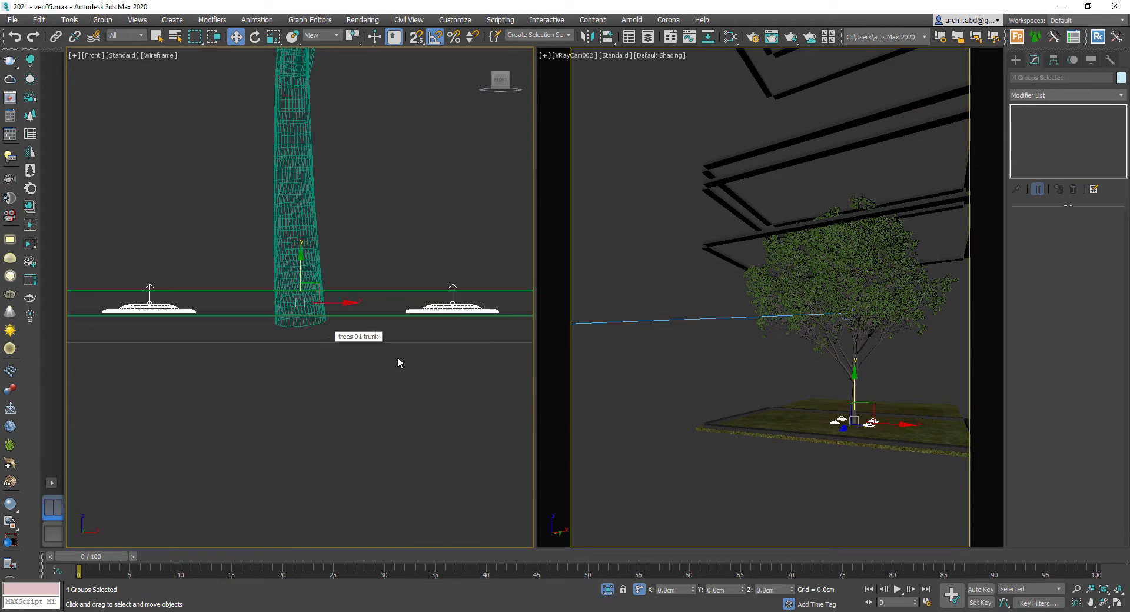
- Select the four uplight groups and move them with endpoint snapping onto the planter surface beside the trunk
scroll(476, 303, up, 3)
click(447, 277)
right_click(446, 277)
click(462, 237)
scroll(445, 289, down, 5)
scroll(363, 330, down, 7)
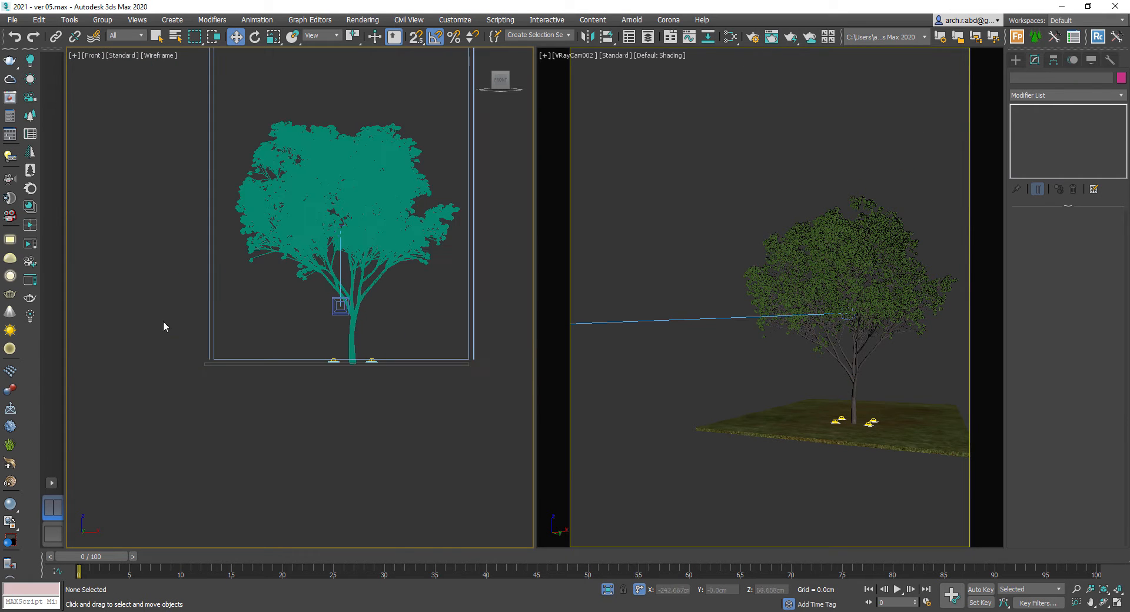
click(210, 320)
right_click(209, 319)
click(217, 279)
scroll(349, 364, up, 7)
scroll(207, 417, down, 2)
drag(207, 417, 406, 353)
alt+drag(304, 413, 339, 369)
scroll(339, 380, up, 8)
key(space)
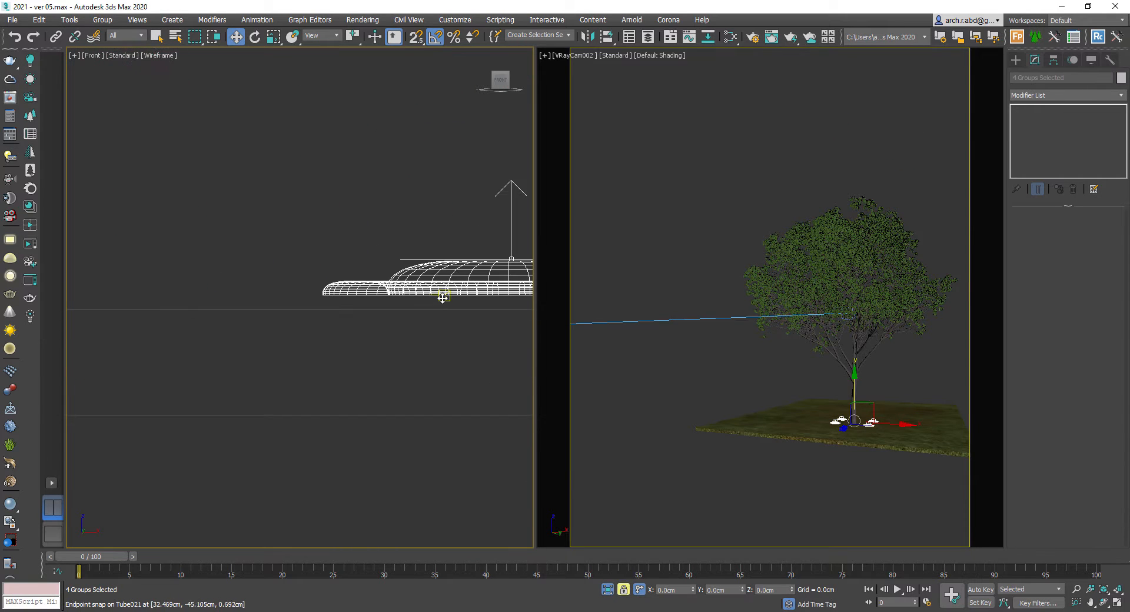
key(space)
key(s)
scroll(318, 354, down, 3)
click(323, 284)
- Switch the left viewport to the VRayCam001 camera view and then to top view
key(c)
key(Return)
key(c)
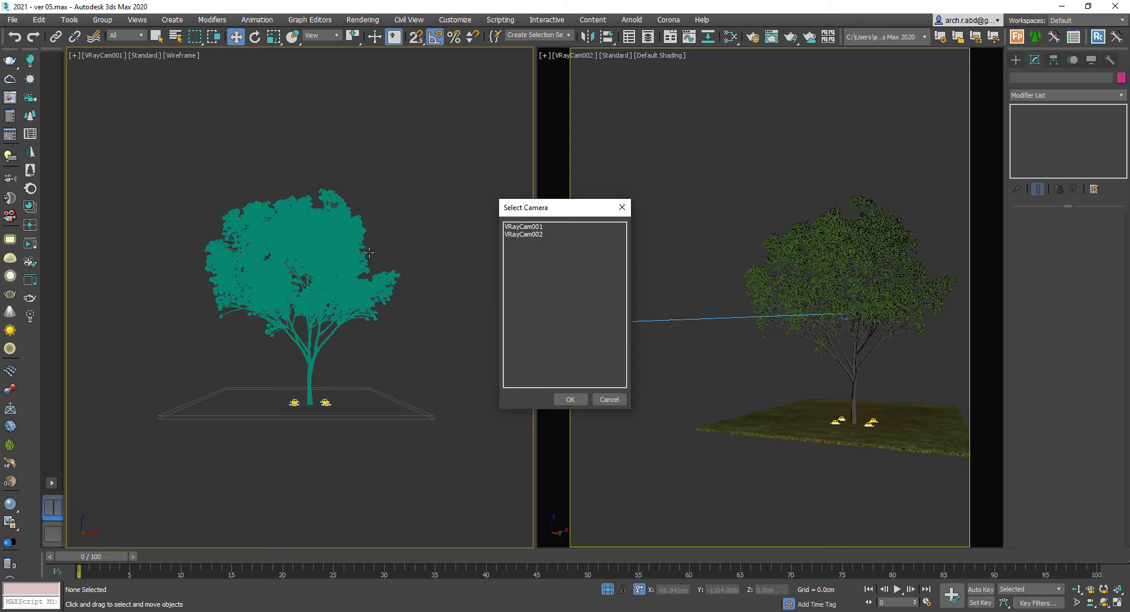
key(Down)
key(Return)
key(t)
- End the isolation and open the V-Ray frame buffer from the camera viewport
right_click(406, 230)
click(428, 219)
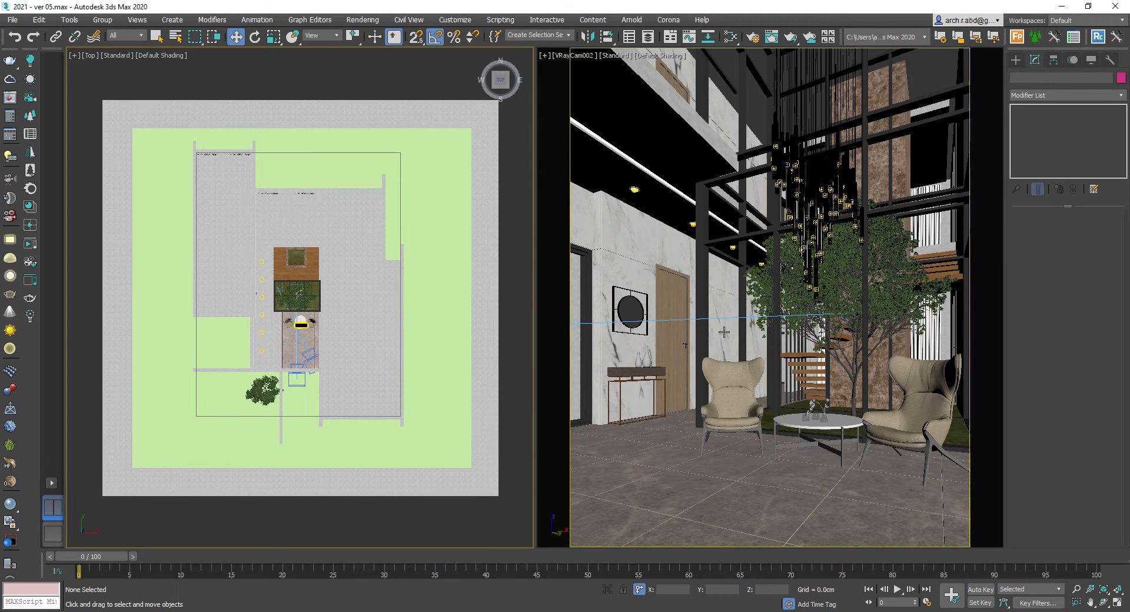
right_click(711, 297)
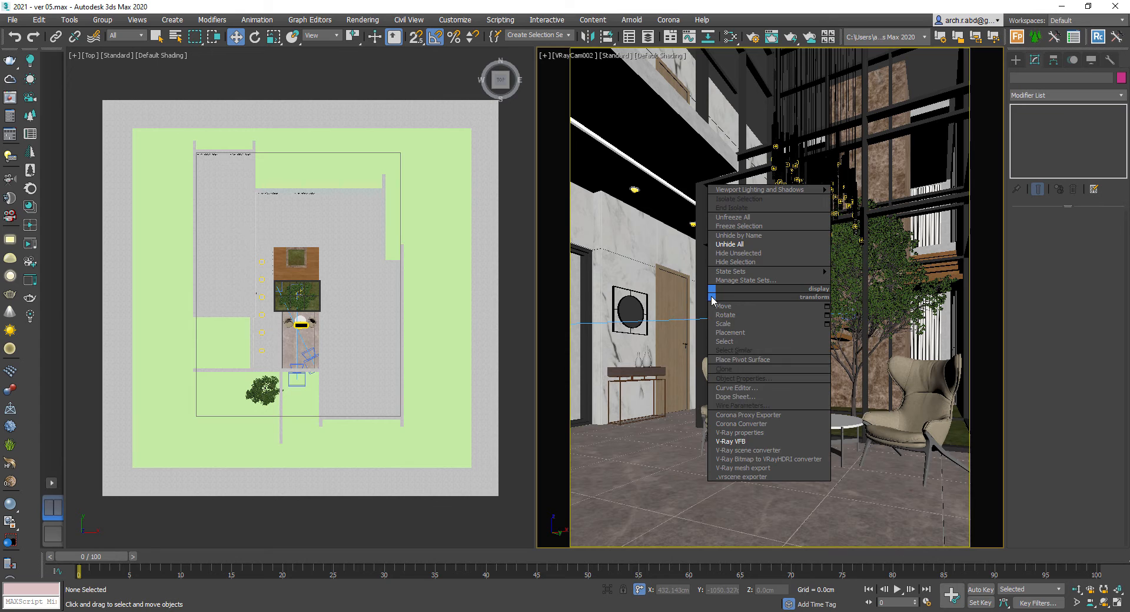
click(741, 441)
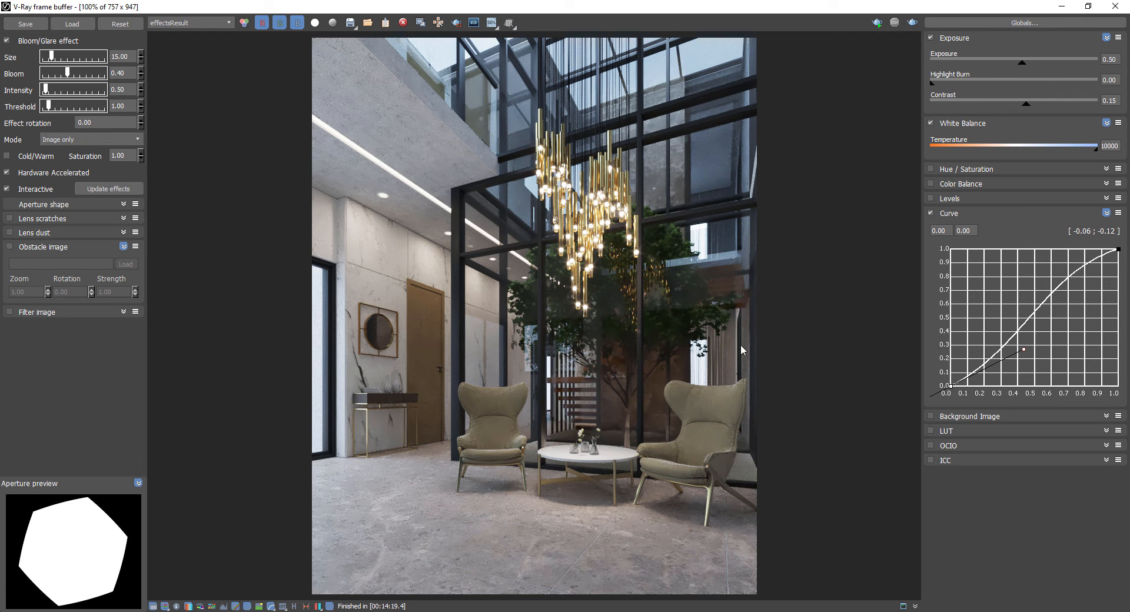